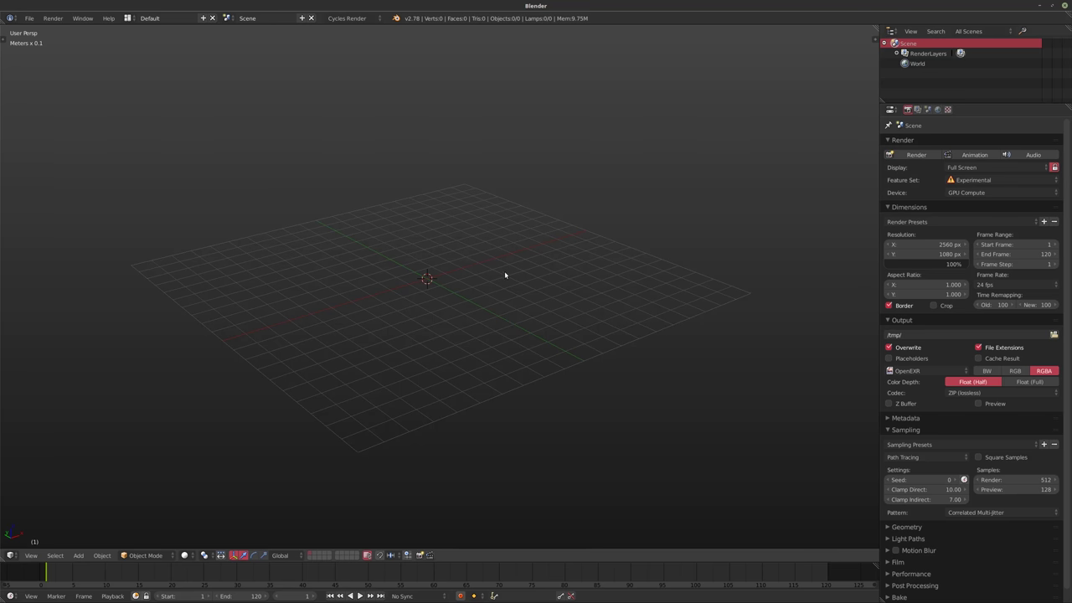
Add a plane at the scene centre and scale its mesh by 10 in Edit Mode.
middle_click_drag(550, 291, 552, 290)
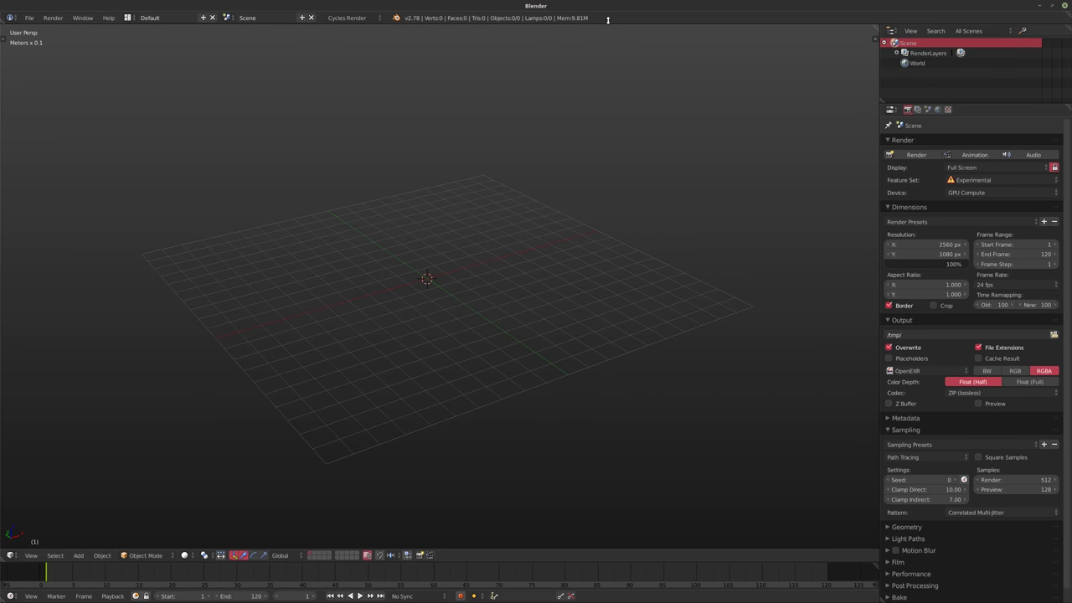
middle_click_drag(531, 94, 605, 119)
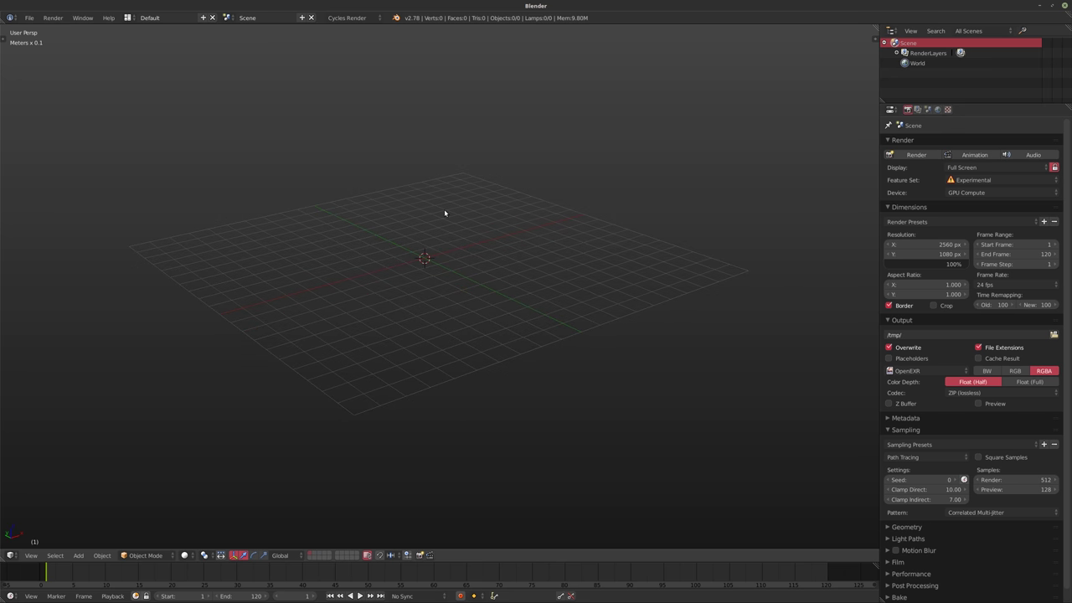
key("shift+a")
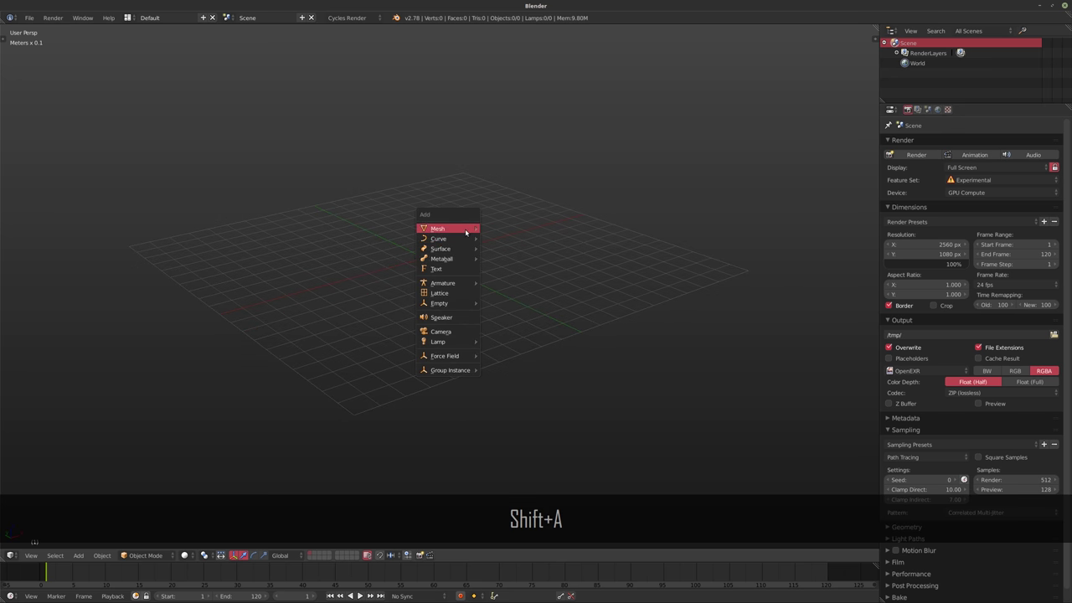
mouse_move(467, 230)
left_click(518, 228)
key("Tab")
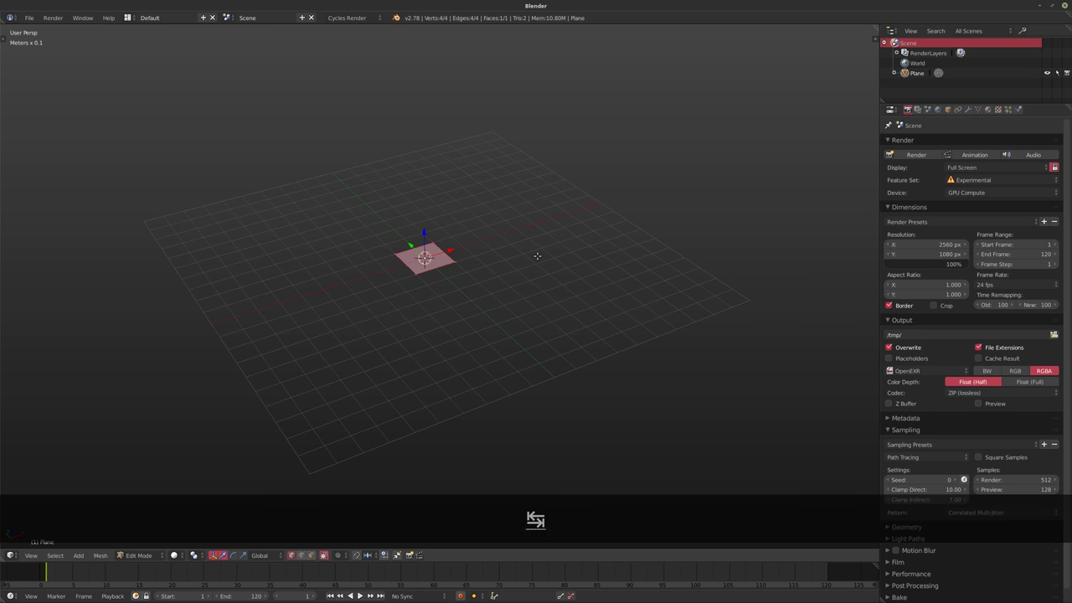
type("s10")
key("Return")
Subdivide the plane with 99 cuts, return to Object Mode and hide the tool shelf.
key("w")
mouse_move(514, 259)
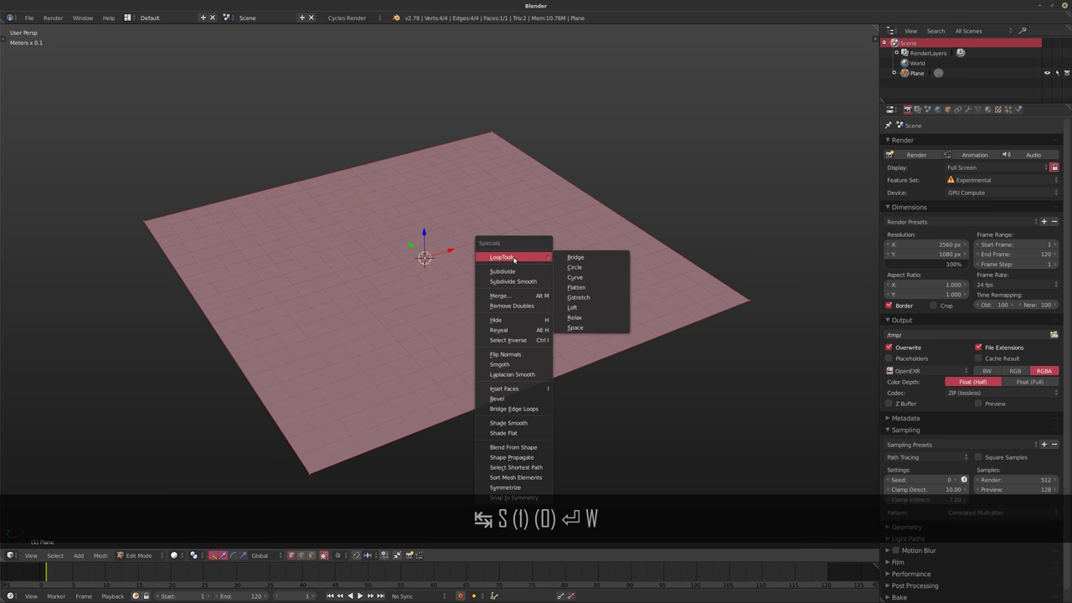
left_click(502, 271)
key("t")
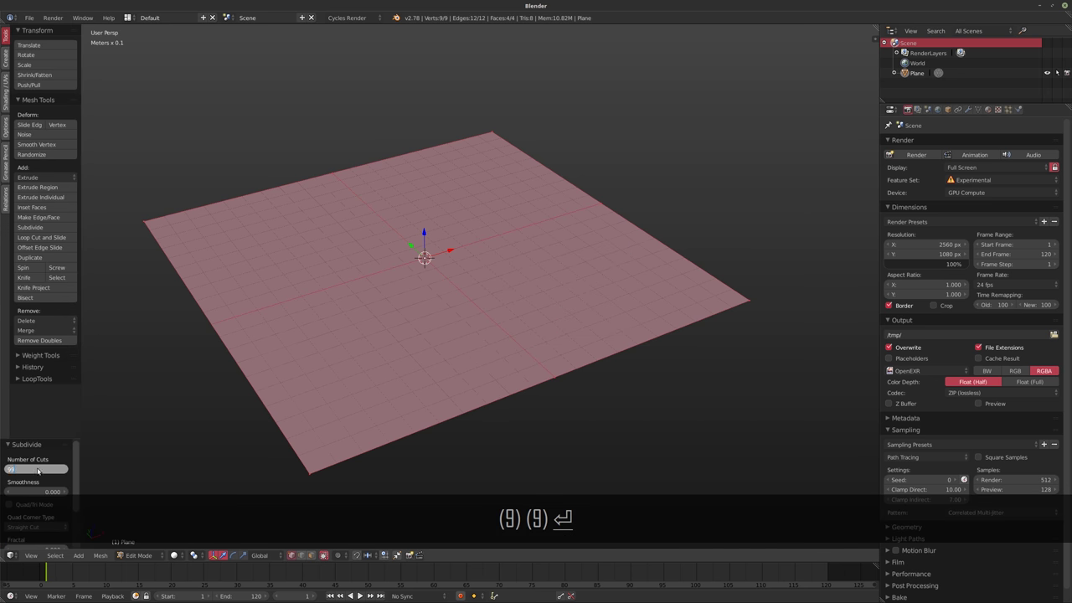
type("99")
key("Return")
key("Tab")
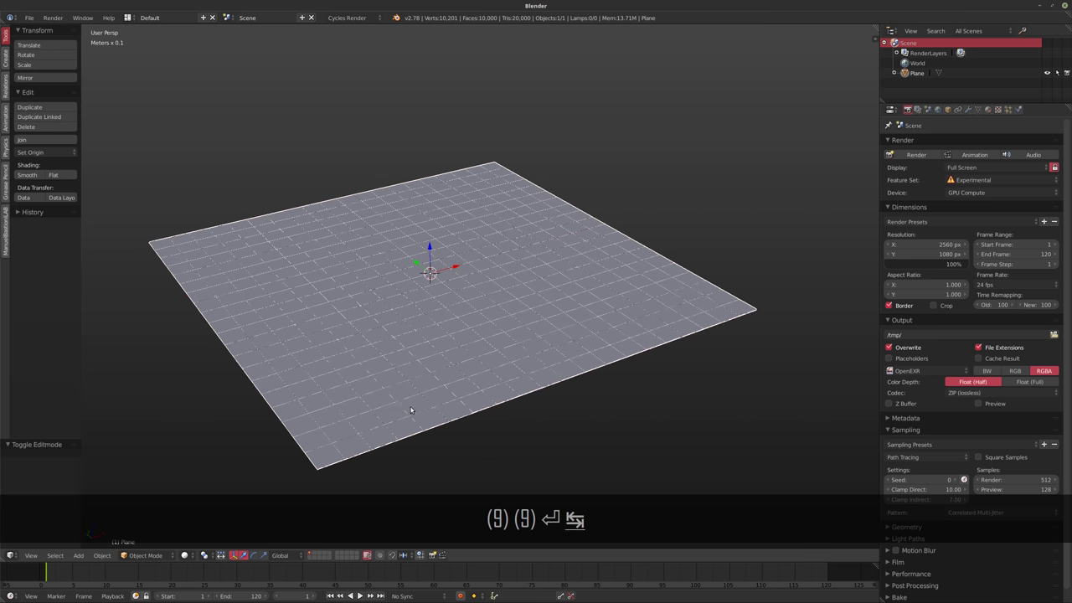
middle_click_drag(411, 411, 402, 410)
middle_click_drag(379, 375, 386, 362)
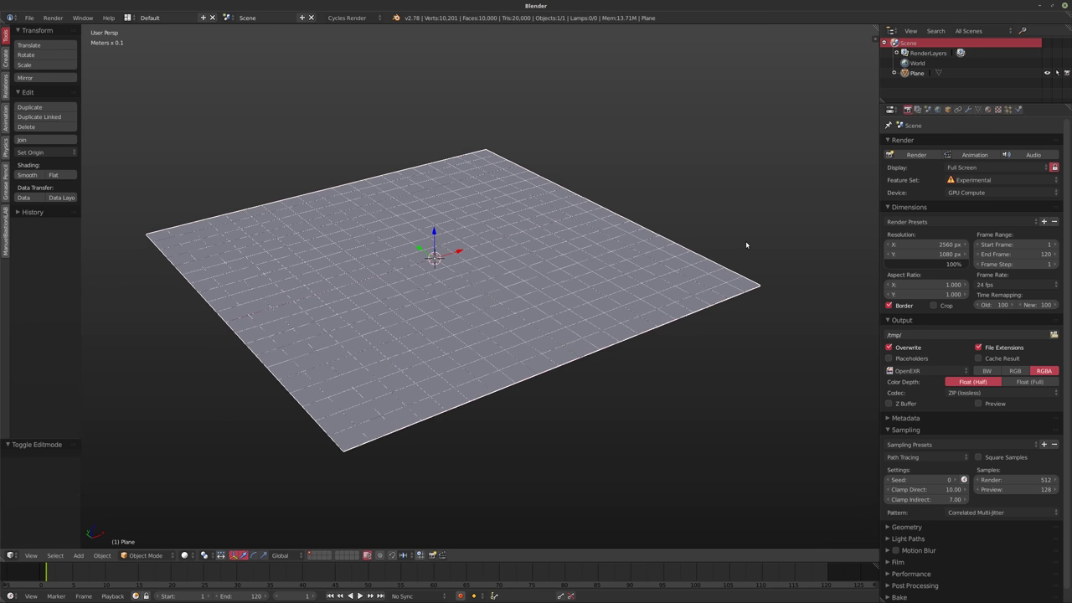
middle_click_drag(579, 247, 568, 229)
key("t")
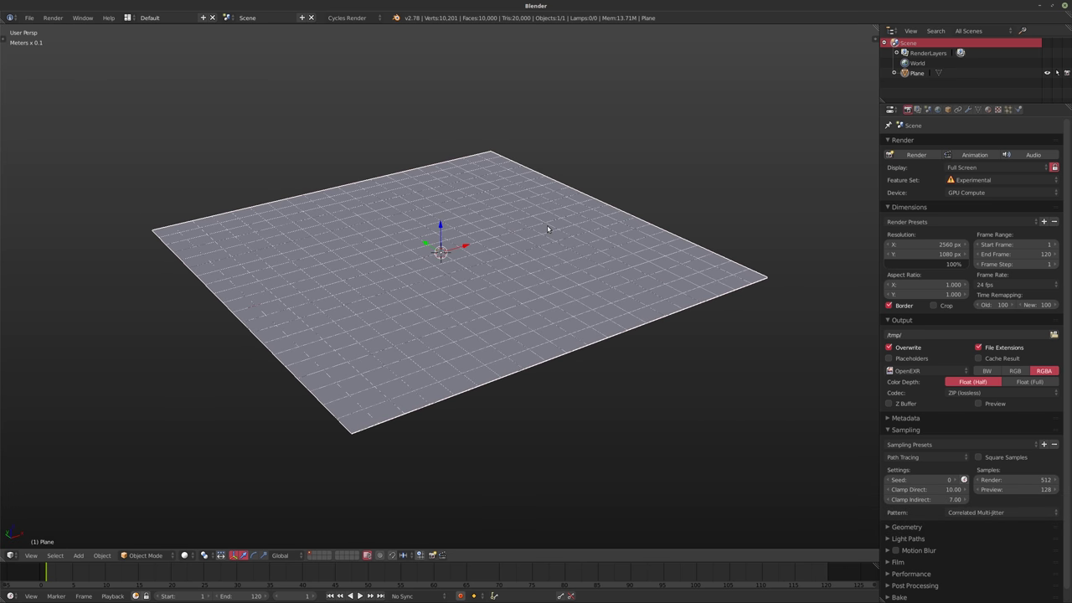
Add a Subdivision Surface modifier with 0 view subdivisions to the plane, followed by a Displace modifier.
left_click(968, 110)
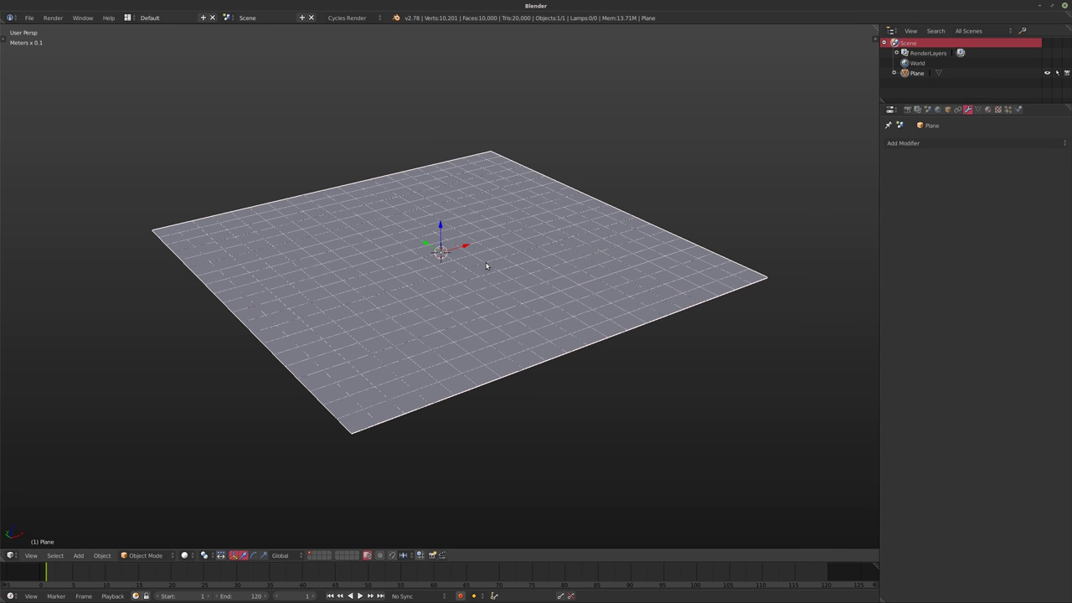
middle_click_drag(485, 265, 489, 266)
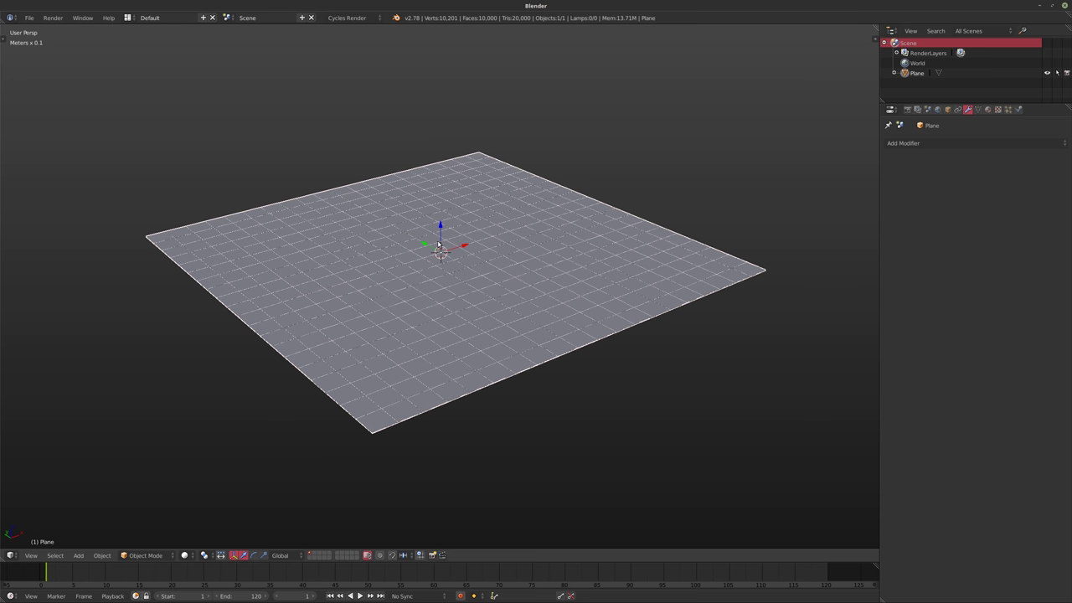
left_click(950, 142)
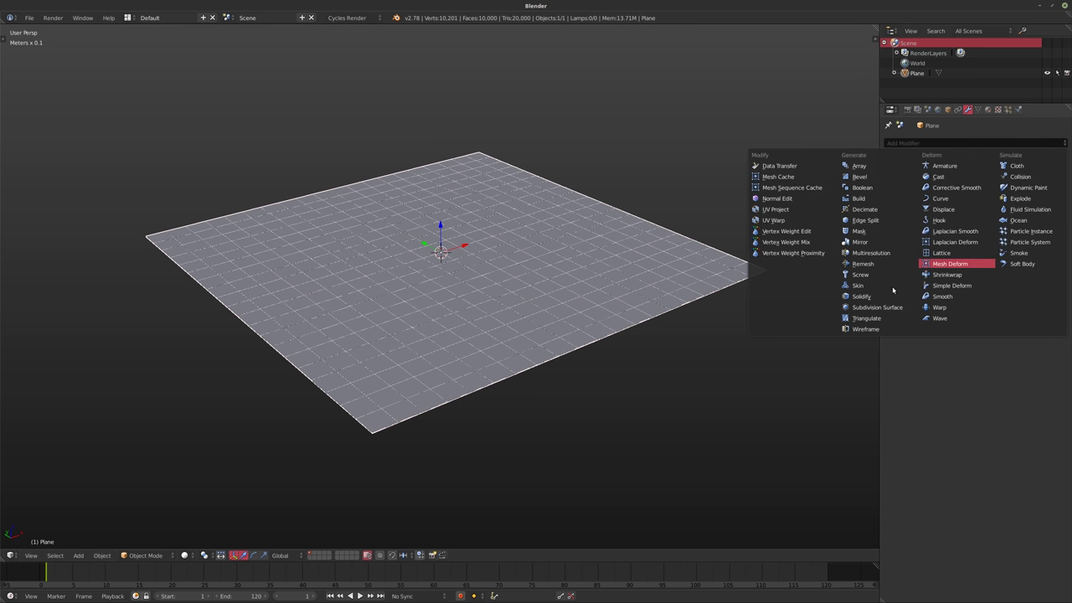
left_click(876, 308)
left_click(891, 214)
left_click(956, 144)
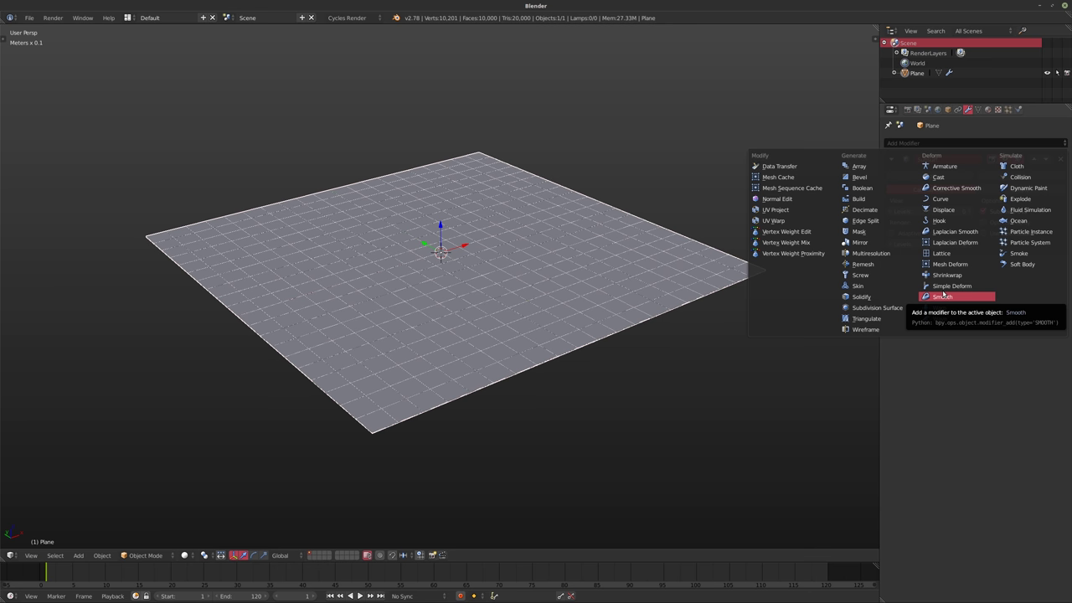
left_click(946, 210)
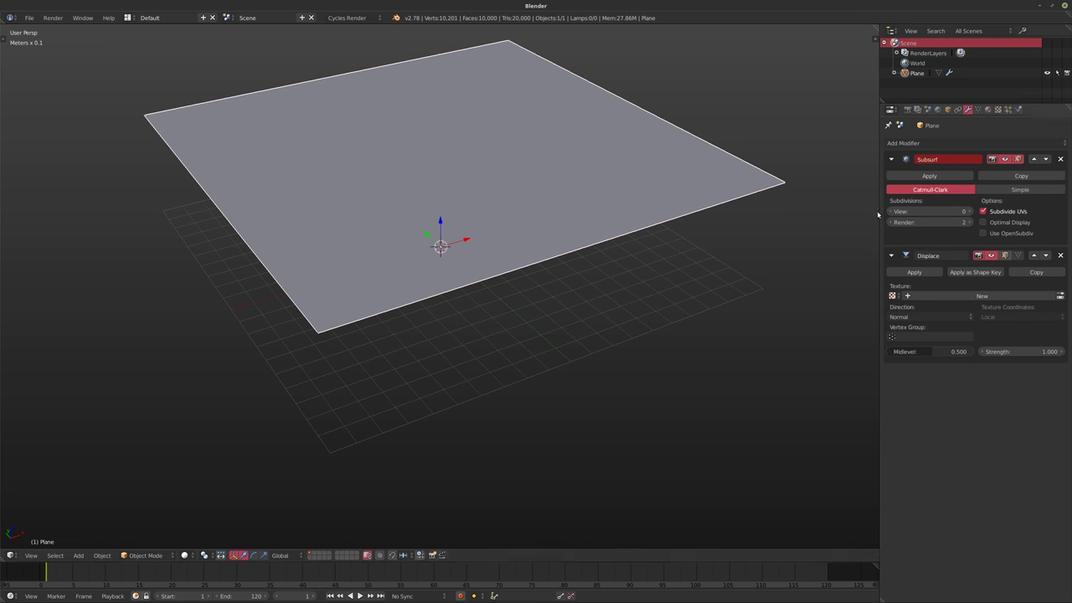
Set the Subdivision Surface view and render levels to 1 and inspect the plane's mesh density in wireframe.
left_click(970, 210)
key("z")
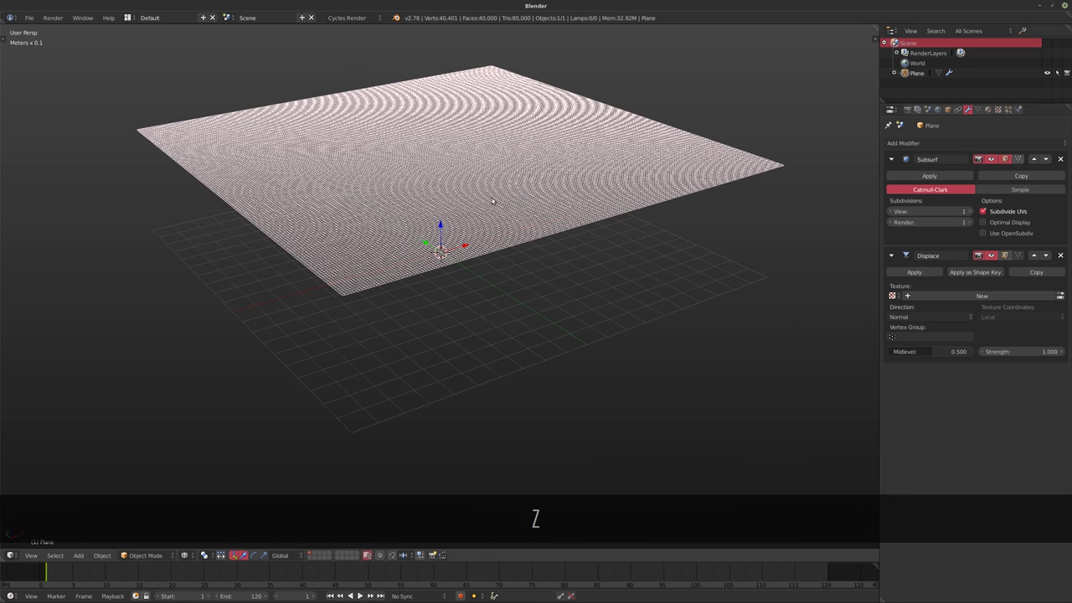
middle_click_drag(534, 199, 505, 242)
key("z")
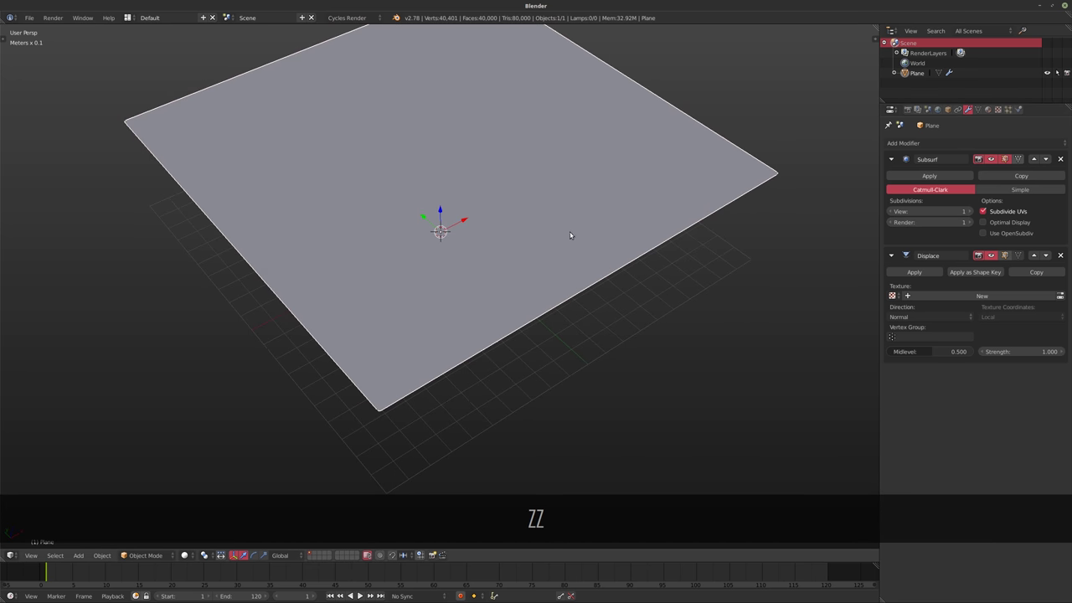
middle_click_drag(567, 233, 565, 222)
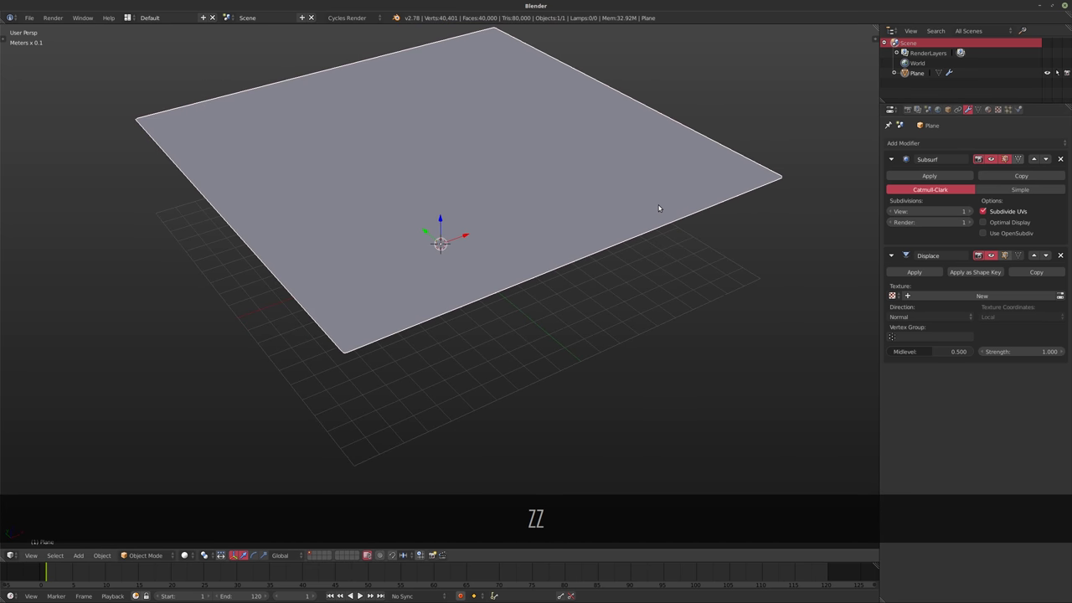
Give the Displace modifier a new texture of type Clouds with a size of 1.35.
left_click(955, 296)
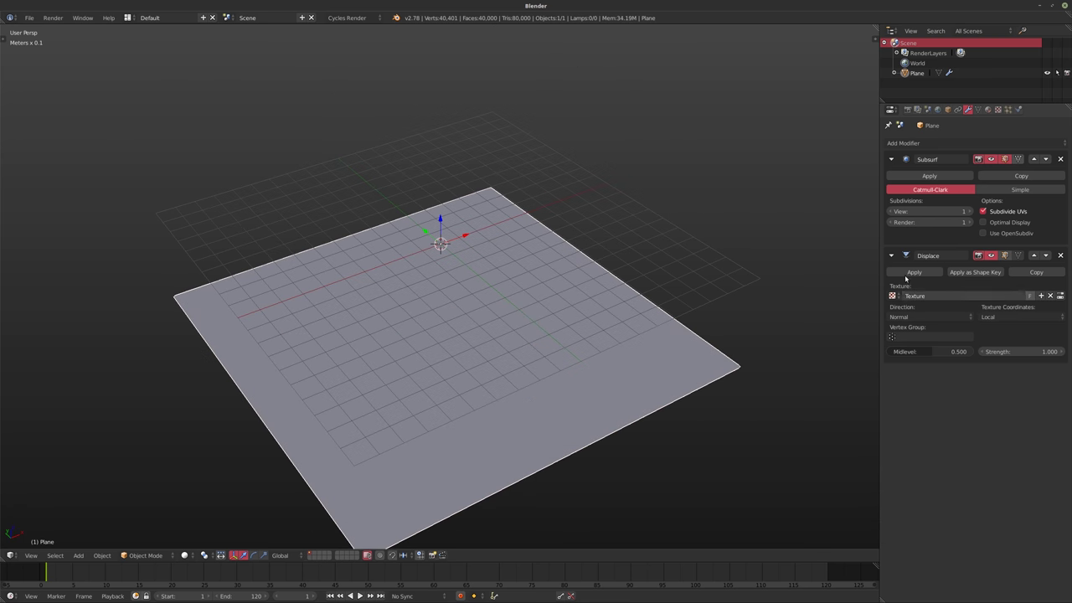
middle_click_drag(605, 249, 606, 235)
left_click(997, 109)
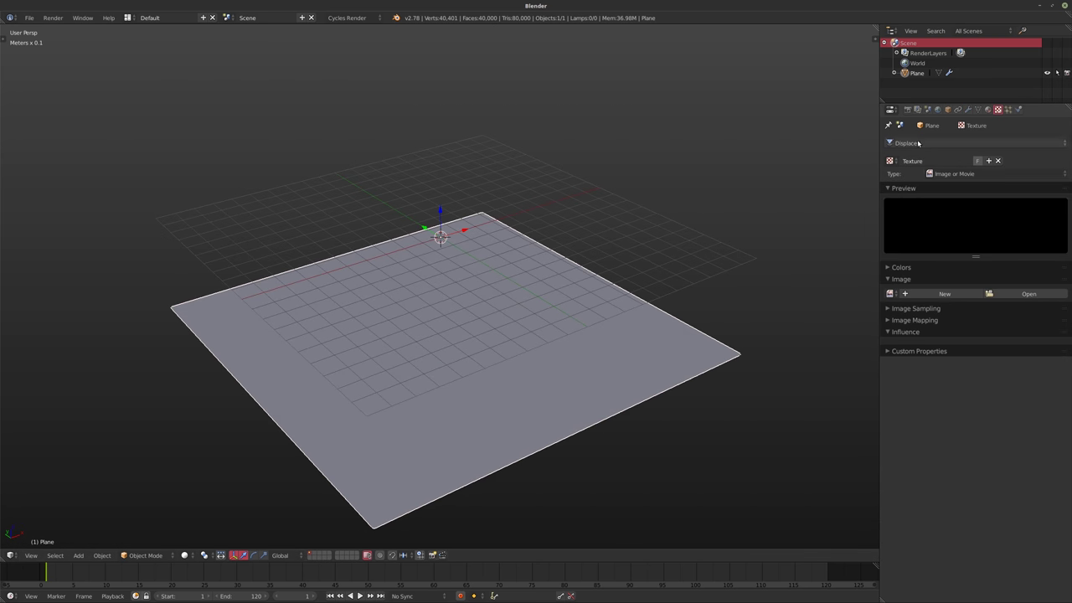
scroll(958, 175, "up", 4, "ctrl")
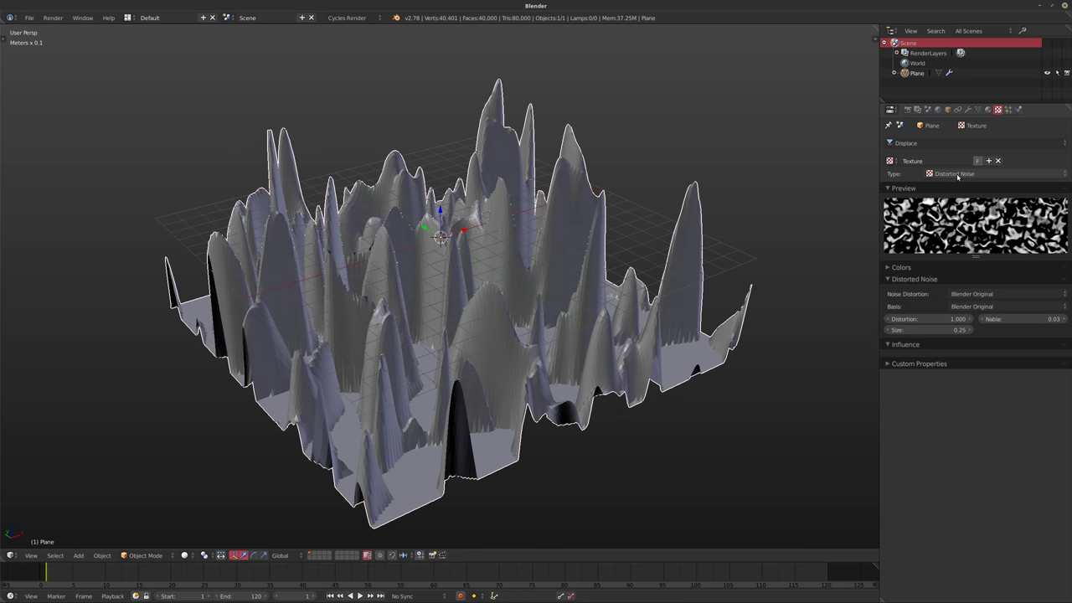
scroll(957, 176, "down", 1, "ctrl")
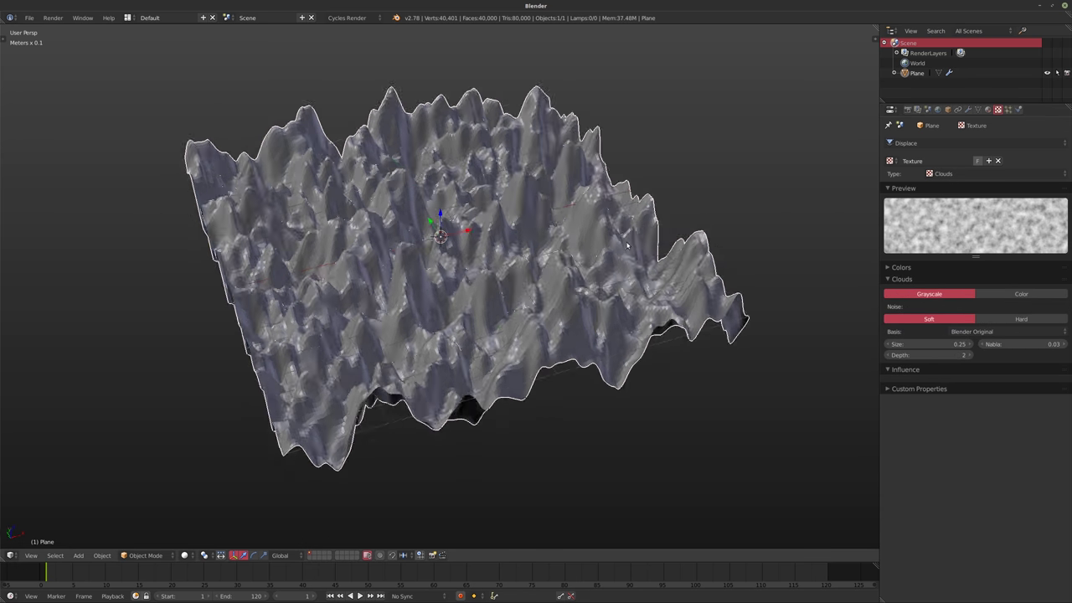
middle_click_drag(670, 207, 615, 215)
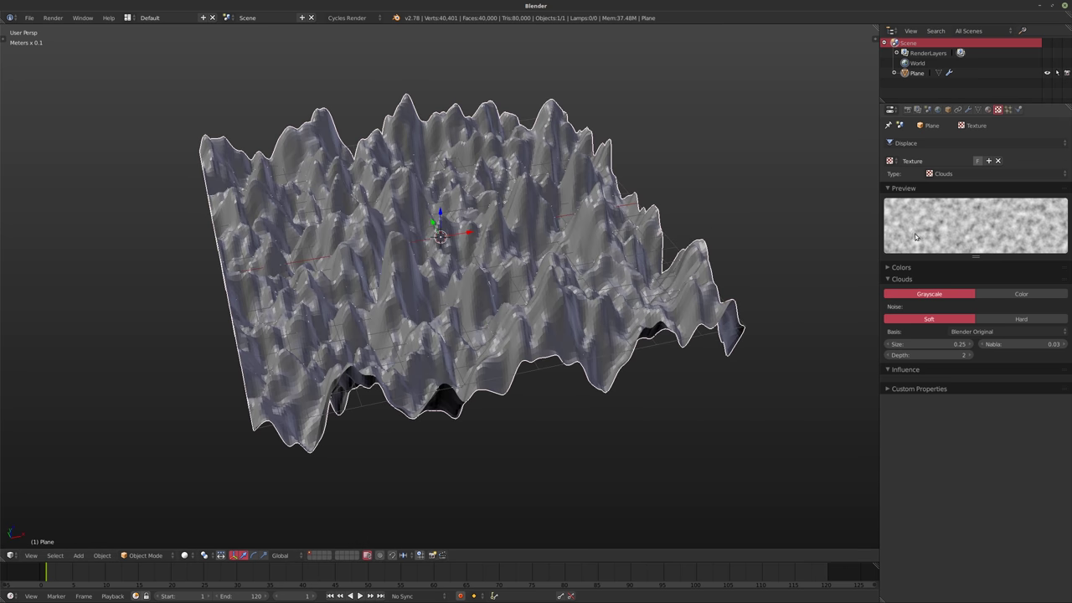
left_click_drag(928, 346, 1002, 349)
middle_click_drag(578, 297, 553, 330)
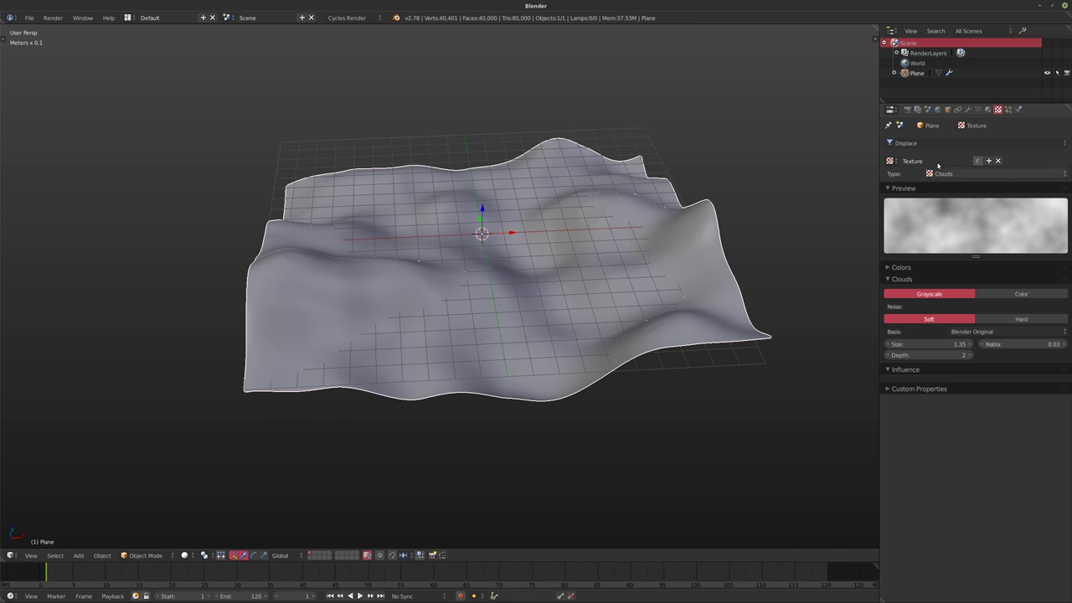
Set the Displace modifier's midlevel to 0.293 and inspect the terrain and its Clouds texture.
left_click(967, 109)
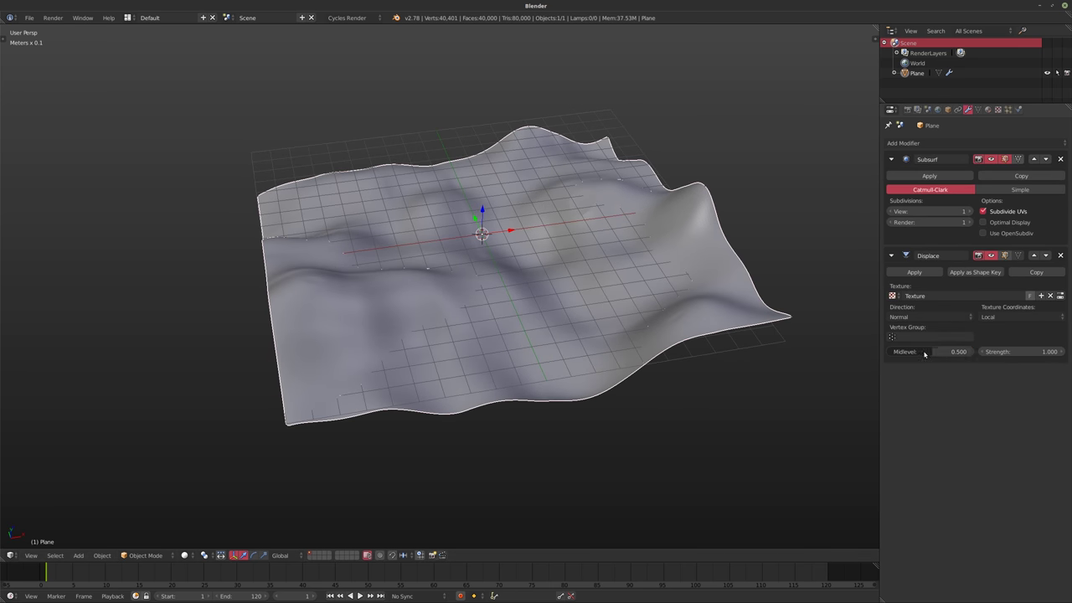
left_click_drag(924, 356, 886, 356)
middle_click_drag(559, 298, 678, 299)
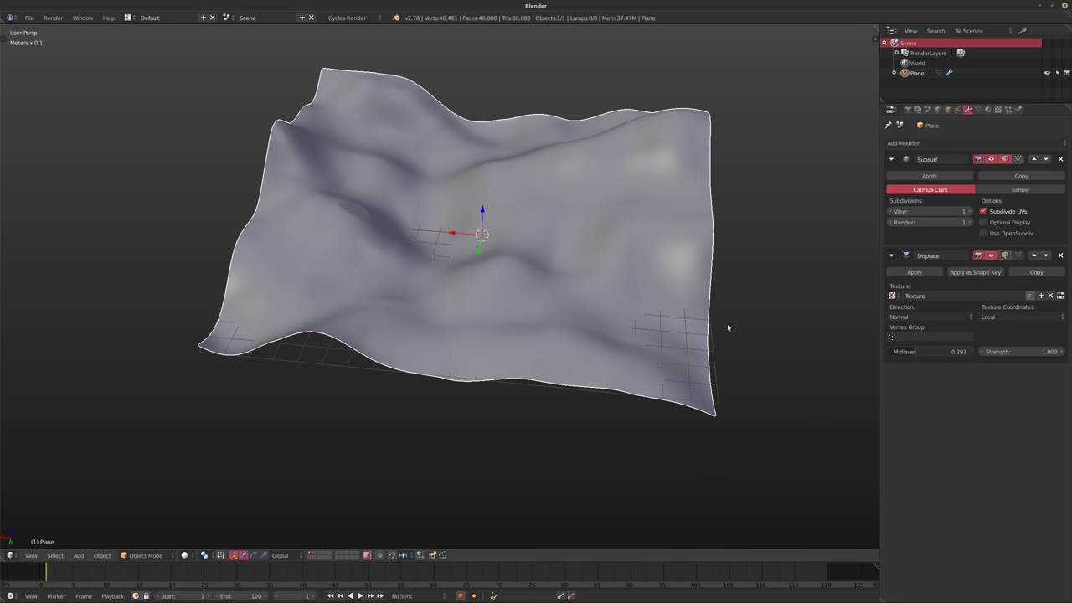
middle_click_drag(723, 327, 611, 282)
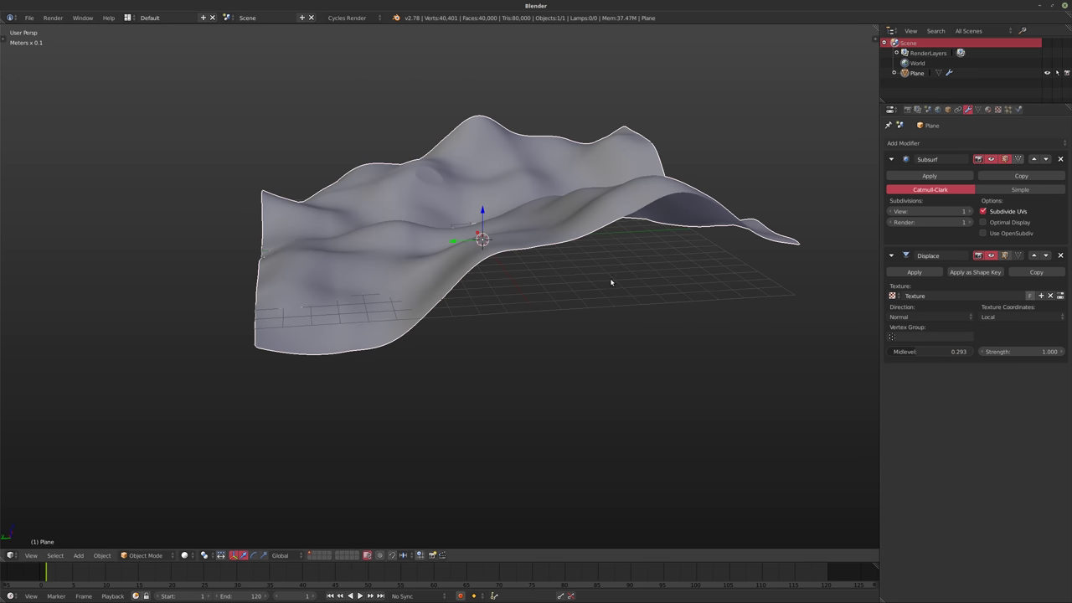
left_click(997, 109)
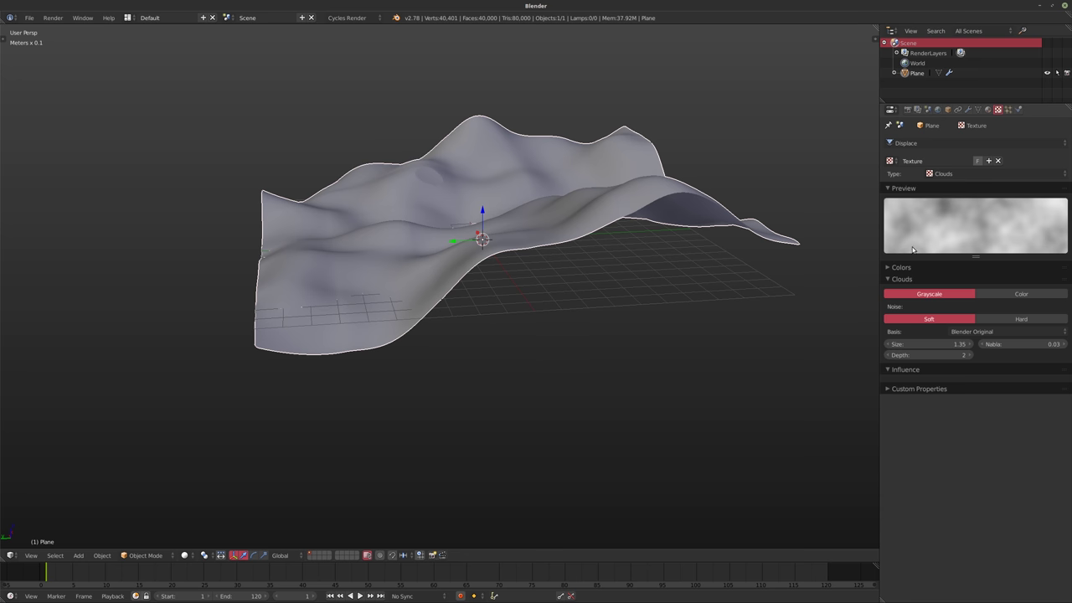
middle_click_drag(519, 268, 491, 288)
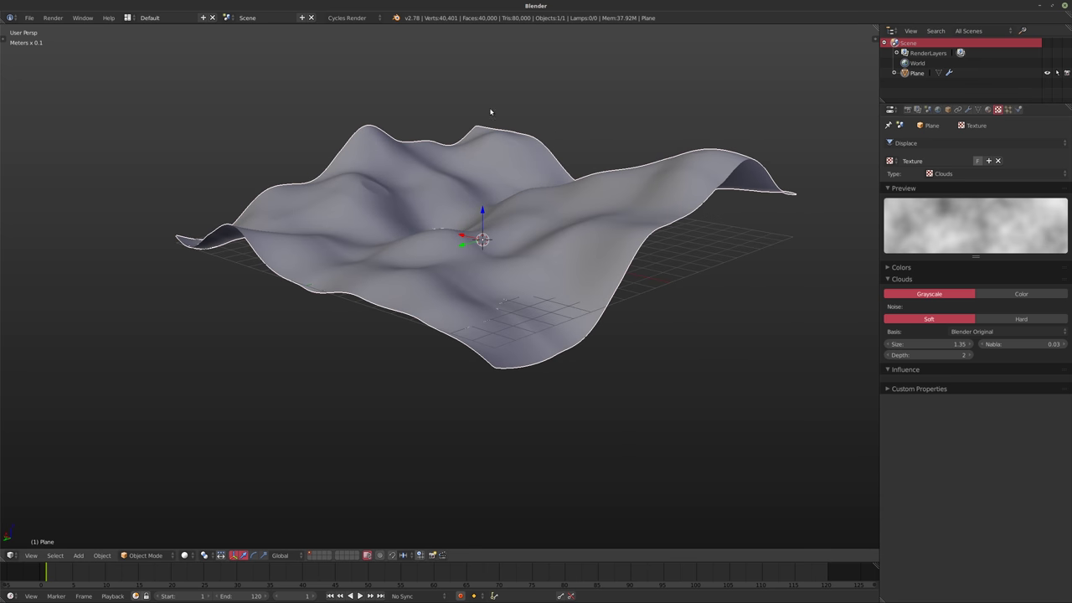
Raise the Displace modifier's midlevel to 1.000 and inspect the terrain relative to the grid.
left_click(968, 110)
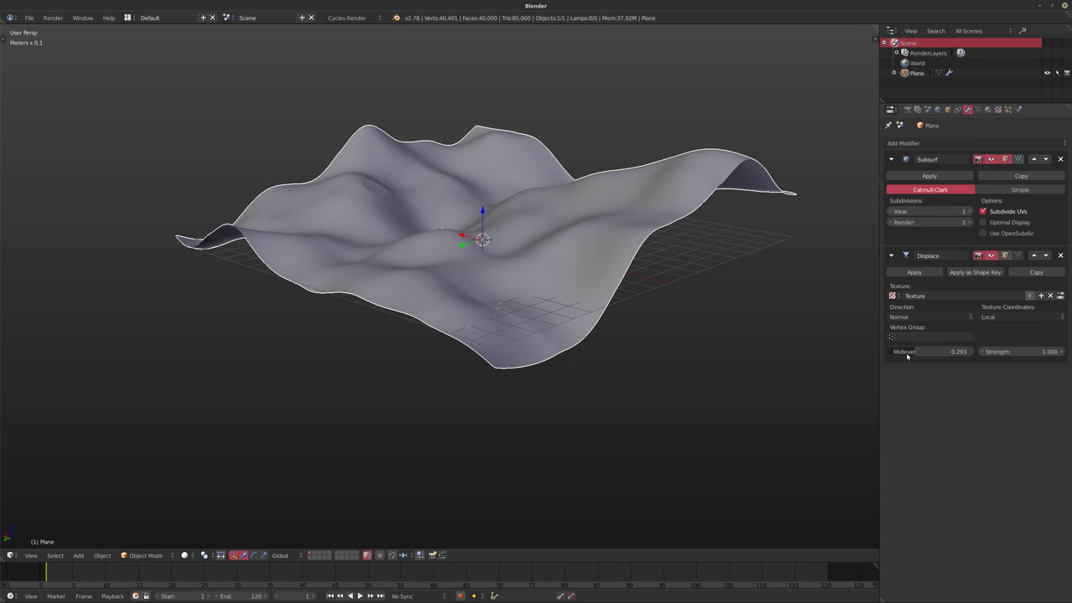
left_click_drag(915, 352, 975, 352)
middle_click_drag(694, 285, 585, 275)
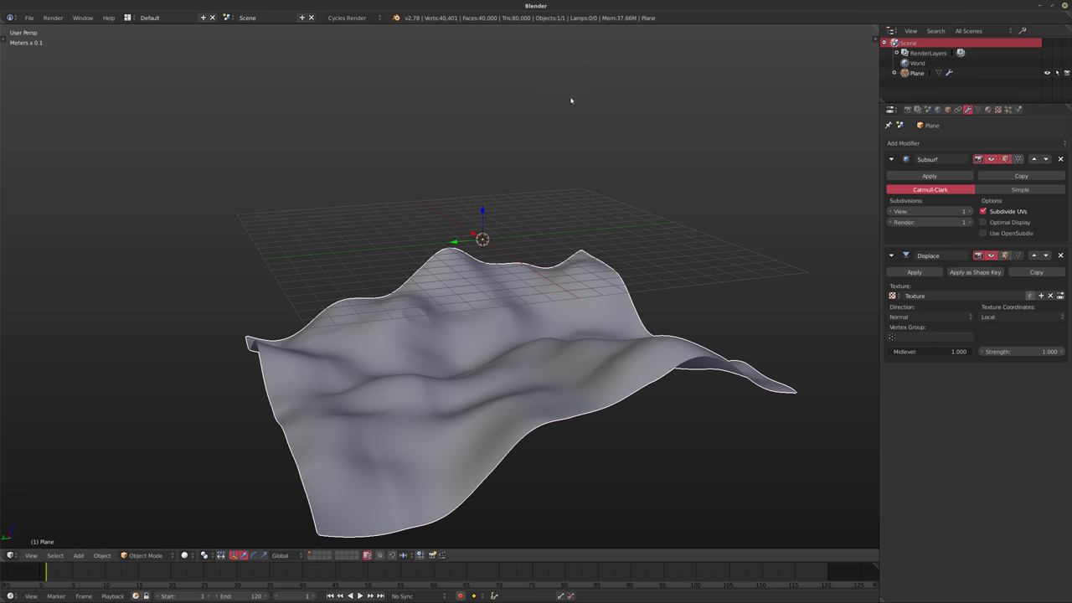
middle_click_drag(600, 360, 539, 265)
middle_click_drag(545, 385, 561, 366)
Set the Displace modifier's midlevel to 0.202 and inspect the terrain from several sides.
left_click_drag(952, 352, 923, 351)
middle_click_drag(614, 269, 676, 212)
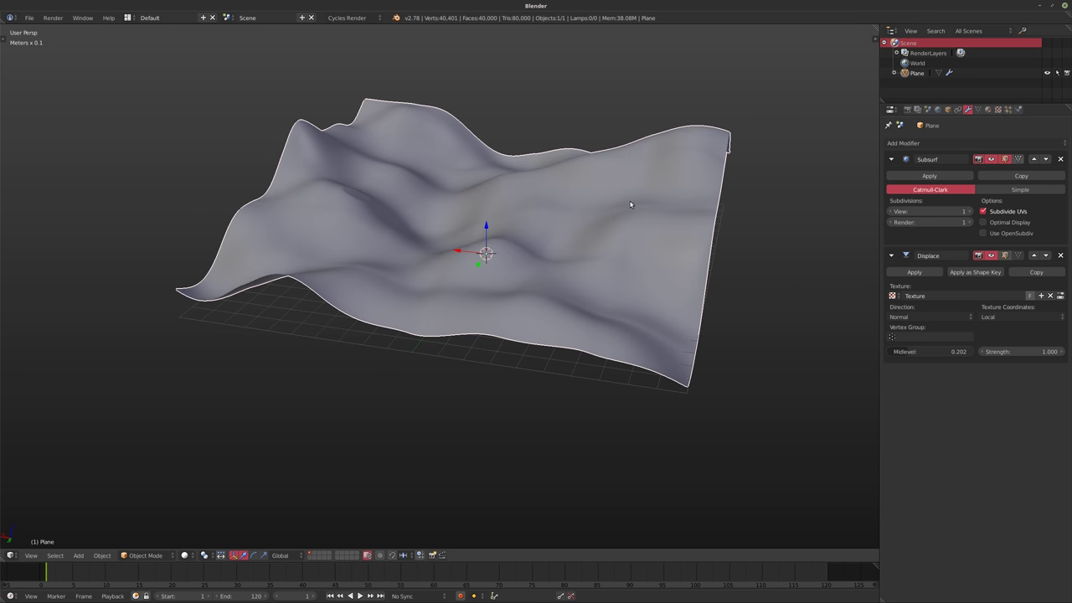
middle_click_drag(563, 214, 556, 225)
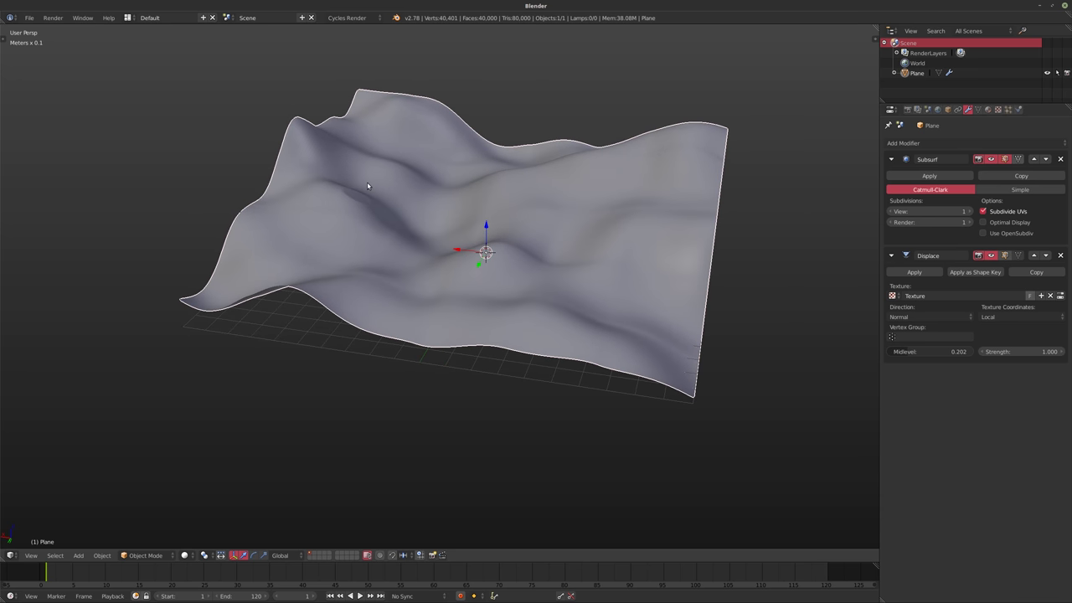
middle_click_drag(248, 174, 336, 211)
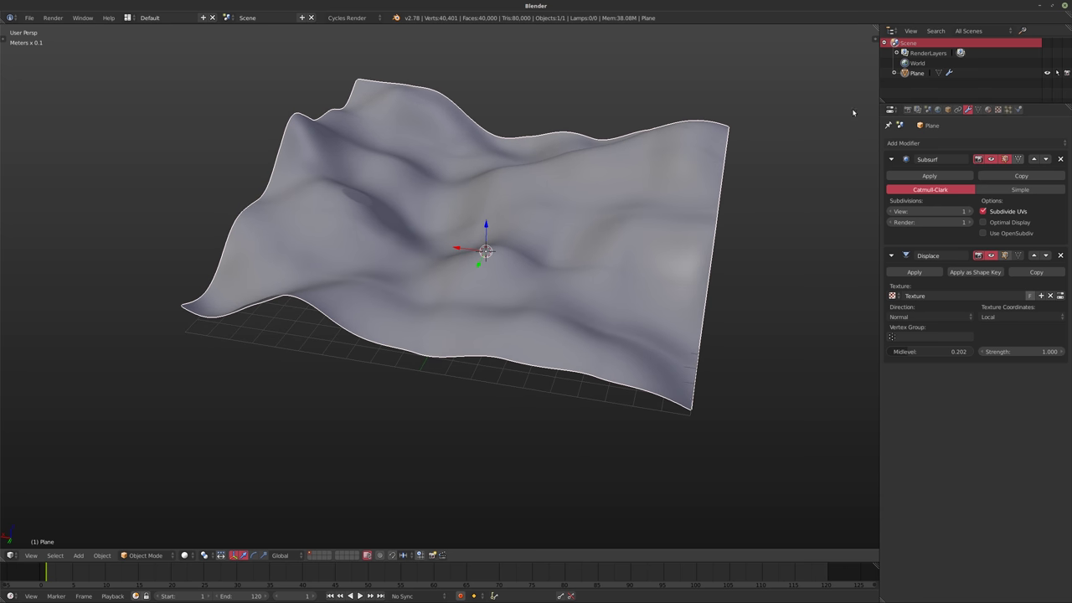
Switch the plane to Weight Paint mode and set the brush radius to about 97 px.
left_click(99, 555)
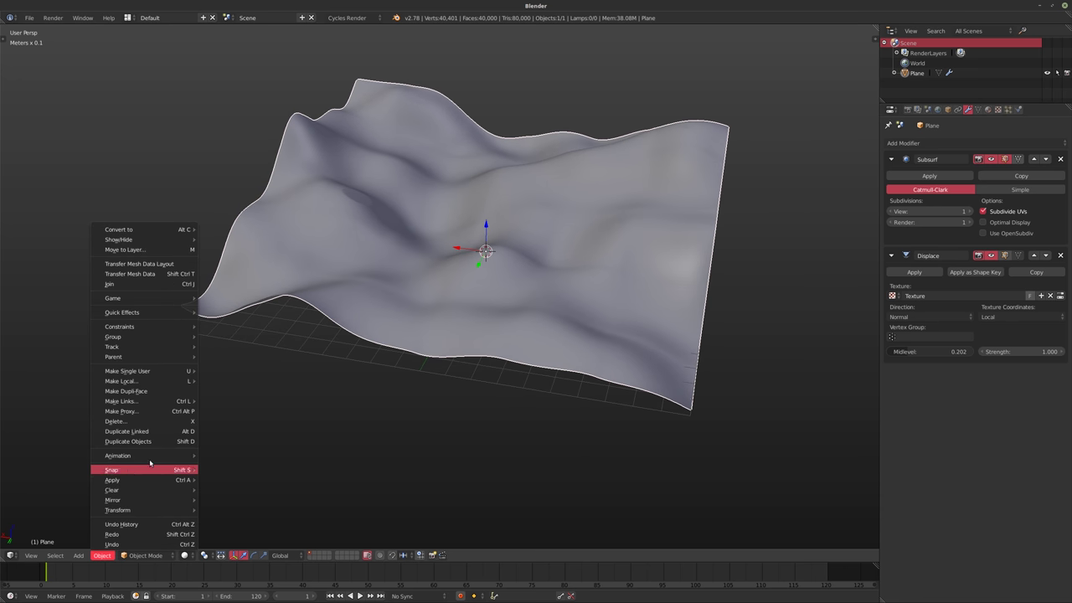
mouse_move(133, 510)
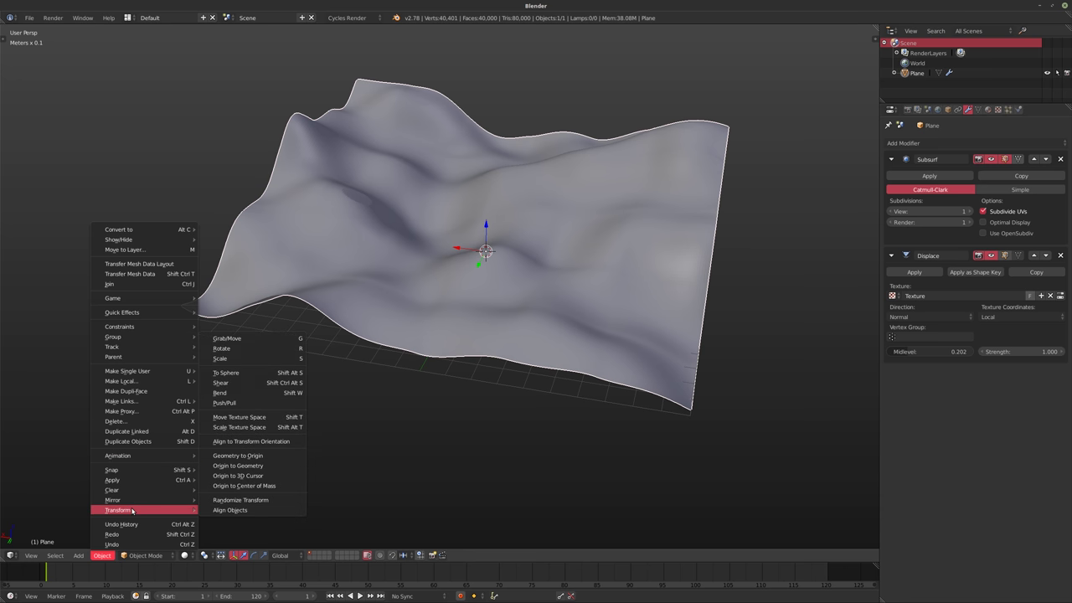
left_click(145, 555)
left_click(144, 555)
left_click(145, 555)
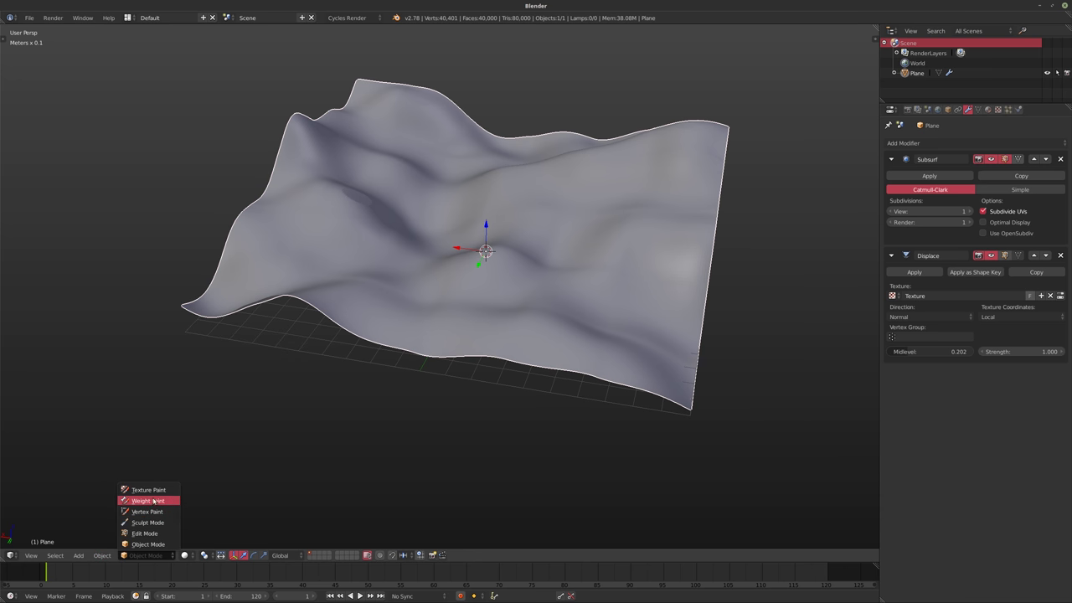
left_click(148, 501)
key("f")
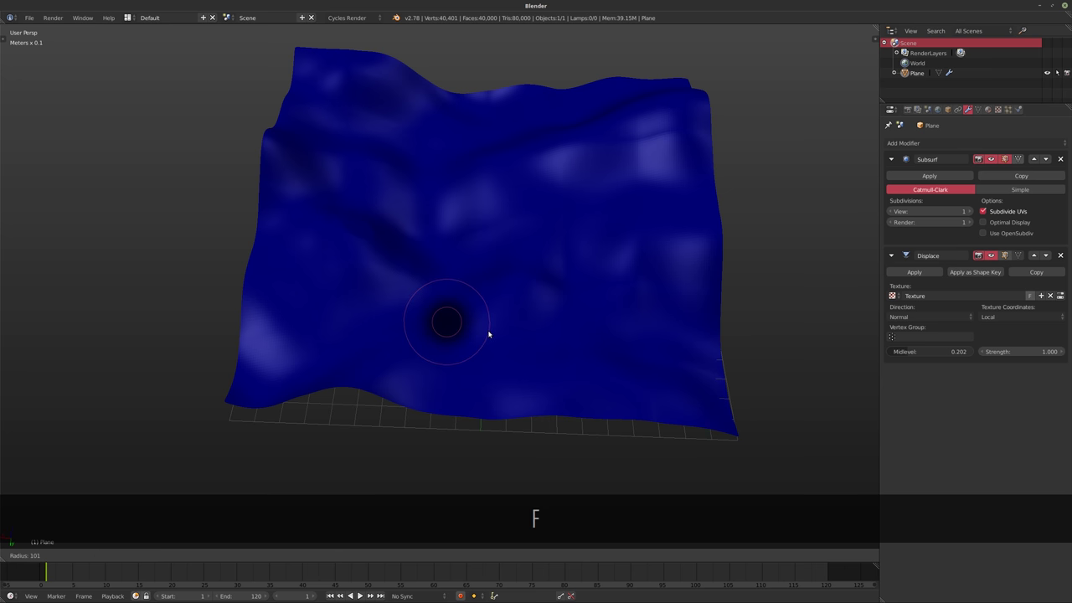
left_click(491, 332)
Paint a winding full-weight band across the middle of the terrain from the far edge to the near edge.
middle_click_drag(464, 335, 477, 89)
mouse_move(481, 95)
left_mouse_down()
mouse_move(456, 183)
mouse_move(488, 241)
mouse_move(498, 333)
mouse_move(465, 474)
left_mouse_up()
left_click_drag(477, 67, 487, 34)
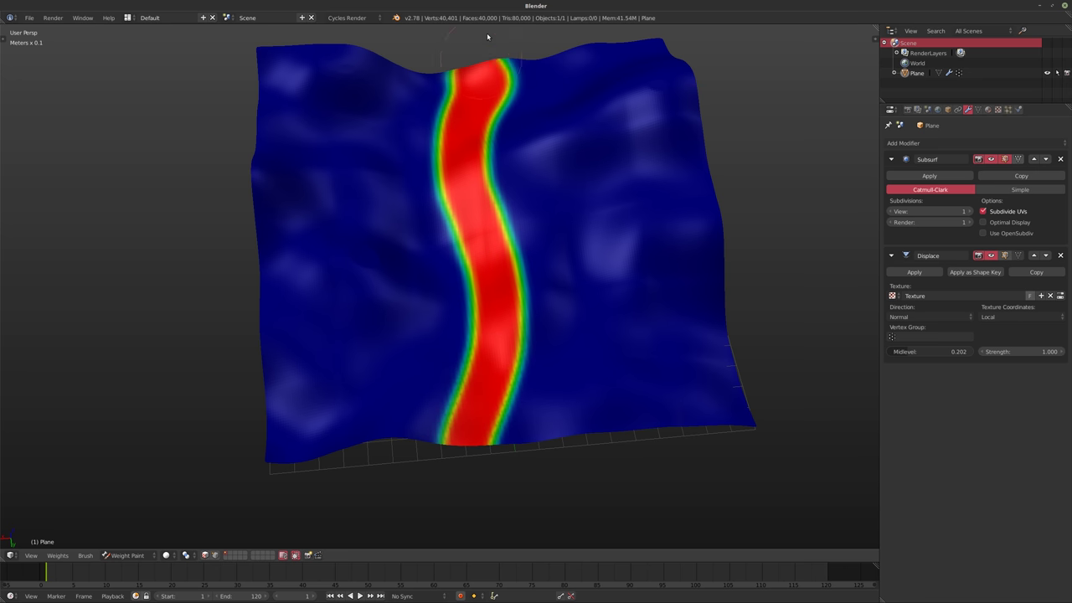
Return to Object Mode and limit the Displace modifier to the painted vertex group named Group.
middle_click_drag(562, 254, 545, 224)
key("Tab")
key("Tab")
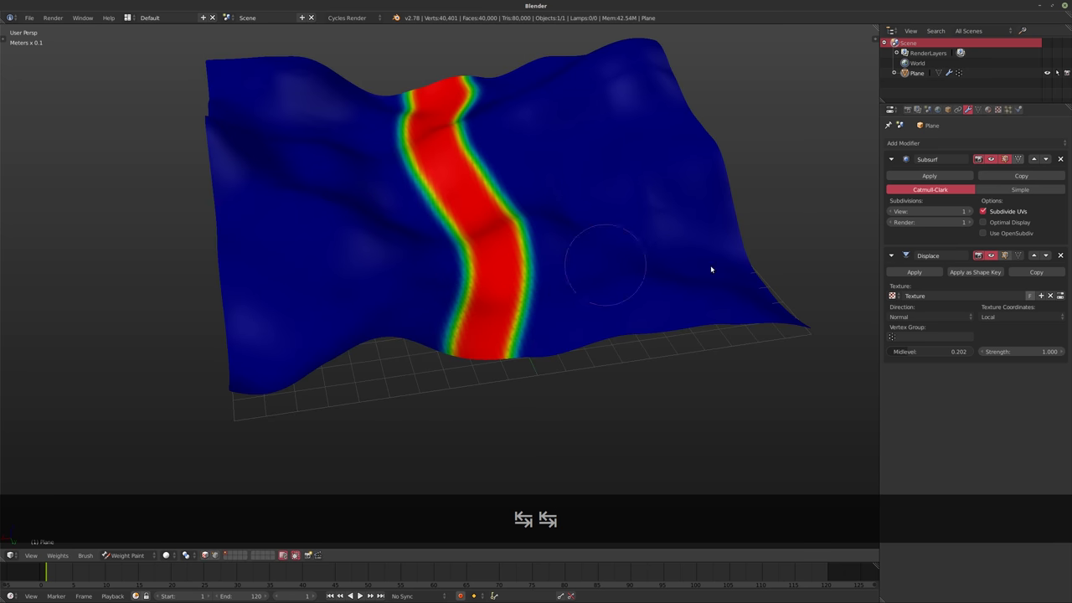
left_click(127, 555)
left_click(125, 545)
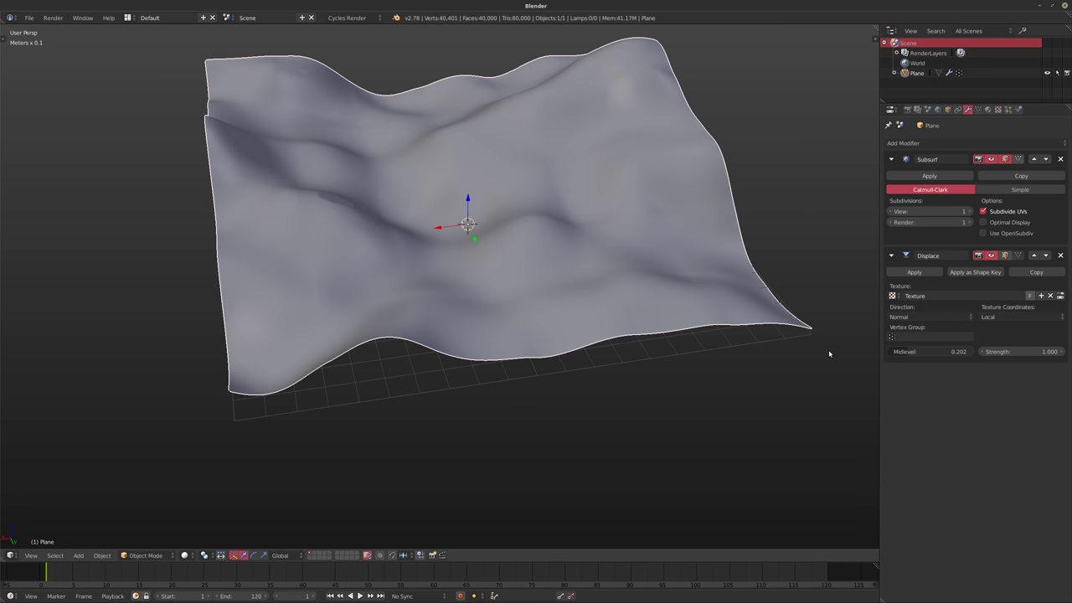
left_click(908, 337)
left_click(911, 369)
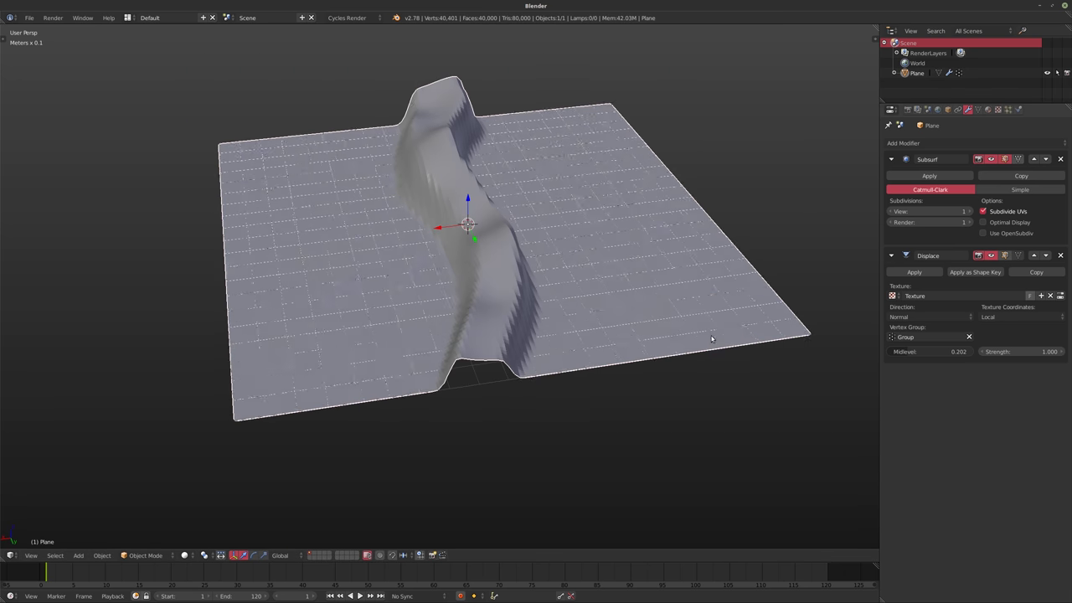
middle_click_drag(593, 296, 512, 285)
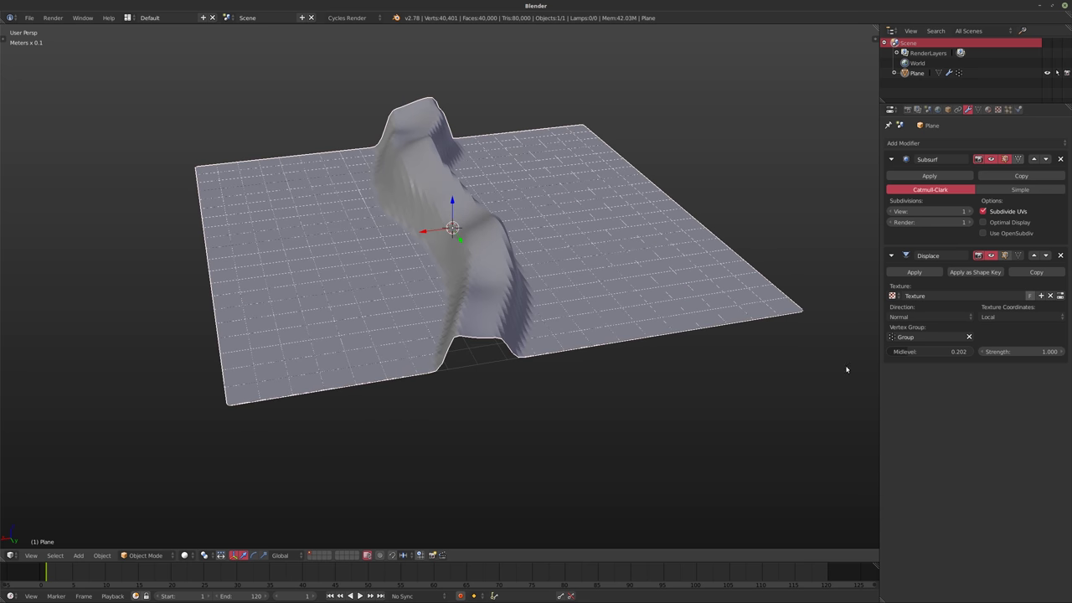
middle_click_drag(500, 316, 502, 326)
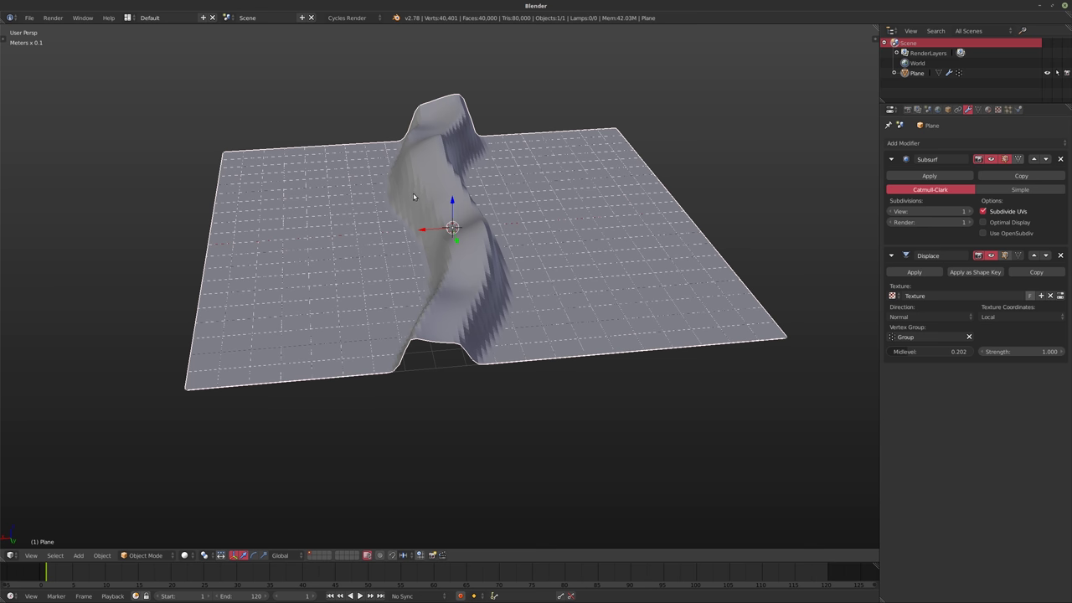
Add a Vertex Weight Edit modifier and place it first in the stack, above Subsurf and Displace.
left_click(938, 143)
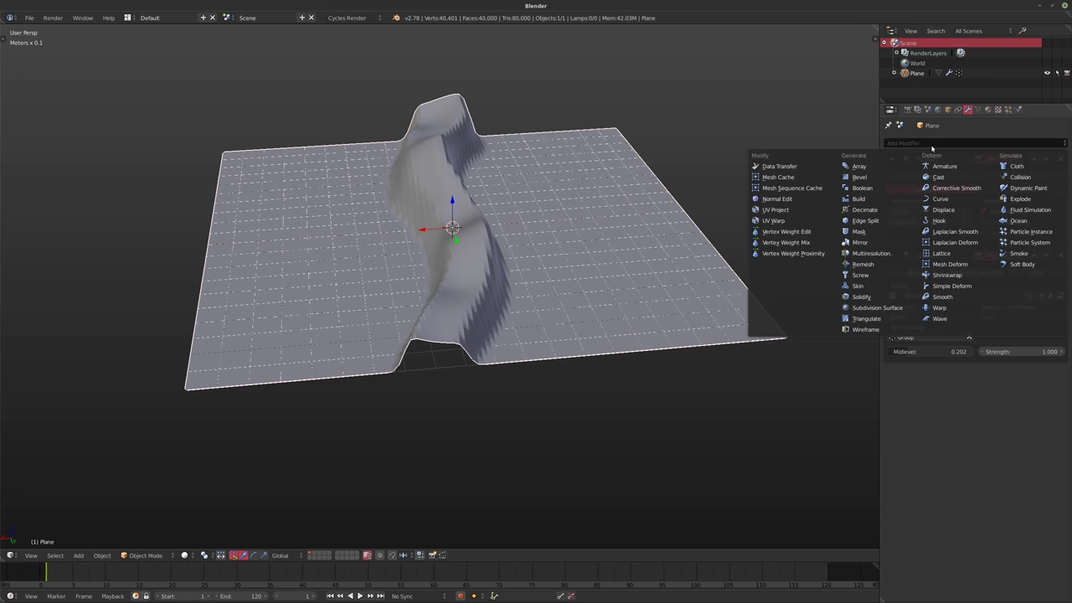
left_click(786, 231)
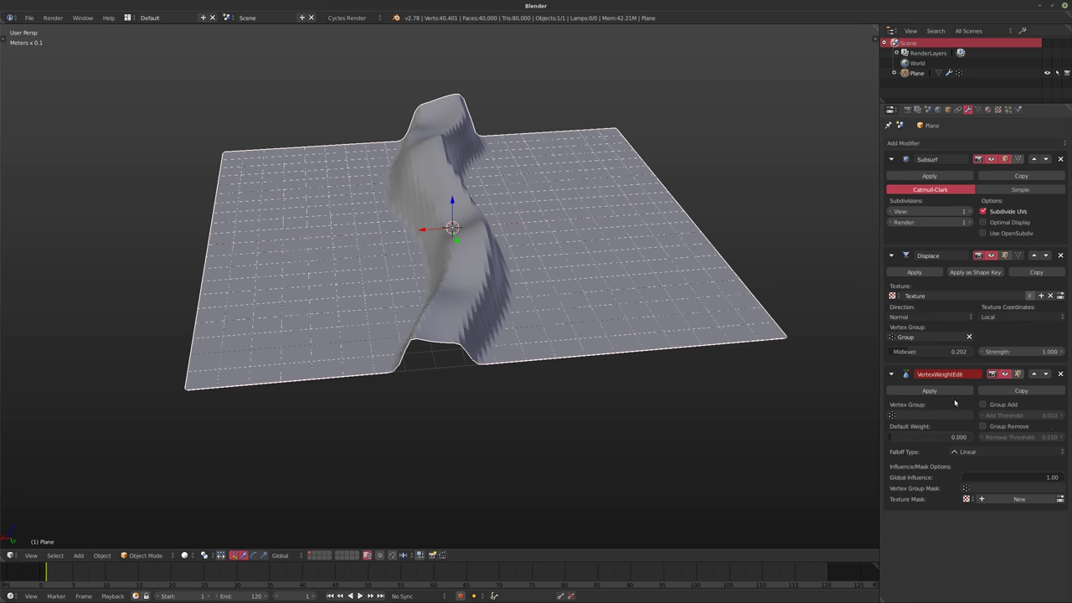
left_click(1035, 374)
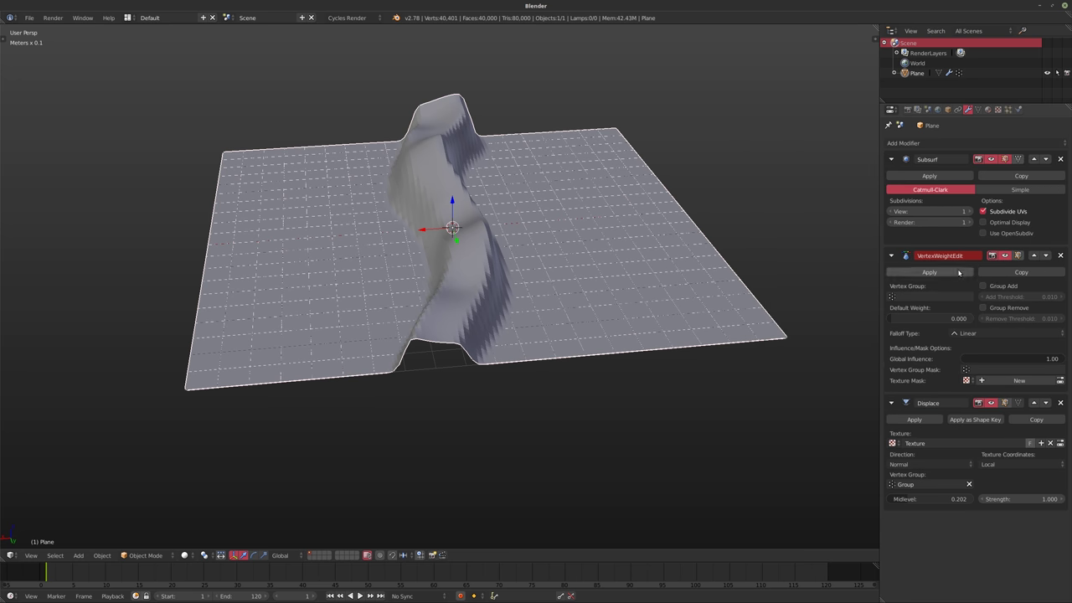
left_click(1035, 255)
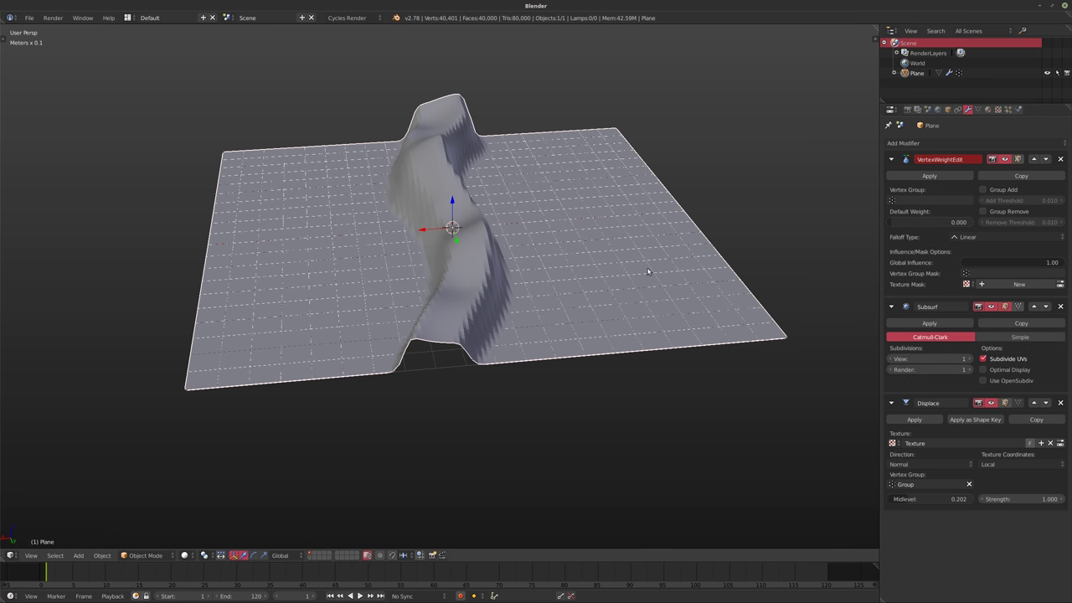
middle_click_drag(645, 271, 619, 268)
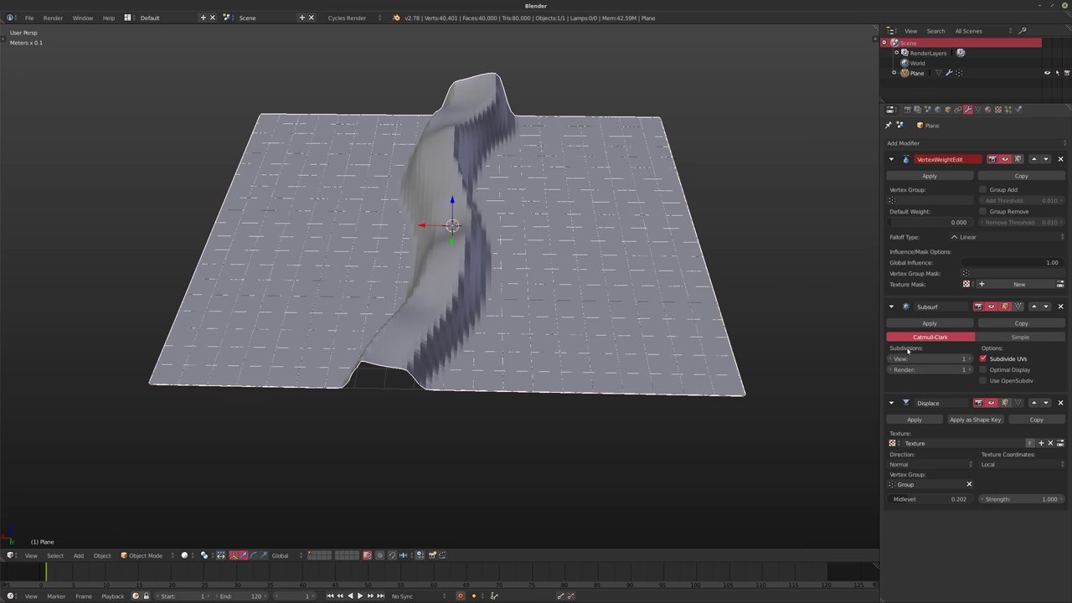
middle_click_drag(624, 339, 687, 275)
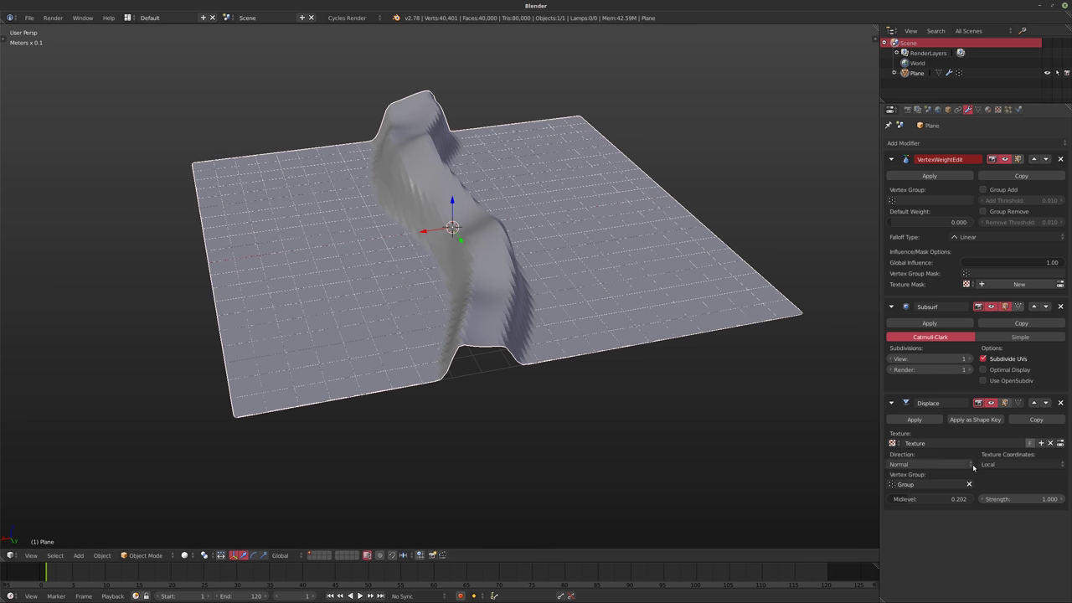
middle_click_drag(572, 267, 567, 263)
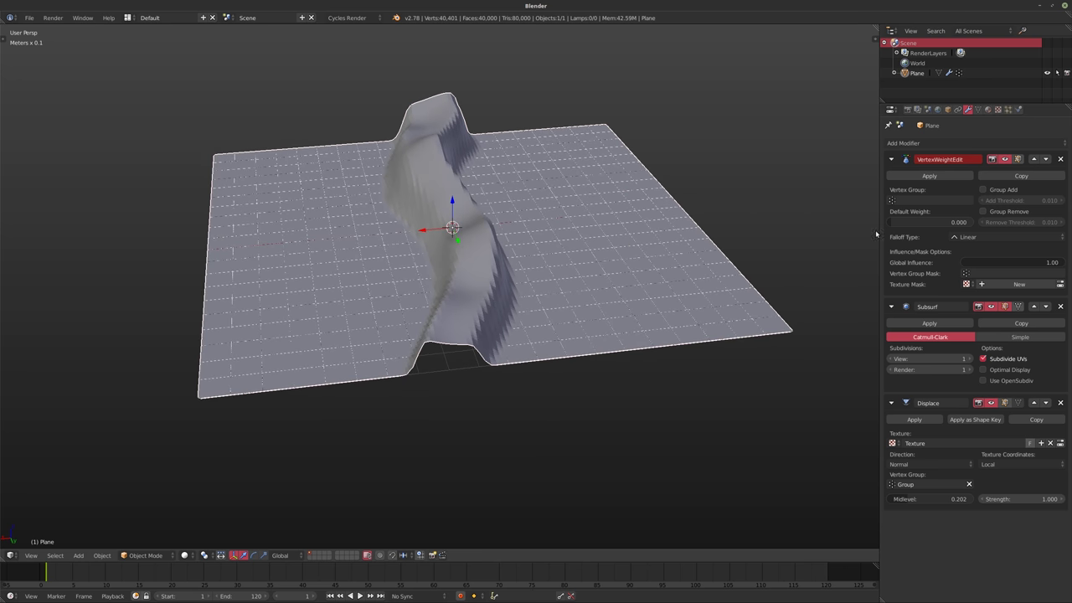
Set the Vertex Weight Edit falloff to Custom Curve and invert the curve so it descends to X 1, Y 0.
left_click(986, 238)
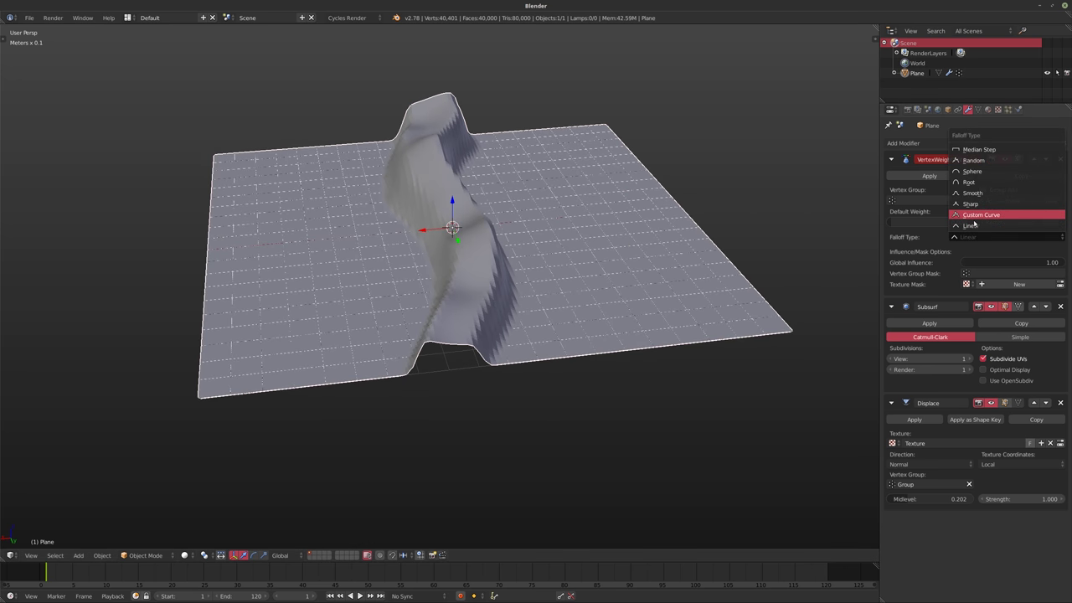
left_click(988, 215)
middle_click_drag(865, 273, 851, 275)
left_click_drag(887, 334, 1056, 333)
Assign the vertex group Group to the Vertex Weight Edit modifier and inspect the terrain.
left_click(913, 201)
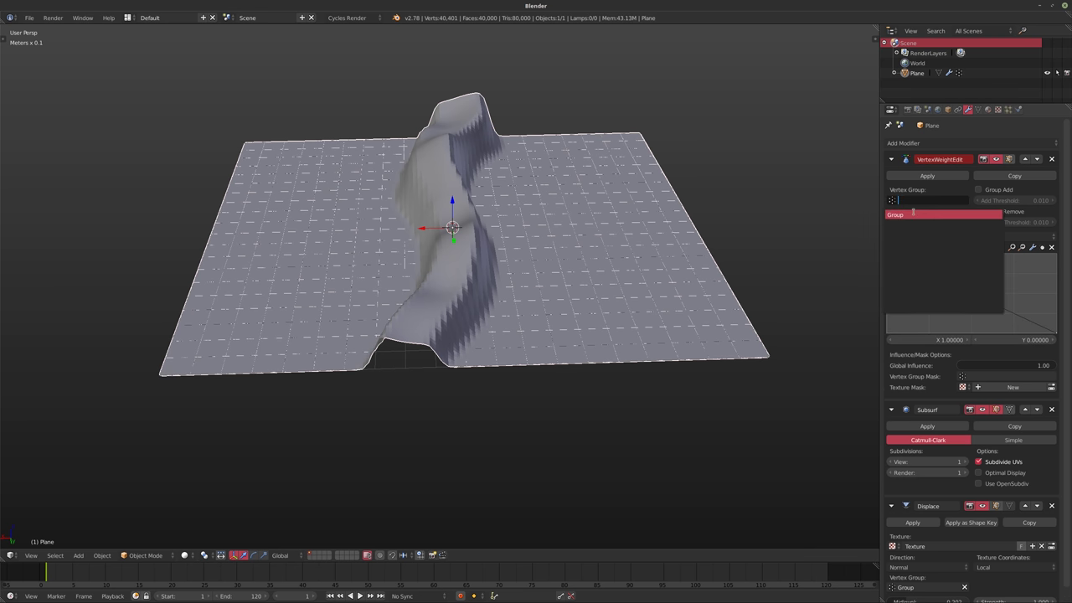
left_click(913, 217)
middle_click_drag(676, 272, 651, 274)
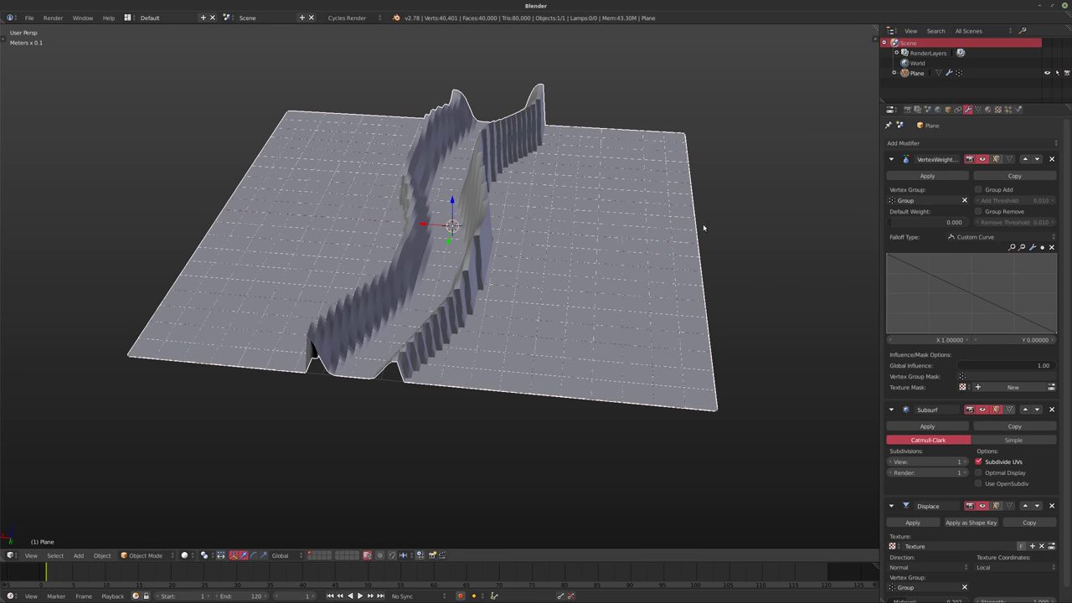
middle_click_drag(688, 232, 691, 229)
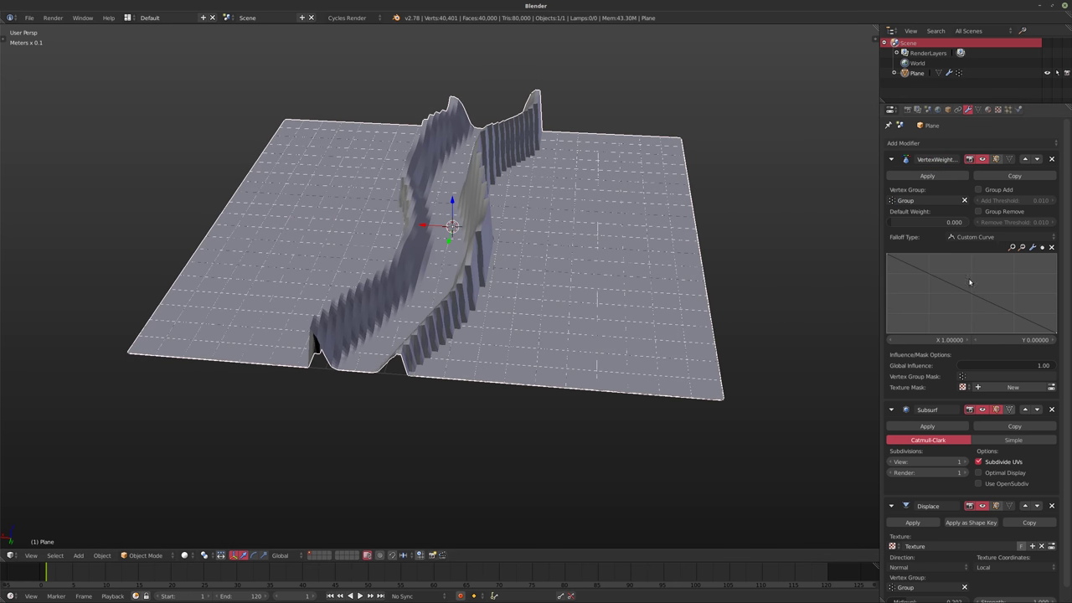
Enable Group Add on the Vertex Weight Edit modifier and inspect the channel from several sides.
left_click(980, 190)
middle_click_drag(577, 280, 428, 250)
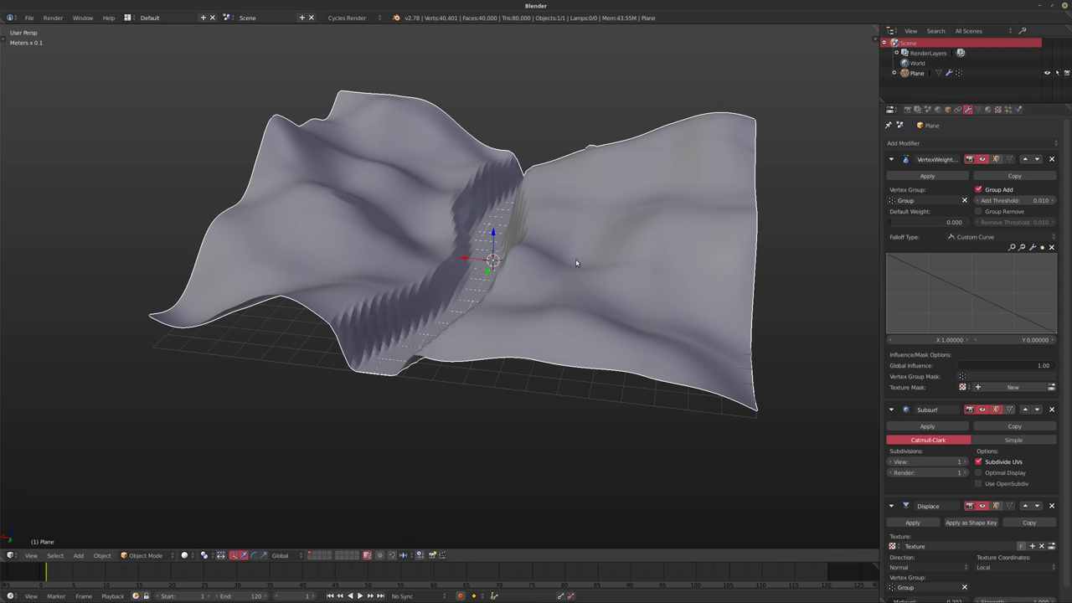
middle_click_drag(513, 270, 527, 318)
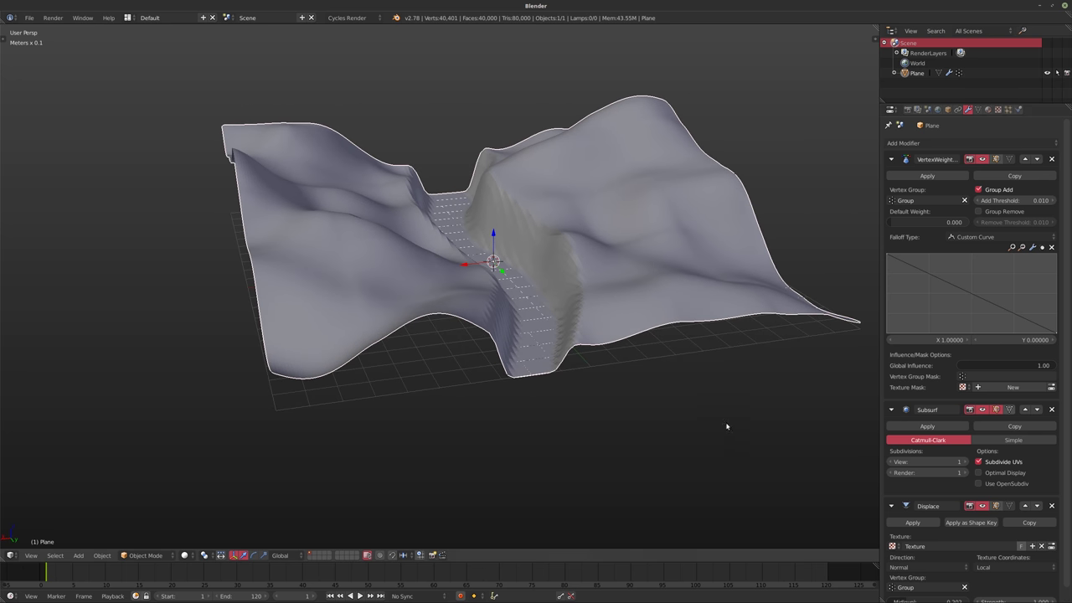
middle_click_drag(620, 403, 605, 400)
Set the Displace strength to 0.290 and bow the weight falloff curve downward through a point at X 0.31863, Y 0.43750.
scroll(979, 494, "down", 1)
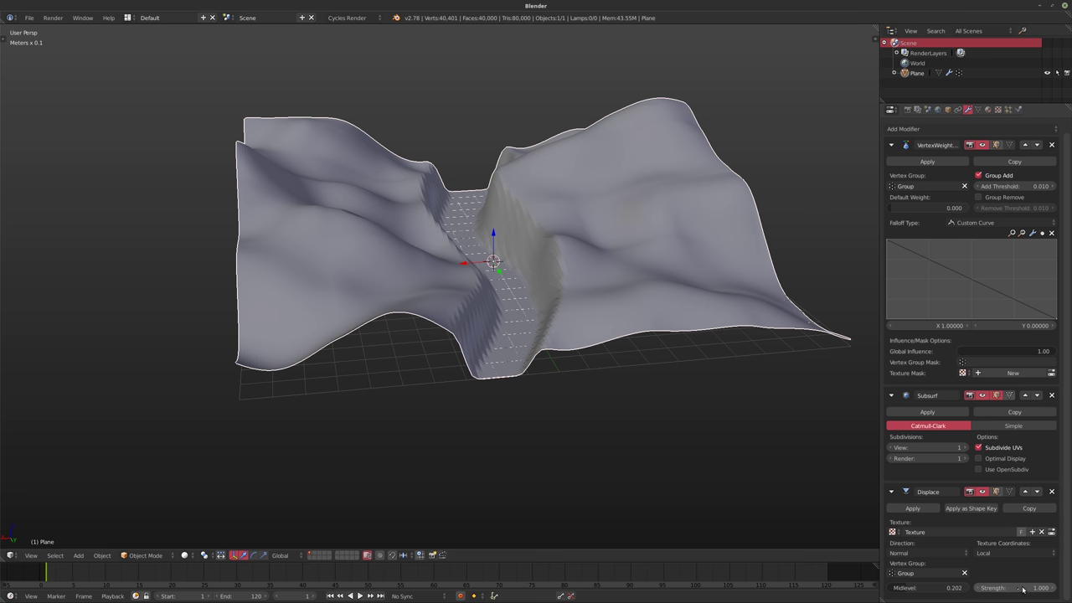
left_click_drag(1025, 589, 964, 589)
middle_click_drag(686, 326, 689, 295)
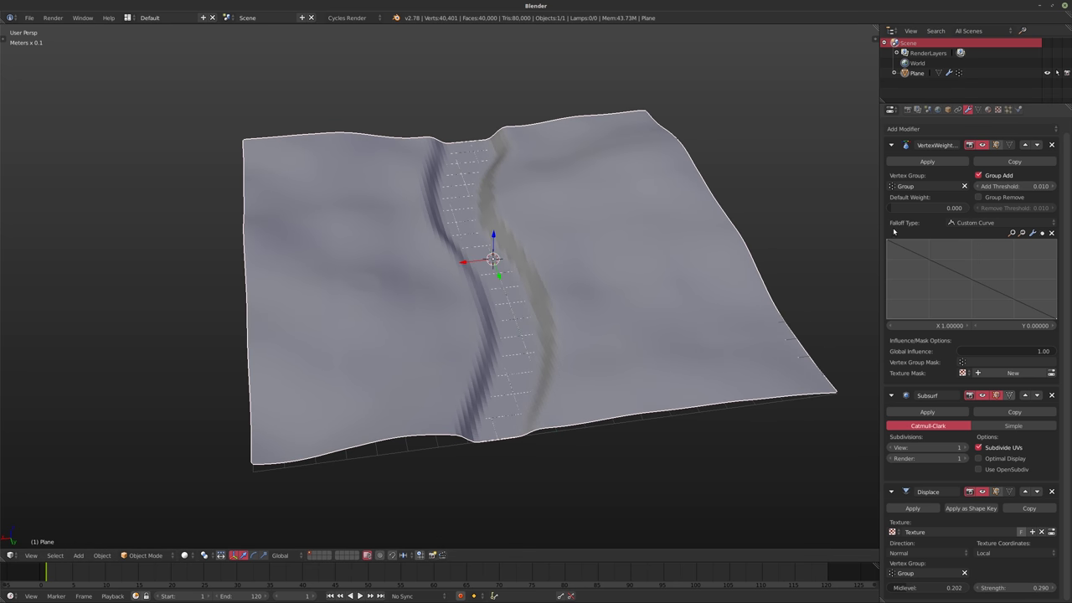
left_click_drag(977, 270, 926, 290)
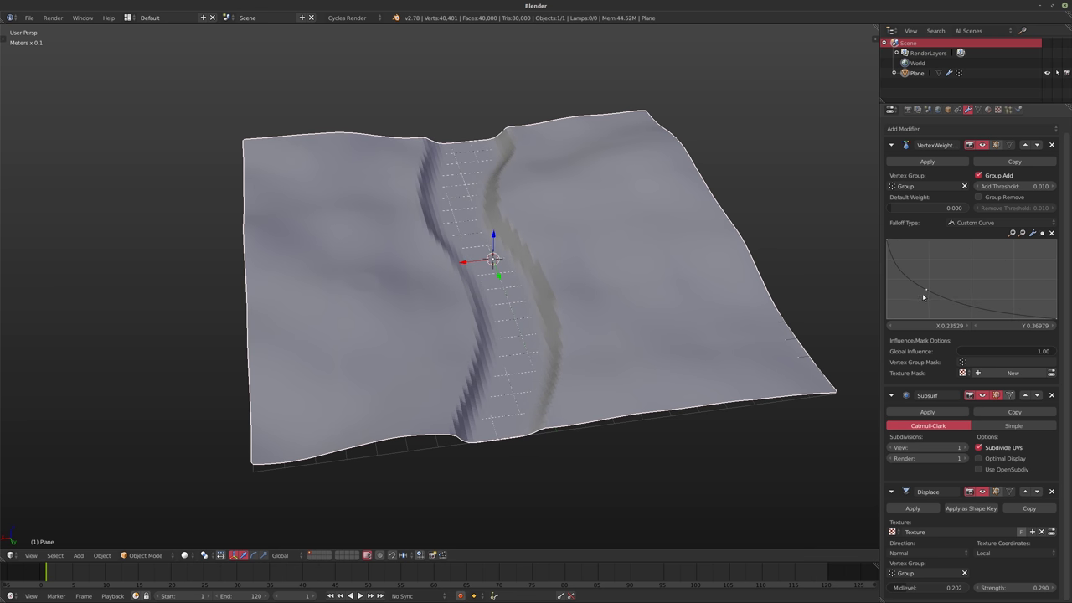
Return to Weight Paint mode, choose the Blur brush and blur the weights along the channel's left bank.
left_click(147, 555)
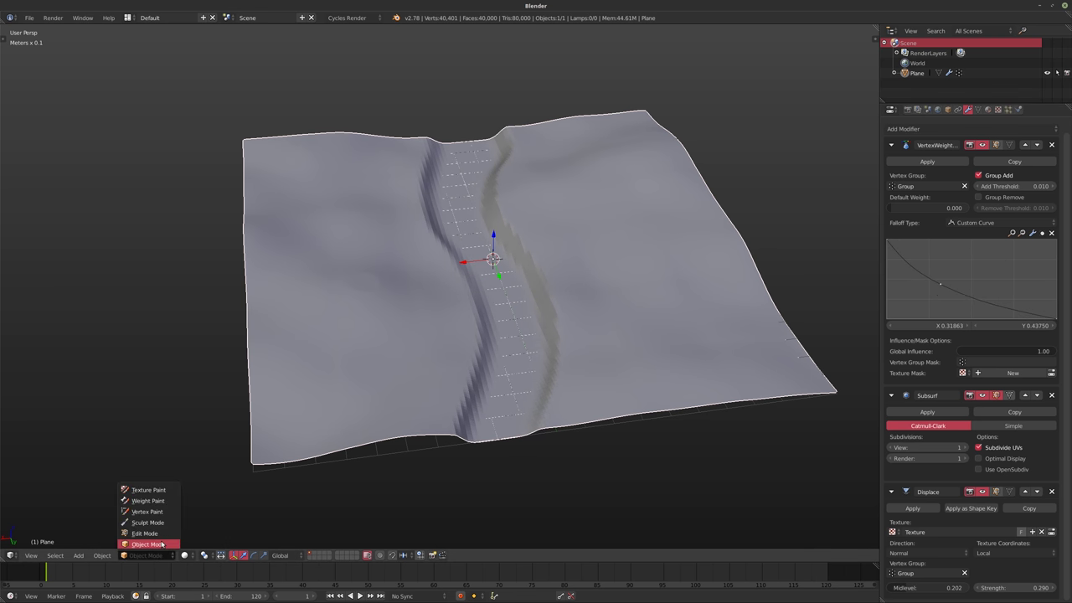
left_click(147, 500)
key("t")
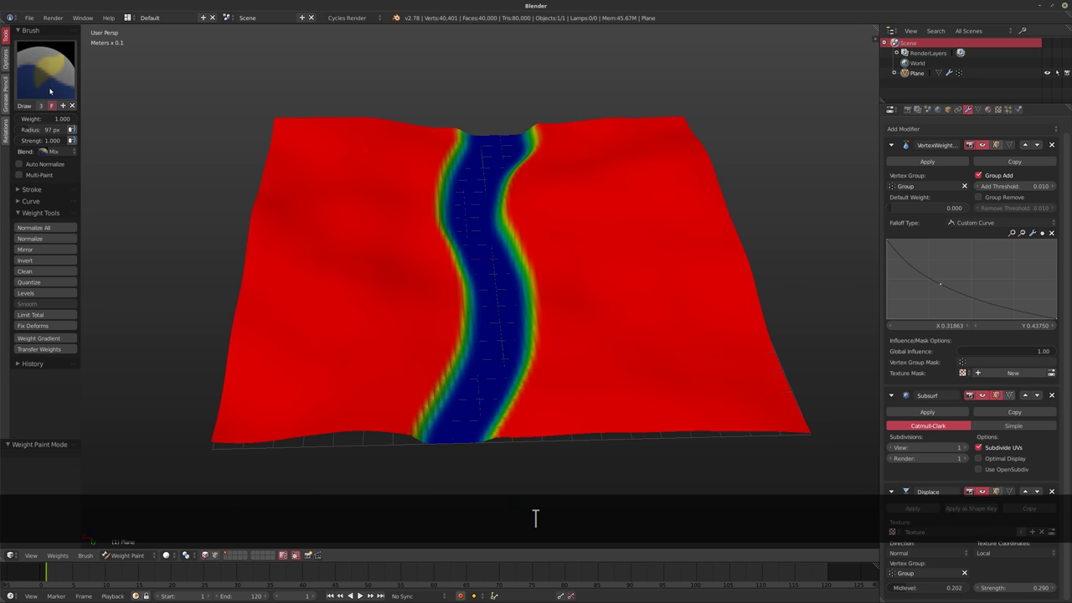
left_click(45, 71)
left_click(78, 129)
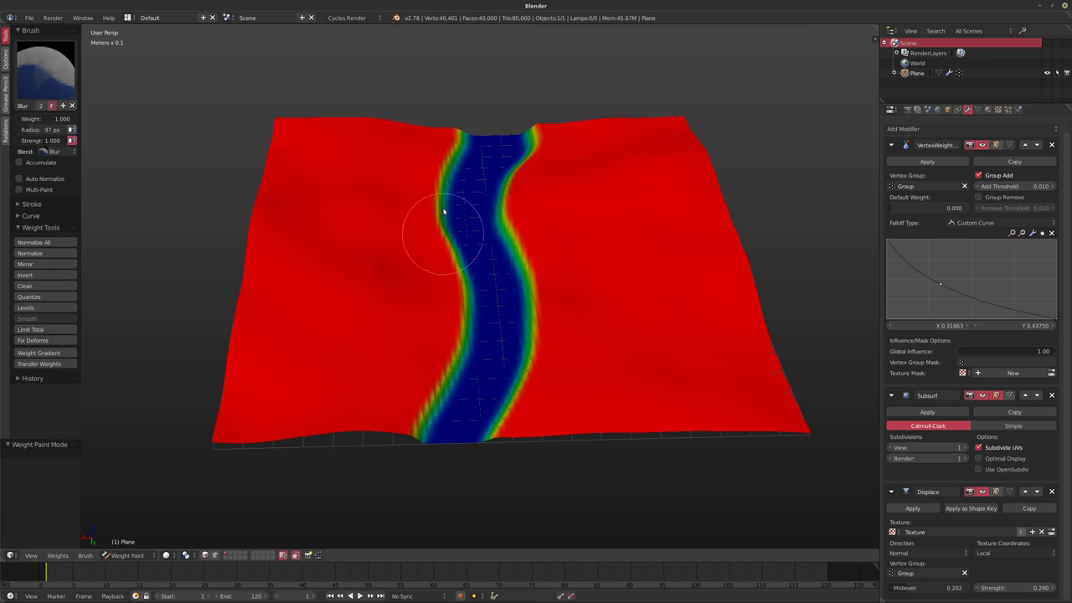
mouse_move(442, 195)
left_mouse_down()
mouse_move(424, 364)
mouse_move(438, 337)
mouse_move(395, 402)
left_mouse_up()
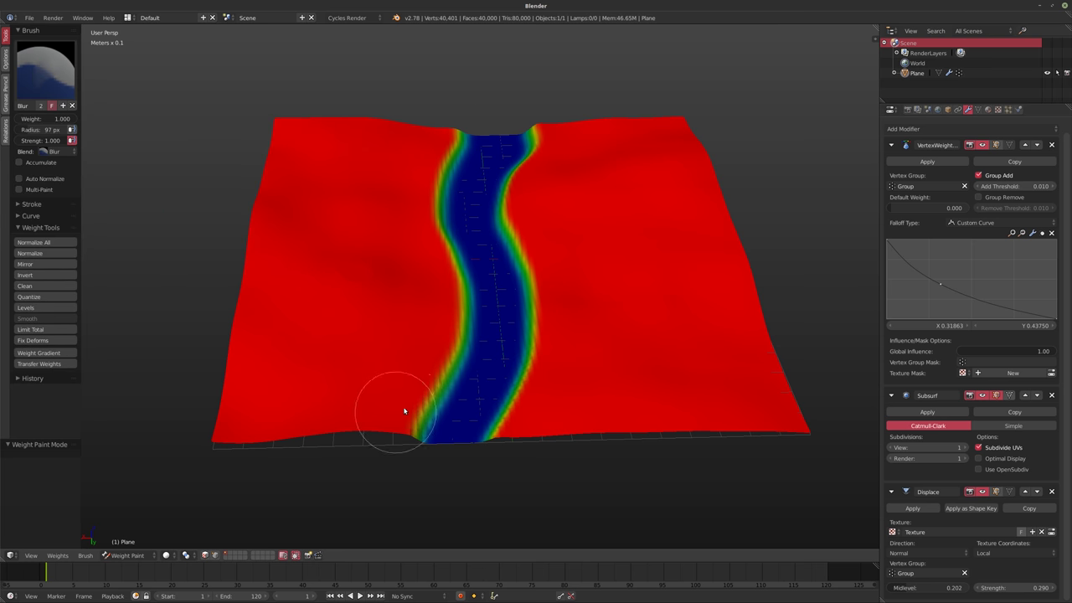
Enlarge the Blur brush radius to 161 px and blur the weights along both banks of the channel.
key("shift+f")
left_click(398, 356)
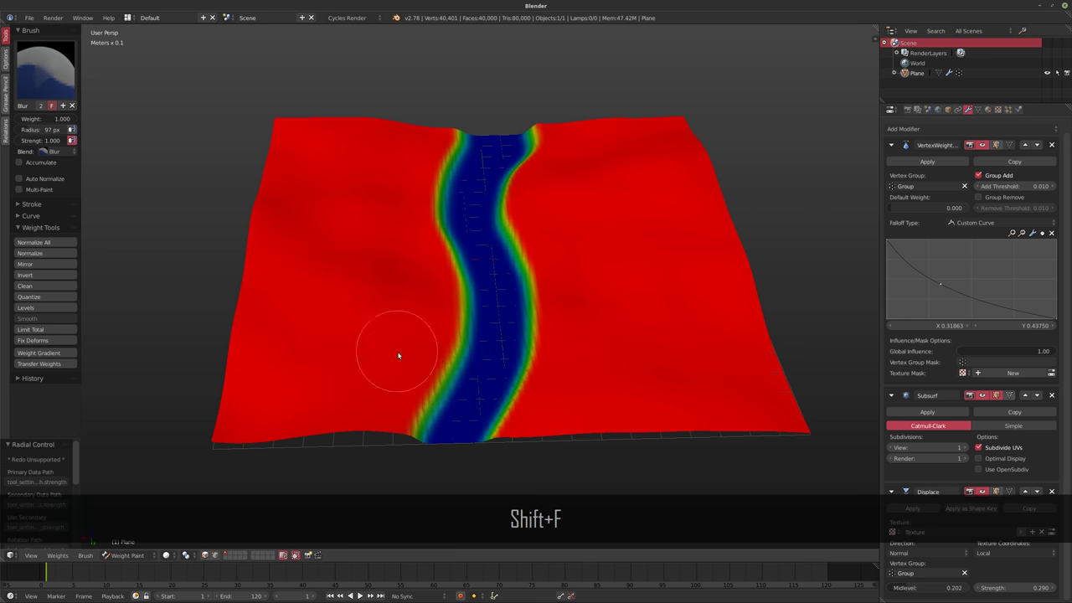
key("f")
left_click(407, 469)
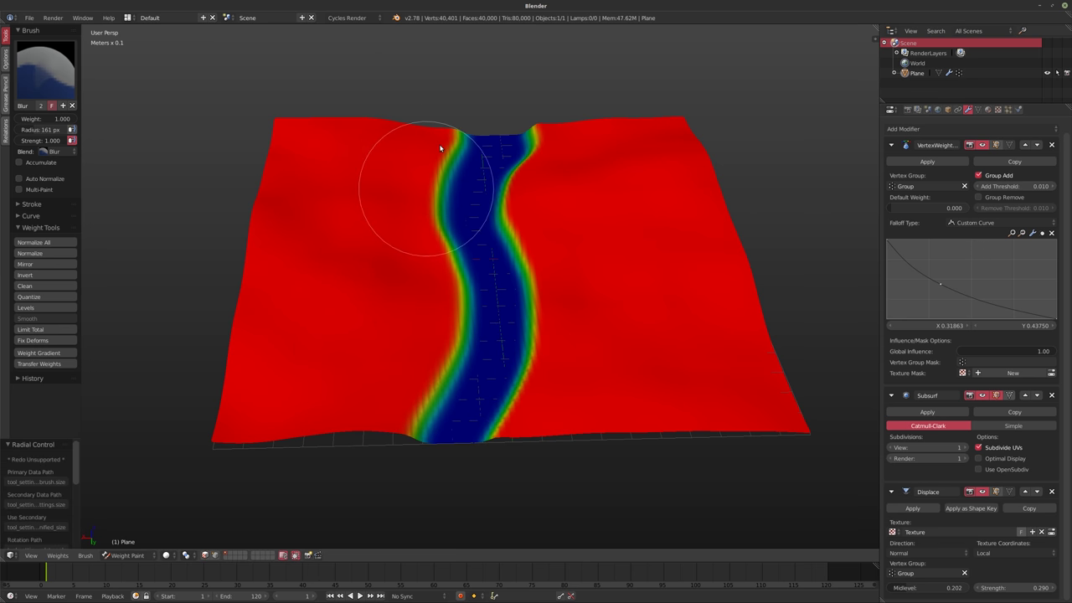
mouse_move(445, 135)
left_mouse_down()
mouse_move(447, 160)
mouse_move(524, 157)
mouse_move(522, 268)
mouse_move(535, 140)
left_mouse_up()
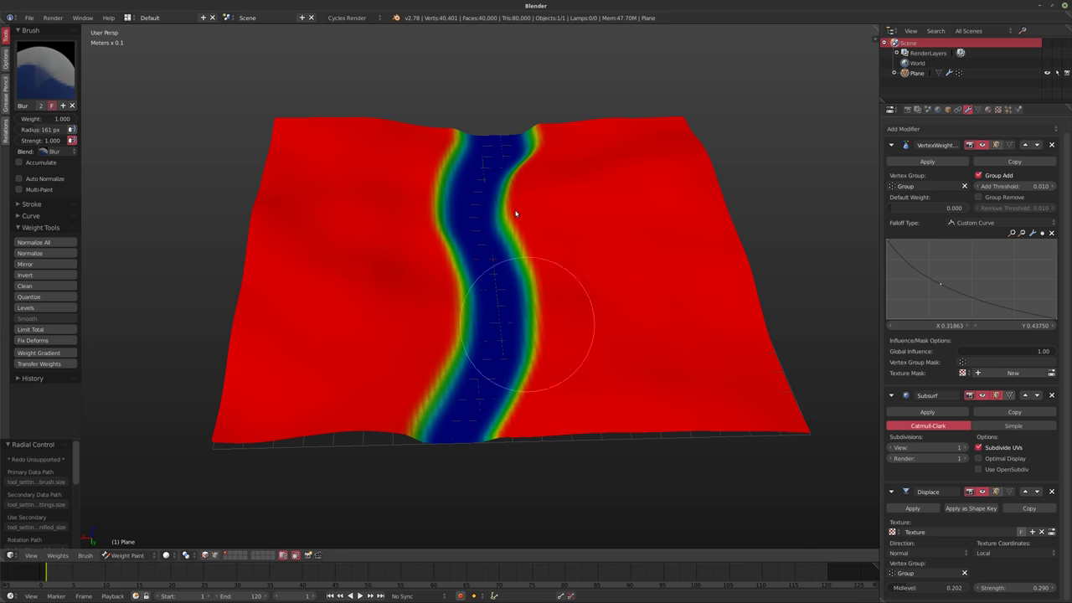
left_click_drag(516, 201, 537, 167)
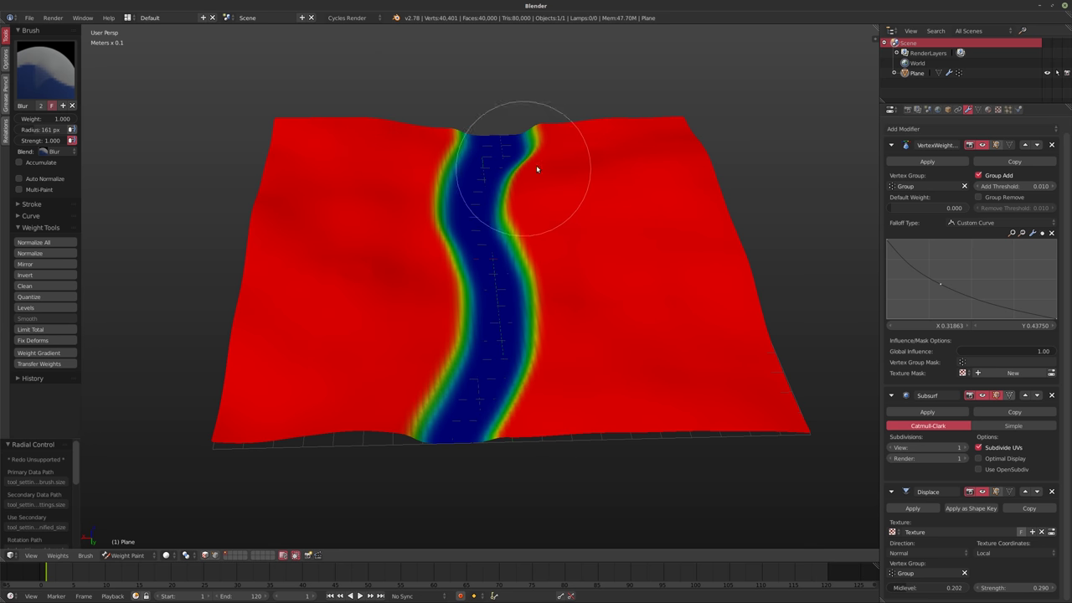
Return to Object Mode and adjust the falloff curve's middle point to X 0.47794, Y 0.59376.
left_click(135, 547)
left_click(134, 545)
middle_click_drag(490, 373, 814, 356)
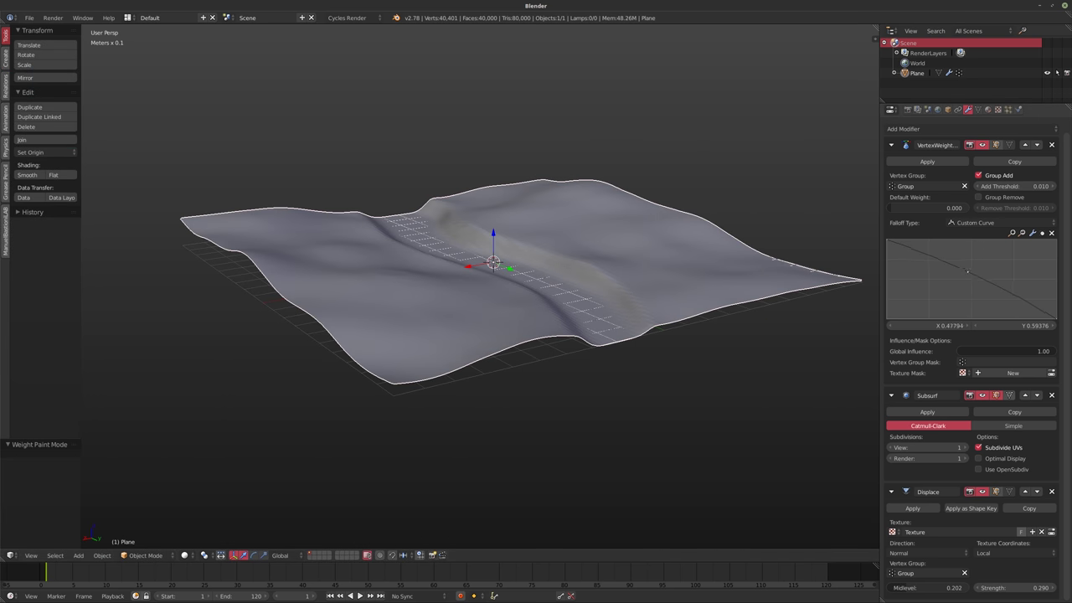
Adjust the weight falloff curve's middle point to X 0.41667, Y 0.44792.
left_click_drag(971, 271, 997, 258)
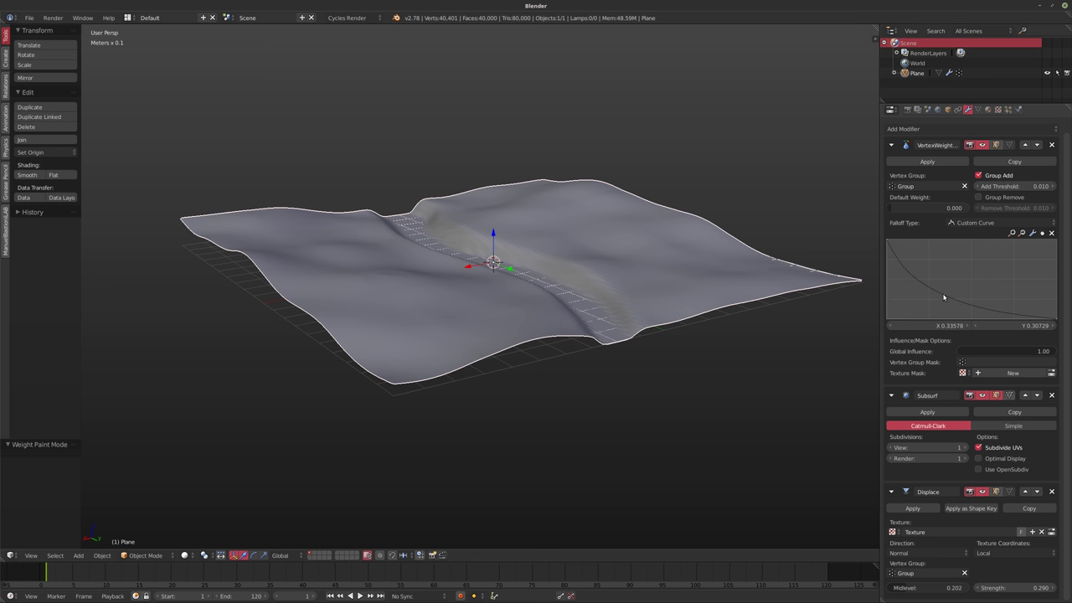
middle_click_drag(786, 293, 509, 322)
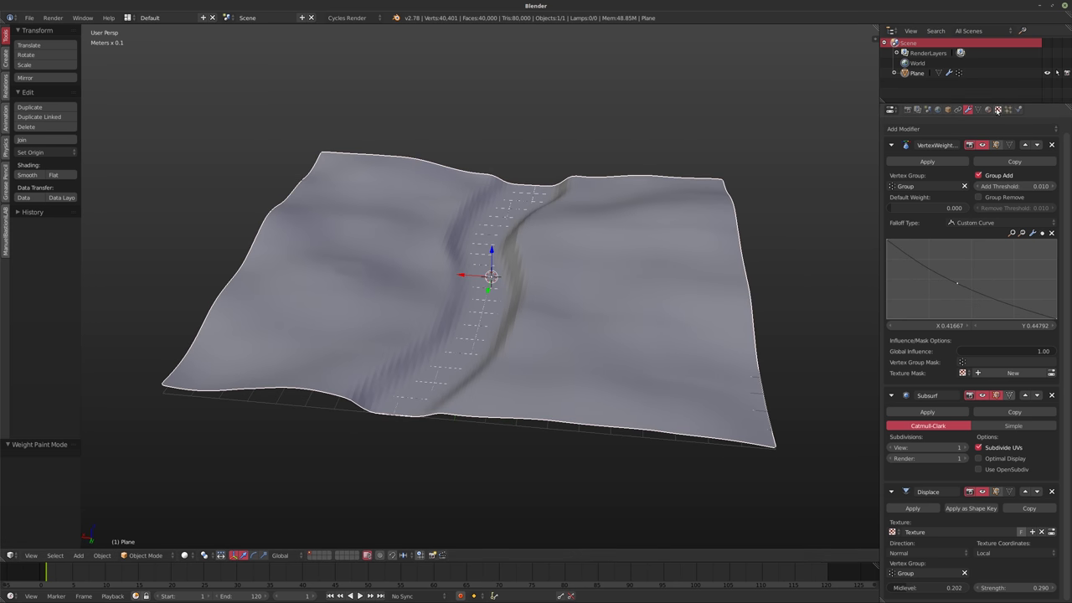
Open the Displace modifier's texture settings and change the texture type to Wood.
left_click(998, 111)
left_click(950, 145)
left_click(924, 102)
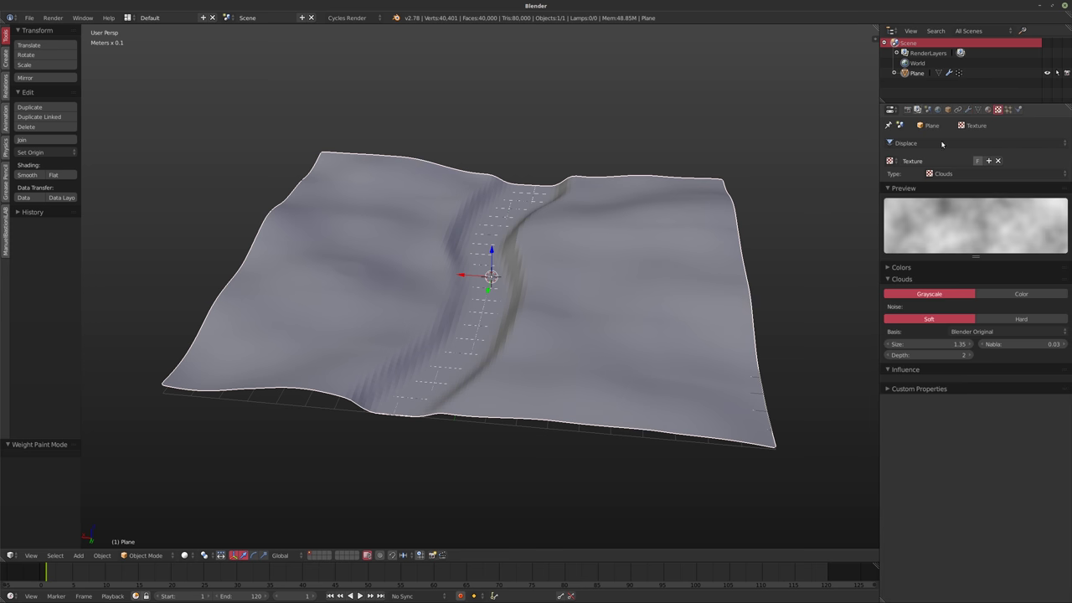
scroll(962, 174, "up", 3, "ctrl")
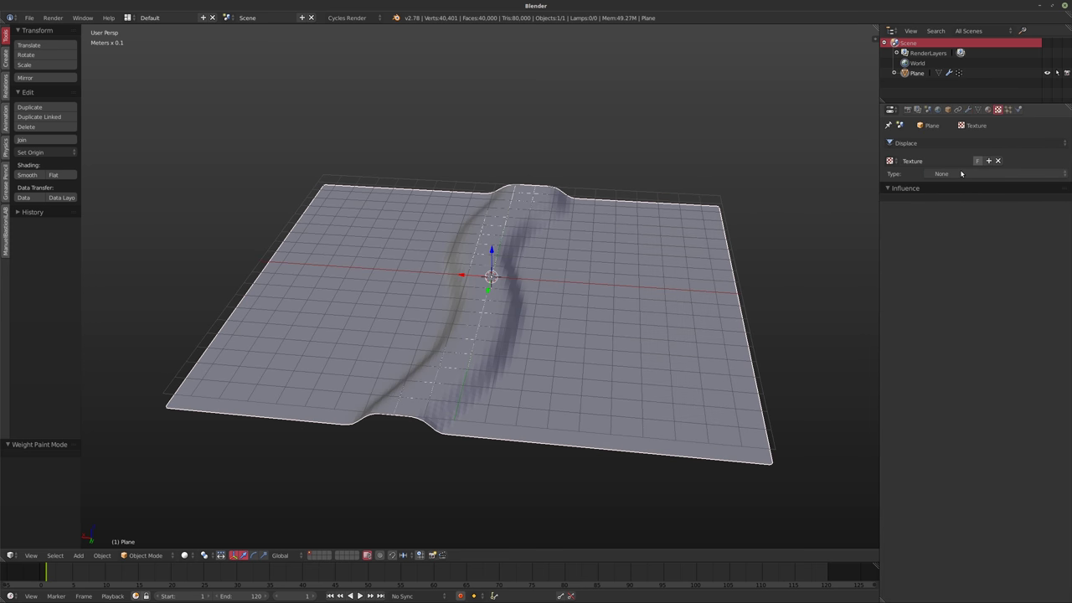
scroll(962, 175, "down", 1, "ctrl")
scroll(961, 175, "up", 1, "ctrl")
mouse_move(731, 249)
middle_mouse_down()
mouse_move(604, 297)
mouse_move(658, 268)
middle_mouse_up()
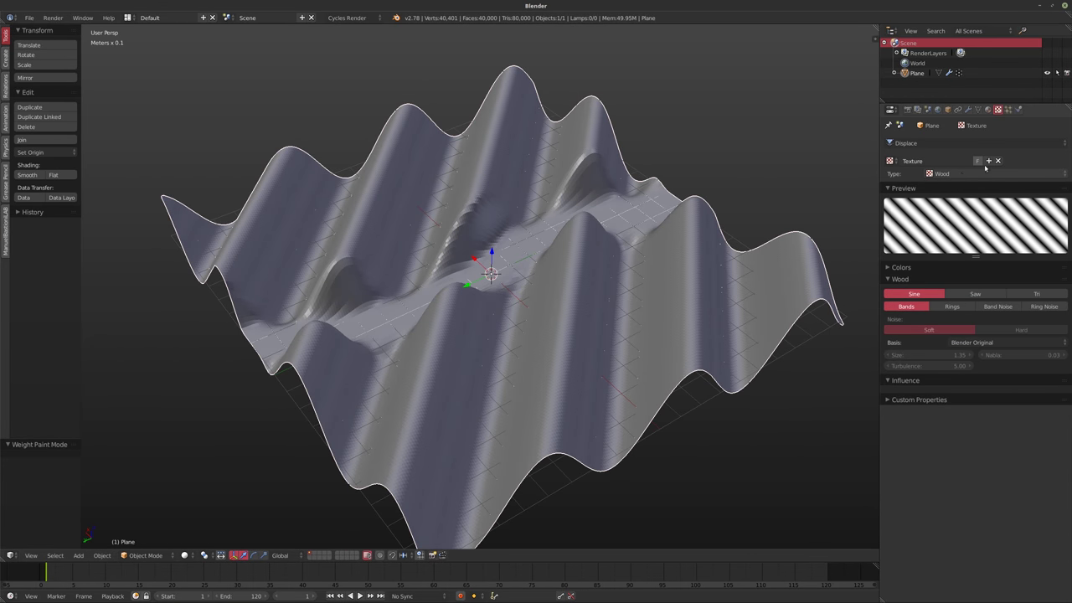
Switch the Wood texture to Band Noise and set its noise size to 0.20.
middle_click_drag(562, 292, 652, 295)
left_click(1003, 310)
left_click_drag(924, 356, 918, 356)
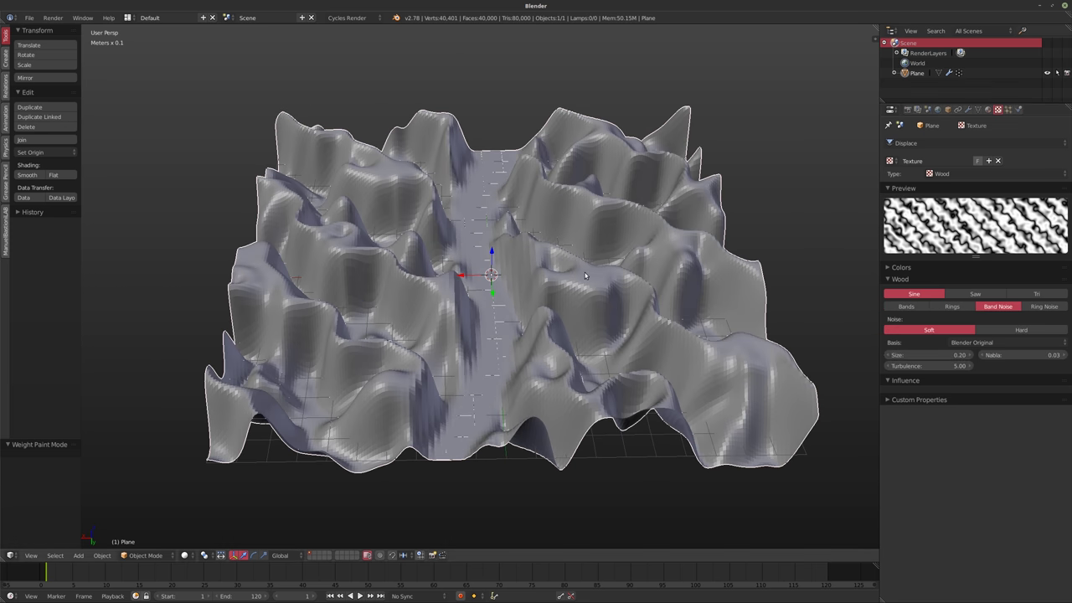
middle_click_drag(490, 277, 559, 256)
Shade the terrain smooth and raise the Subsurf modifier's view subdivisions to 3.
middle_click_drag(436, 243, 485, 219)
left_click(968, 109)
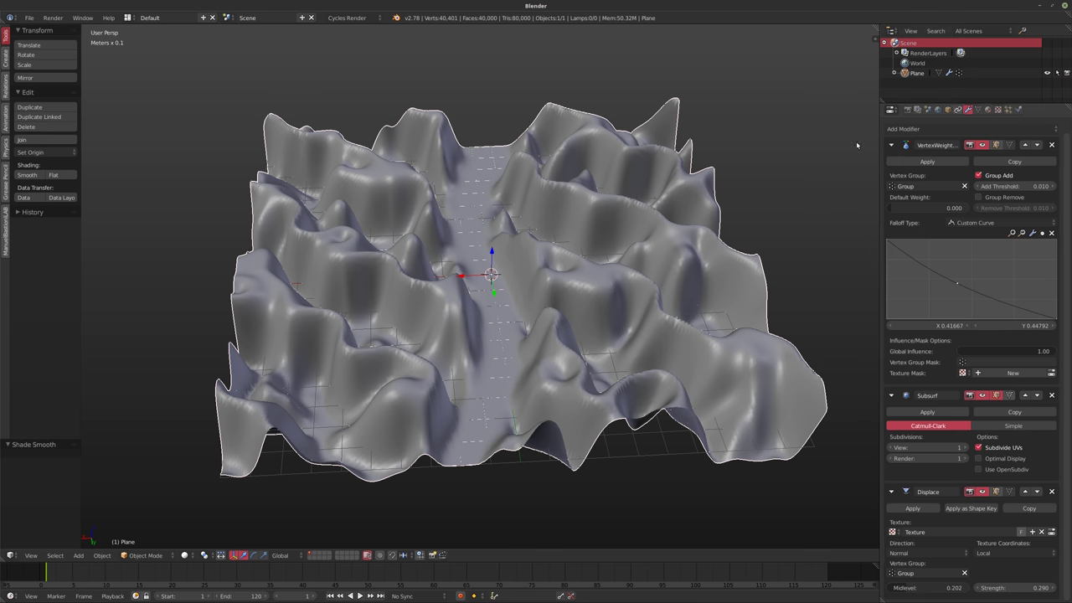
middle_click_drag(729, 185, 770, 173)
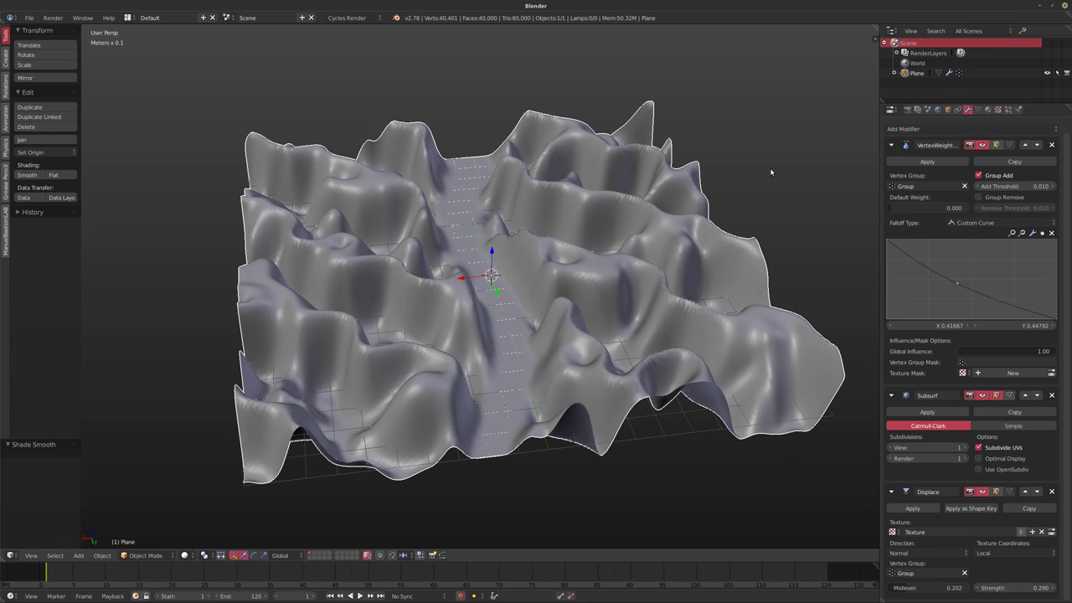
left_click(963, 448)
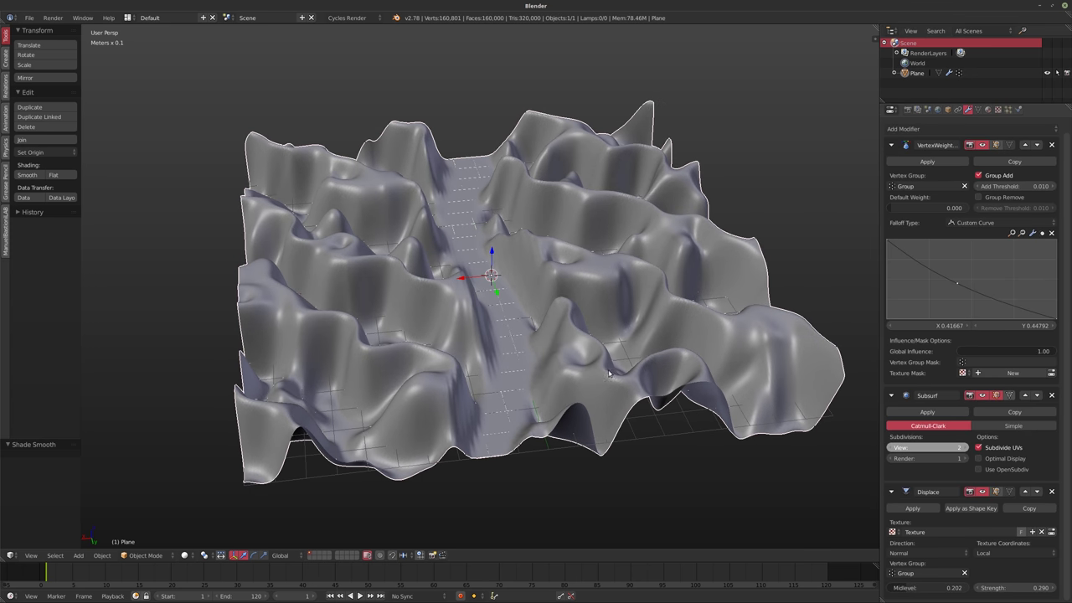
middle_click_drag(581, 375, 652, 319)
scroll(363, 370, "up", 1)
scroll(578, 212, "up", 4)
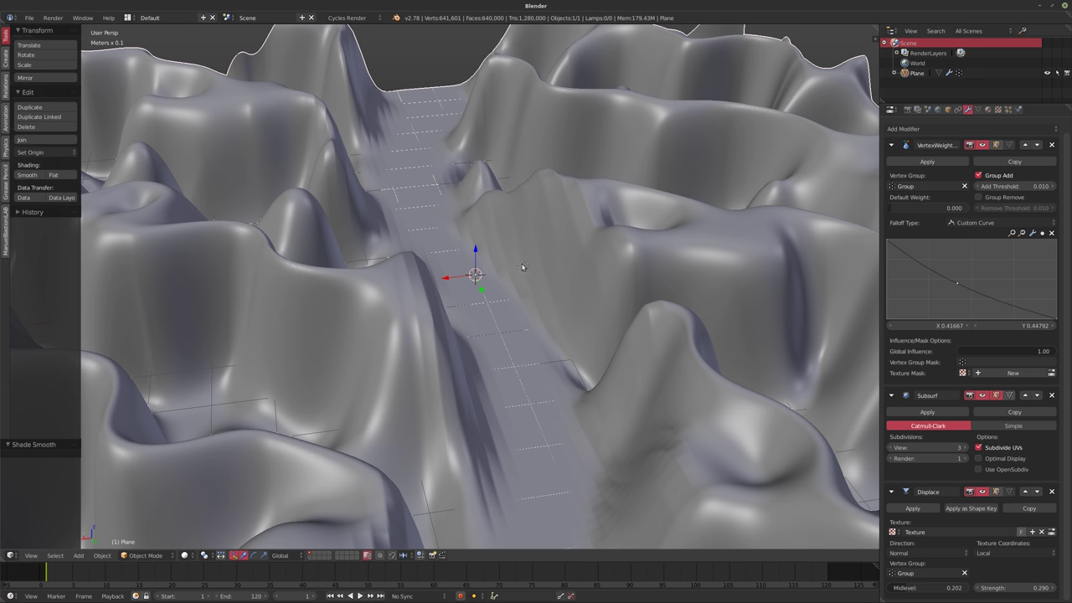
middle_click_drag(475, 289, 521, 293)
scroll(517, 293, "down", 1)
Inspect the plane's base mesh in Edit Mode and return to Object Mode.
key("Tab")
key("Tab")
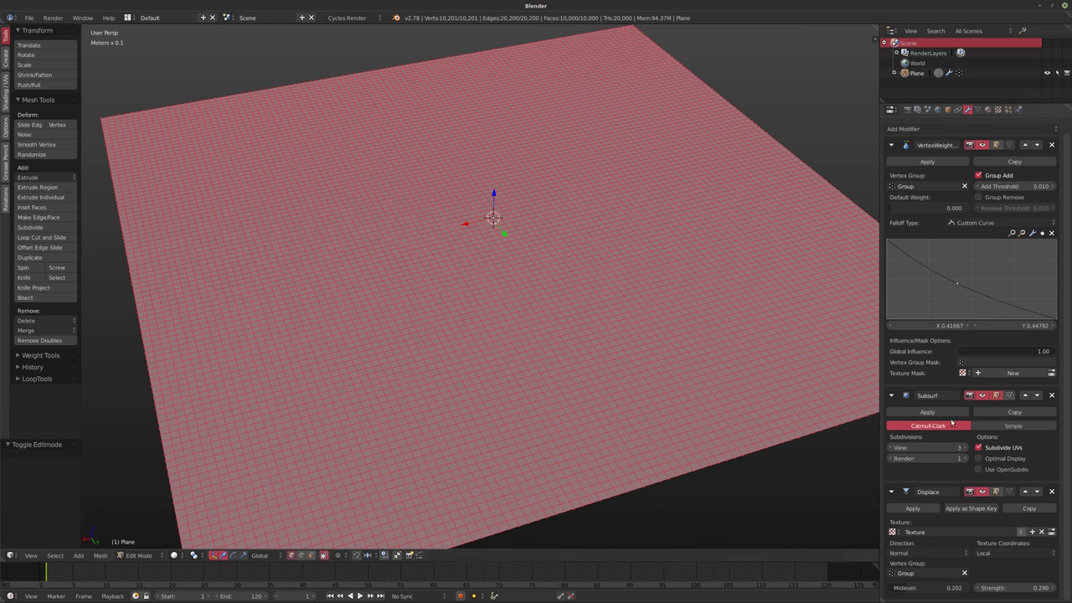
key("Tab")
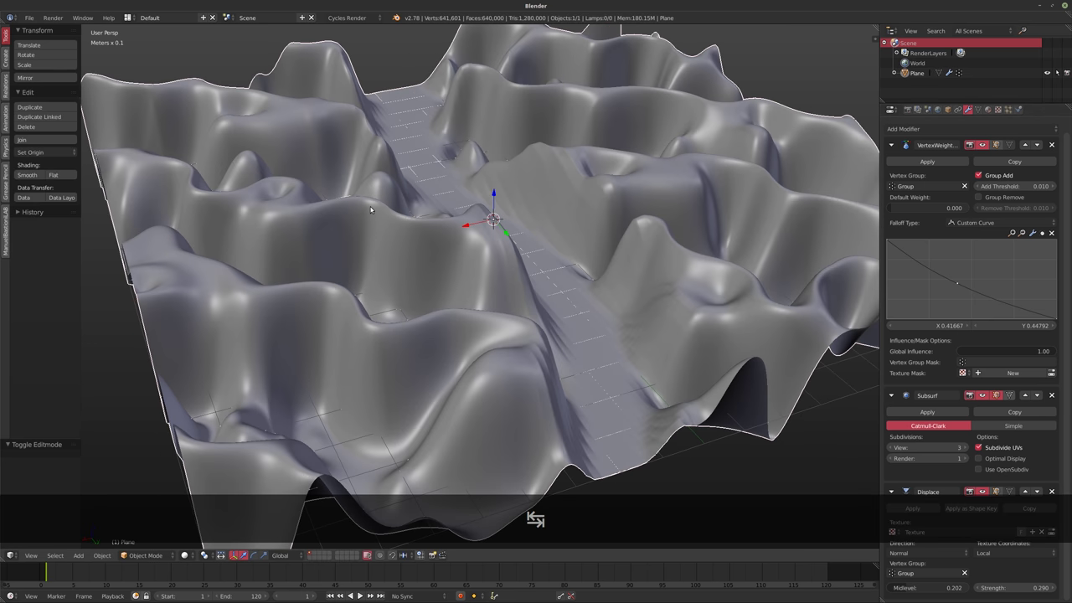
Switch to an empty layer and add a Round Cube mesh at the 3D cursor.
left_click(315, 553)
scroll(484, 262, "down", 2)
middle_click_drag(485, 274, 497, 262)
key("shift+a")
key("Escape")
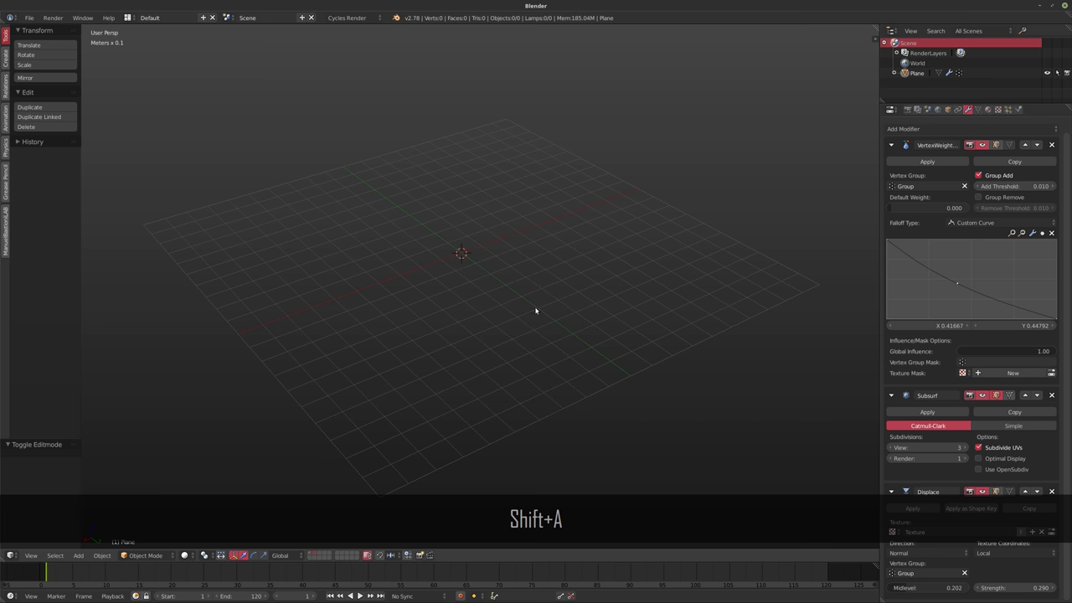
key("shift+a")
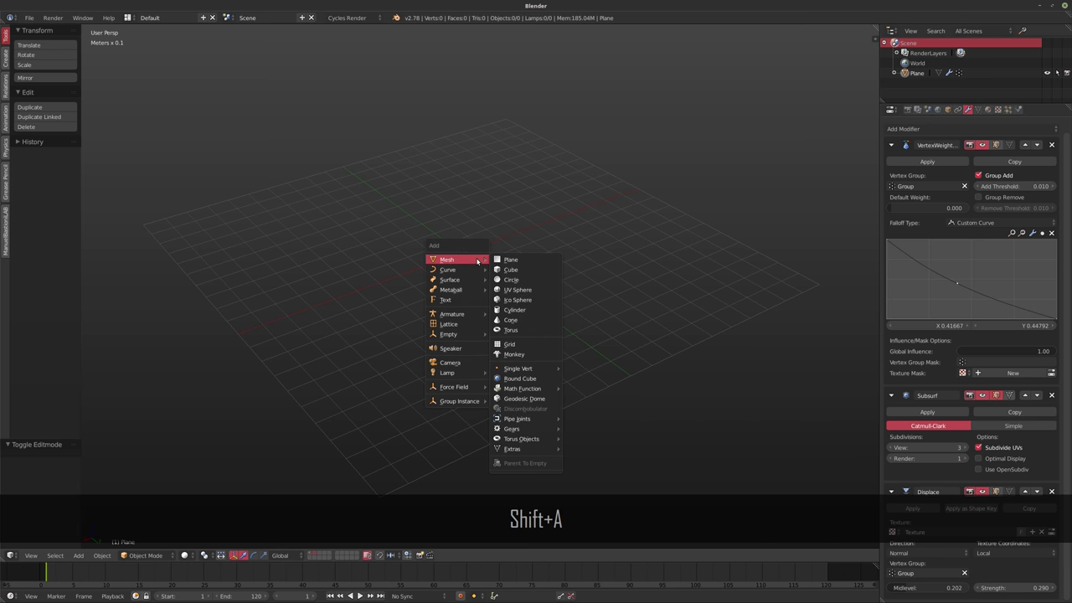
left_click(532, 379)
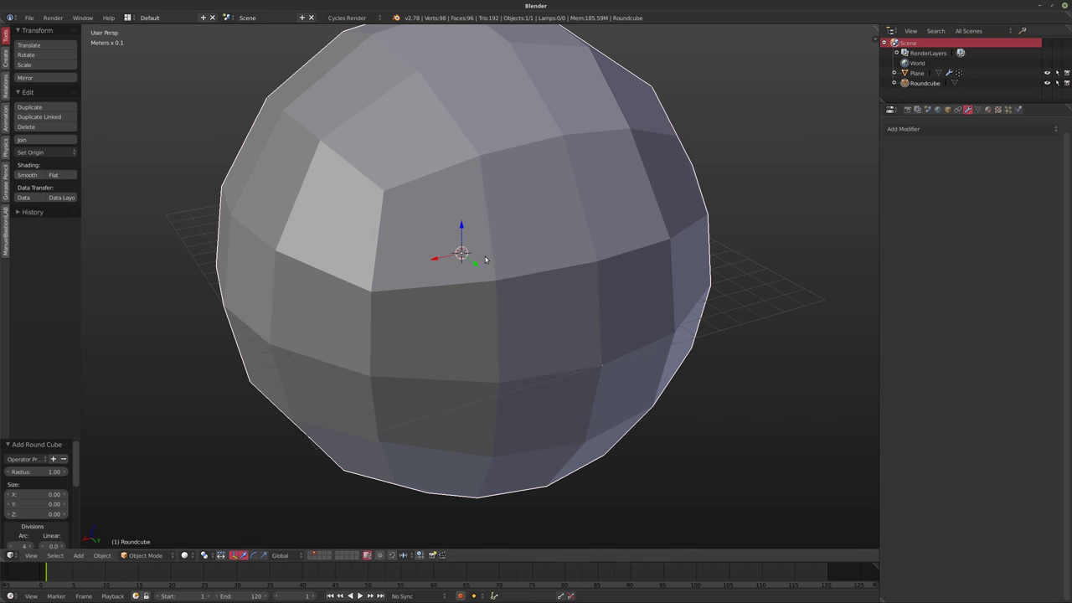
Try to subdivide the round cube in Edit Mode using Subdivide Smooth with 5 cuts.
key("w")
key("Tab")
key("e")
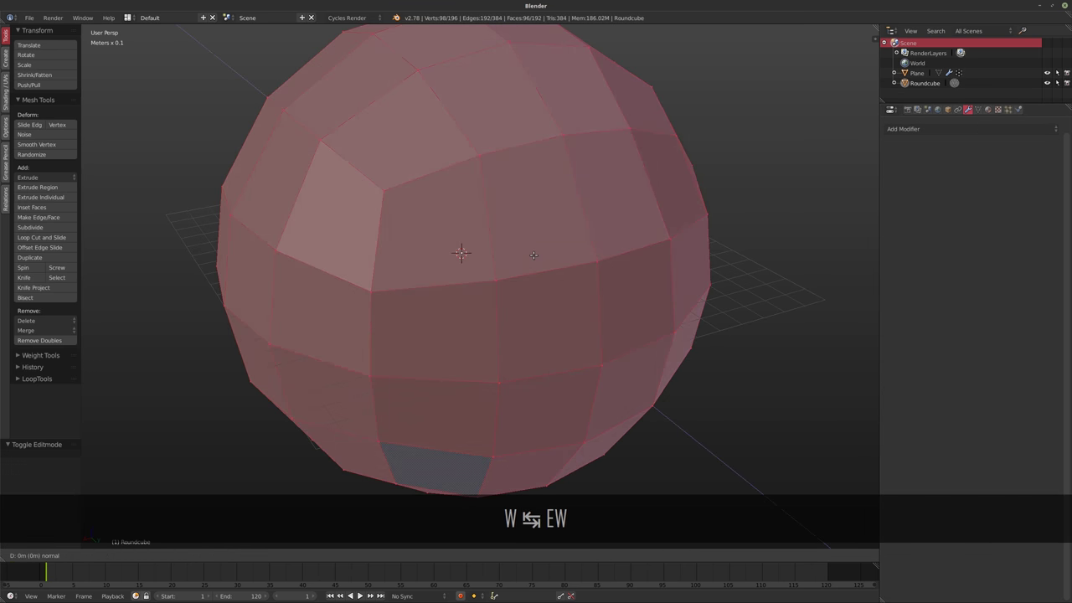
key("Escape")
key("w")
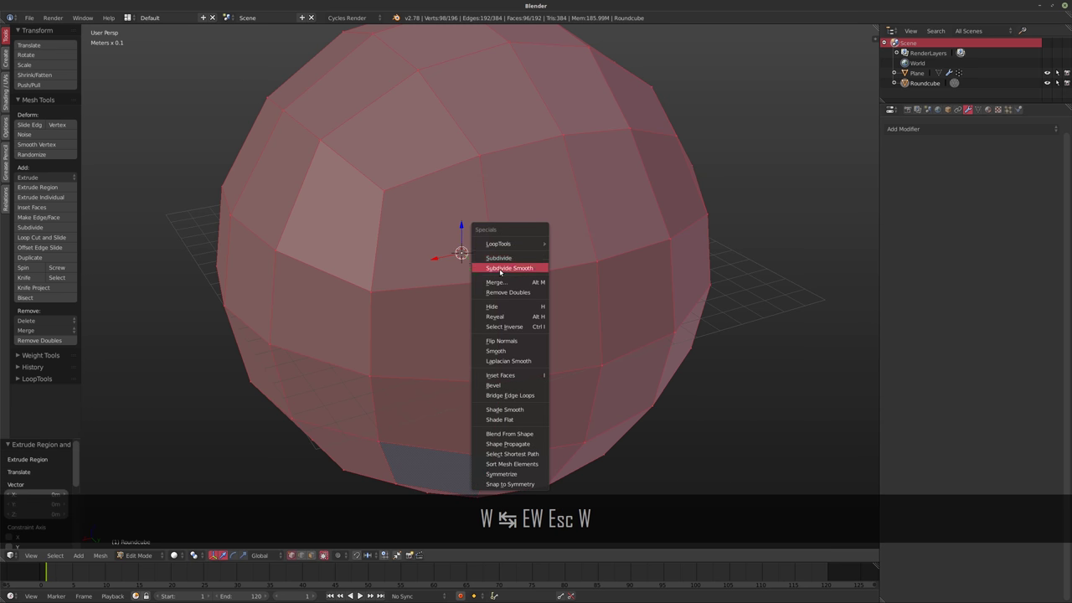
left_click(499, 270)
left_click(66, 470)
left_click(65, 470)
left_click(65, 469)
left_click(65, 470)
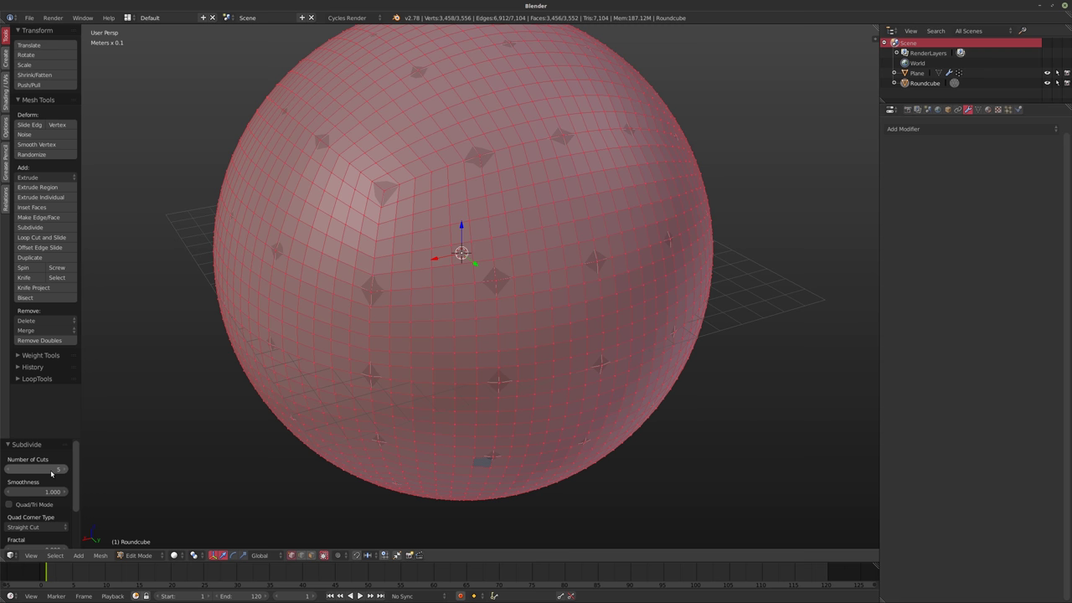
Undo the smooth subdivision and restore the plain round cube in Object Mode.
key("ctrl+z")
key("ctrl+z")
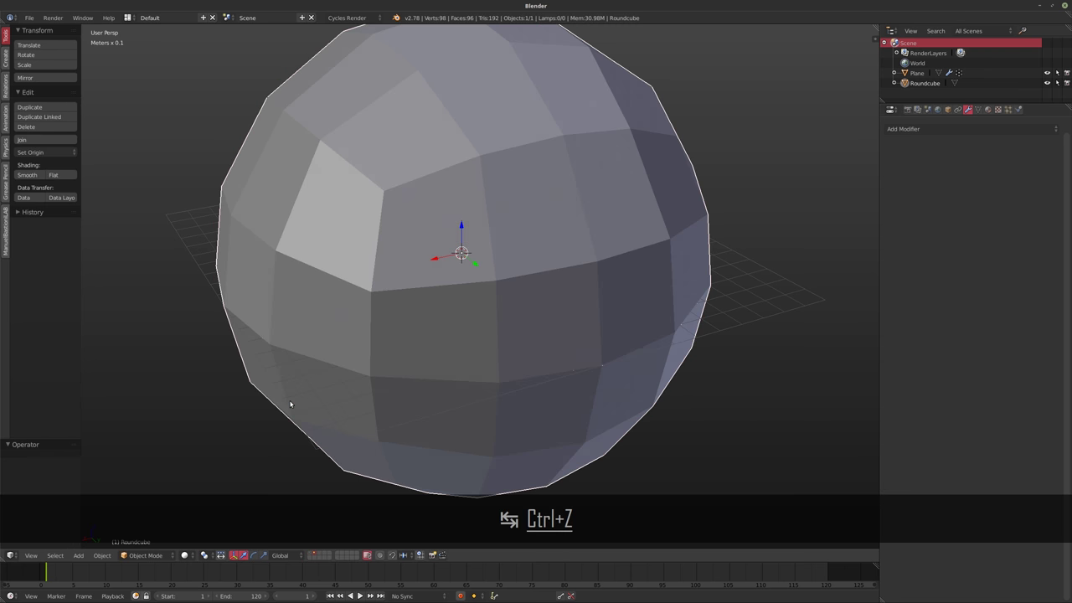
key("ctrl+z")
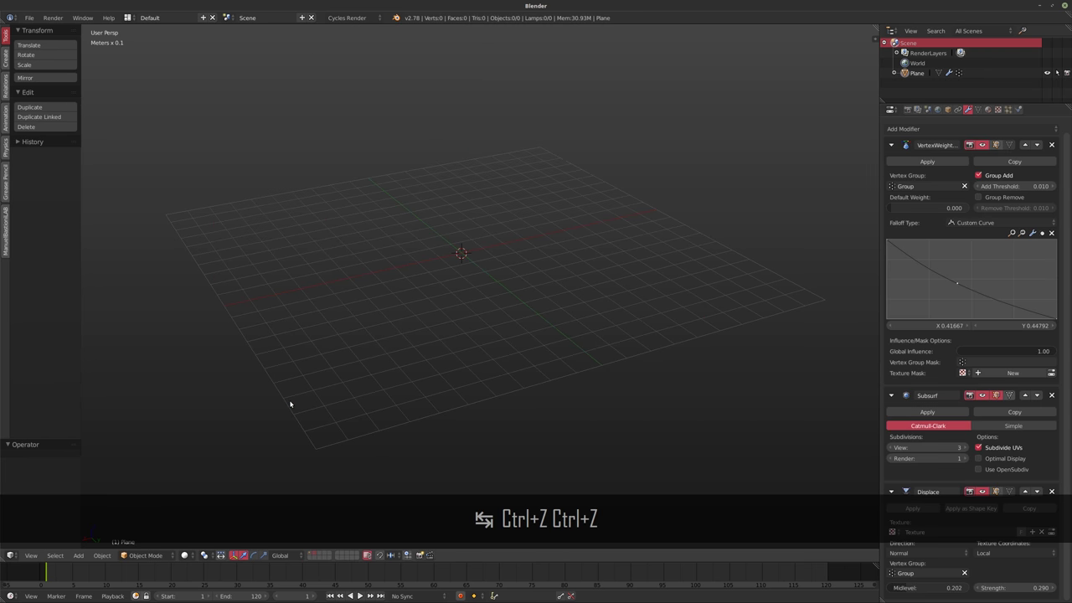
key("ctrl+shift+z")
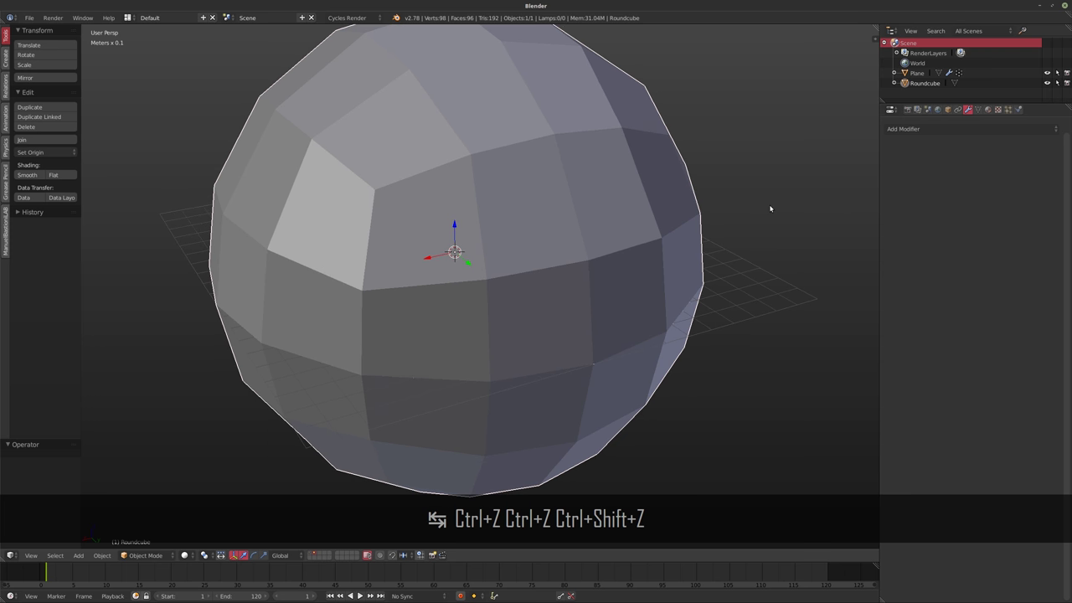
Add a Subdivision Surface modifier to the round cube and set its view level to 3.
key("ctrl+2")
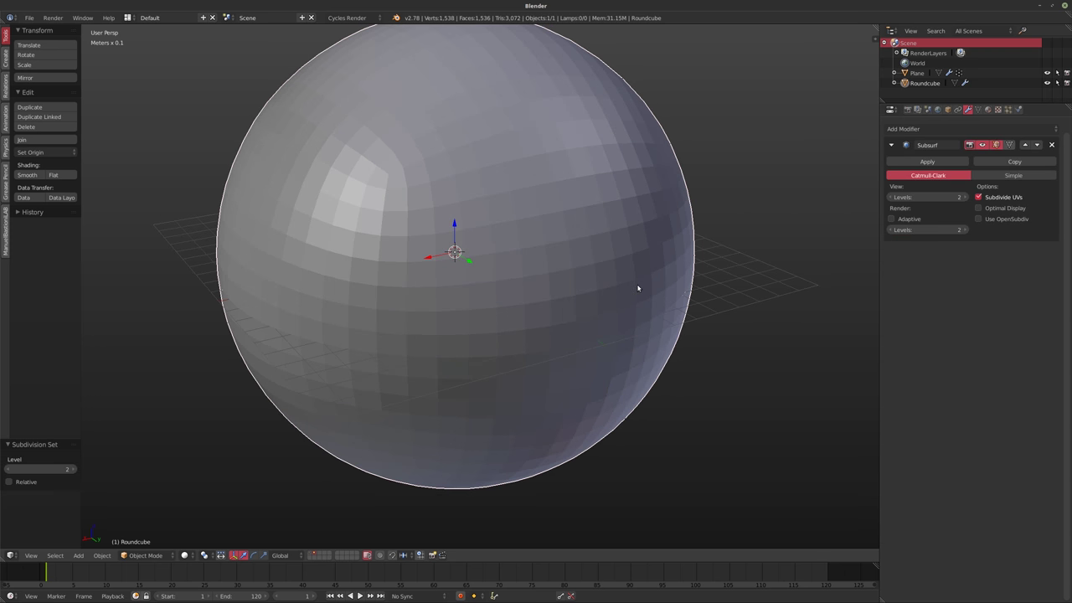
key("ctrl+4")
key("ctrl+5")
key("ctrl+6")
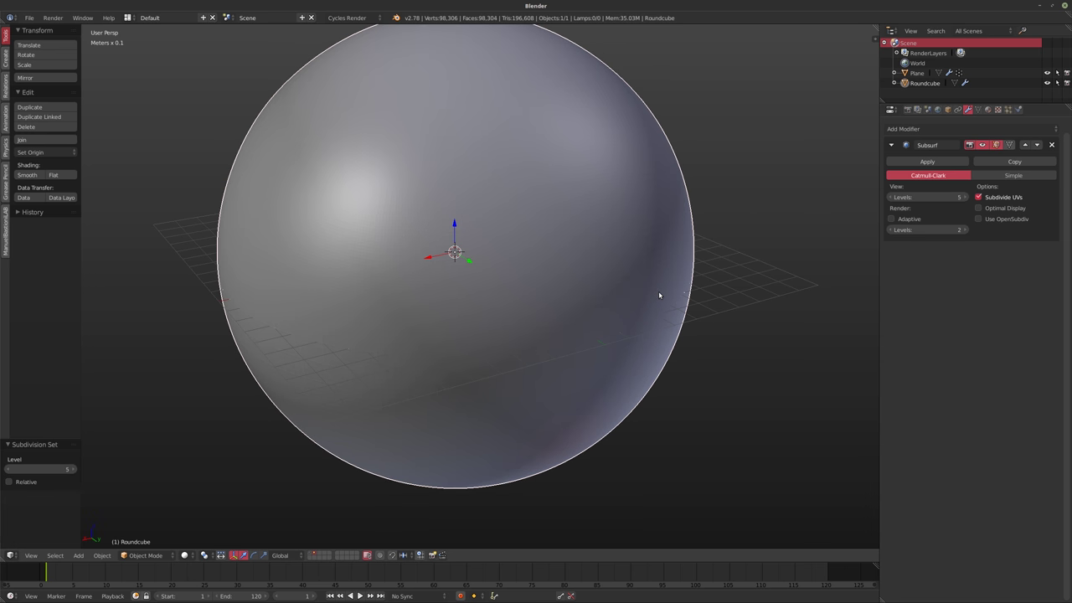
key("ctrl+5")
key("ctrl+4")
key("ctrl+3")
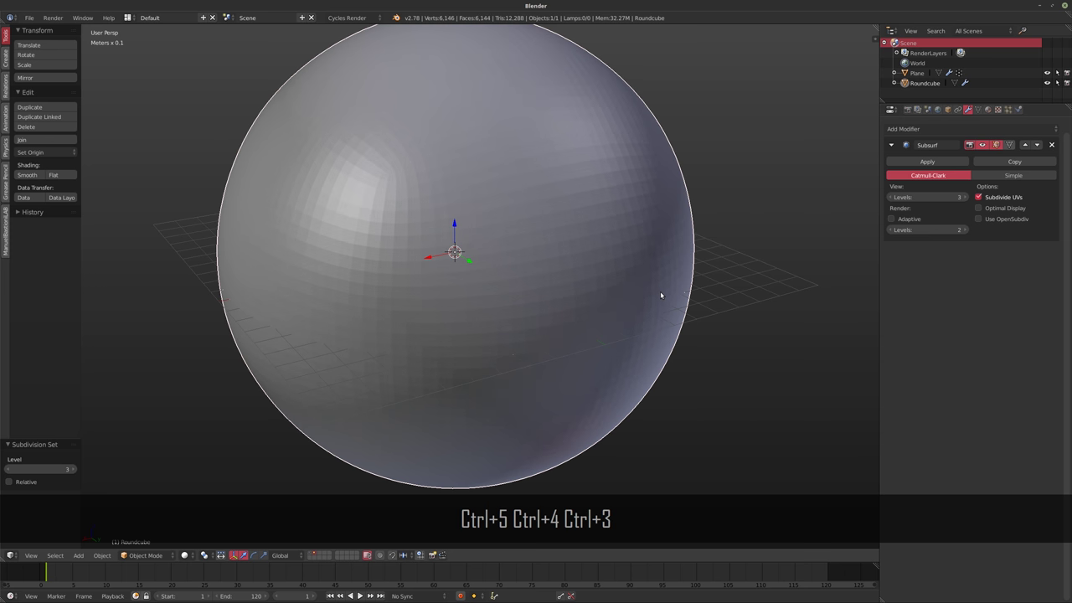
Compare the sphere's Subsurf view levels between 1 and 5, ending on level 3.
key("ctrl+2")
key("ctrl+1")
key("ctrl+2")
key("ctrl+3")
key("ctrl+4")
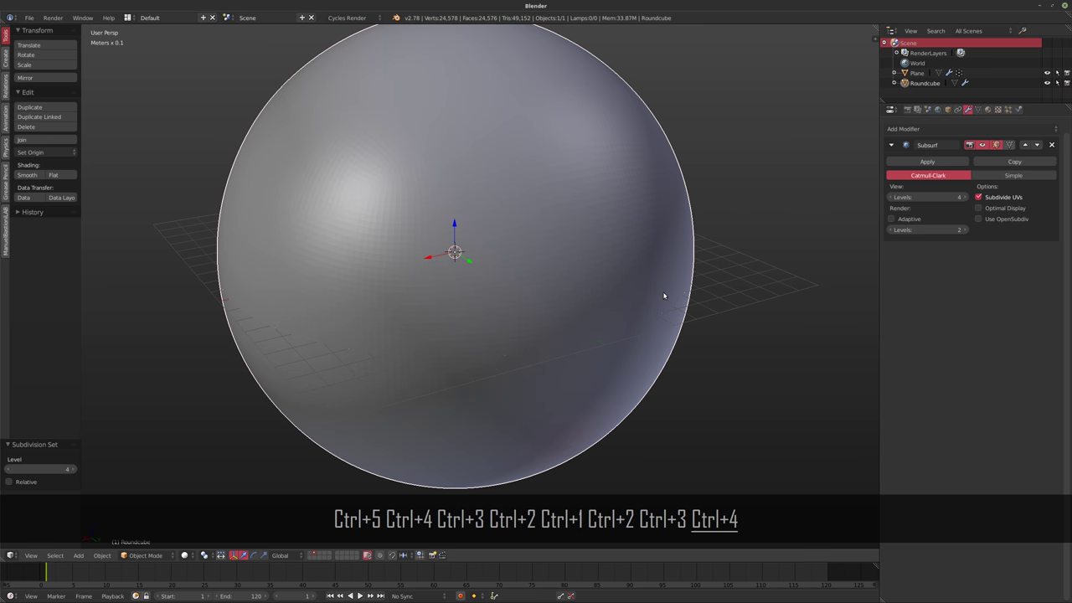
key("ctrl+5")
key("ctrl+4")
key("ctrl+3")
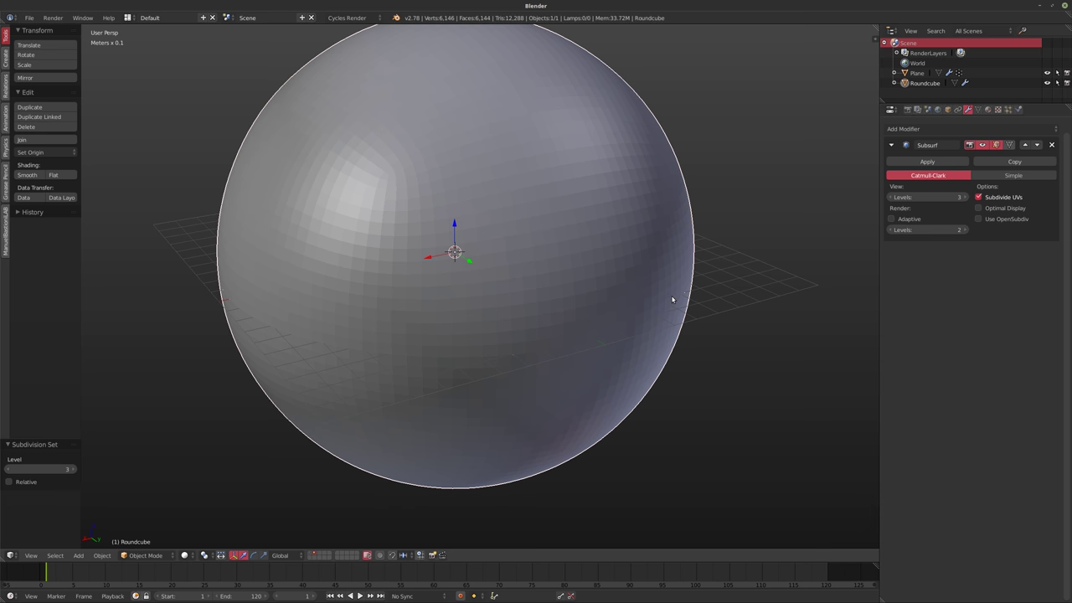
Set the sphere's Subsurf render level to 1.
mouse_move(574, 263)
middle_mouse_down()
mouse_move(552, 277)
mouse_move(571, 260)
middle_mouse_up()
scroll(562, 270, "down", 1)
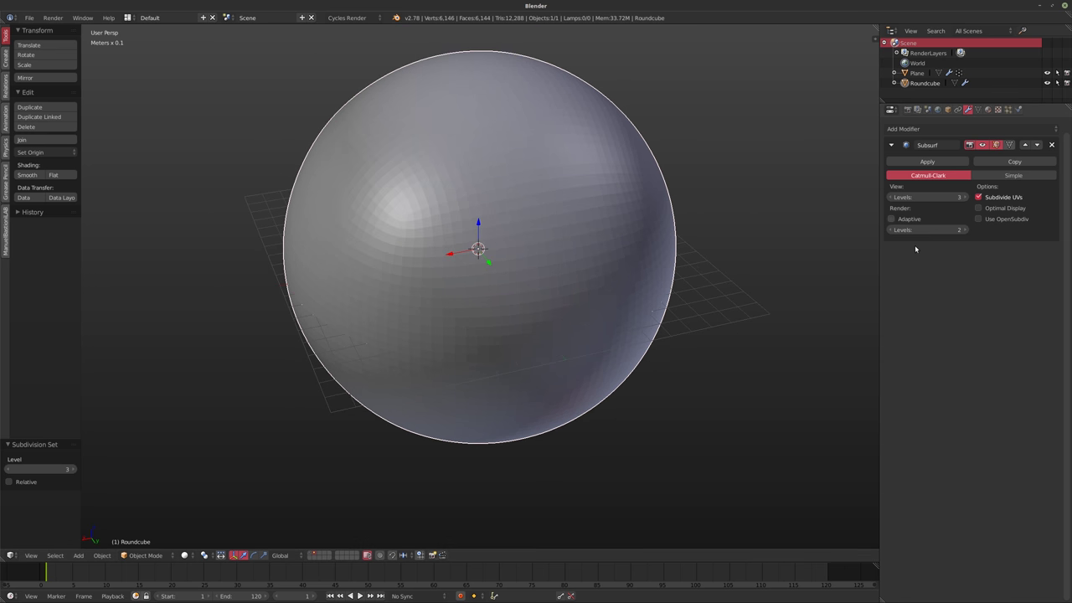
left_click(936, 229)
type("1")
key("Return")
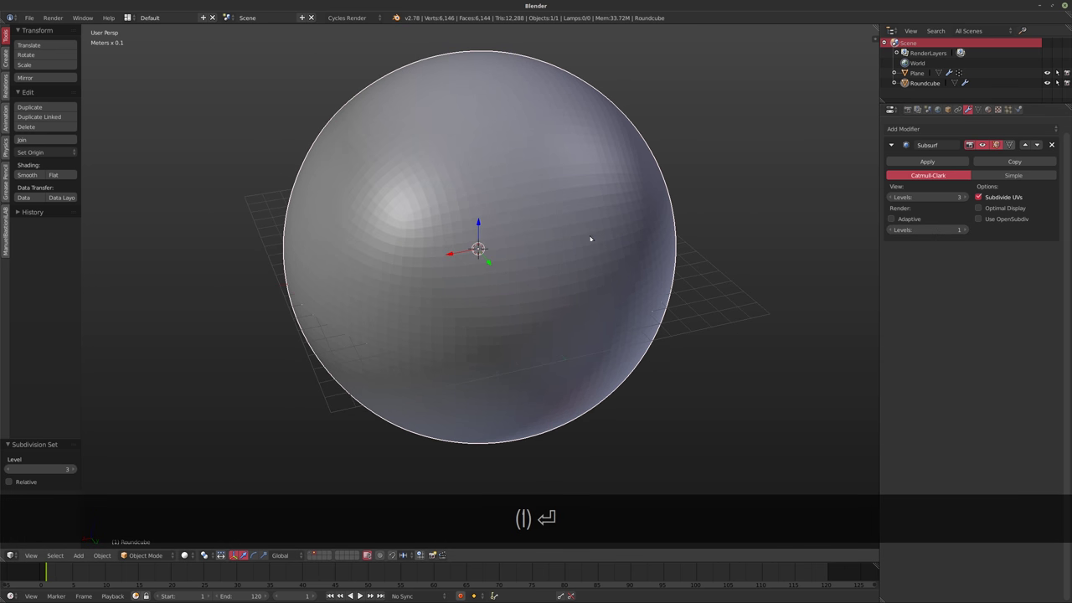
Try smooth shading on the sphere and return it to flat shading.
middle_click_drag(591, 246, 595, 256)
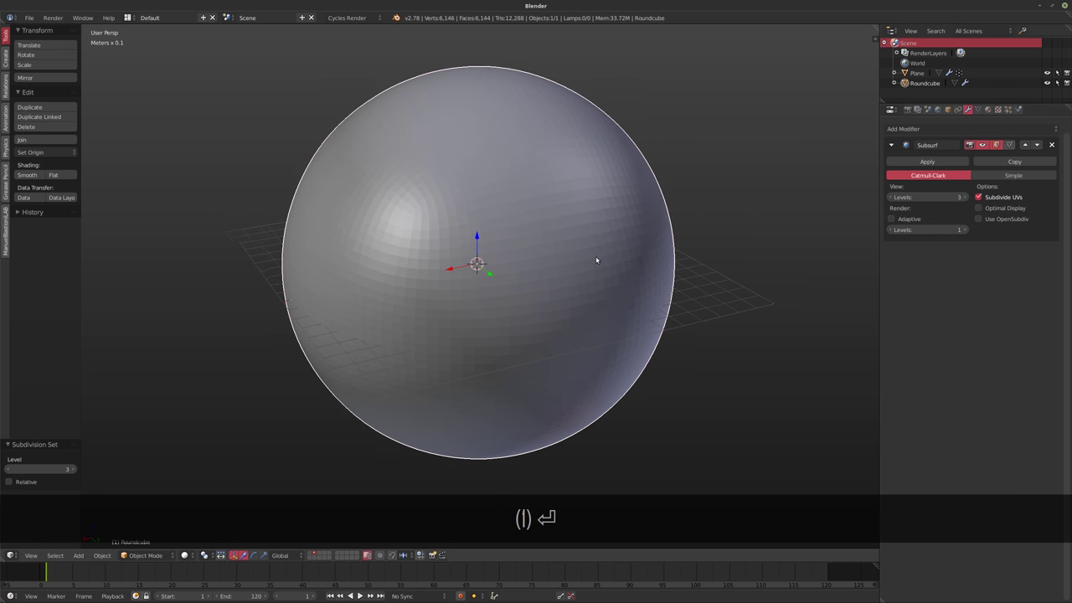
left_click(25, 174)
mouse_move(520, 234)
middle_mouse_down()
mouse_move(536, 223)
mouse_move(560, 242)
middle_mouse_up()
left_click(53, 174)
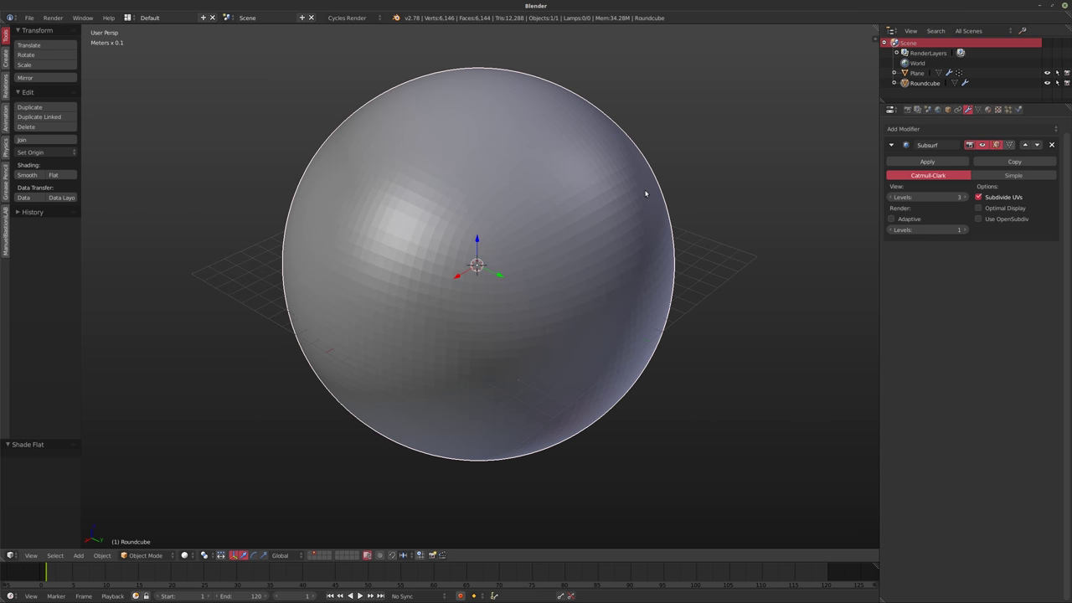
Add a Decimate modifier to the sphere in Un-Subdivide mode with 1 iteration.
left_click(929, 128)
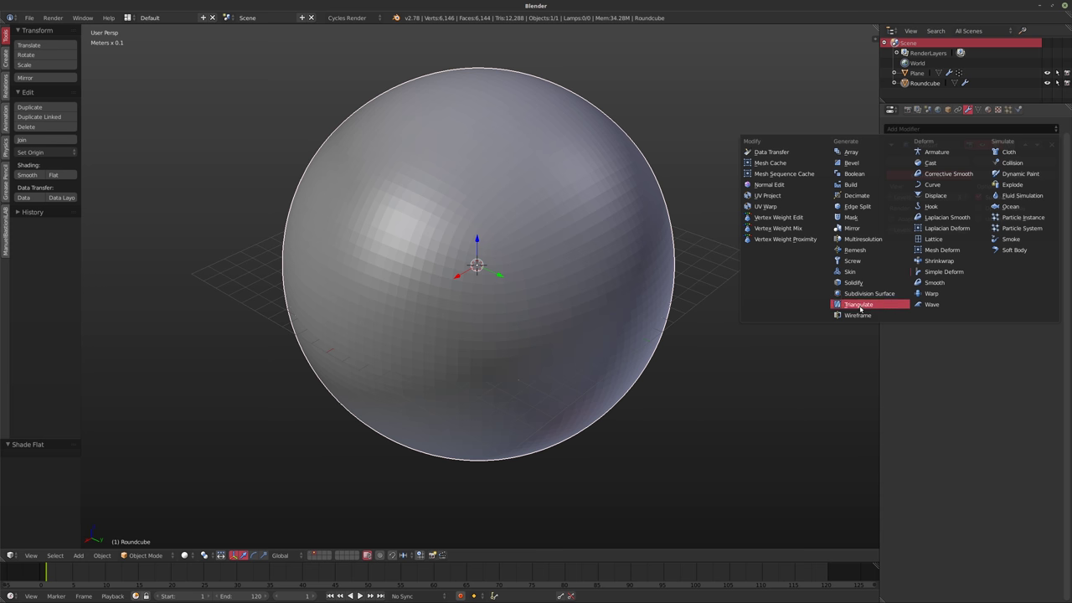
left_click(856, 195)
left_click(971, 271)
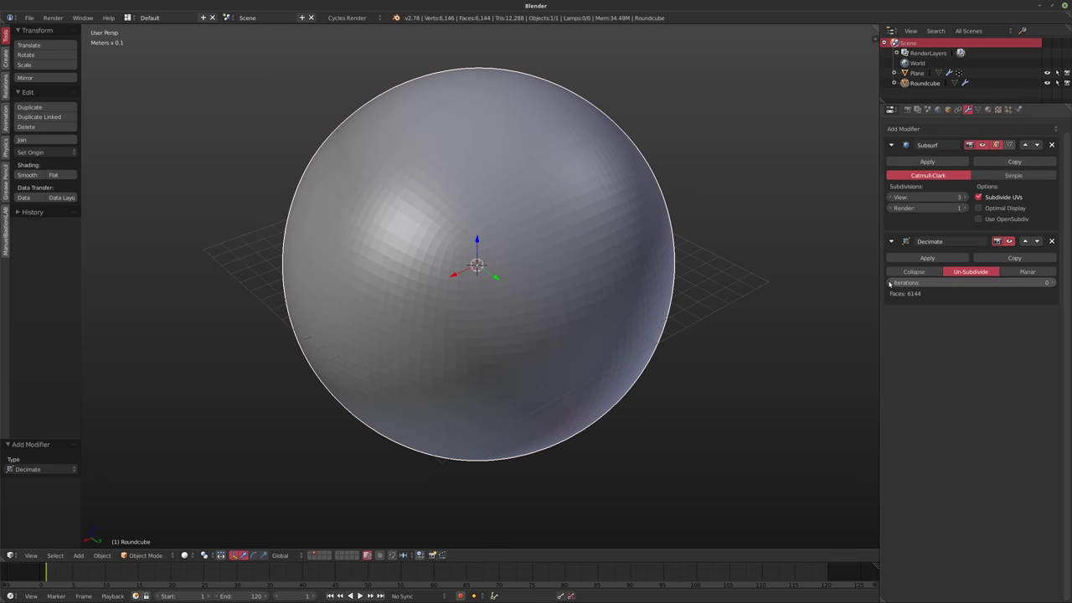
left_click(1053, 284)
Examine the decimated sphere's diagonal face layout from several angles in wireframe and solid shading.
middle_click_drag(709, 235, 659, 233)
scroll(628, 231, "up", 2)
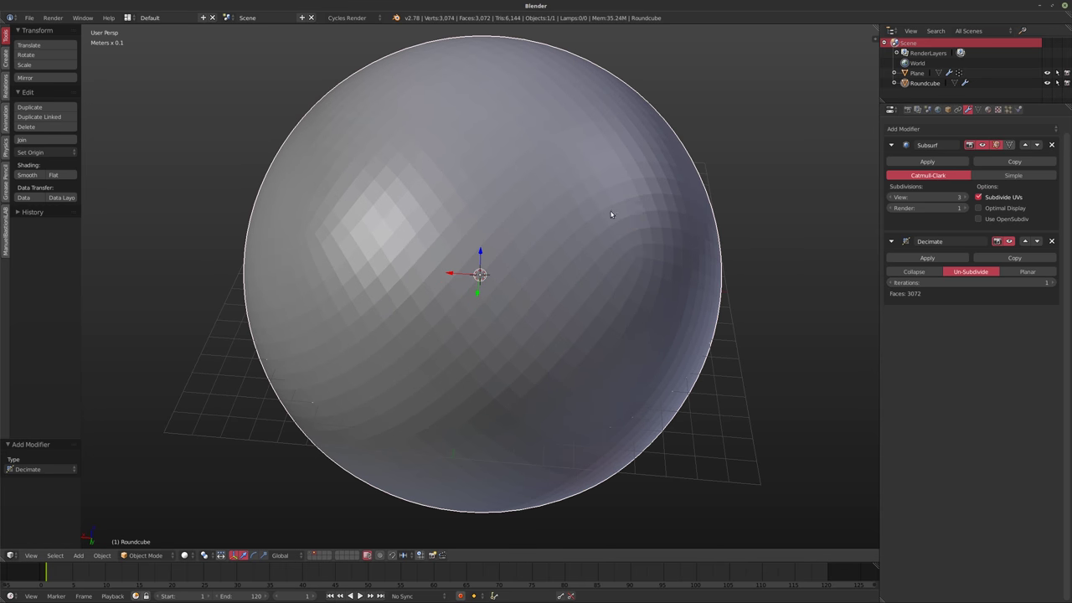
key("z")
mouse_move(582, 225)
middle_mouse_down()
mouse_move(505, 276)
mouse_move(536, 259)
mouse_move(494, 260)
mouse_move(541, 259)
middle_mouse_up()
key("z")
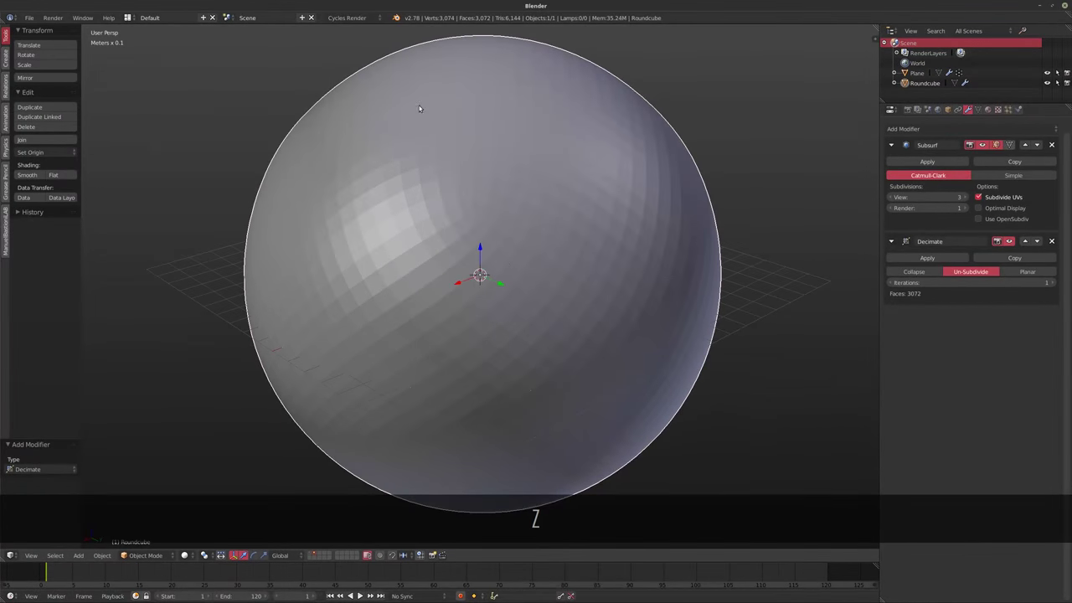
middle_click_drag(610, 249, 641, 228, "shift")
scroll(612, 215, "down", 1)
mouse_move(488, 199)
middle_mouse_down()
mouse_move(572, 237)
mouse_move(588, 196)
middle_mouse_up()
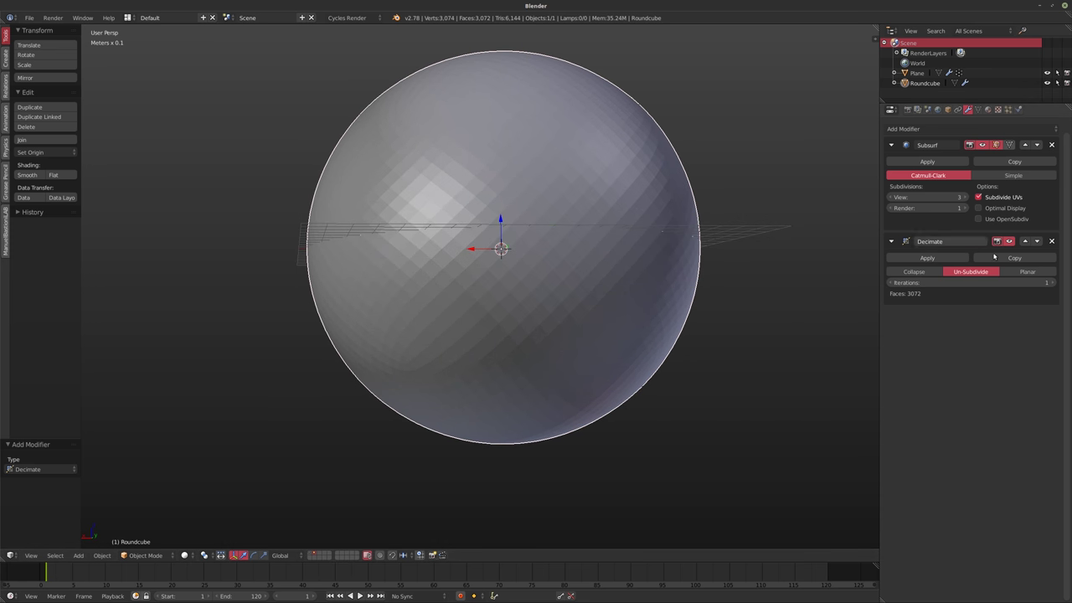
Set the sphere's Subsurf view level to 2 and add a Wireframe modifier with Replace Original turned off.
left_click(891, 197)
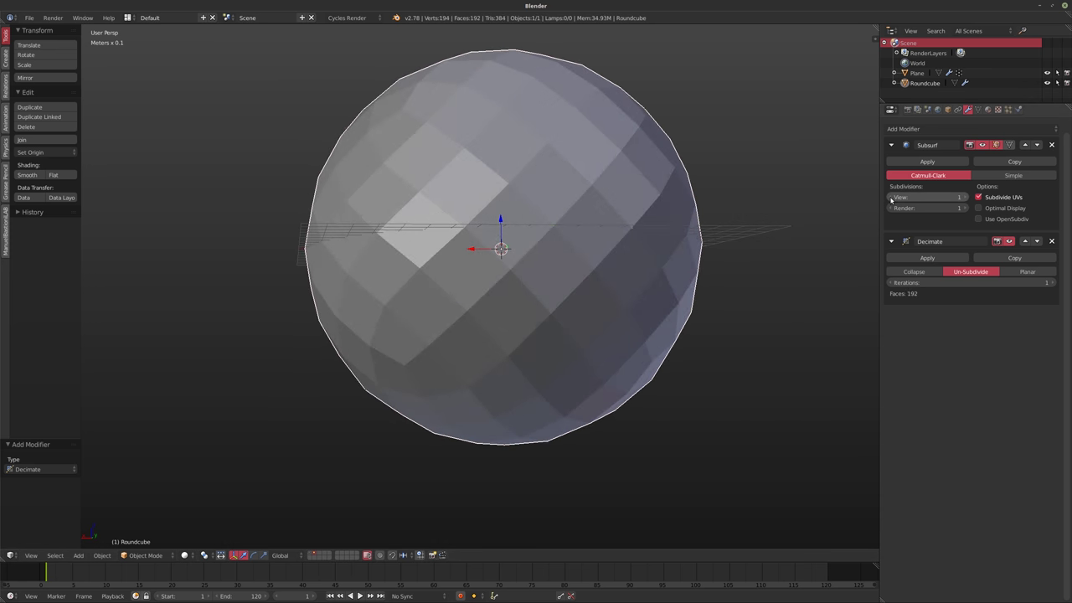
mouse_move(627, 201)
middle_mouse_down()
mouse_move(601, 225)
mouse_move(631, 221)
middle_mouse_up()
left_click(907, 129)
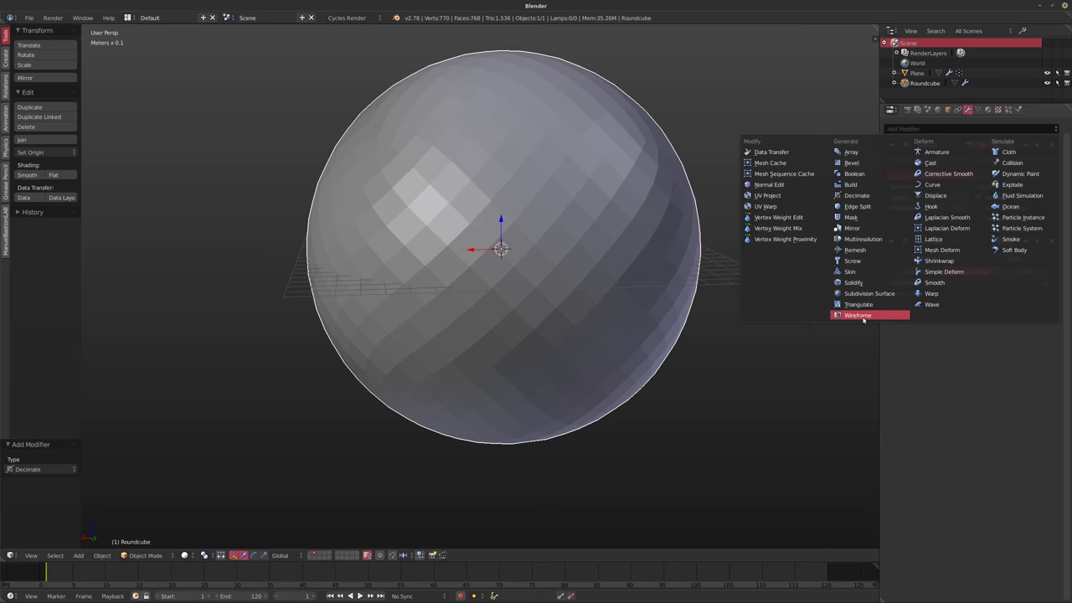
left_click(893, 318)
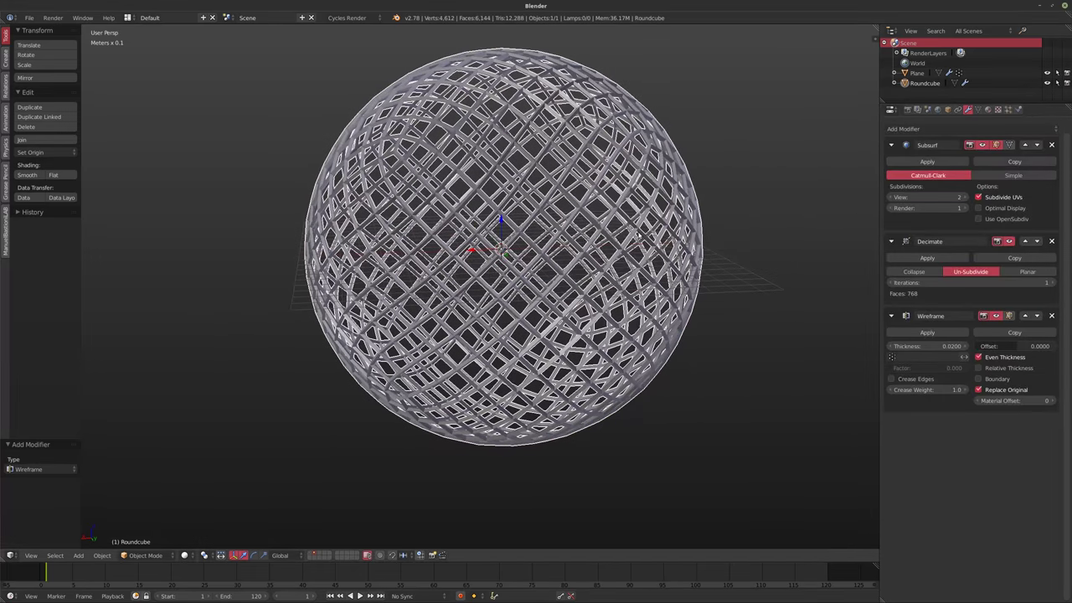
left_click(991, 390)
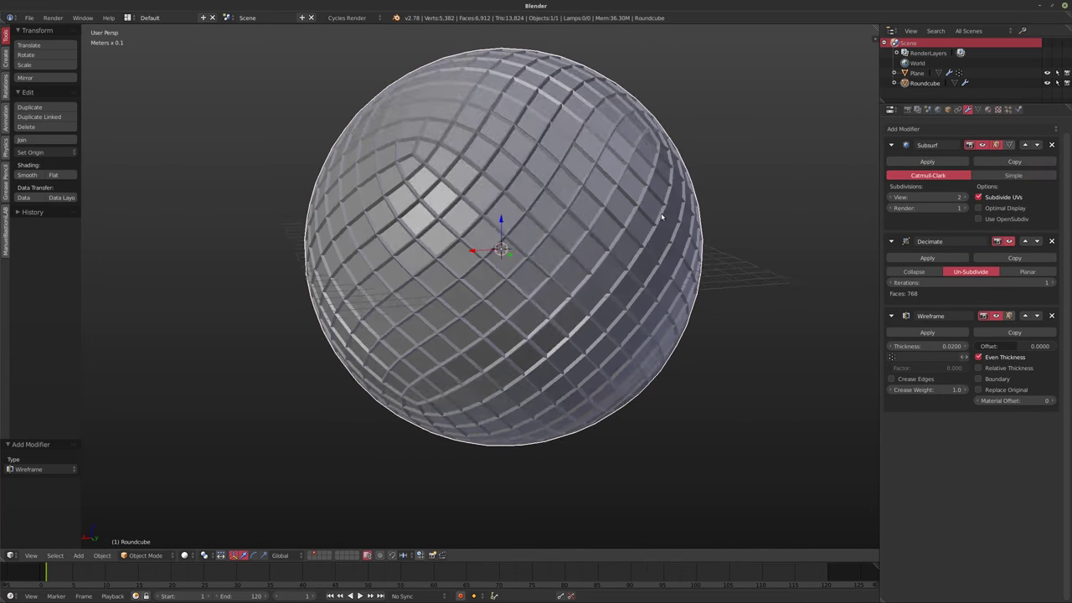
middle_click_drag(668, 216, 639, 227)
scroll(593, 264, "down", 2)
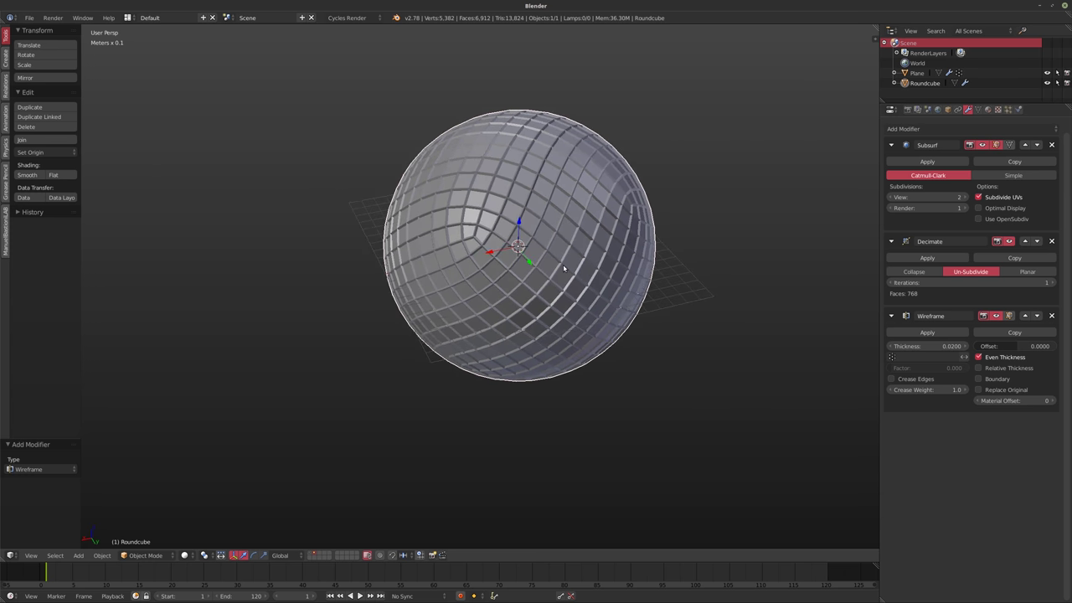
middle_click_drag(558, 270, 545, 261)
On an empty layer, initialize a ManuelbastioniLAB character with Cycles materials turned off.
left_click(321, 555)
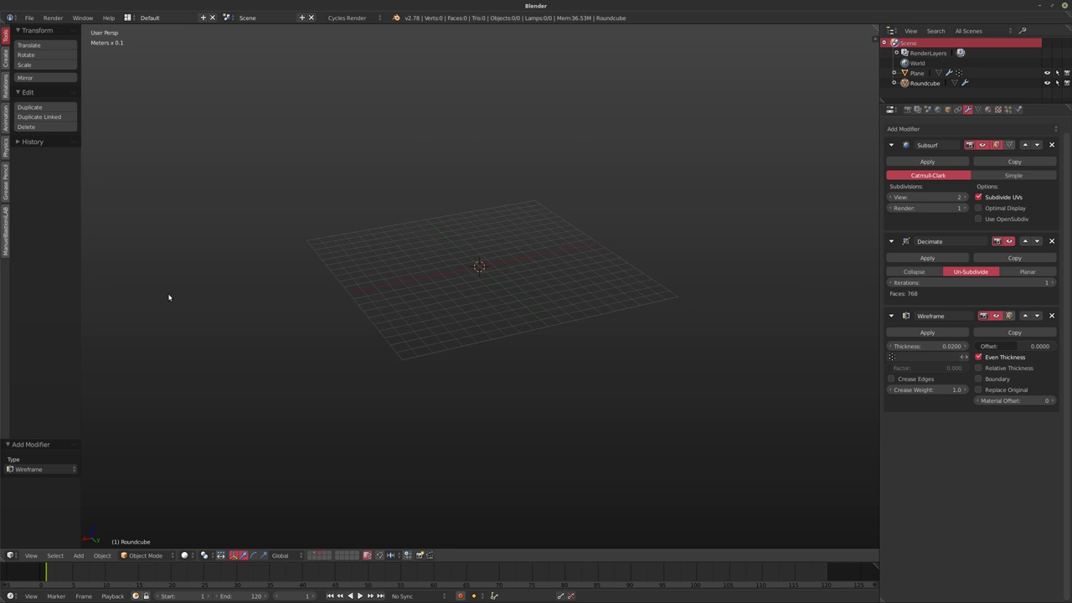
left_click(6, 233)
mouse_move(423, 268)
middle_mouse_down()
mouse_move(441, 287)
mouse_move(409, 261)
middle_mouse_up()
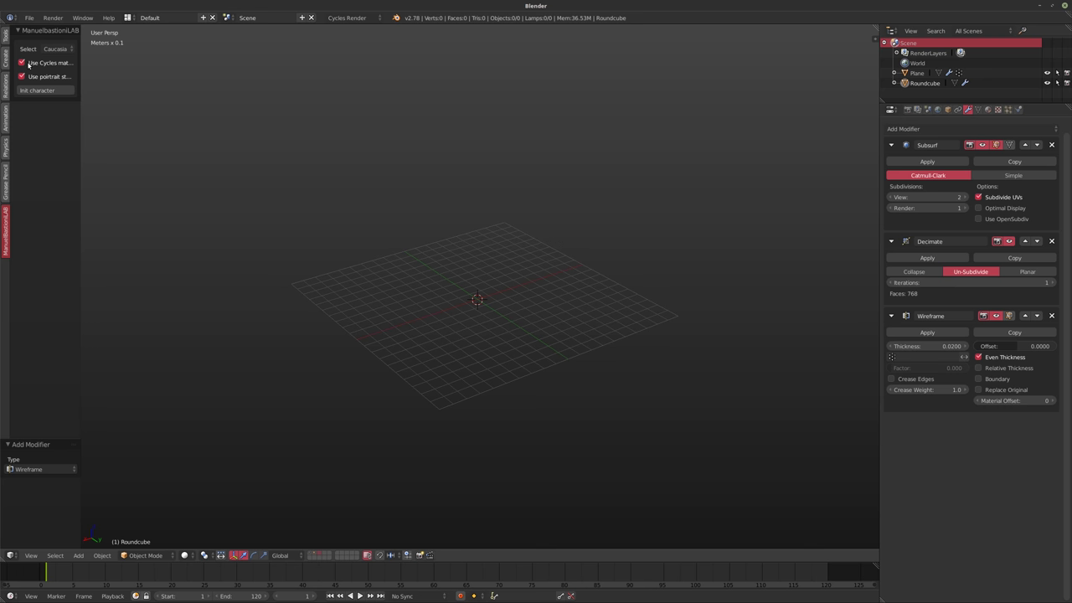
left_click(23, 63)
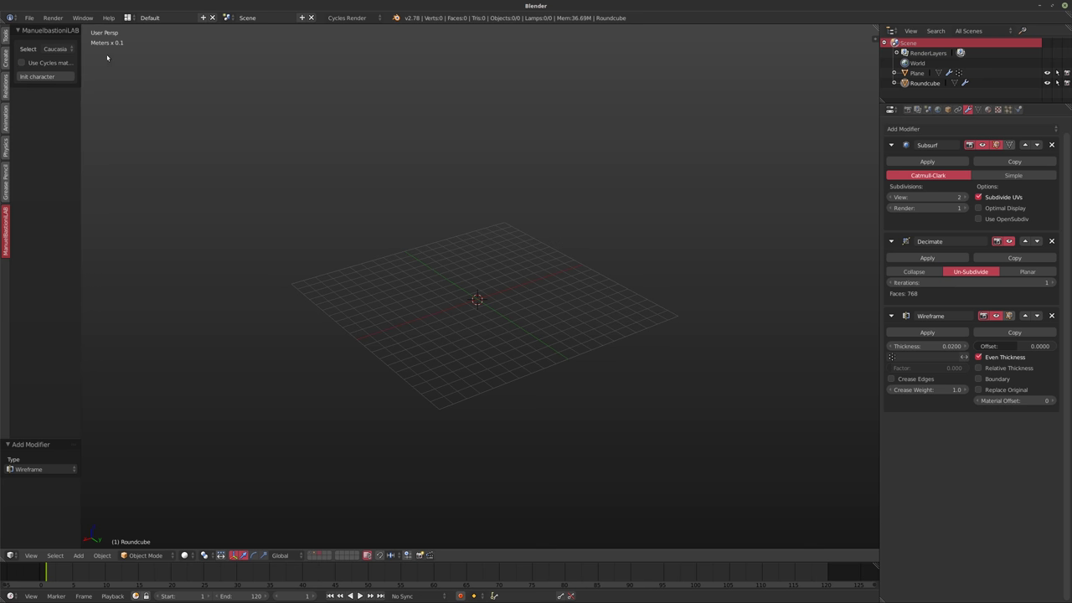
left_click(41, 77)
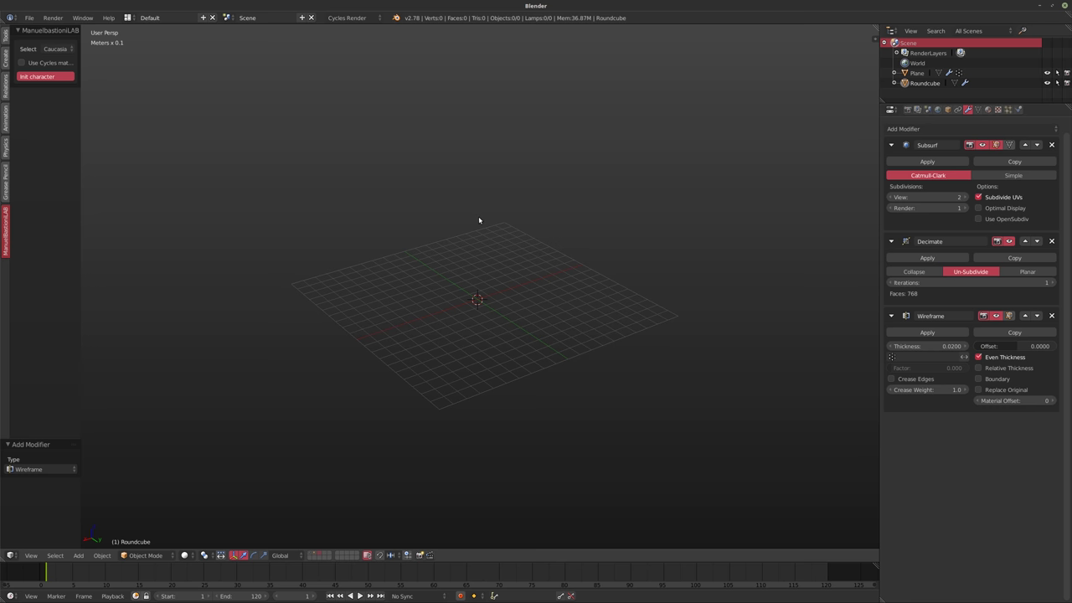
Examine the generated humanoid character's upper body and proportions up close.
middle_click_drag(479, 219, 567, 269, "shift")
mouse_move(483, 280)
middle_mouse_down()
mouse_move(531, 271)
mouse_move(491, 261)
middle_mouse_up()
scroll(531, 269, "up", 2)
scroll(474, 263, "up", 5)
middle_click_drag(487, 143, 475, 221, "shift")
scroll(461, 279, "down", 2)
middle_click_drag(315, 246, 359, 269)
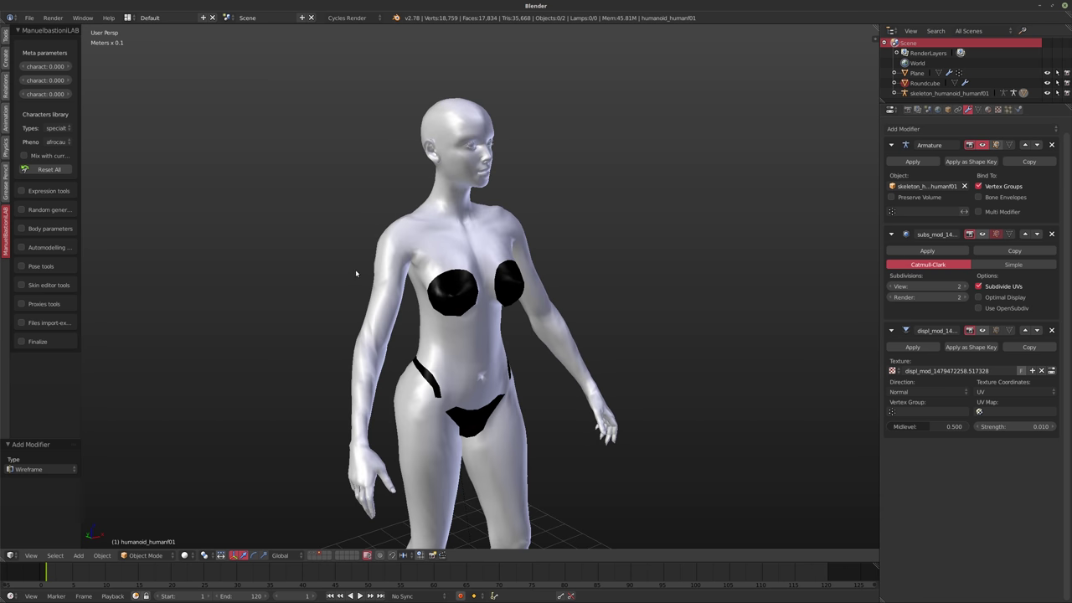
middle_click_drag(423, 318, 408, 282, "shift")
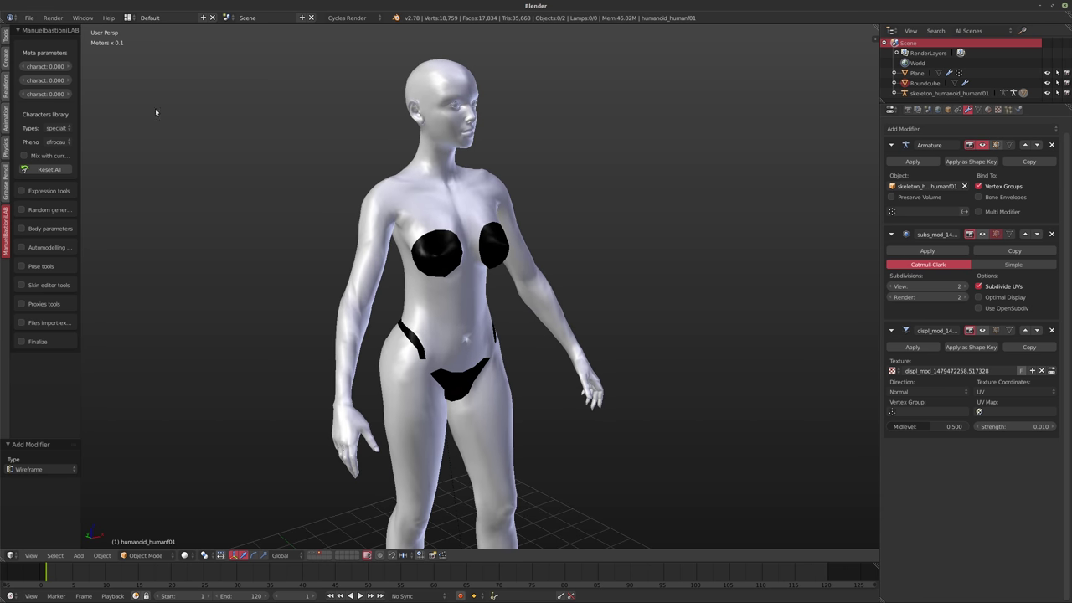
middle_click_drag(400, 195, 398, 212, "shift")
Apply the Armature modifier on the humanoid mesh and remove its subdivision and displacement modifiers.
left_click(947, 93)
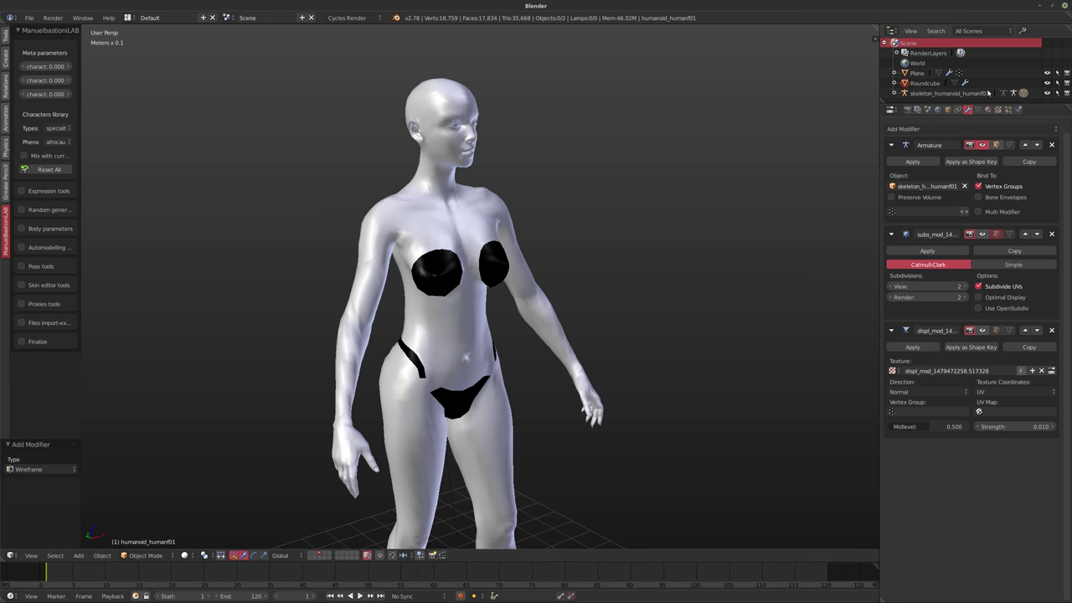
left_click(967, 110)
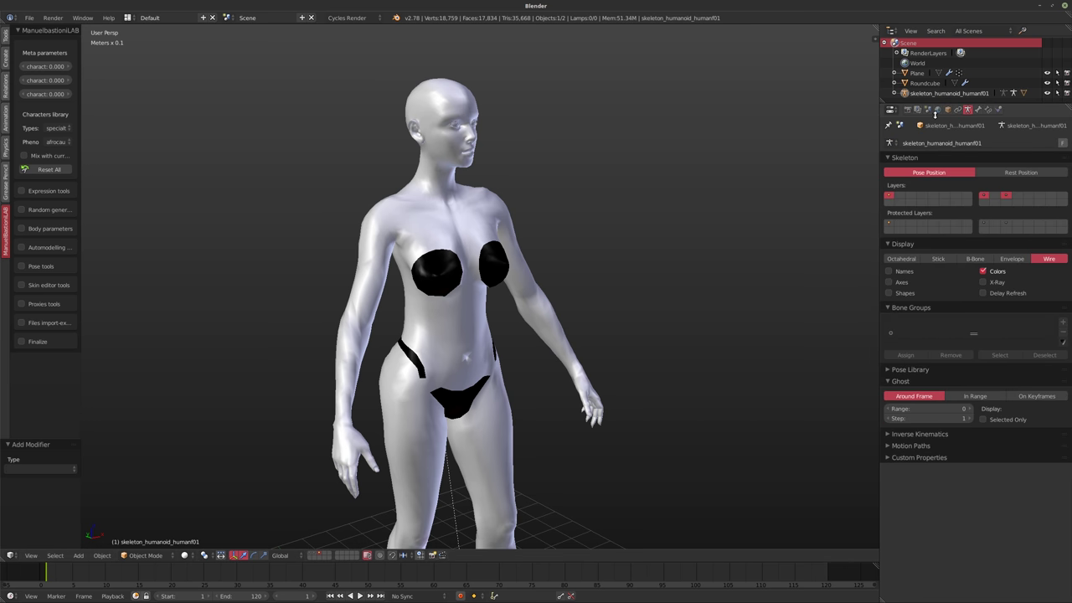
left_click(894, 93)
scroll(929, 92, "down", 1)
left_click(938, 98)
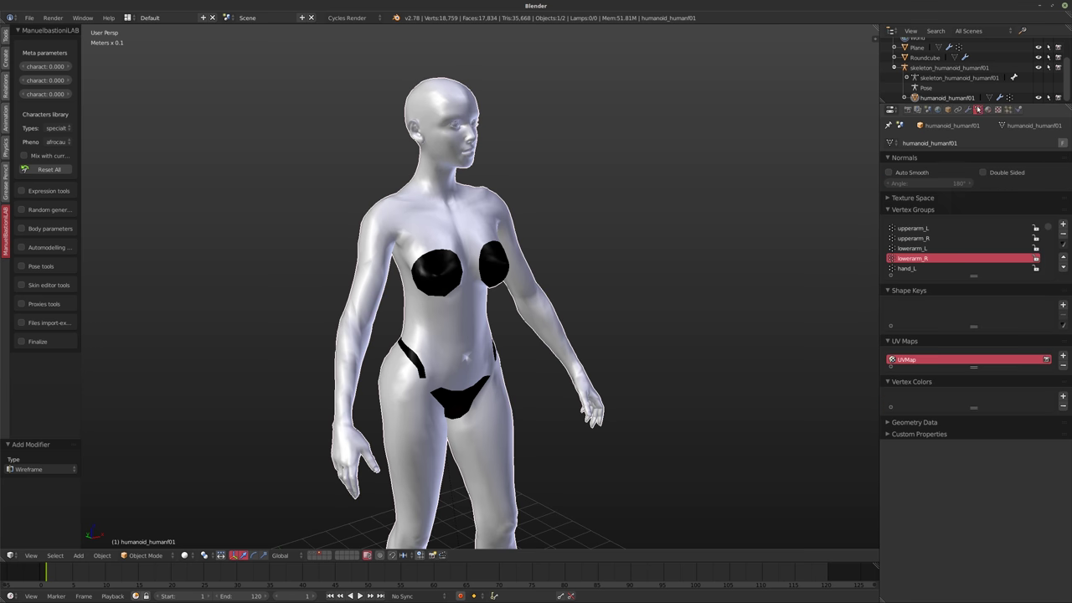
left_click(972, 110)
left_click(910, 163)
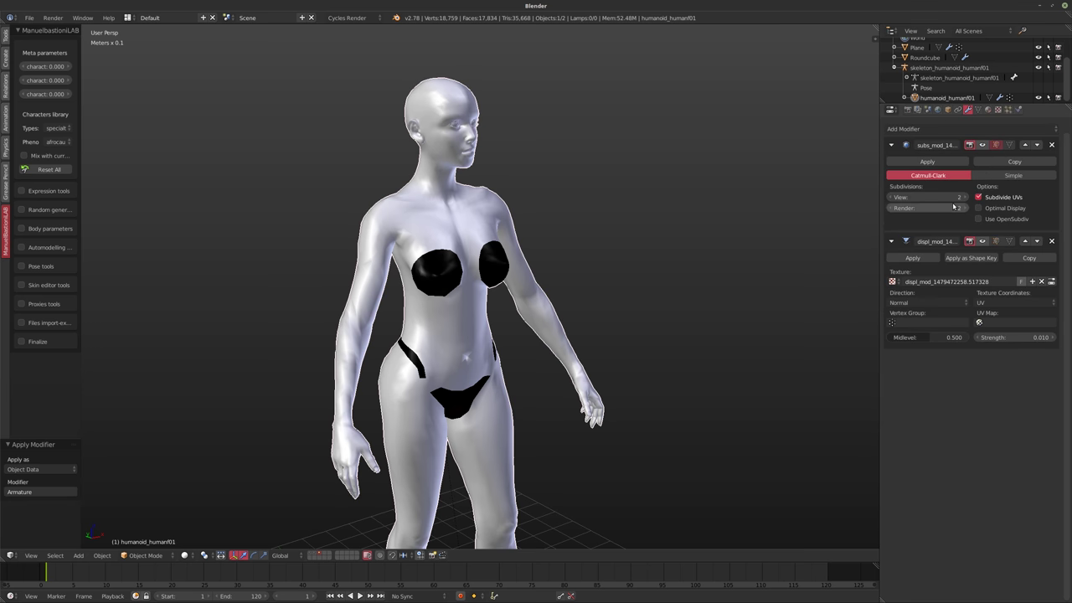
left_click(1052, 145)
left_click(1052, 145)
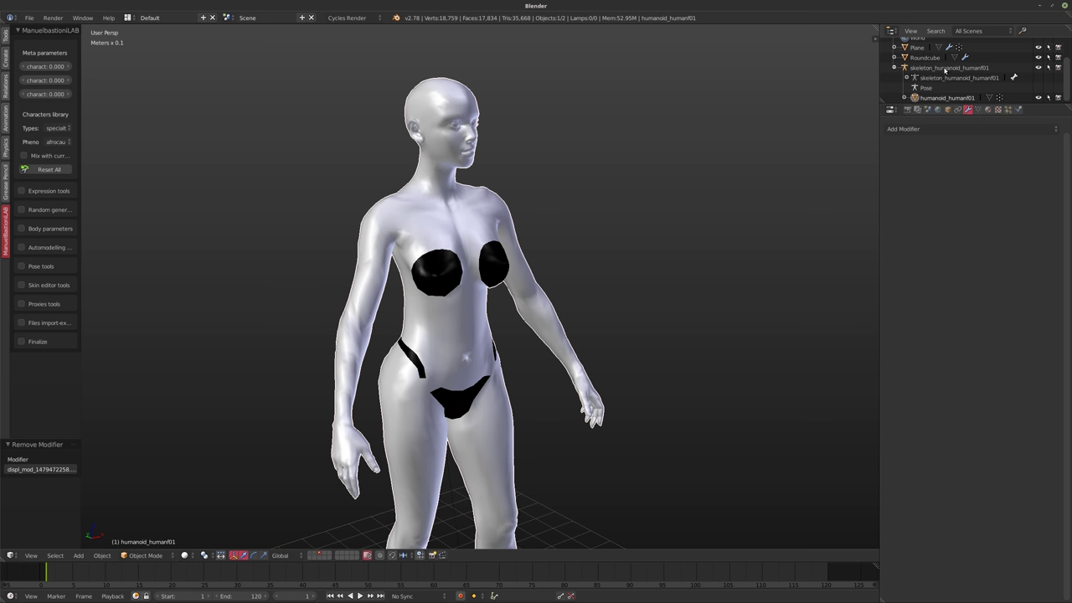
Clear the humanoid mesh's parent and delete the skeleton armature.
key("alt+p")
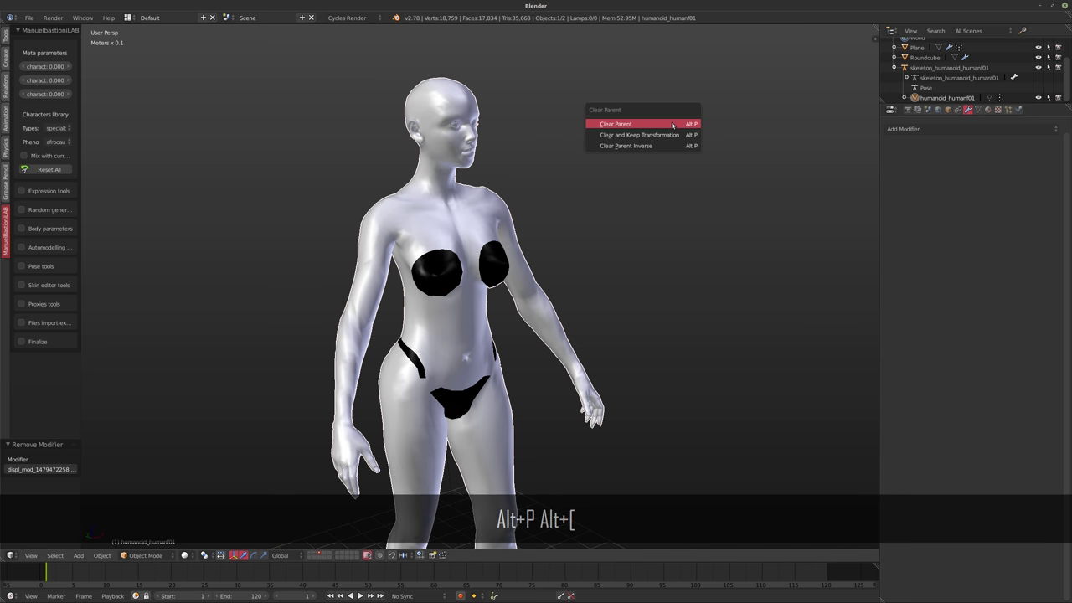
left_click(676, 125)
left_click(953, 77)
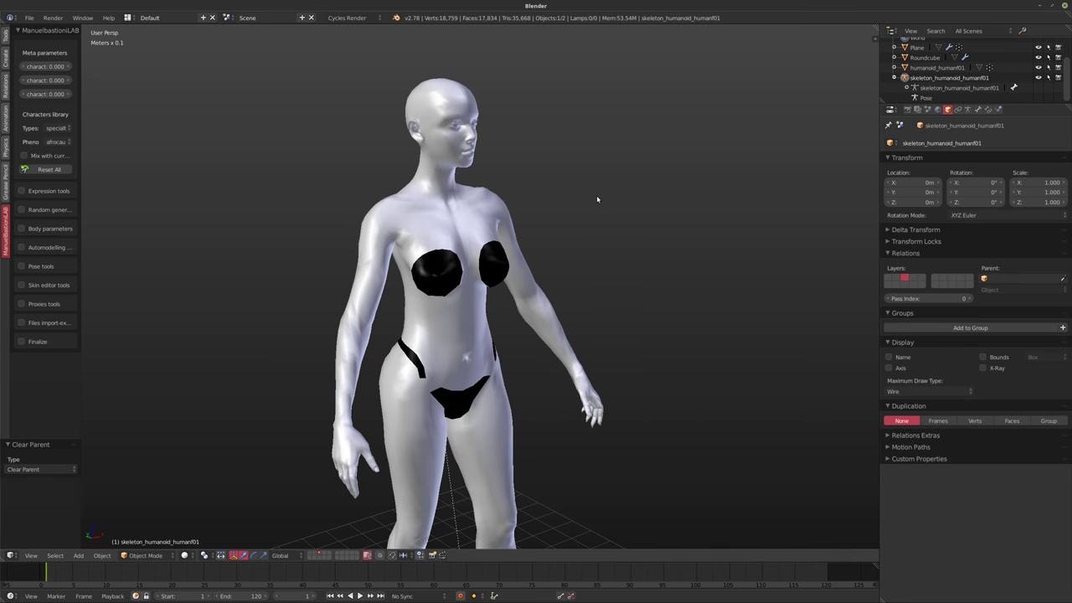
key("Delete")
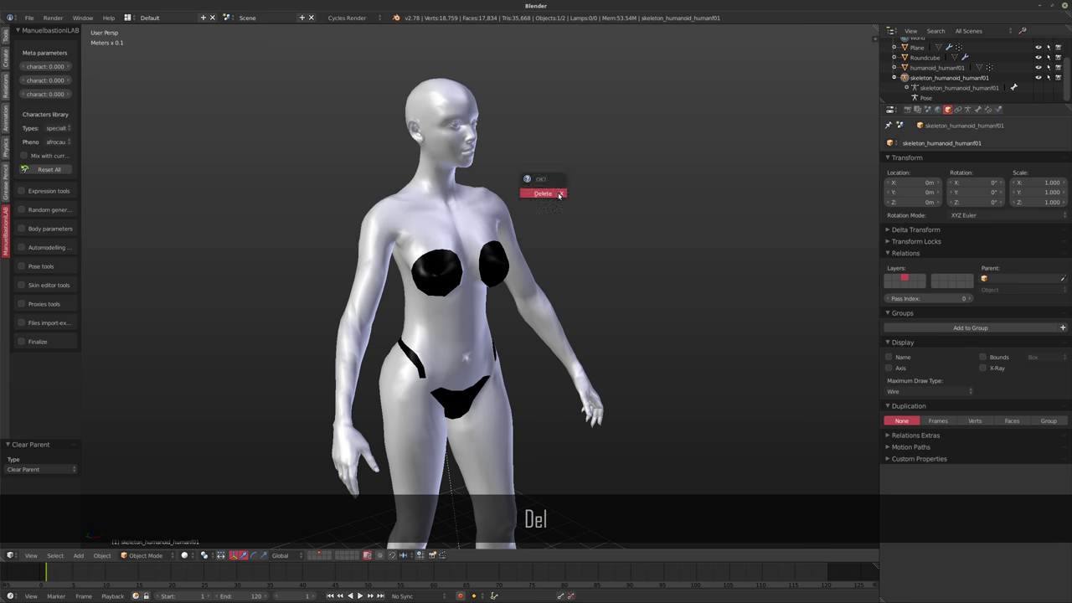
left_click(559, 194)
right_click(445, 231)
In front orthographic view, box-select the body below the head through the mesh and delete its vertices.
middle_click_drag(483, 229, 505, 213, "shift")
scroll(506, 191, "up", 1)
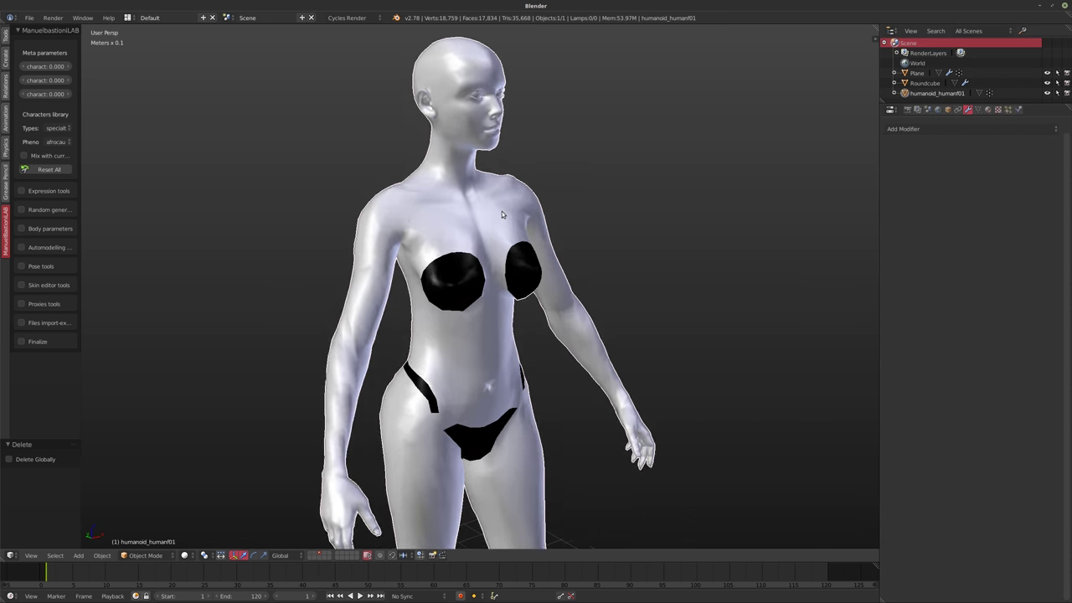
scroll(515, 220, "down", 3)
key("KP_1")
key("KP_5")
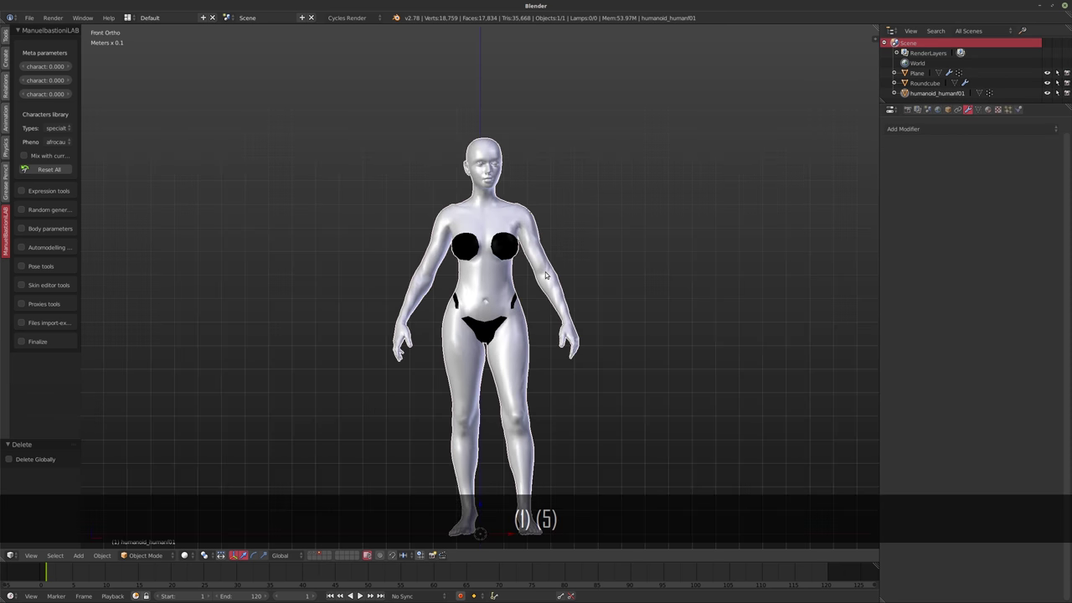
middle_click_drag(531, 314, 514, 281, "shift")
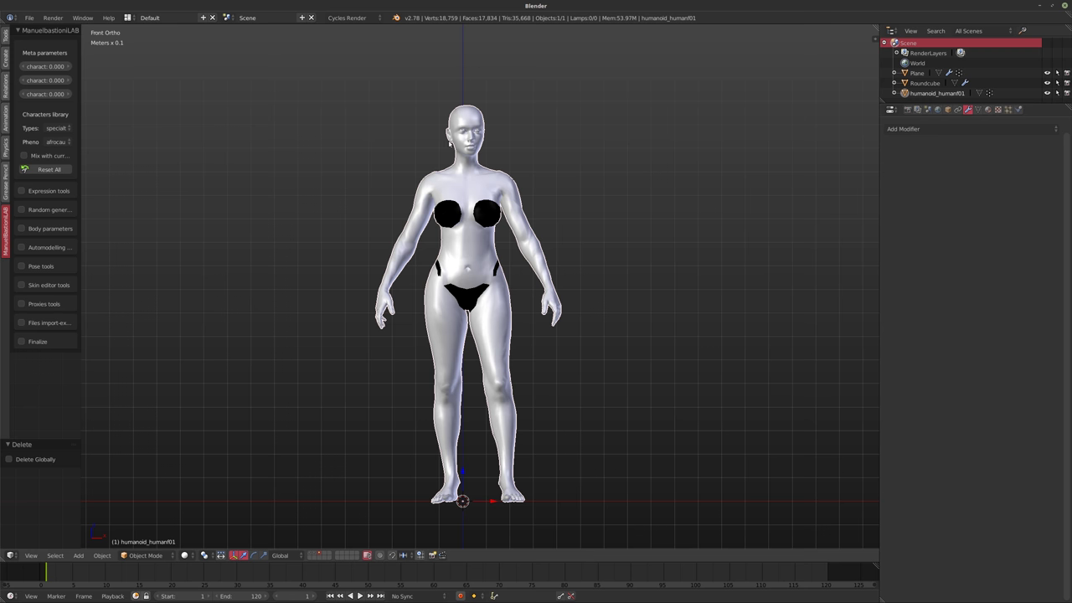
key("Tab")
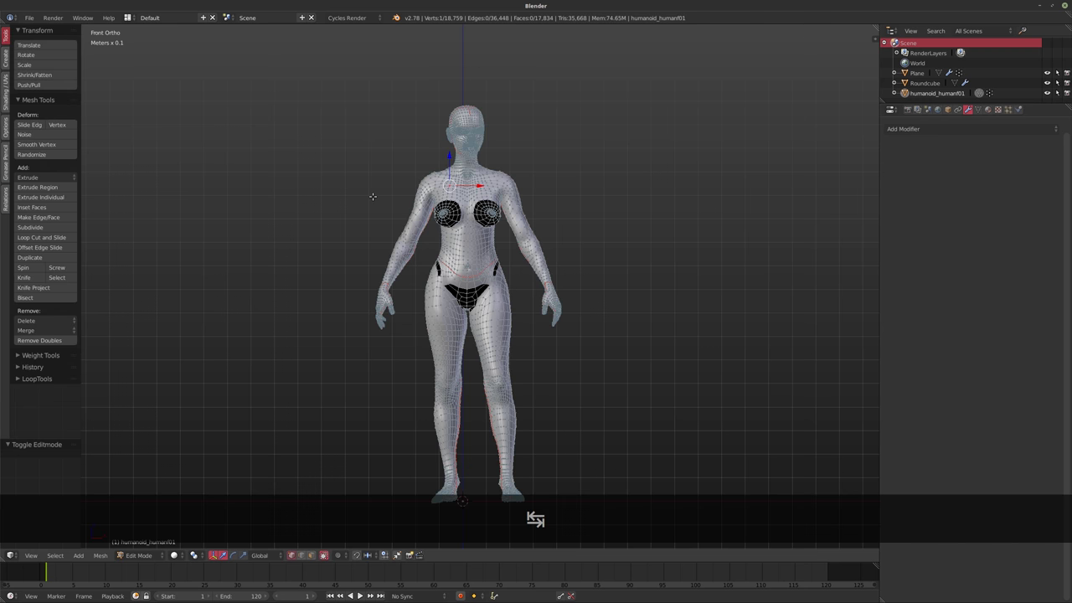
key("a")
key("a")
key("a")
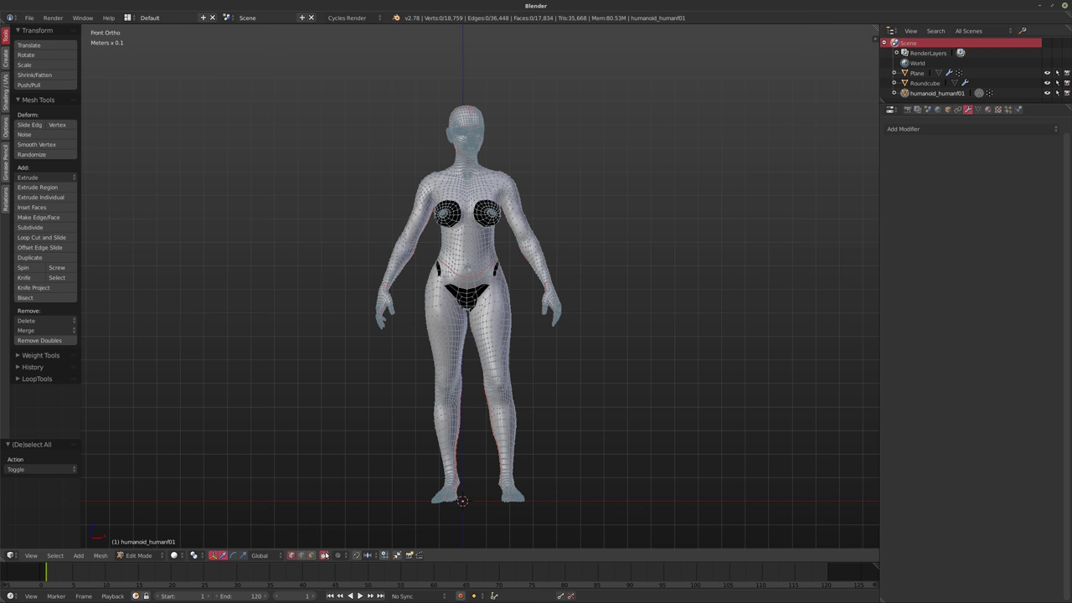
key("b")
left_click_drag(292, 159, 723, 543)
key("Delete")
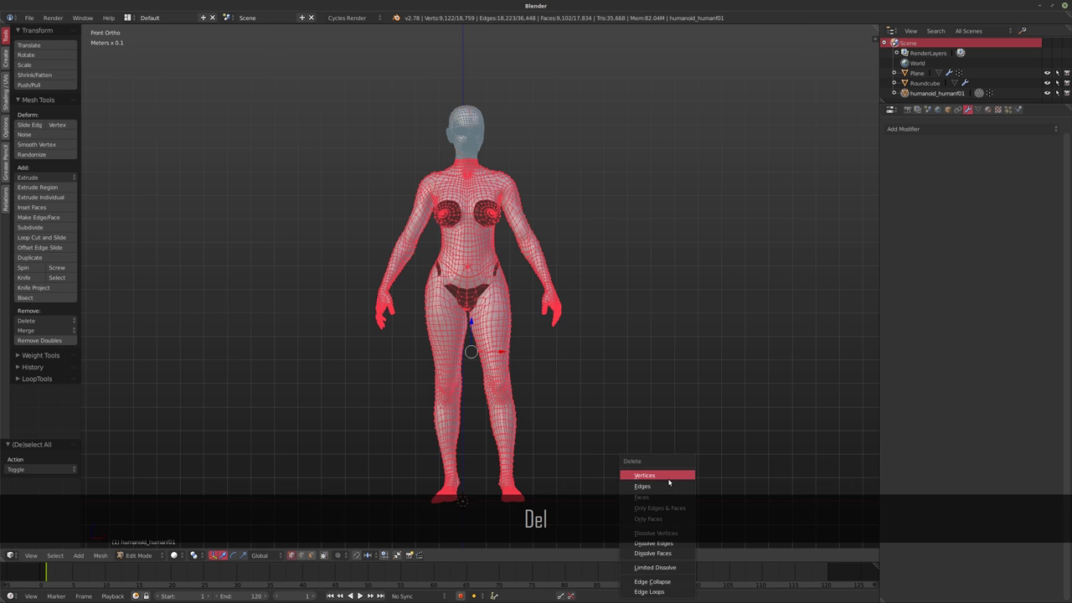
left_click(669, 480)
key("Tab")
Add a Subdivision Surface modifier at level 2 to the remaining head.
middle_click_drag(586, 391, 533, 387)
key("KP_5")
middle_click_drag(579, 165, 570, 275, "shift")
scroll(501, 283, "up", 5)
middle_click_drag(494, 266, 540, 389, "shift")
scroll(495, 282, "up", 7)
middle_click_drag(556, 345, 737, 251)
key("ctrl+2")
key("z")
key("z")
Add a Decimate modifier to the head in Planar mode and inspect the simplified surface in wireframe and solid shading.
left_click(923, 129)
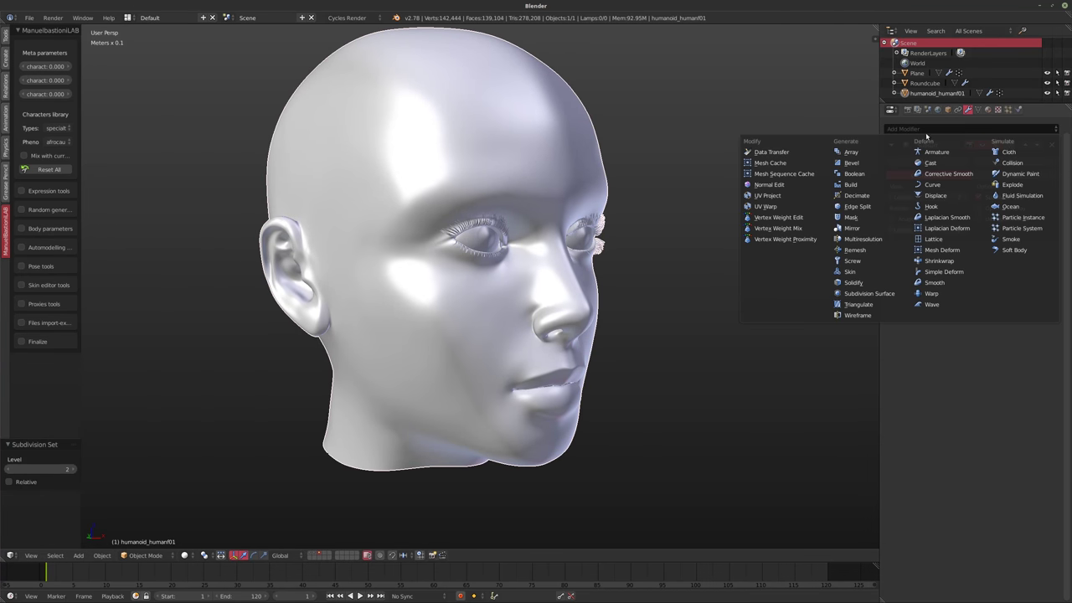
left_click(863, 197)
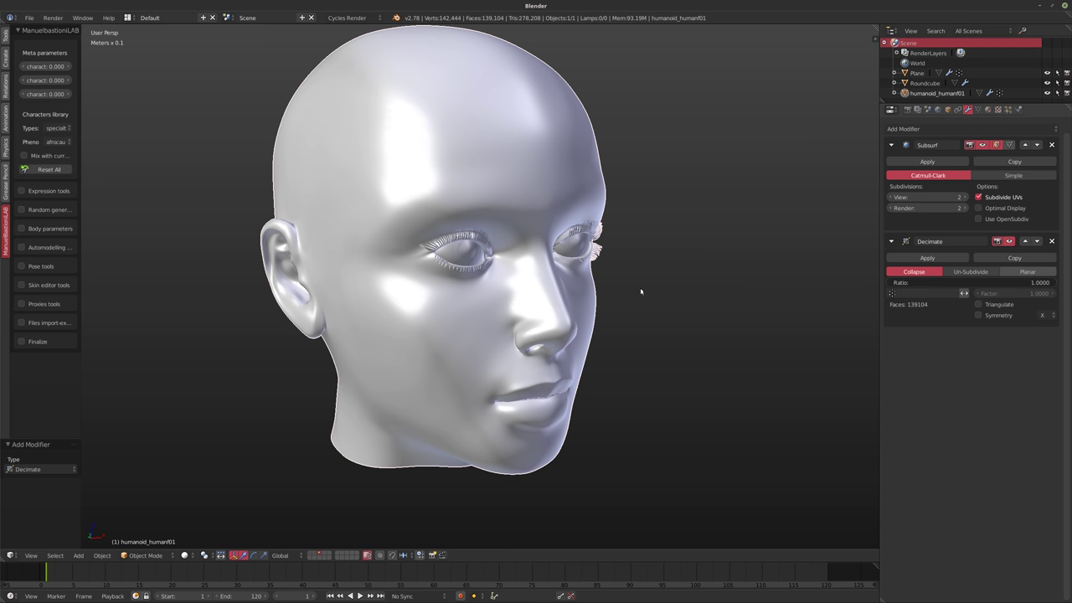
left_click(1027, 271)
middle_click_drag(578, 238, 632, 244)
mouse_move(528, 217)
middle_mouse_down()
mouse_move(532, 243)
mouse_move(542, 222)
mouse_move(503, 211)
mouse_move(481, 237)
mouse_move(588, 224)
mouse_move(484, 220)
mouse_move(409, 248)
middle_mouse_up()
key("z")
key("z")
middle_click_drag(427, 330, 368, 333)
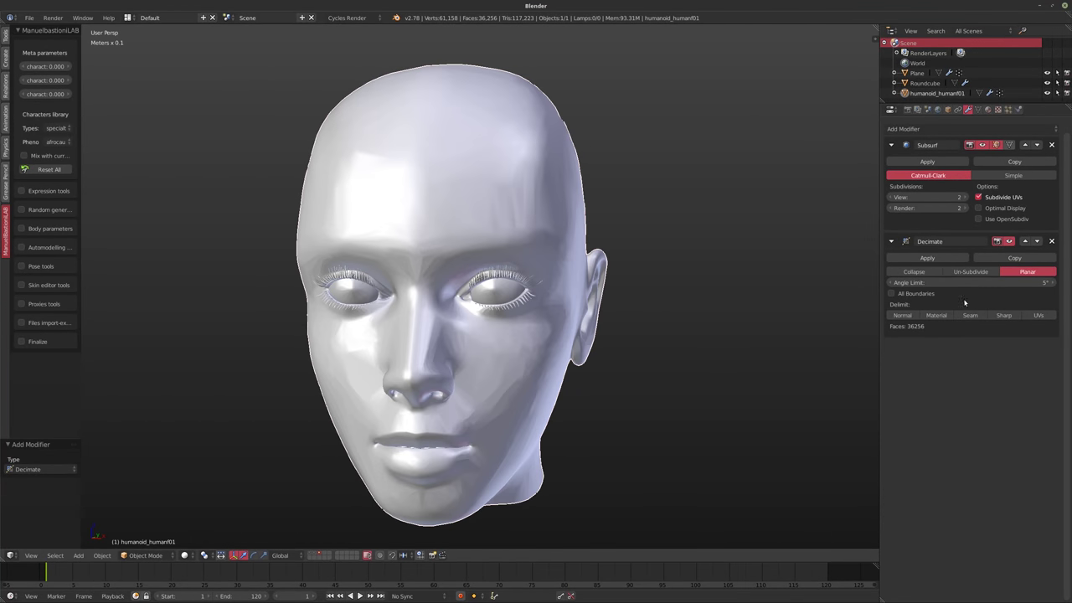
Set the head's Planar Decimate angle limit to 10° and check the resulting facets.
left_click(950, 283)
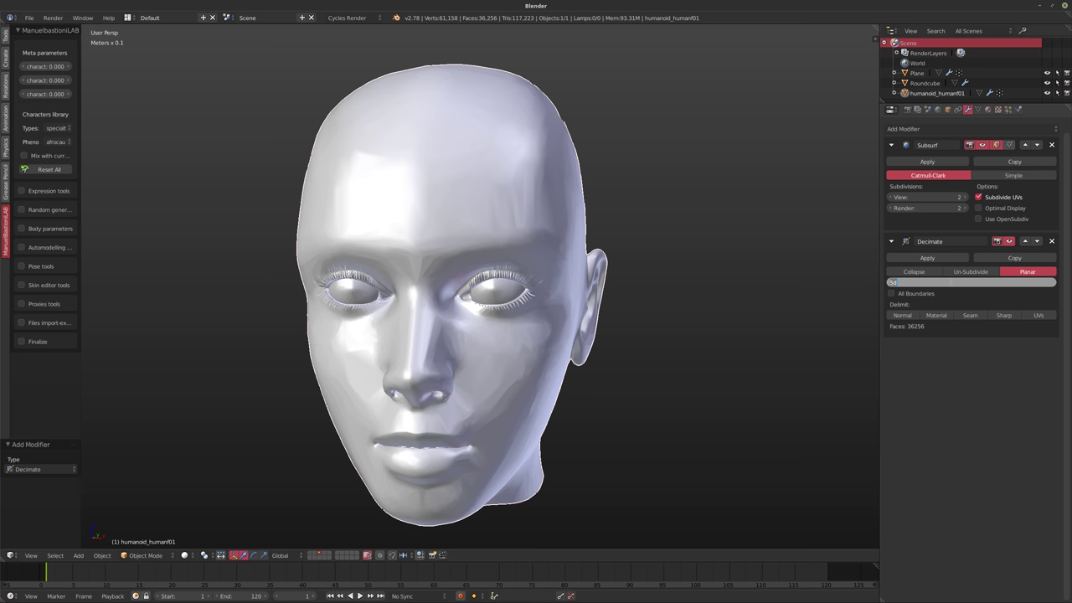
type("10")
key("Return")
mouse_move(481, 246)
middle_mouse_down()
mouse_move(590, 265)
mouse_move(526, 259)
mouse_move(632, 256)
mouse_move(577, 297)
mouse_move(484, 311)
mouse_move(439, 303)
mouse_move(576, 315)
mouse_move(587, 289)
middle_mouse_up()
key("z")
key("z")
Add a Wireframe modifier to the head with a thickness of 0.005.
left_click(971, 129)
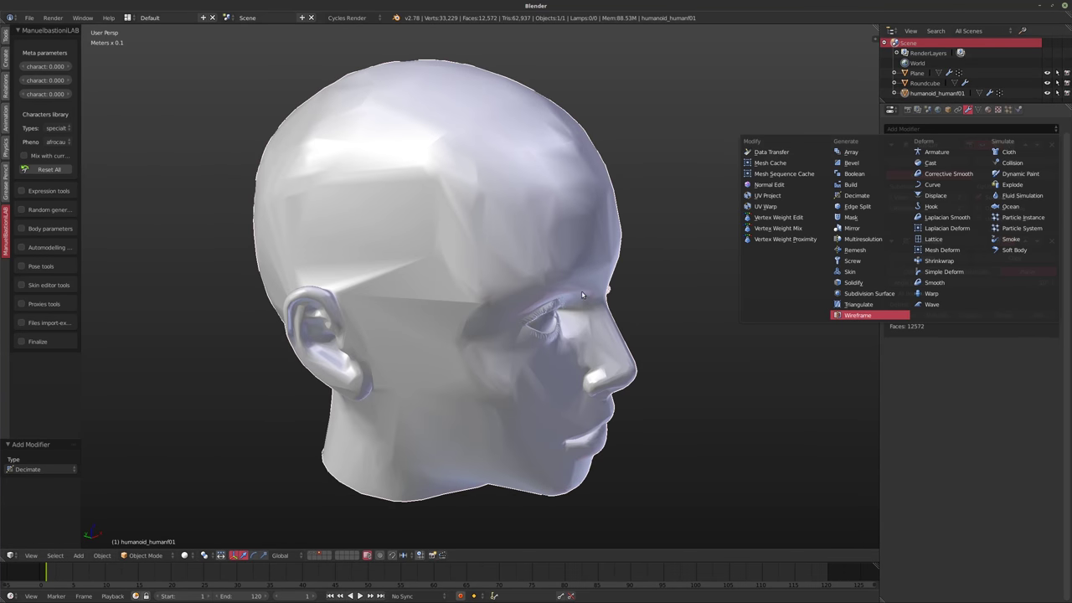
key("Return")
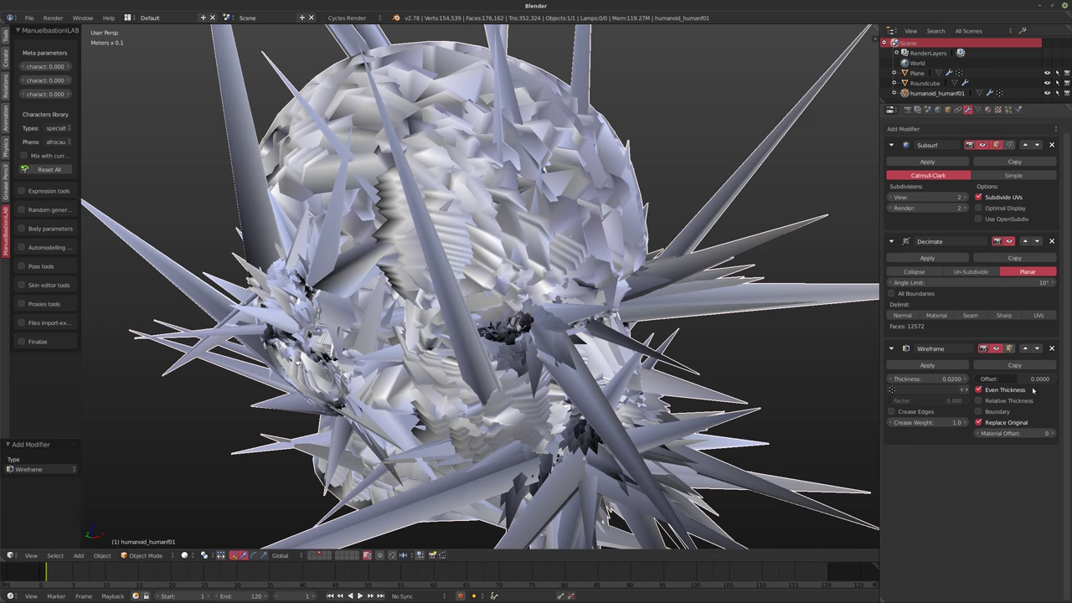
left_click(928, 378)
type(".05")
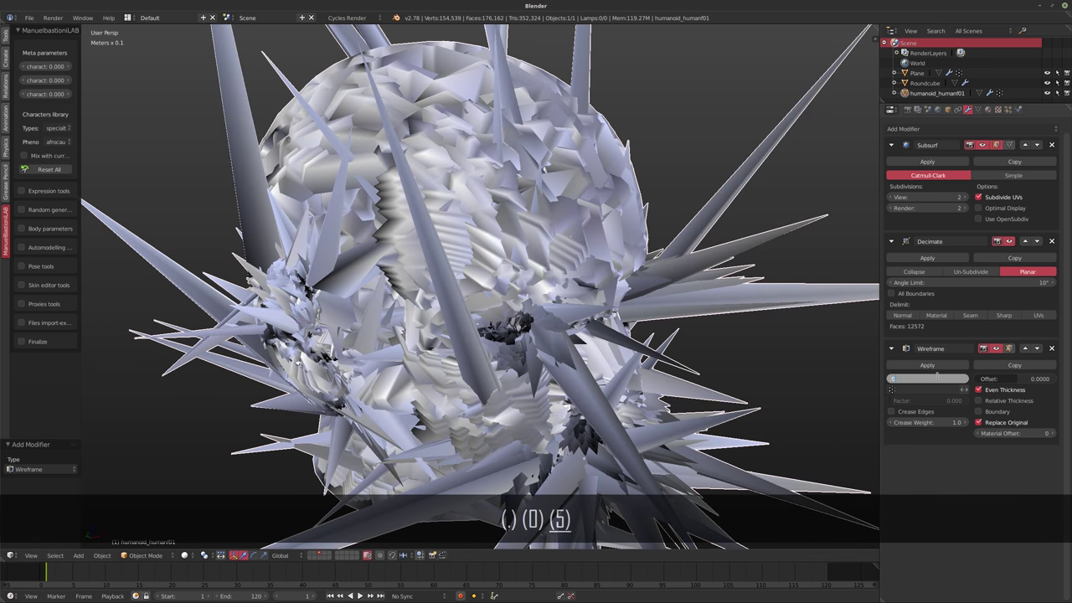
key("BackSpace")
type("05")
key("Return")
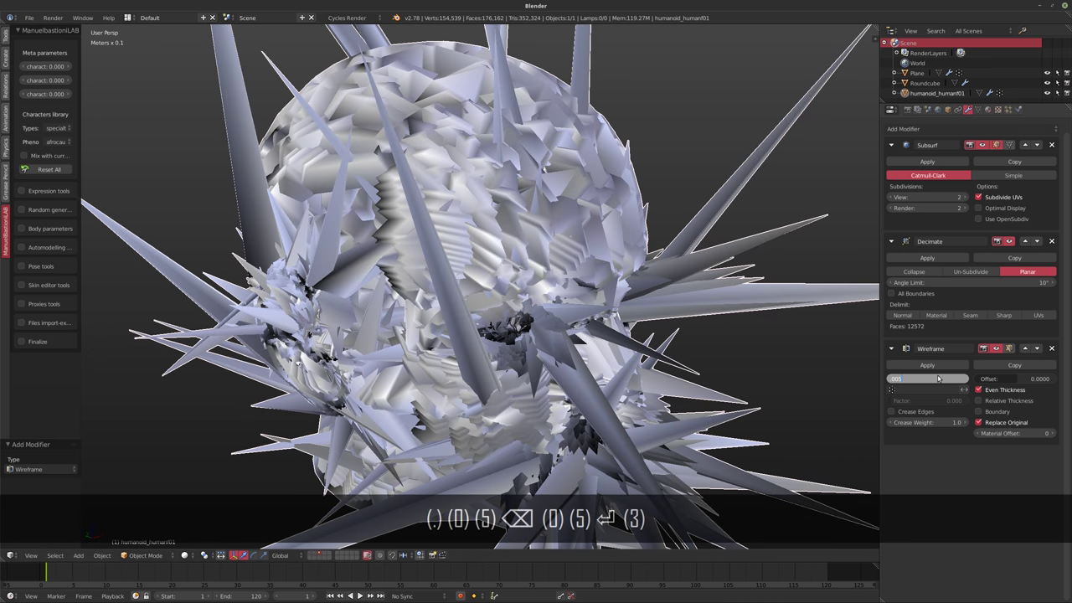
key("BackSpace")
key("BackSpace")
key("Return")
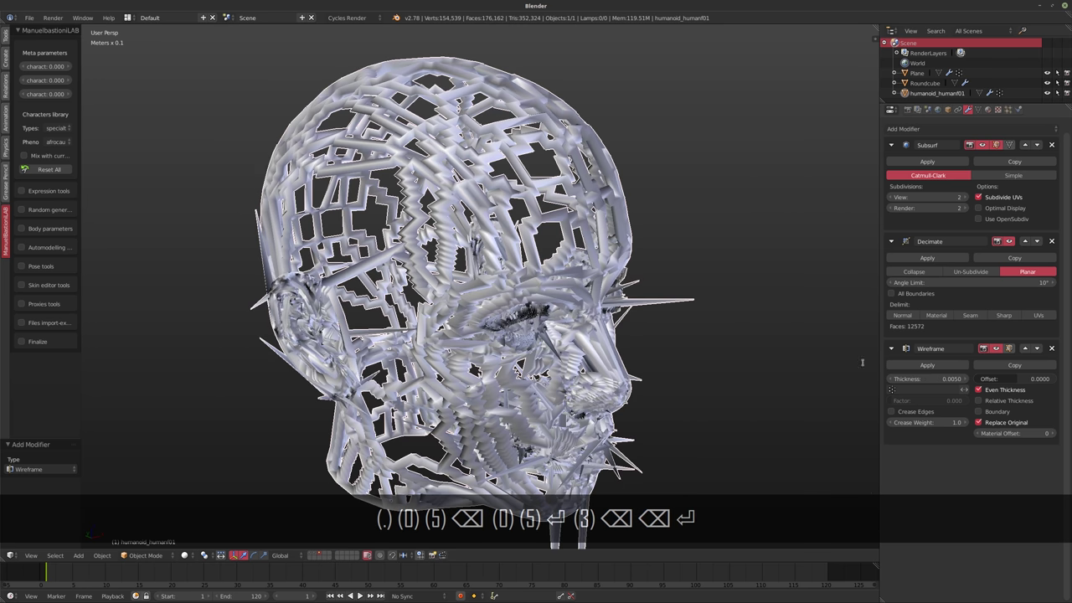
Try a different thickness for the head's Wireframe modifier from another angle, then set it to 0.005.
double_click(924, 379)
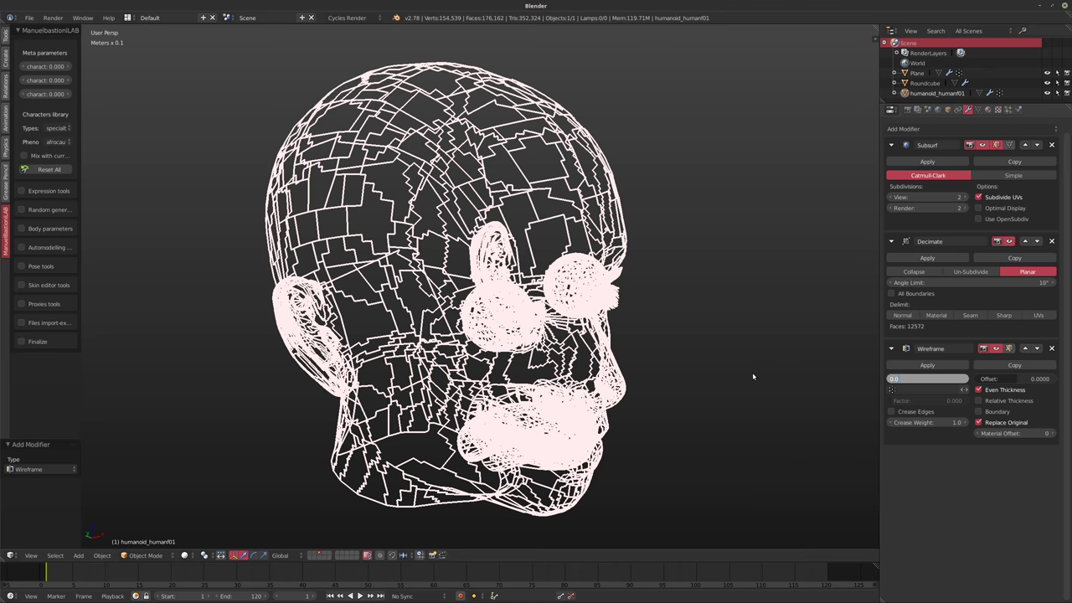
key("Return")
middle_click_drag(752, 372, 653, 360)
left_click(934, 380)
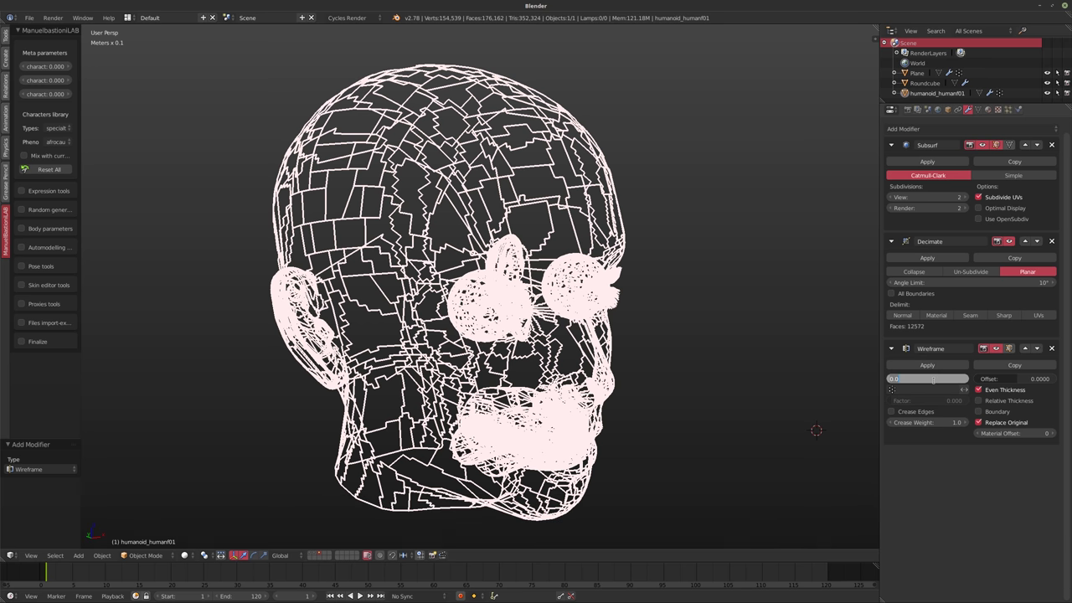
type(".005")
key("Return")
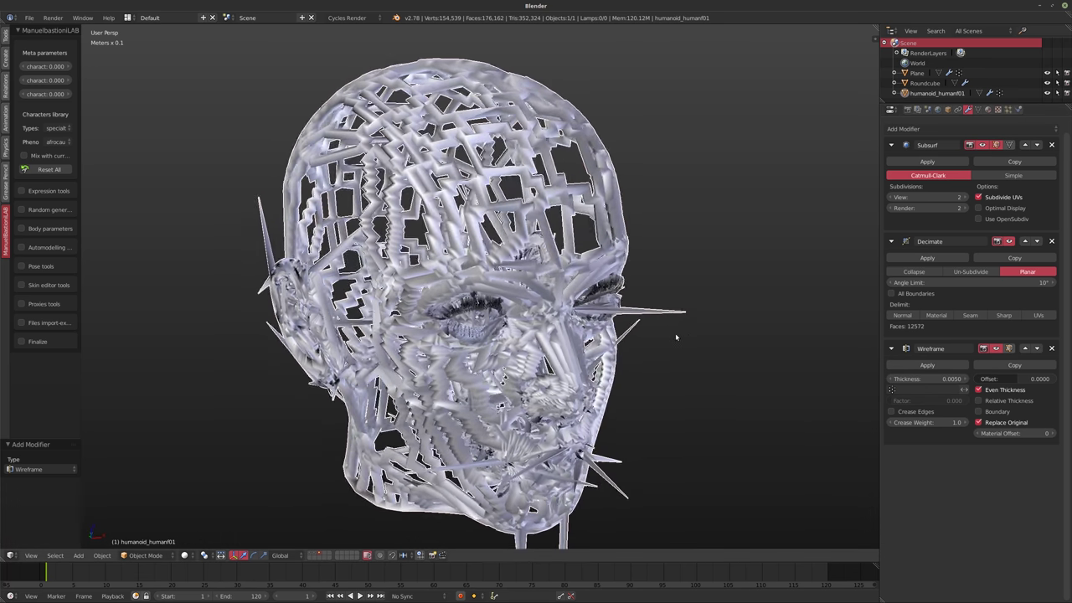
Set the head's Wireframe thickness to 0.0025 and turn off Replace Original to keep the decimated surface.
type(".0025")
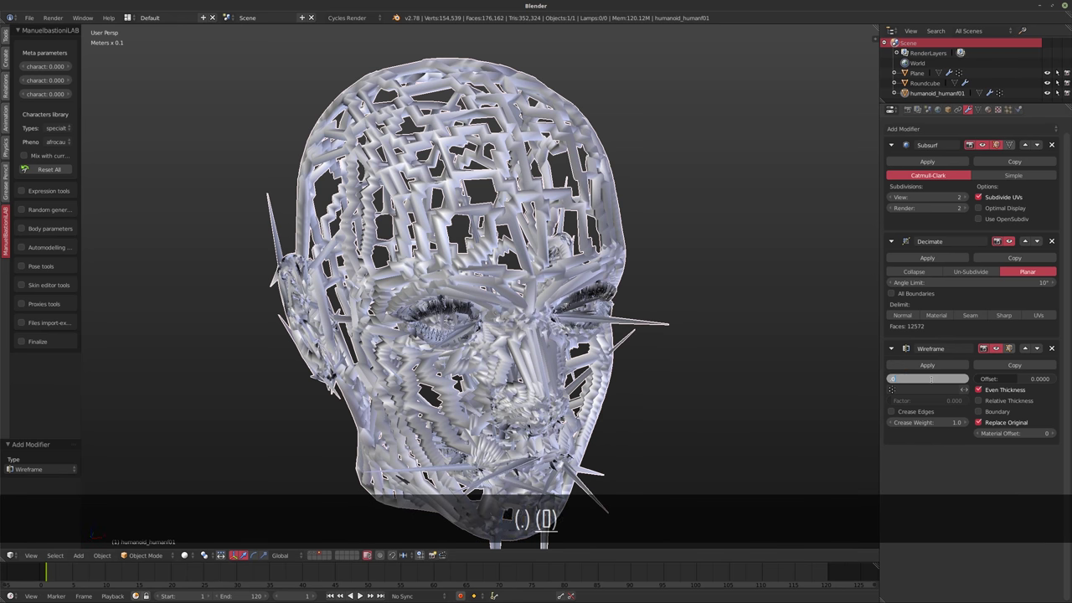
key("Return")
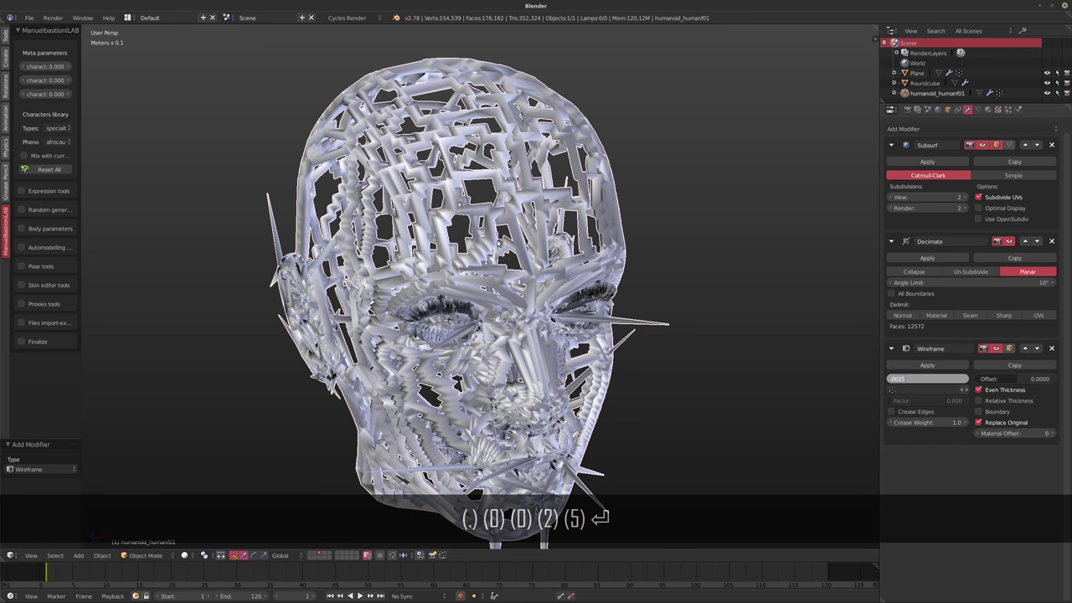
middle_click_drag(496, 242, 521, 240)
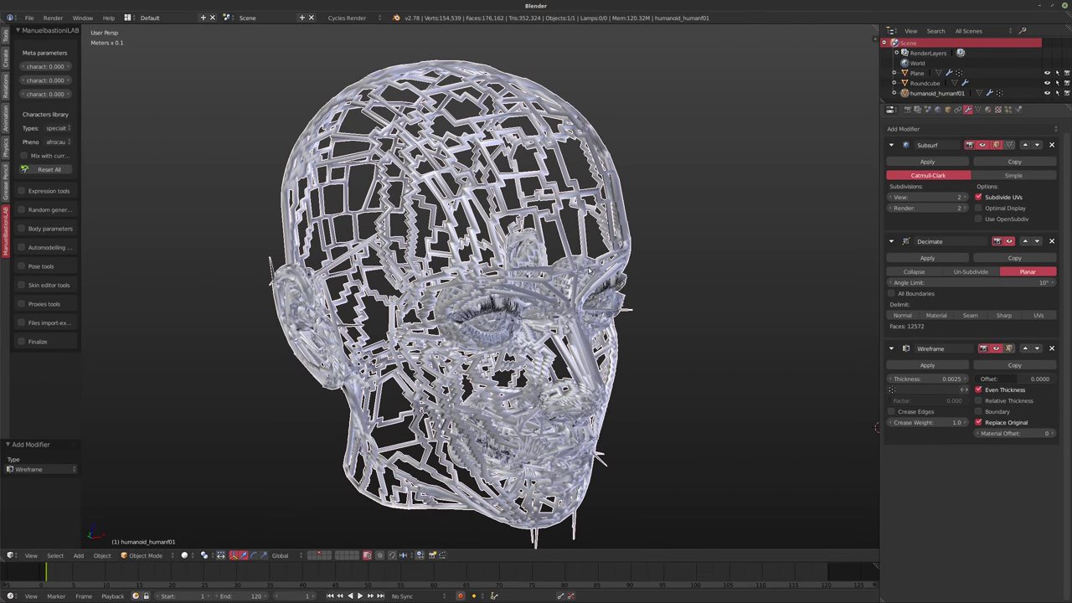
middle_click_drag(603, 304, 658, 309)
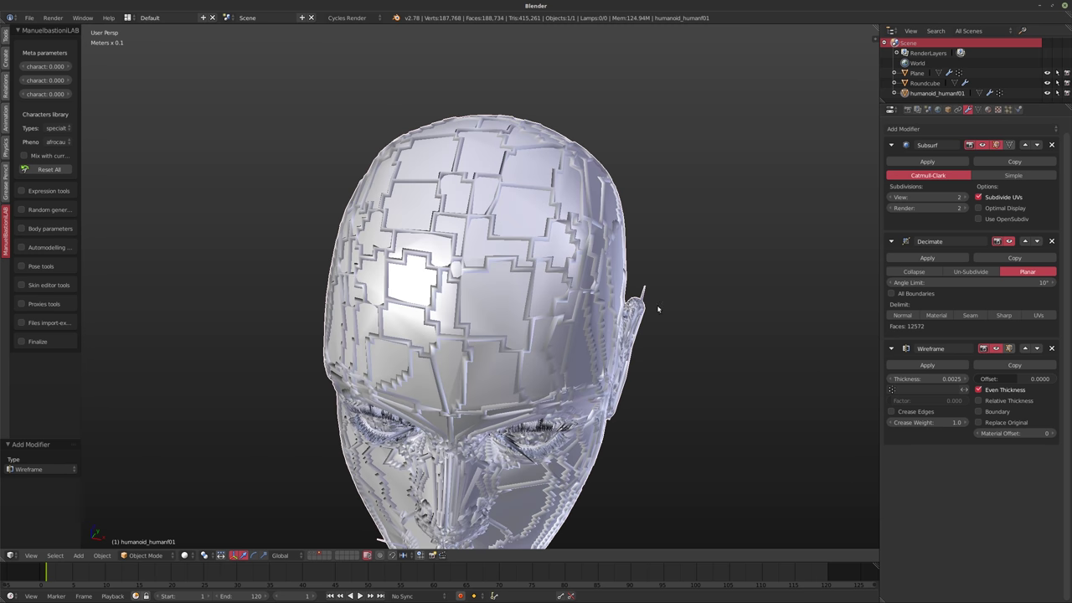
Set the head's Wireframe thickness to 0.002 and inspect the panel lines from the front and side.
left_click(923, 379)
type(".002")
key("Return")
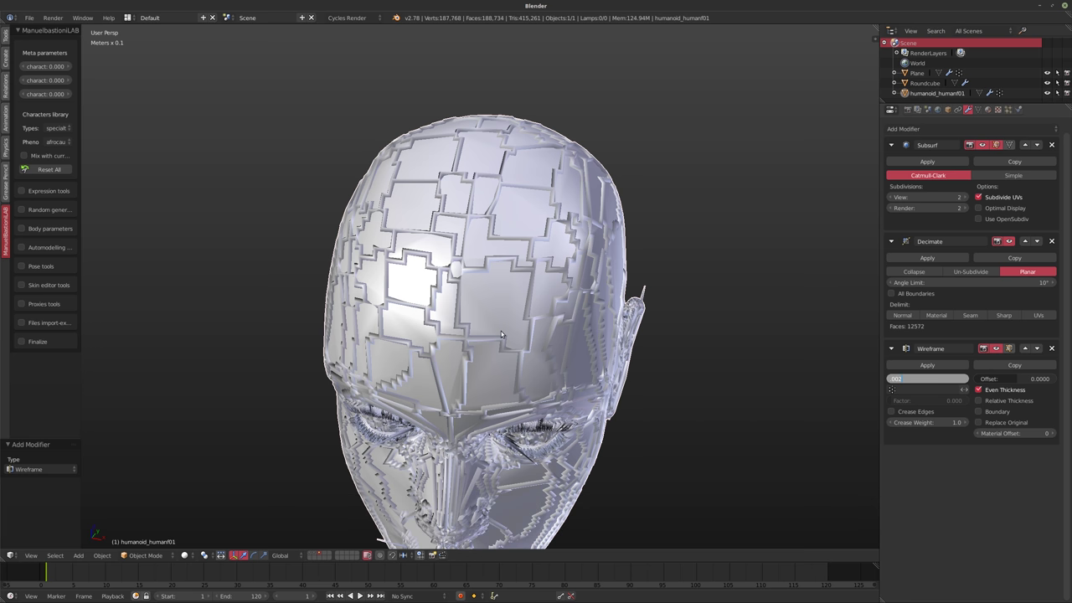
middle_click_drag(501, 331, 623, 334)
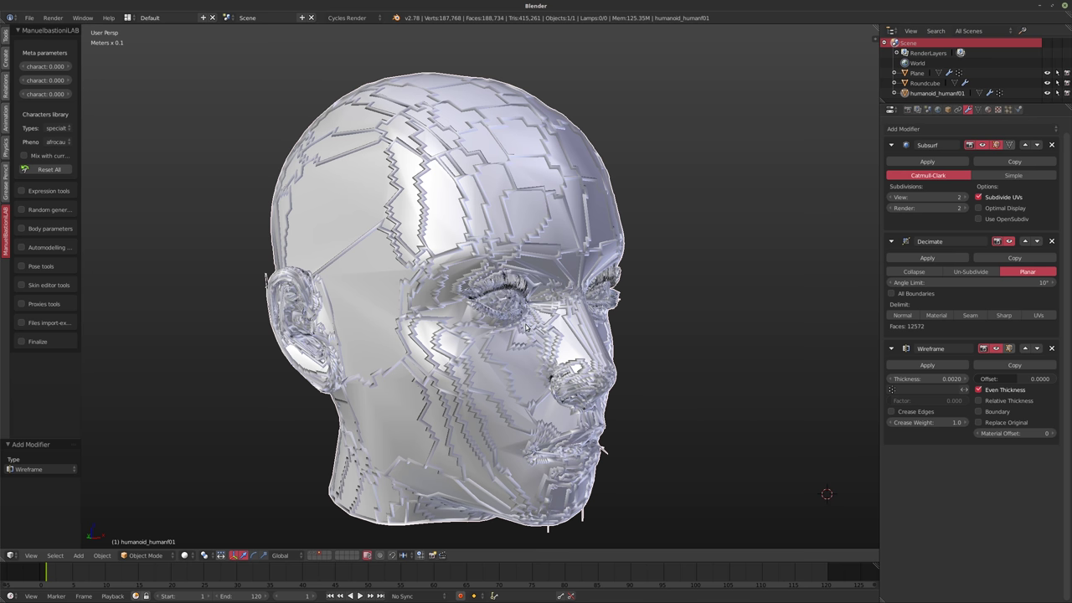
scroll(526, 327, "down", 2)
middle_click_drag(526, 327, 573, 344)
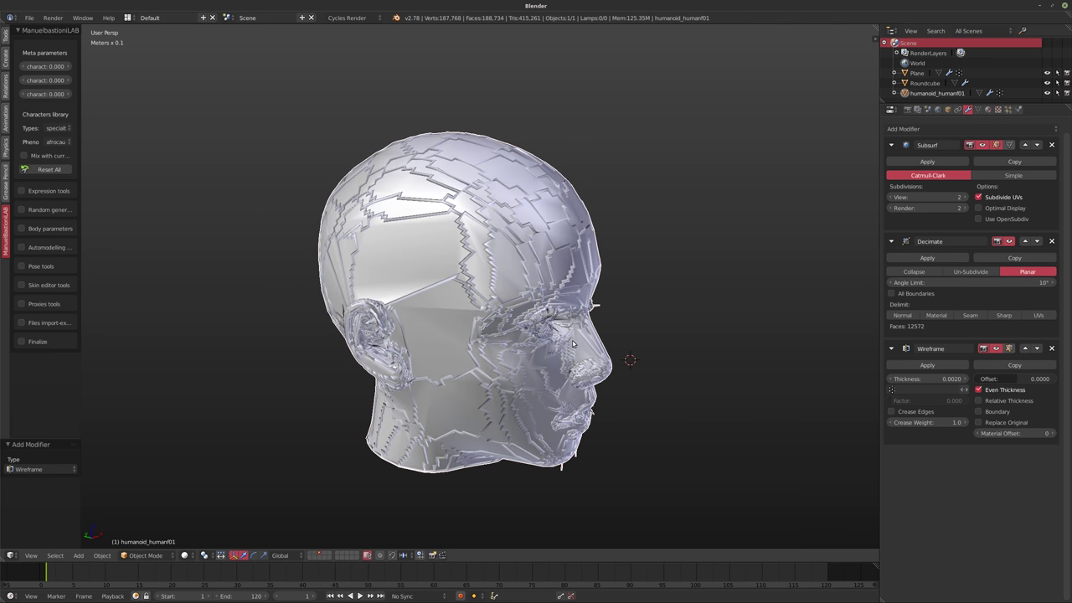
Switch to an empty layer, reset the 3D cursor to the origin and frame the grid.
left_click(327, 552)
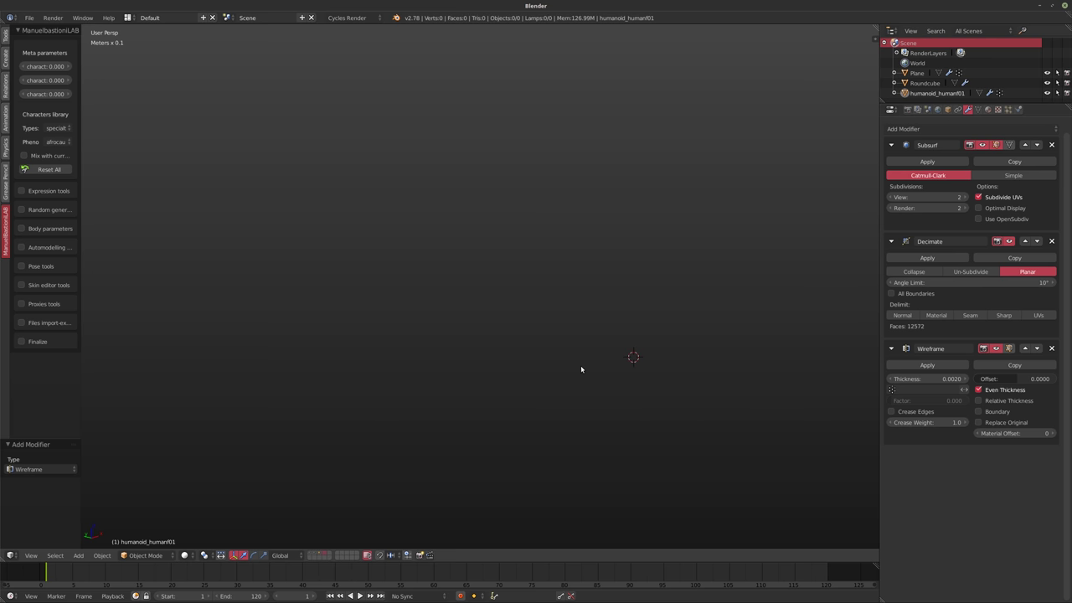
key("shift+g")
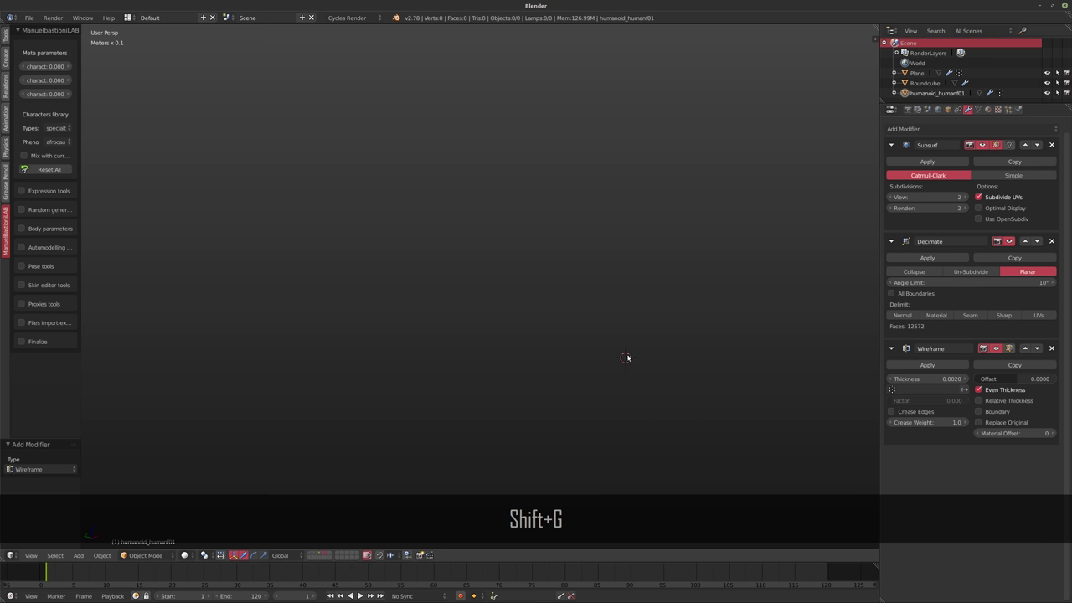
key("shift+c")
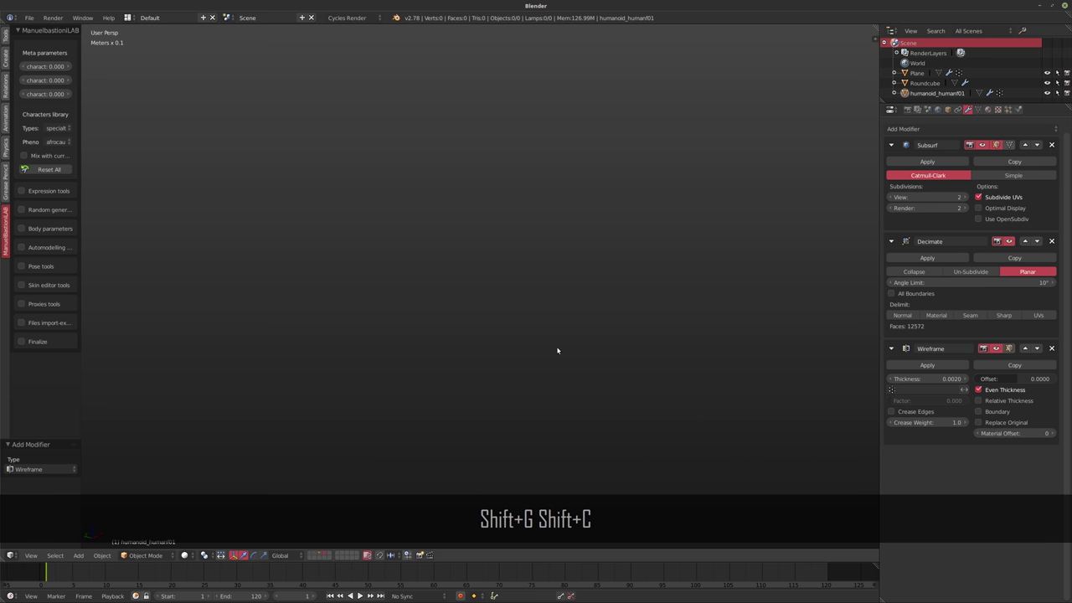
scroll(503, 276, "down", 8)
middle_click_drag(474, 326, 476, 226, "shift")
scroll(481, 335, "up", 4)
middle_click_drag(479, 387, 504, 304, "shift")
Add a Round Cube at the origin and give it a Subdivision Surface modifier at level 3.
key("shift+a")
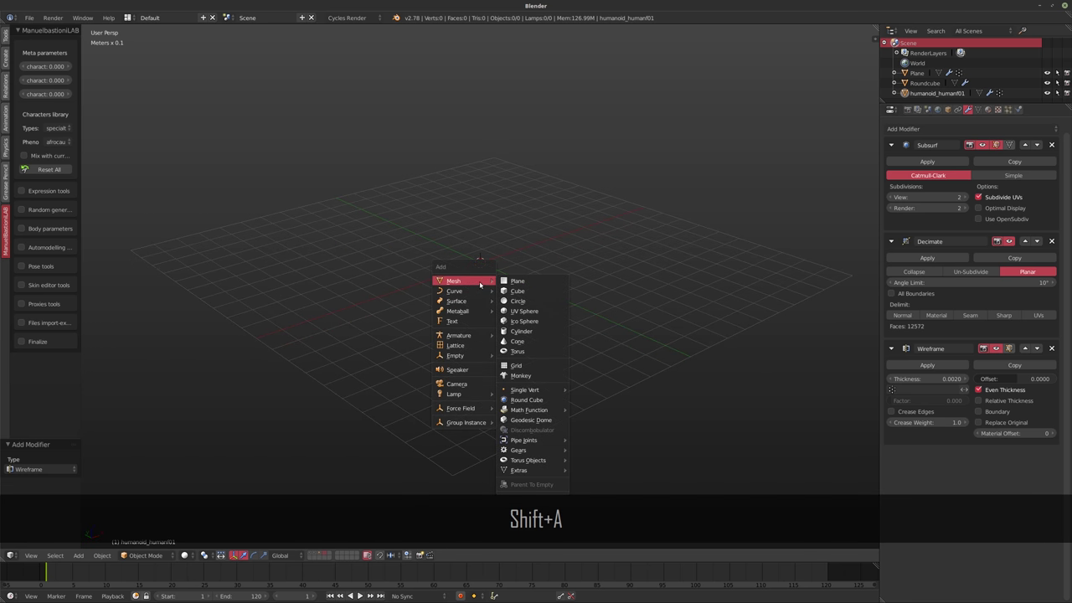
left_click(527, 400)
middle_click_drag(581, 325, 585, 274)
key("ctrl+3")
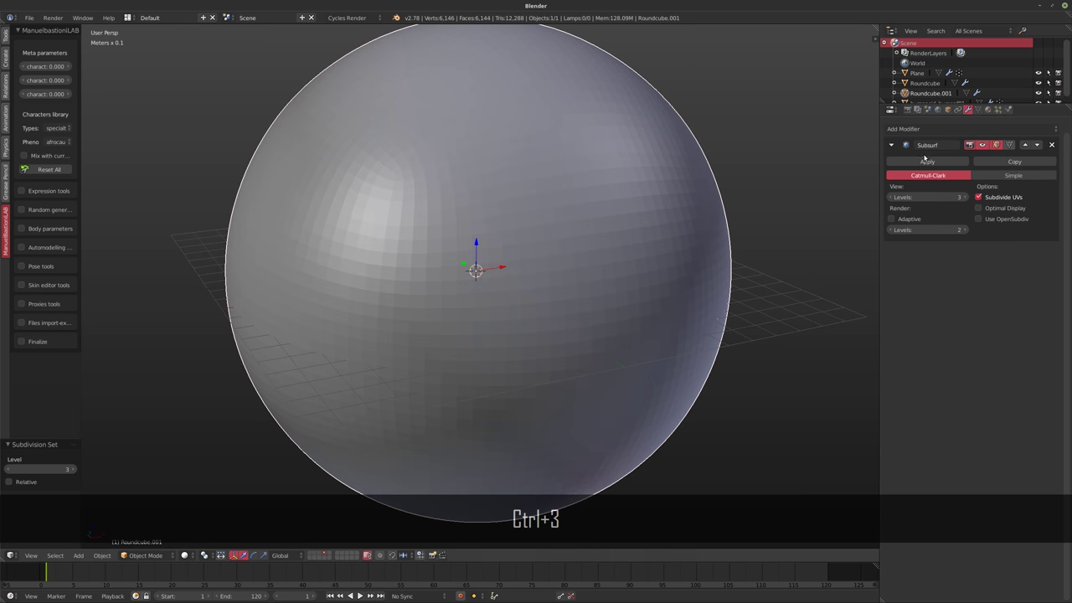
Add a Displace modifier to the new round cube and create a new texture for it.
left_click(921, 128)
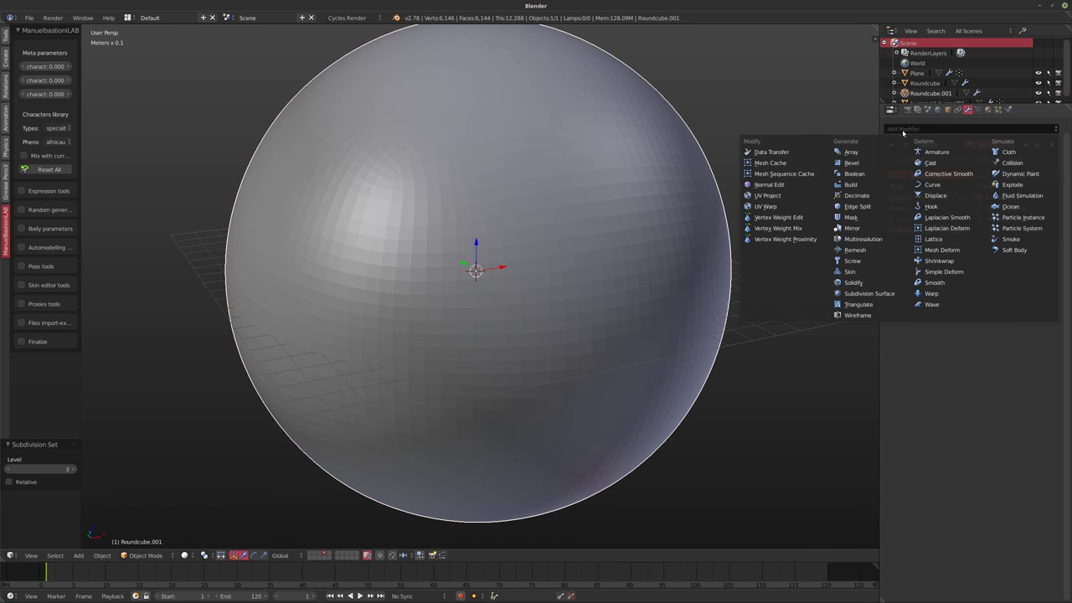
left_click(936, 199)
scroll(603, 282, "down", 3)
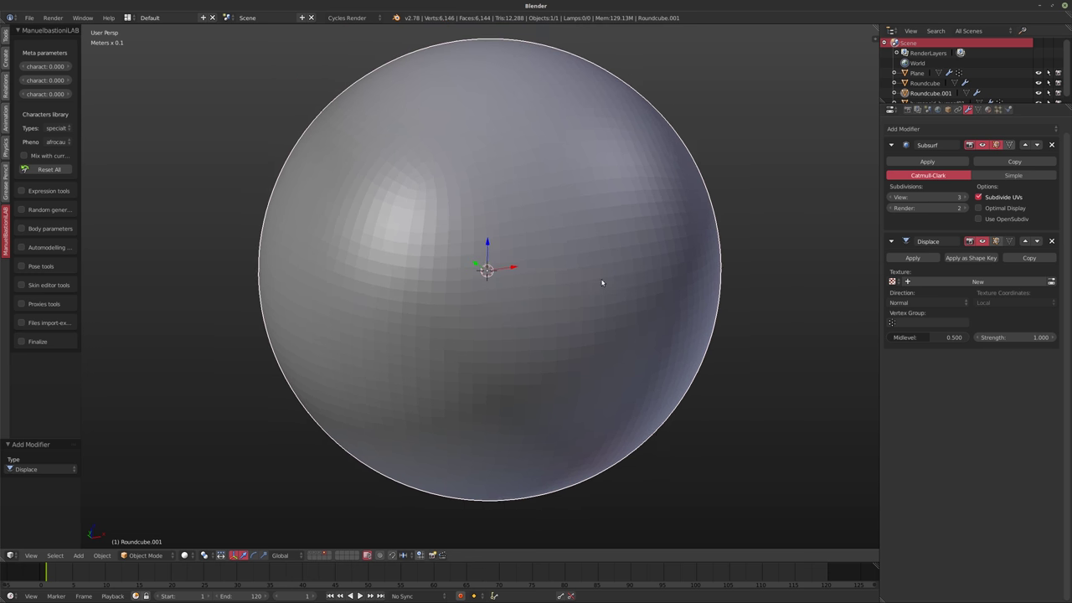
left_click(925, 283)
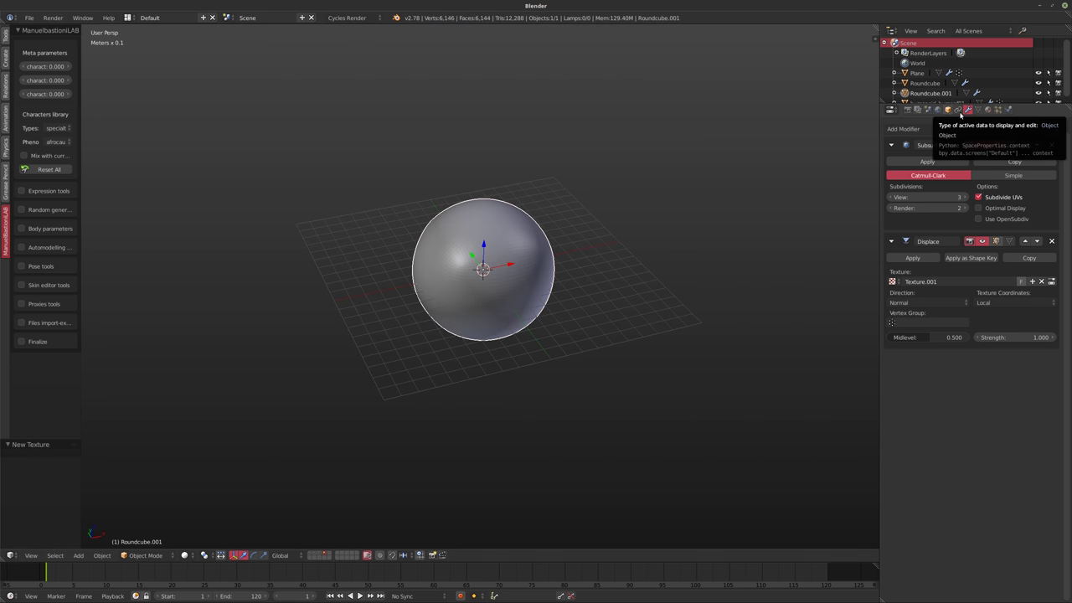
Look for the displacement texture's settings in the round cube's physics, material and modifier properties.
left_click(1008, 109)
middle_click_drag(709, 208, 523, 229)
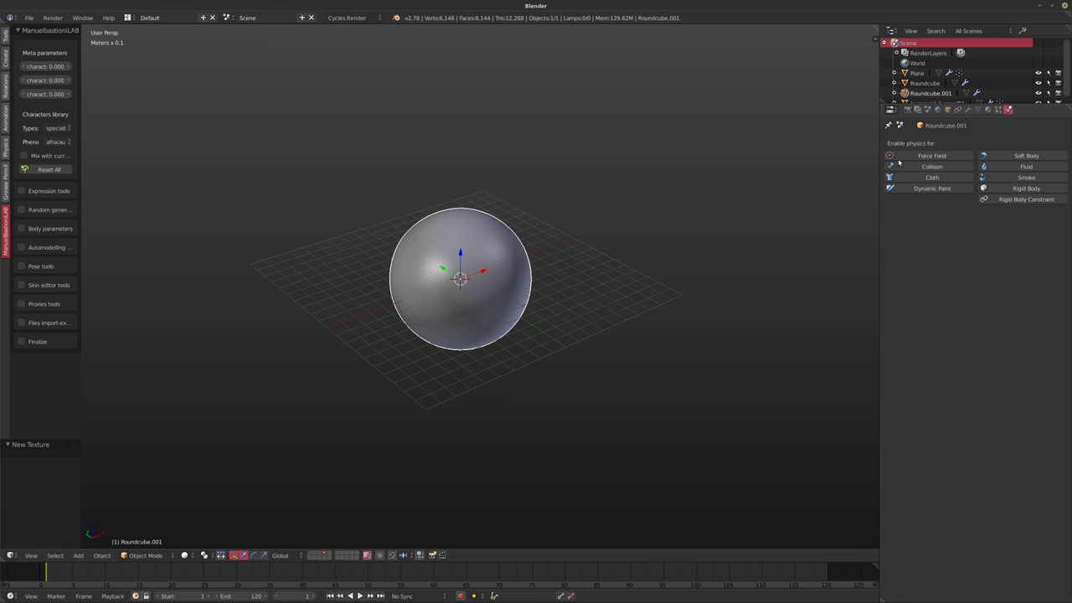
left_click(967, 110)
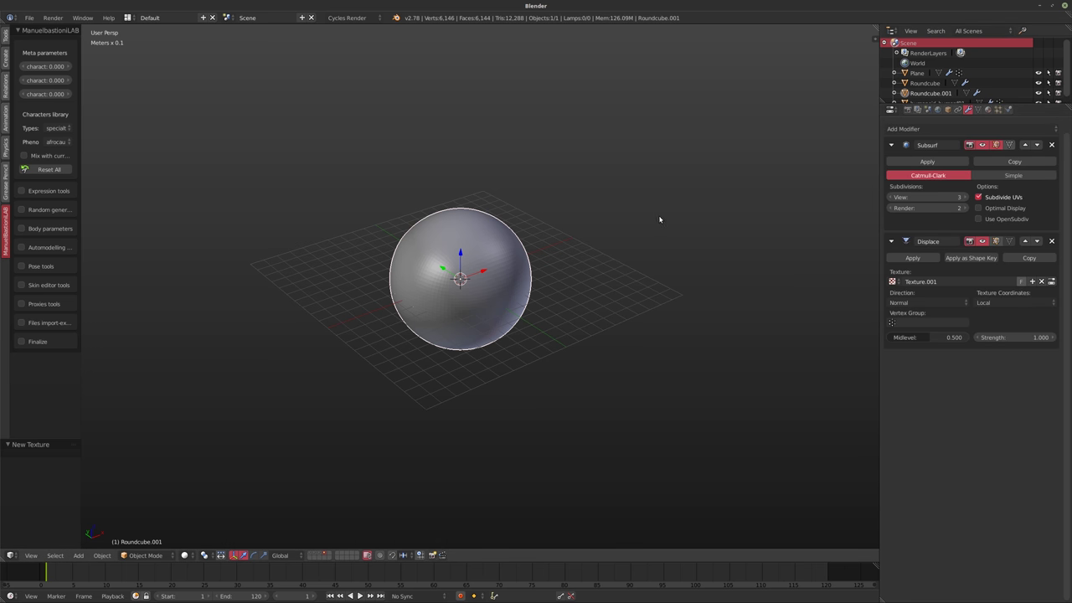
middle_click_drag(659, 219, 628, 226)
left_click(987, 109)
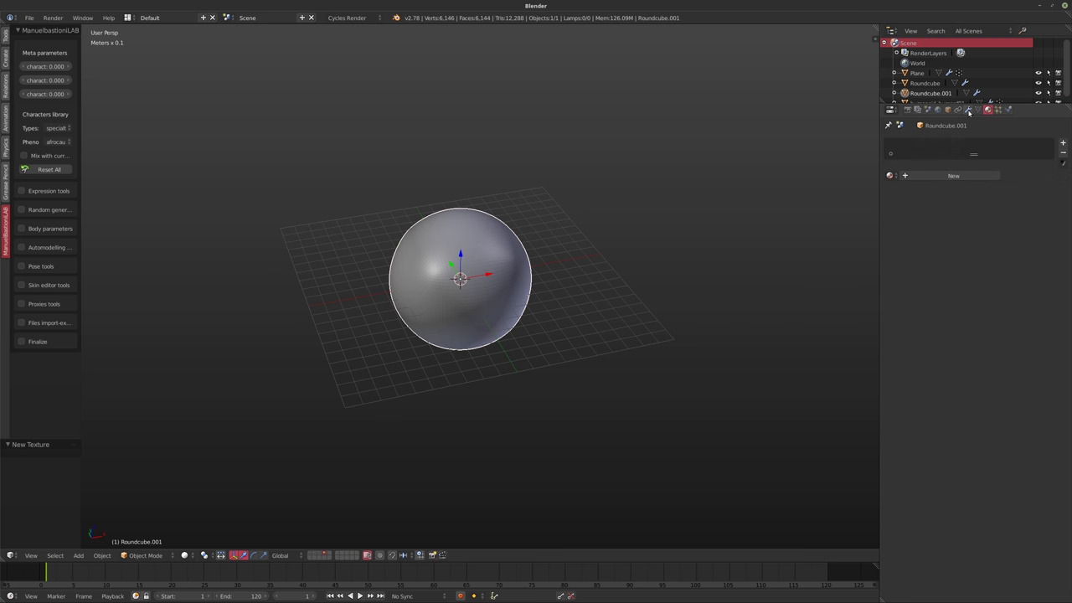
left_click(969, 109)
middle_click_drag(612, 268, 622, 278)
scroll(921, 84, "down", 1)
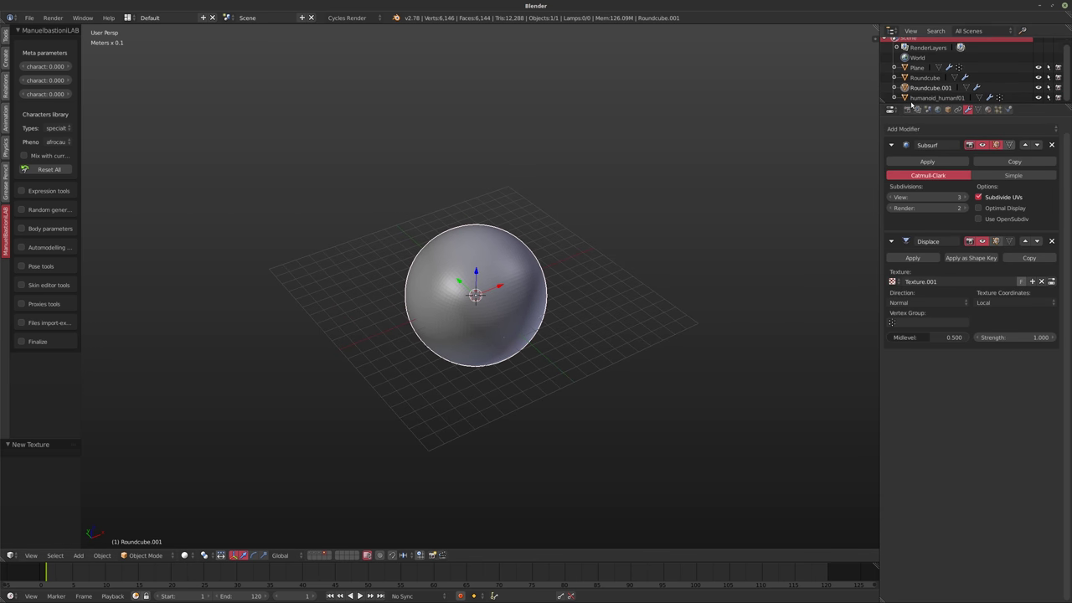
Check the modifiers of the earlier round cube and the humanoid head, then return to the new round cube's modifiers.
left_click(924, 77)
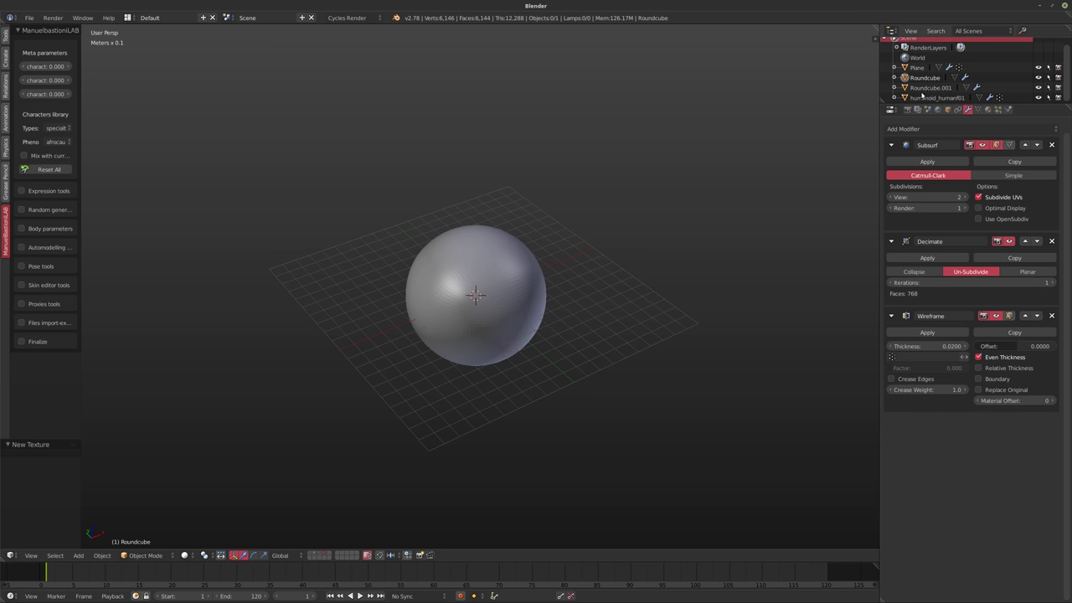
left_click(925, 97)
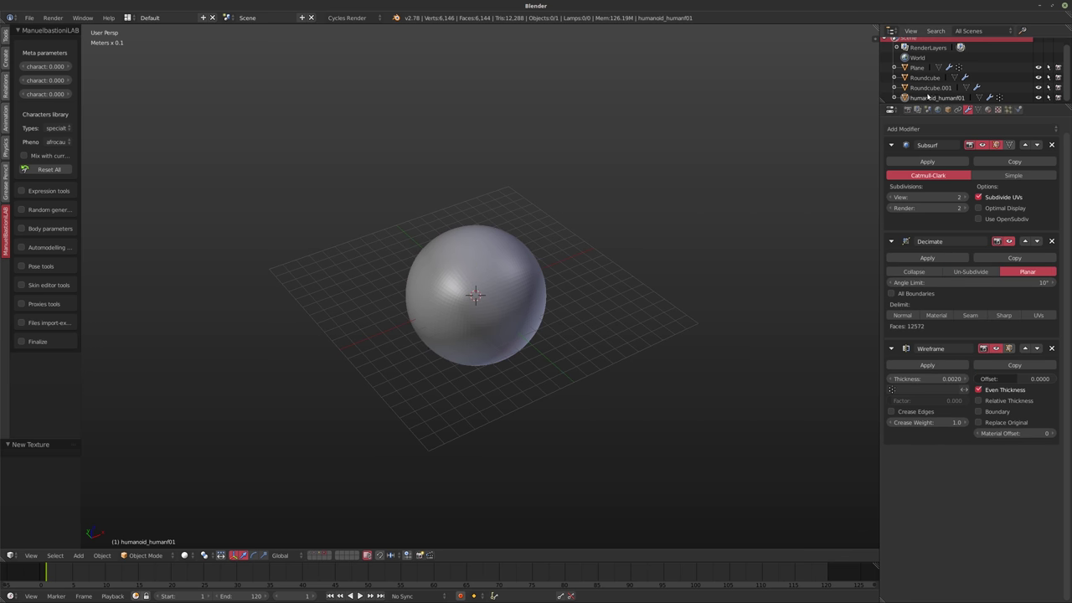
left_click(928, 87)
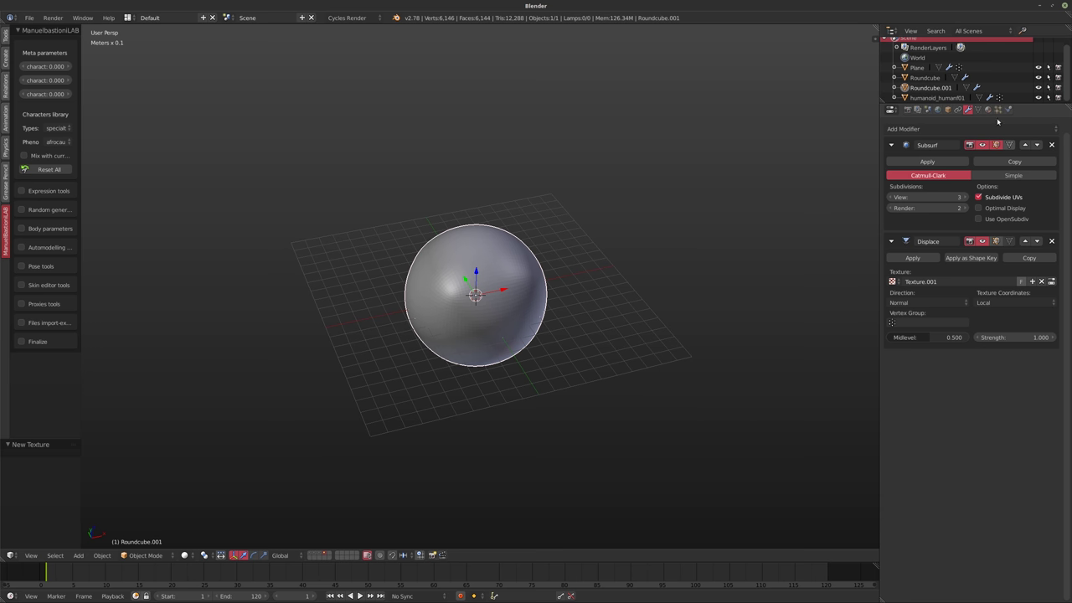
left_click(909, 111)
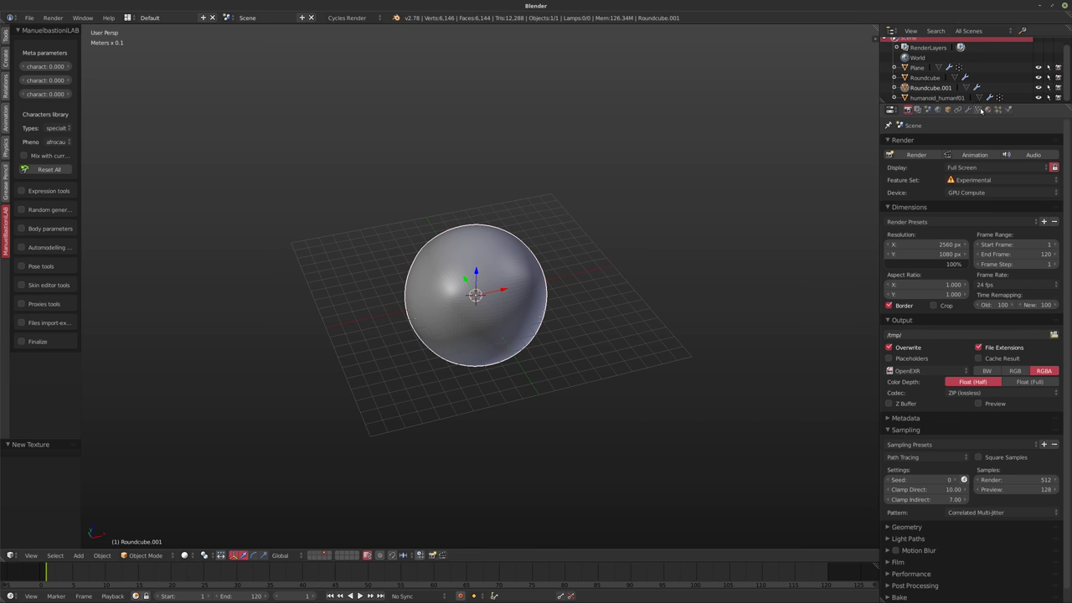
left_click(998, 110)
middle_click_drag(603, 189, 639, 194)
key("a")
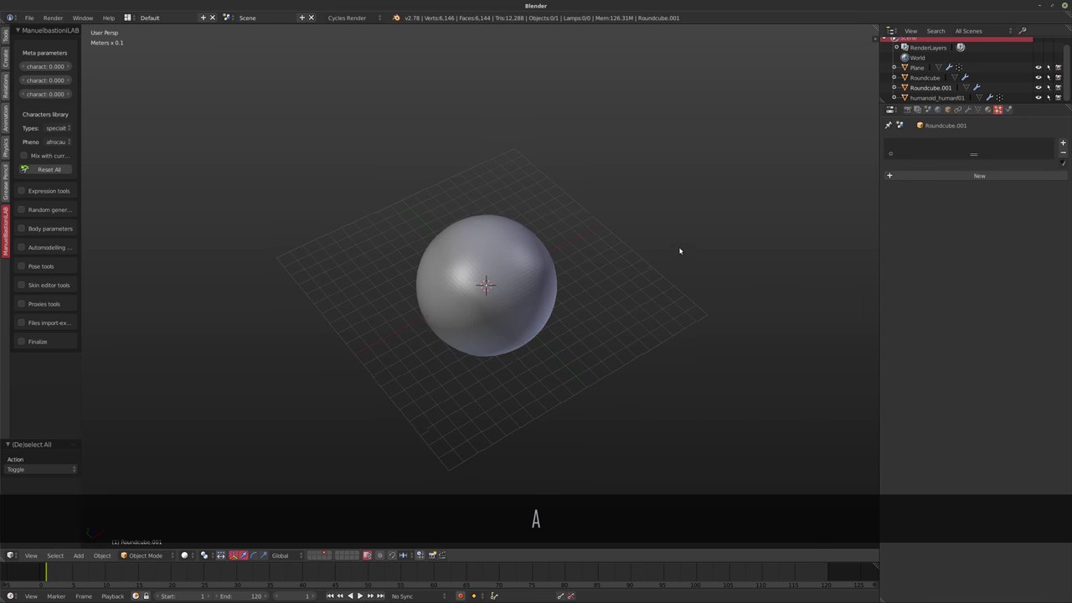
right_click(511, 255)
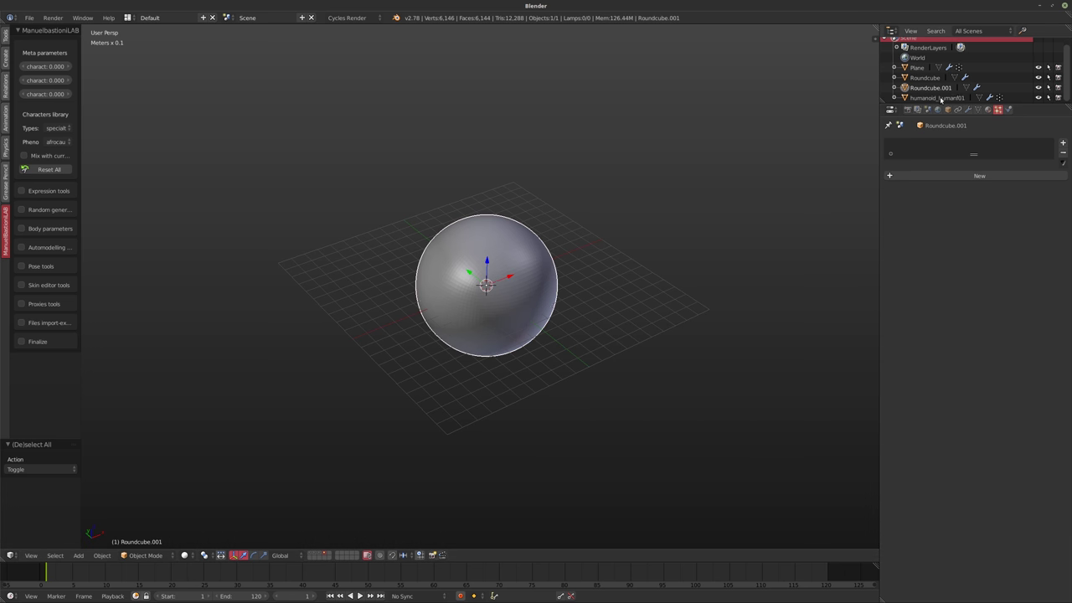
left_click(967, 110)
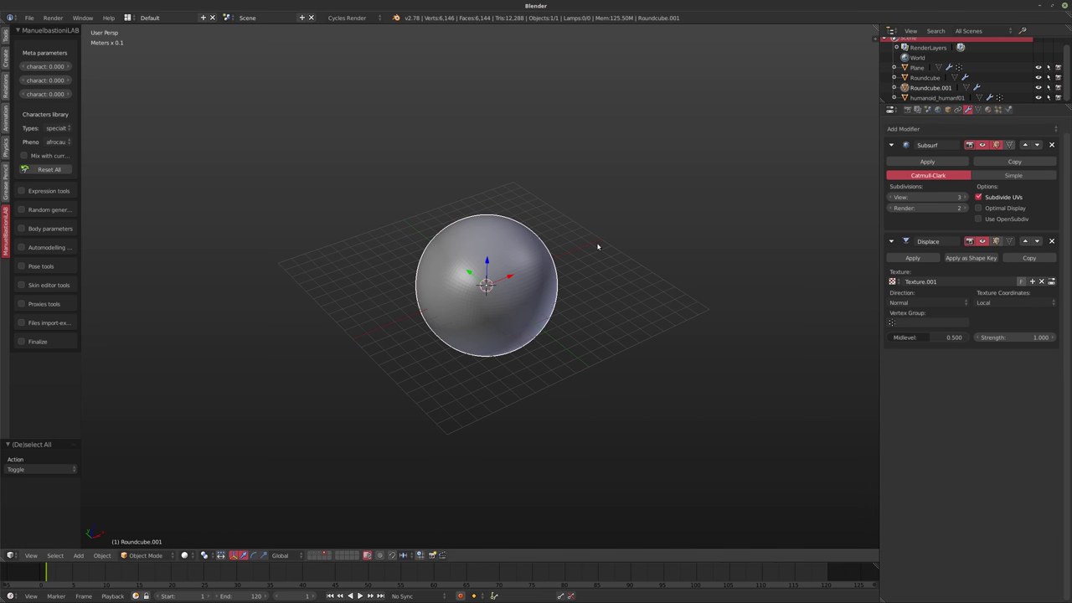
Assign the existing texture named Texture to the new round cube's Displace modifier.
middle_click_drag(598, 244, 612, 249)
left_click(892, 282)
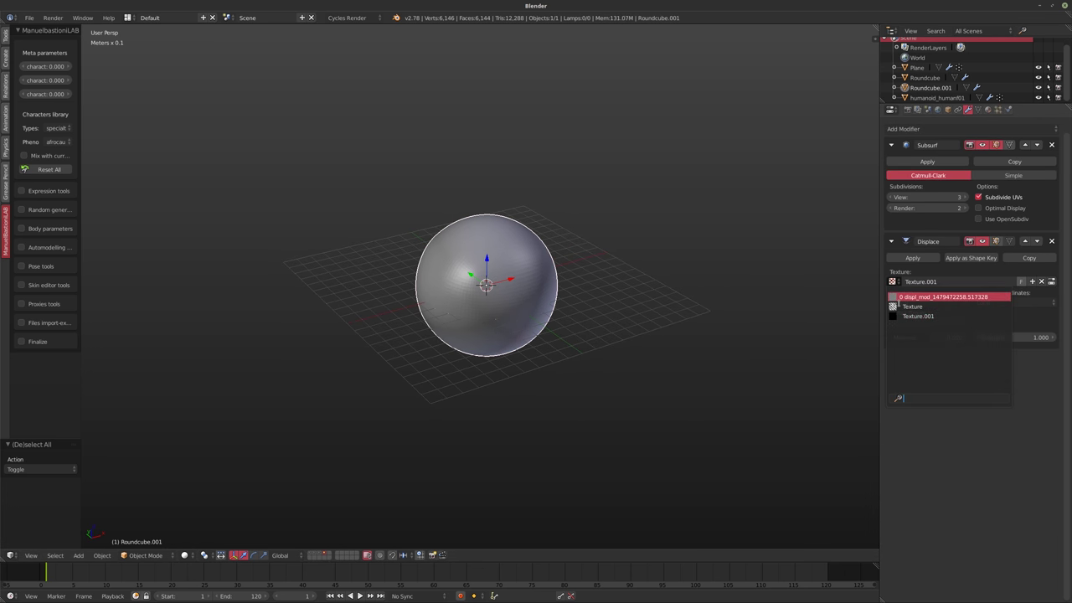
left_click(902, 306)
left_click(892, 282)
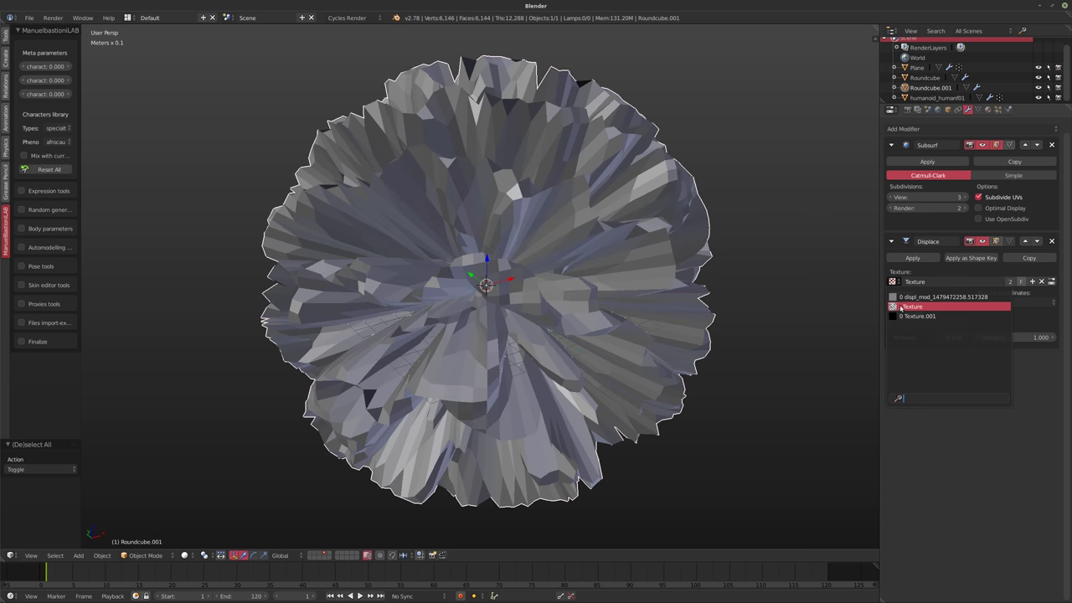
left_click(901, 308)
middle_click_drag(616, 221, 607, 242)
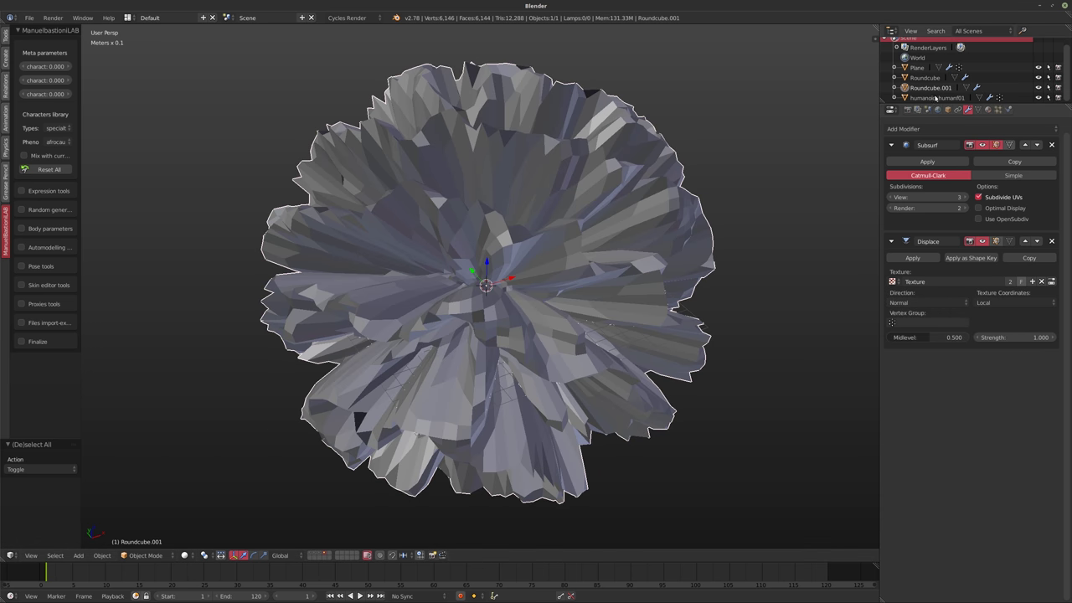
Show the Displace texture settings of the Plane, then make Roundcube.001 the active object again.
left_click(919, 68)
left_click(998, 109)
middle_click_drag(636, 191, 625, 203)
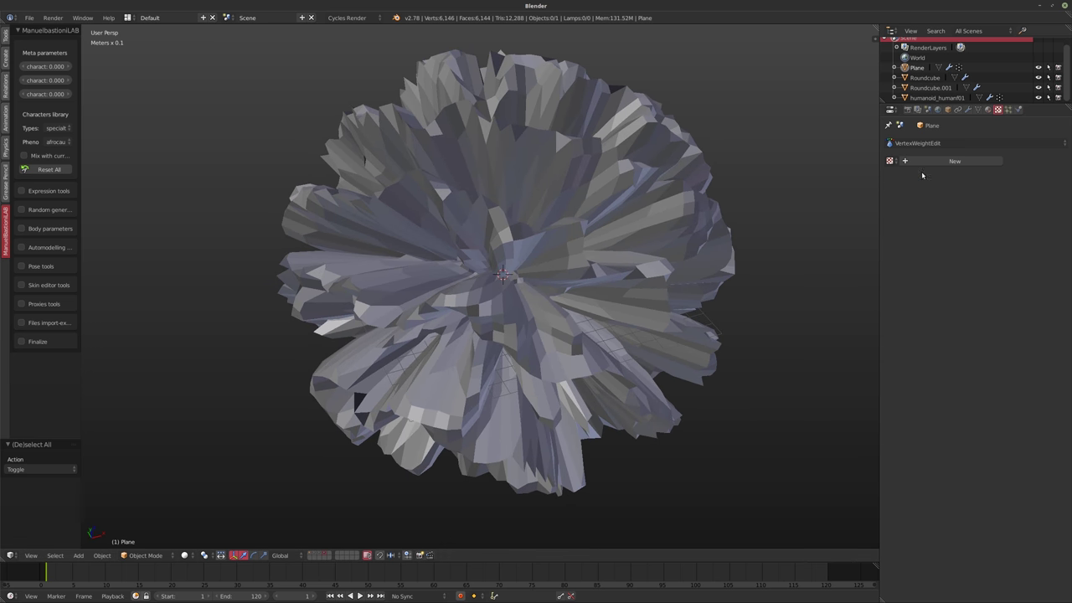
left_click(927, 145)
left_click(923, 101)
middle_click_drag(594, 240, 654, 233)
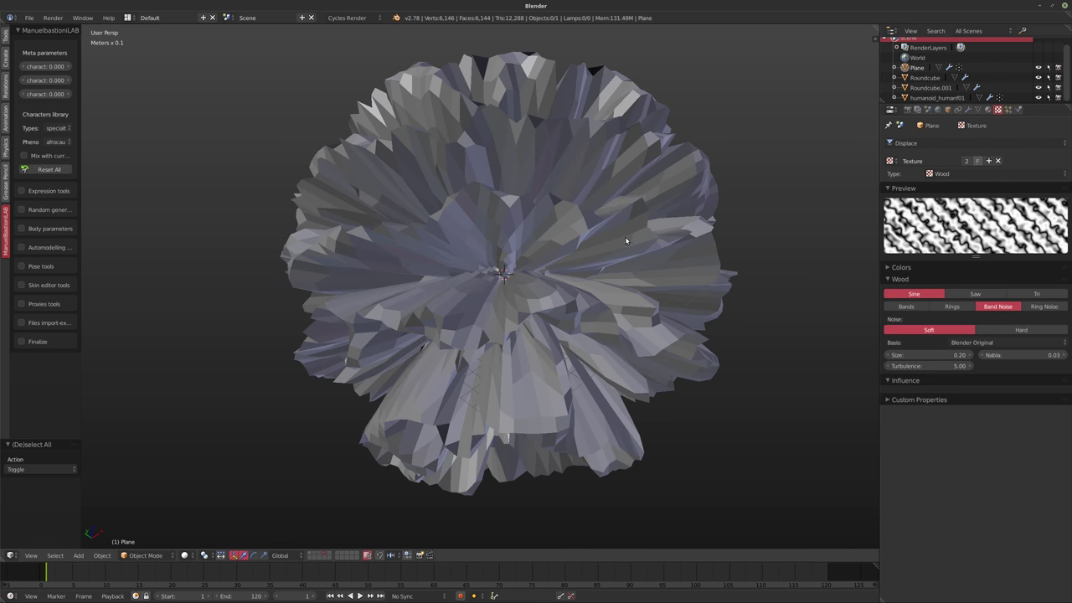
left_click(927, 87)
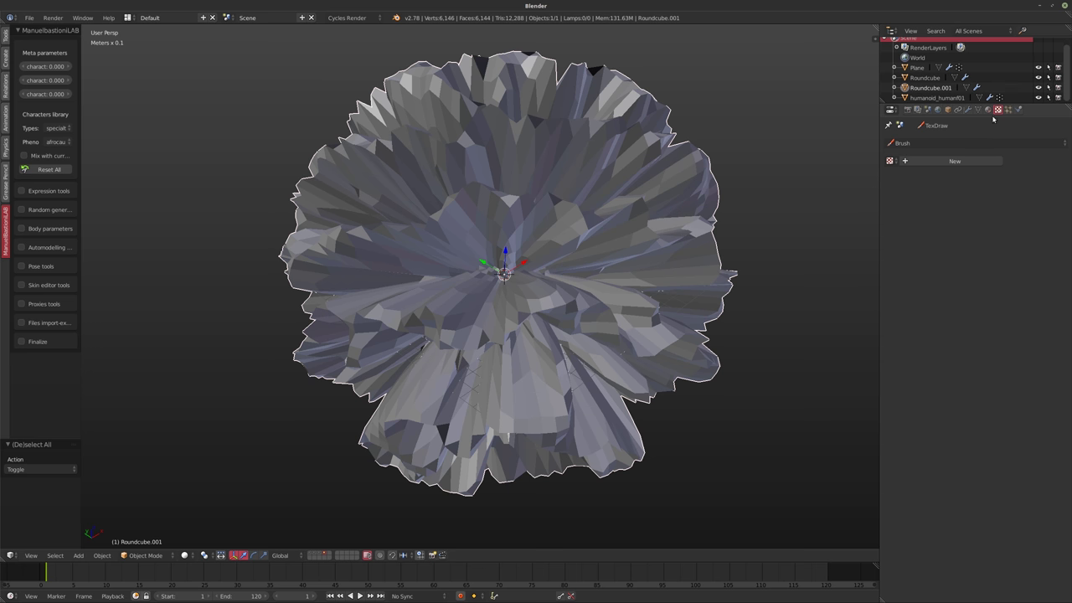
Show the Displace modifier's texture for the round cube and set its Wood noise size to 1.00.
left_click(938, 142)
left_click(922, 101)
middle_click_drag(678, 238, 595, 221)
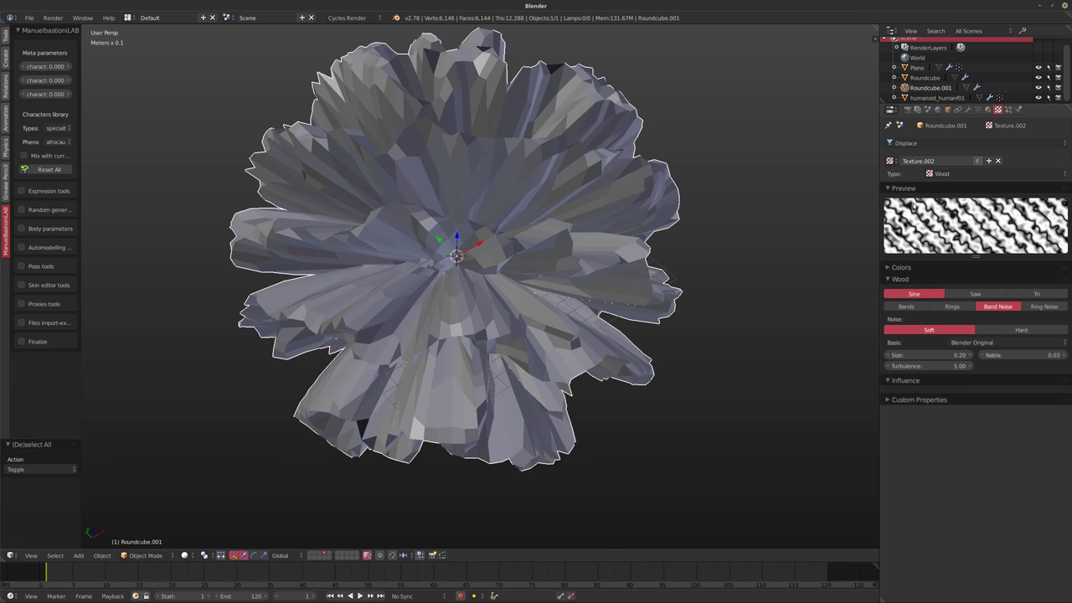
middle_click_drag(800, 252, 706, 278)
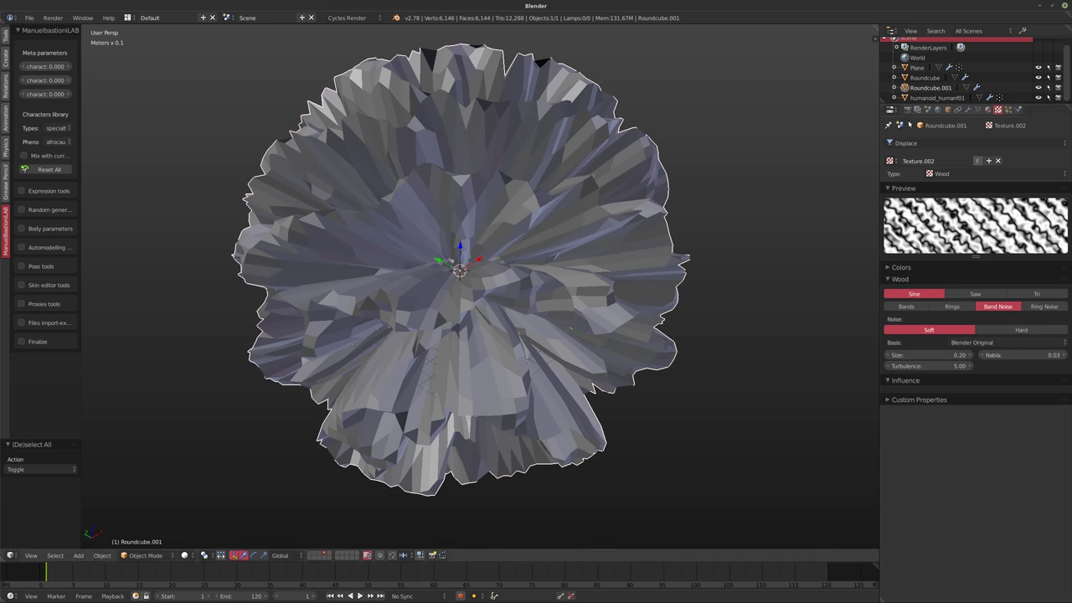
middle_click_drag(523, 237, 506, 242)
left_click_drag(921, 355, 969, 355)
middle_click_drag(520, 305, 570, 284)
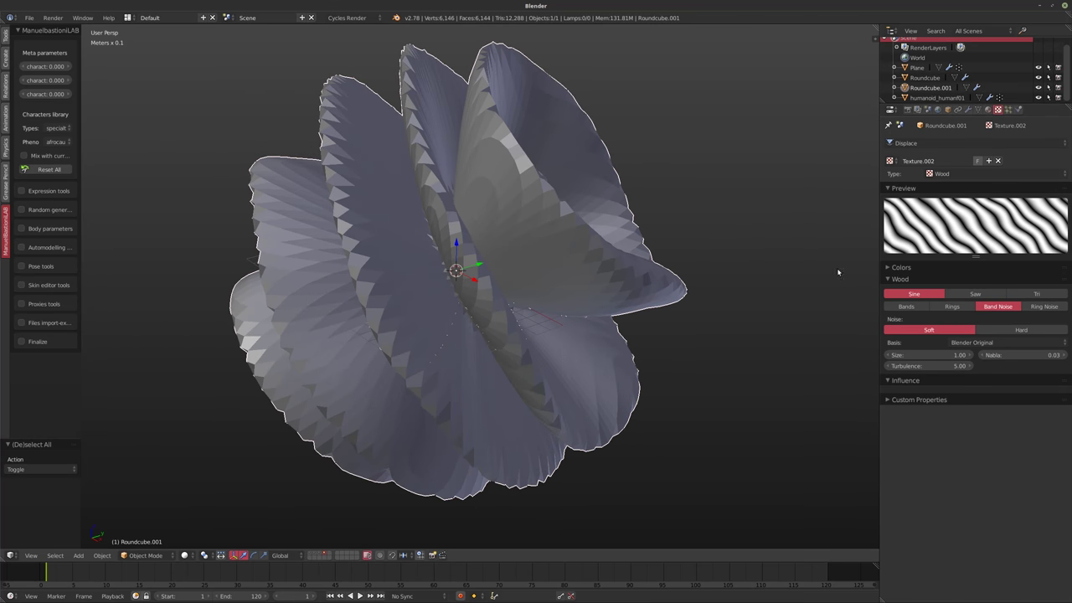
Change the round cube's displacement texture type to Voronoi.
scroll(951, 175, "up", 3, "ctrl")
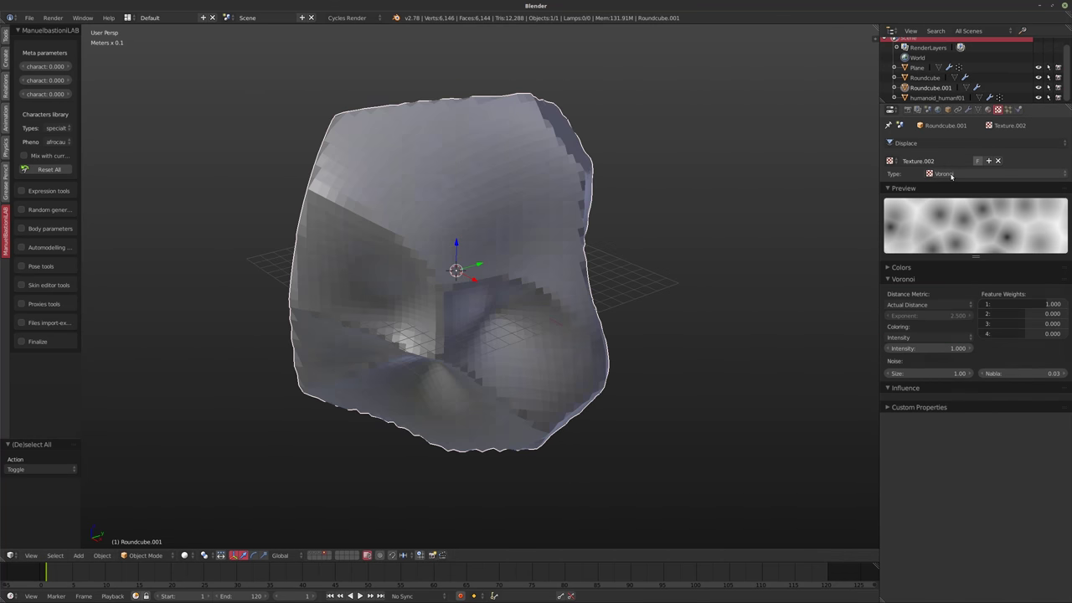
scroll(950, 175, "down", 1, "ctrl")
middle_click_drag(640, 305, 605, 287)
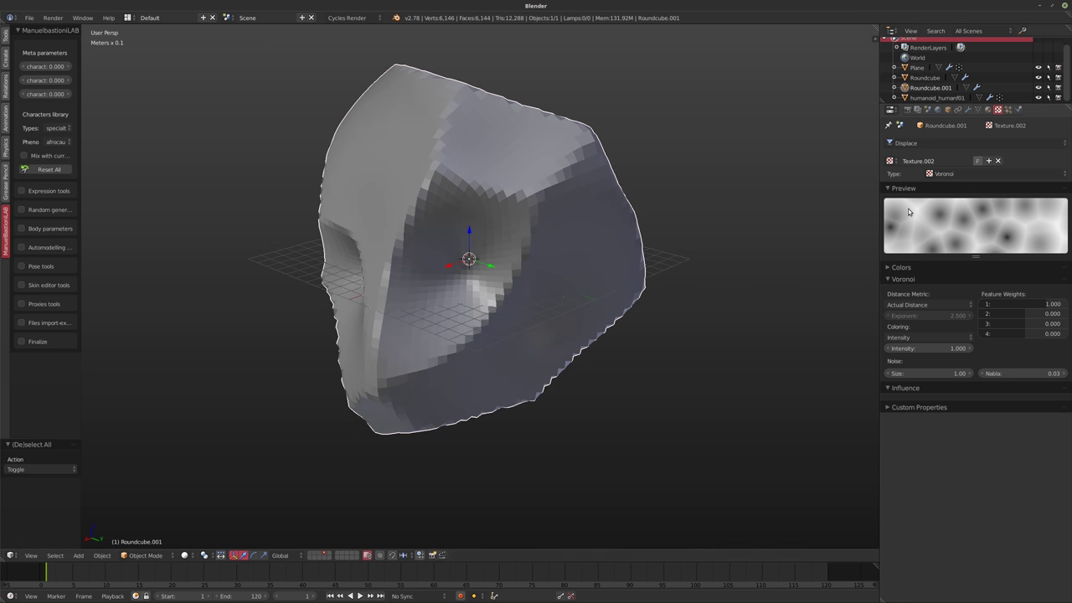
Set the Voronoi texture's coloring to Position and Outline and its noise size to 0.52.
left_click(910, 336)
left_click(917, 312)
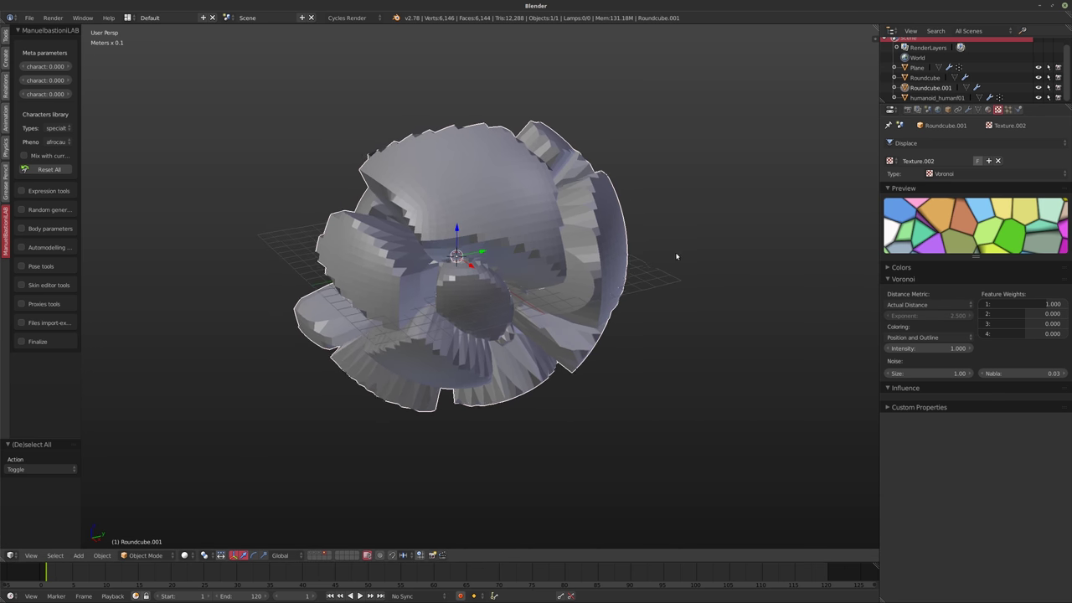
middle_click_drag(691, 263, 804, 268)
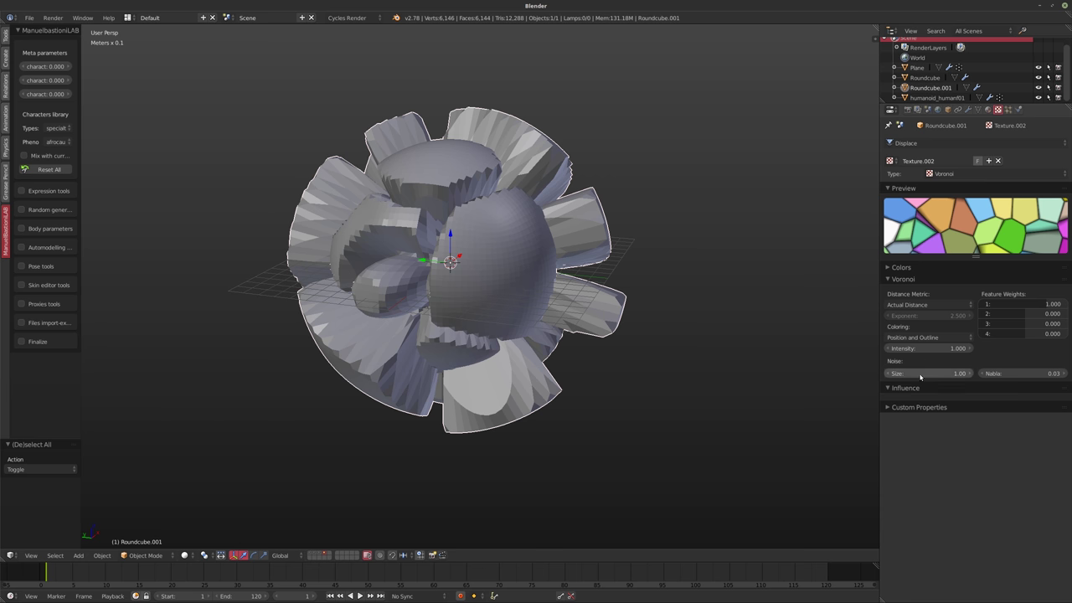
left_click_drag(921, 375, 854, 376)
middle_click_drag(635, 294, 661, 289)
Raise the round cube's Subsurf view subdivisions to 6 and examine the displaced shape from several angles.
left_click(969, 110)
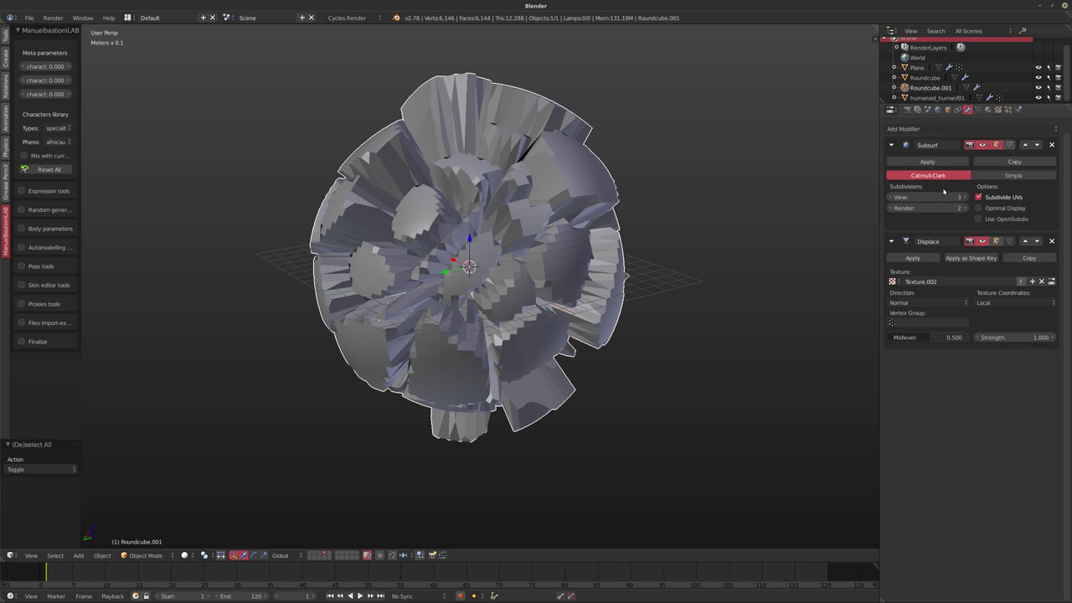
left_click(963, 198)
left_click(963, 198)
left_click(964, 198)
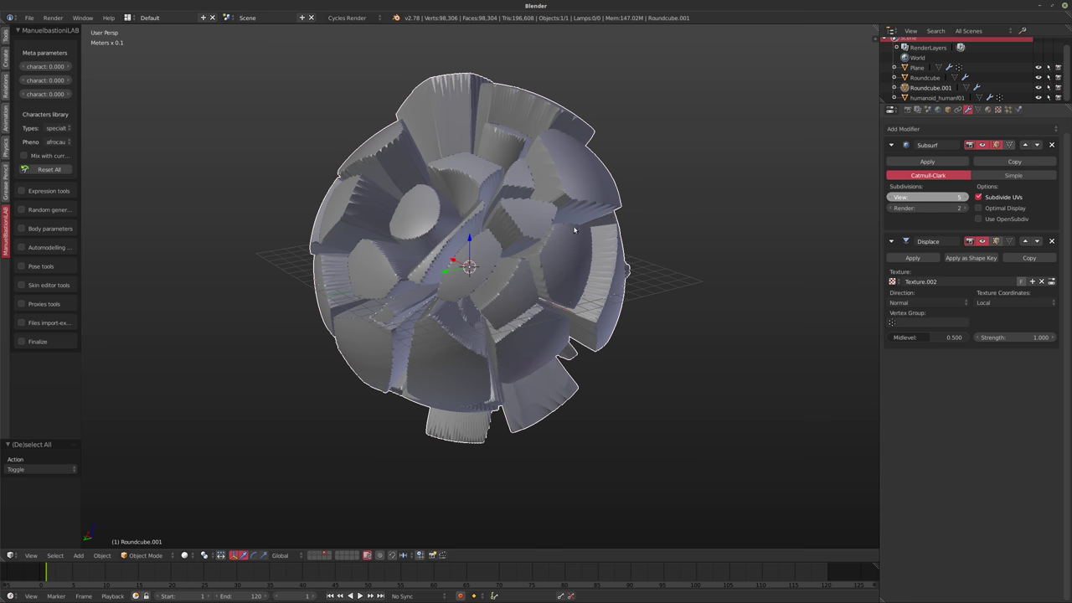
middle_click_drag(613, 227, 497, 186)
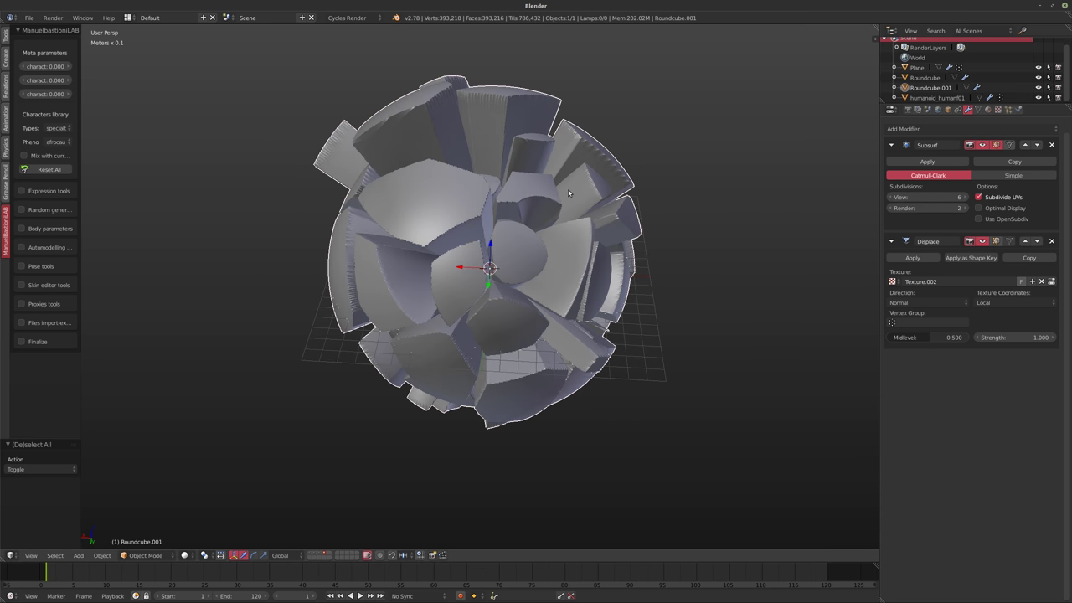
middle_click_drag(569, 201, 526, 160)
middle_click_drag(429, 236, 550, 208)
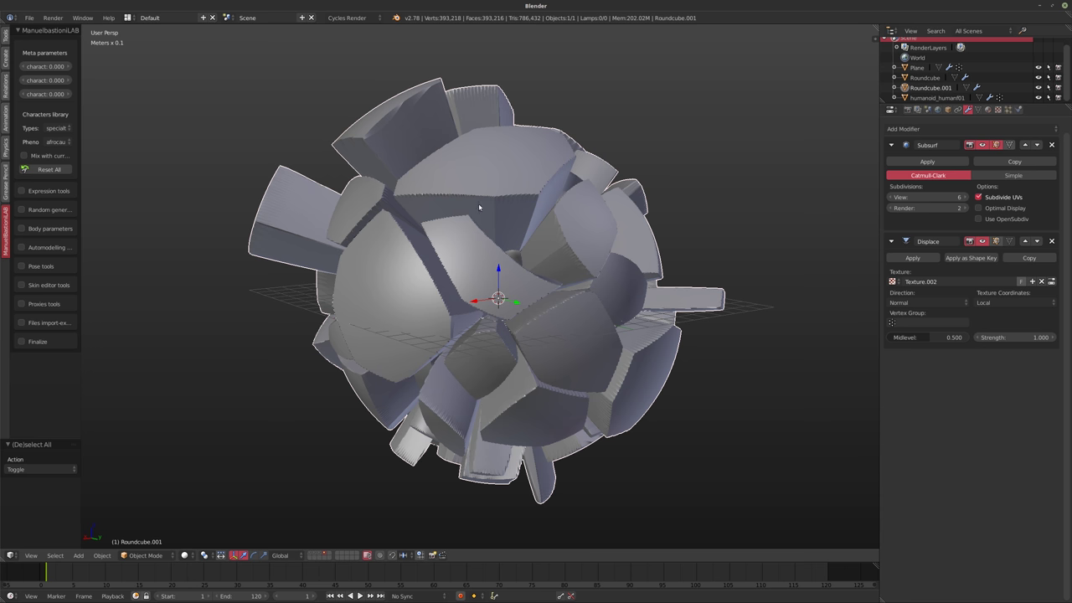
middle_click_drag(530, 227, 596, 169)
middle_click_drag(557, 241, 469, 255)
Add a Remesh modifier to the round cube after the Displace modifier and set its mode to Smooth.
left_click(913, 131)
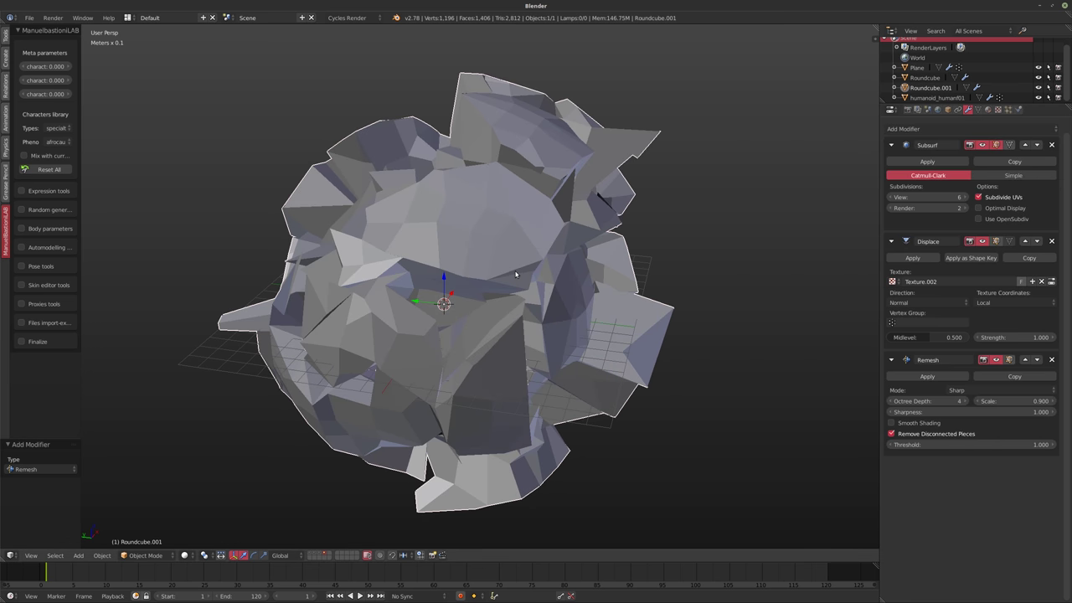
middle_click_drag(516, 280, 497, 241, "shift")
middle_click_drag(496, 241, 521, 248)
left_click(965, 390)
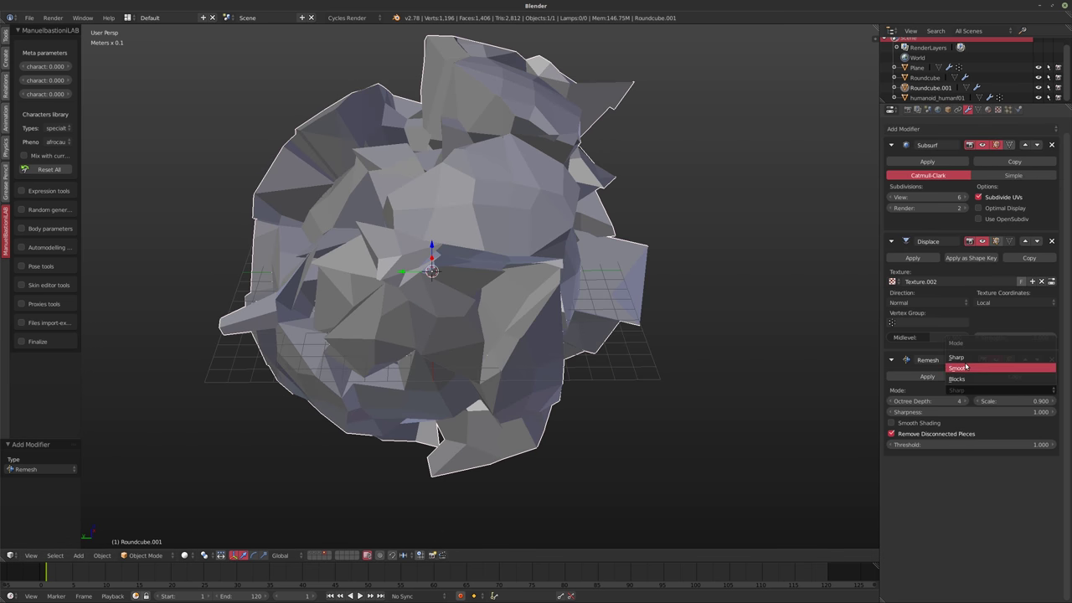
key("Return")
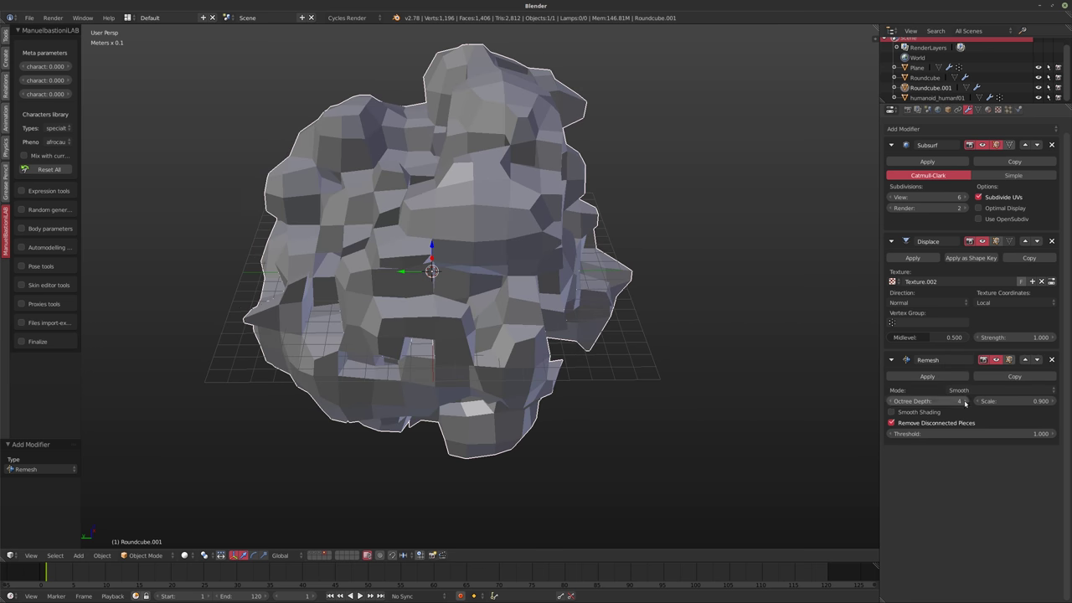
Raise the Remesh modifier's octree depth to 8 and turn on Smooth Shading.
left_click(965, 402)
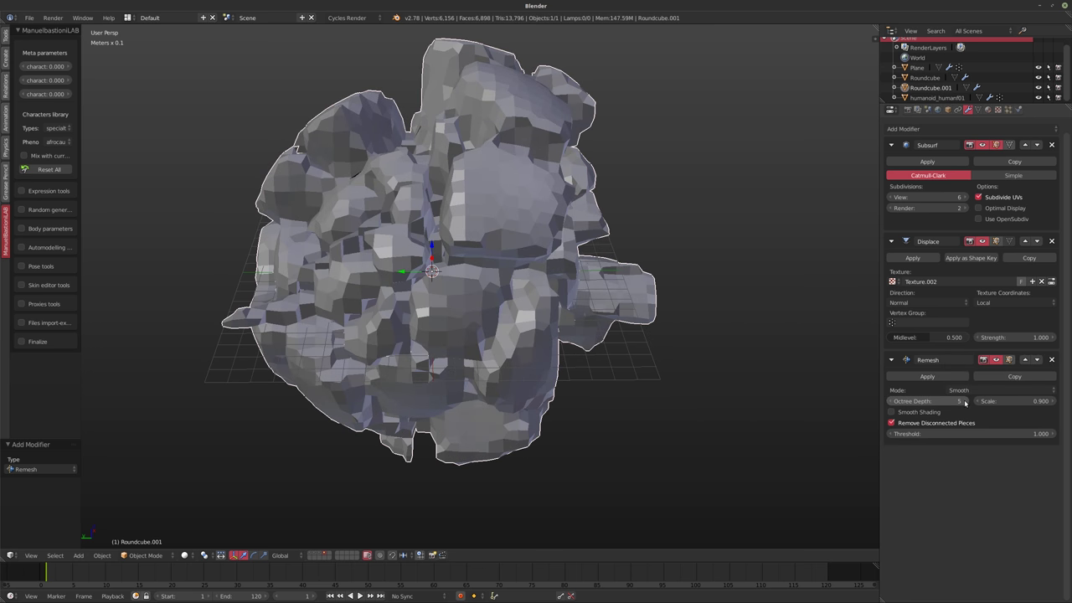
left_click(965, 402)
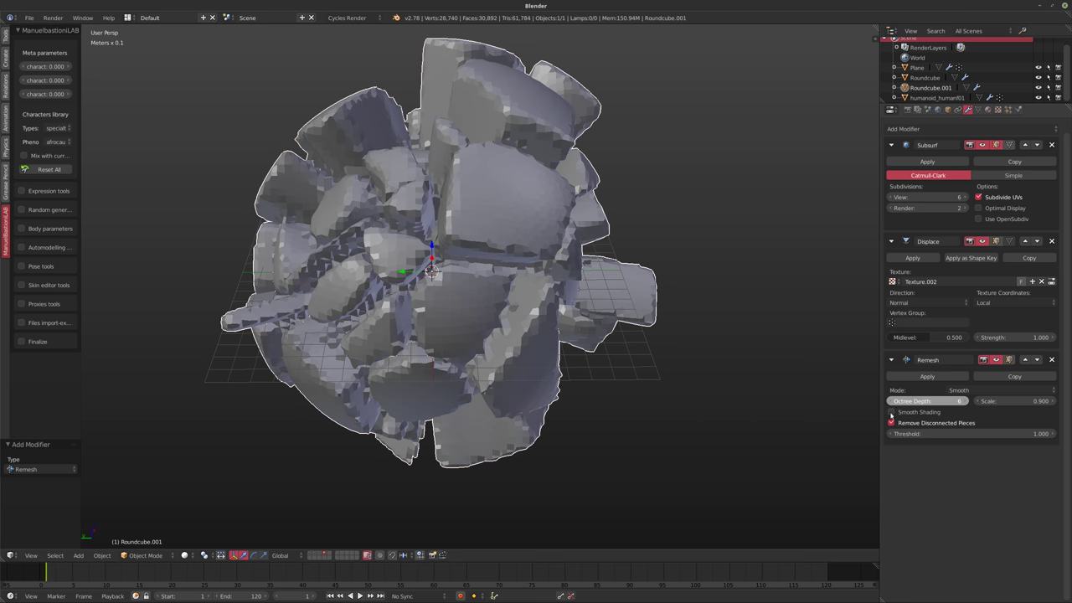
scroll(891, 405, "up", 1, "ctrl")
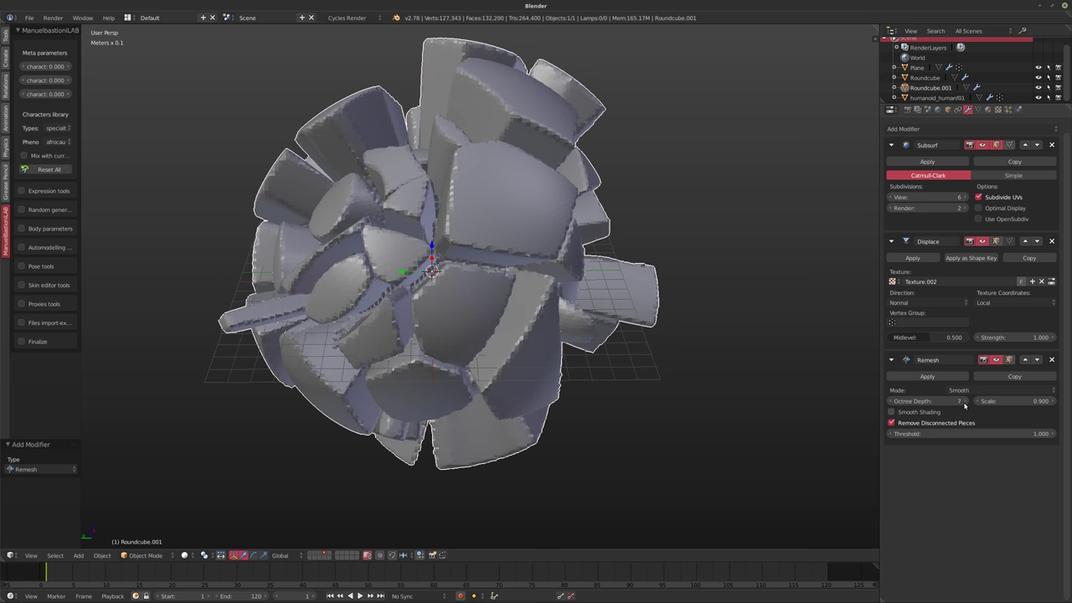
left_click(891, 412)
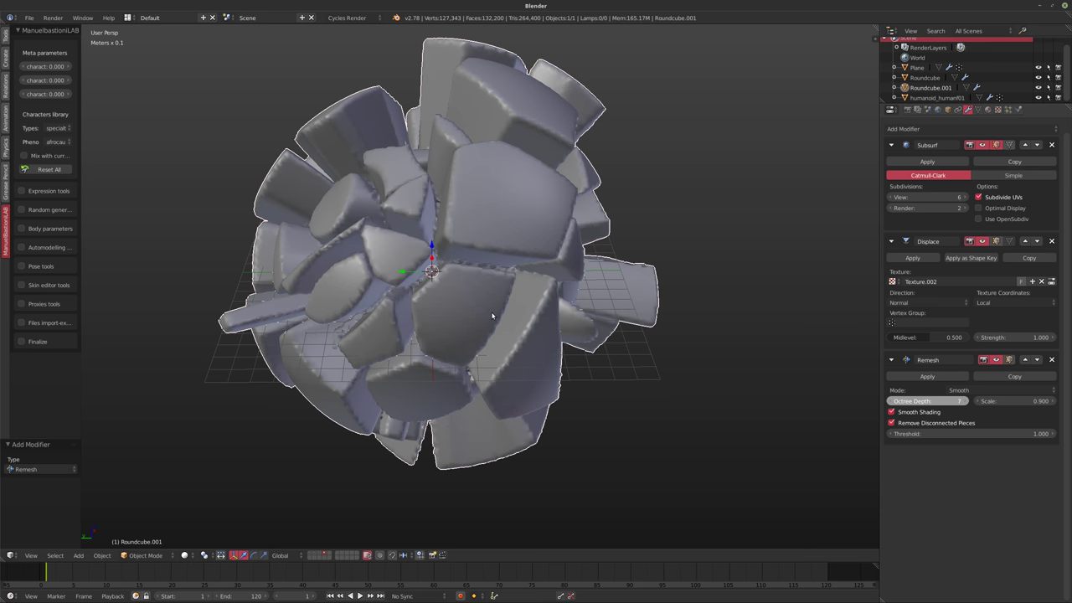
Examine the remeshed round cube's topology in wireframe display and its surface in solid display from several angles.
key("z")
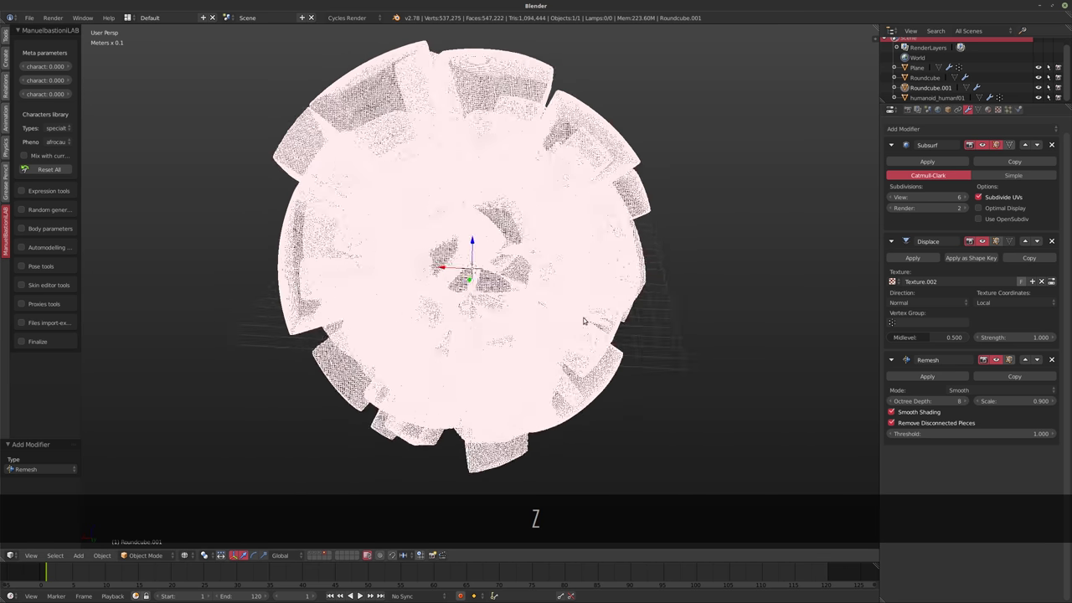
key("z")
mouse_move(585, 320)
middle_mouse_down()
mouse_move(526, 267)
mouse_move(493, 257)
middle_mouse_up()
scroll(544, 283, "up", 3)
scroll(493, 258, "down", 1)
middle_click_drag(555, 281, 443, 270)
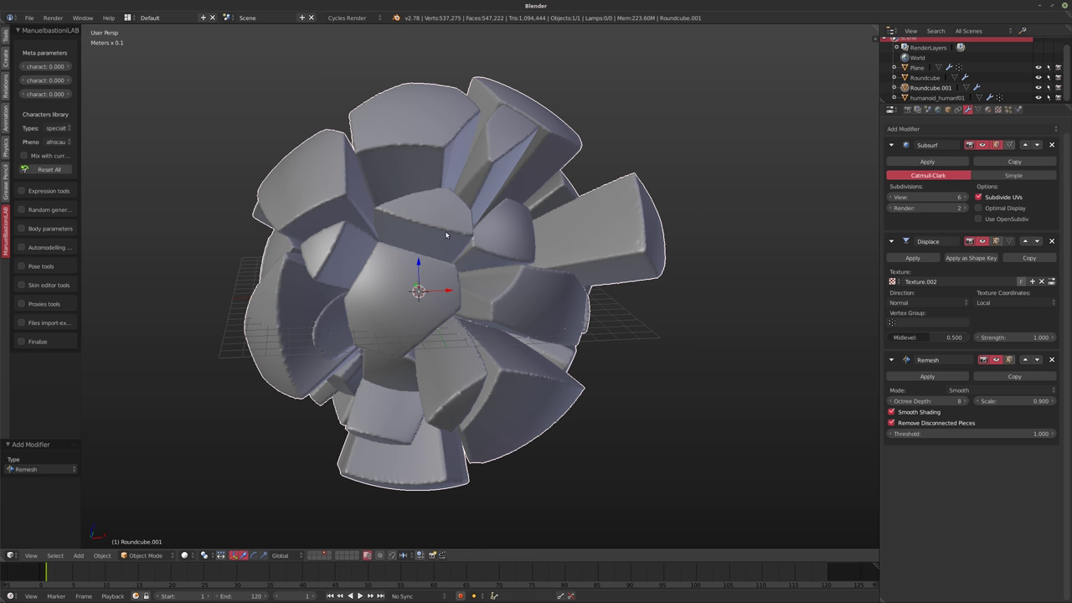
middle_click_drag(317, 292, 486, 266)
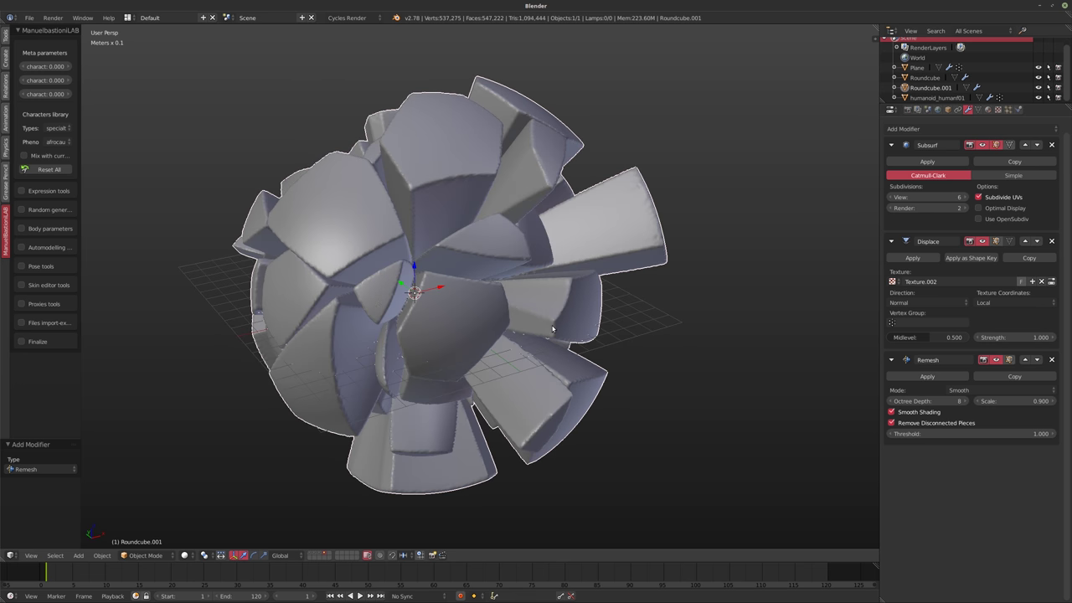
middle_click_drag(634, 320, 561, 291)
scroll(512, 289, "down", 1)
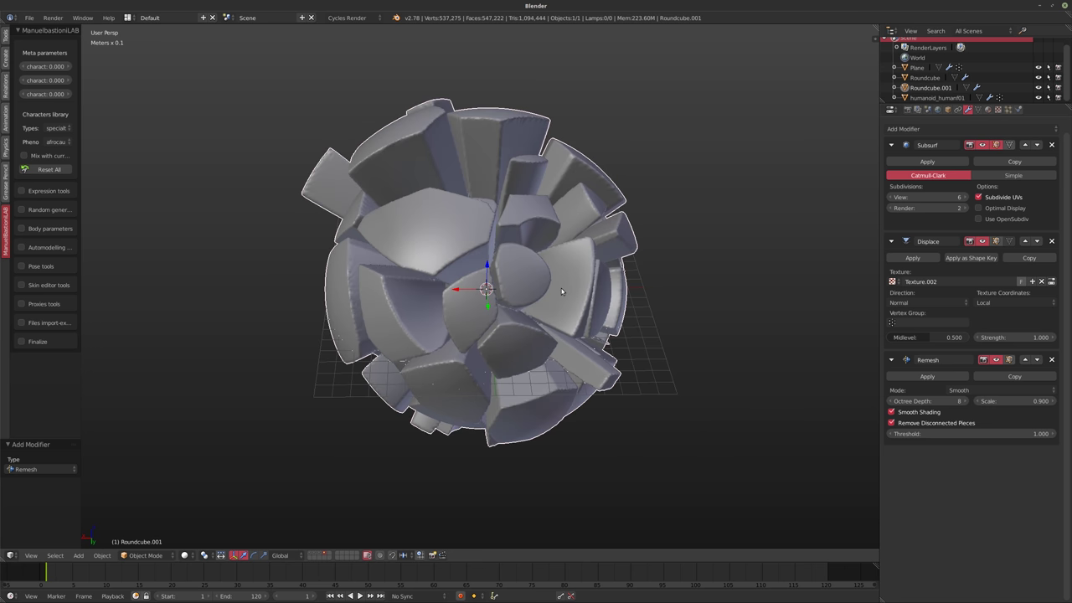
Lower the round cube's Subsurf view subdivisions to 3 and remove its Remesh modifier.
left_click(888, 198)
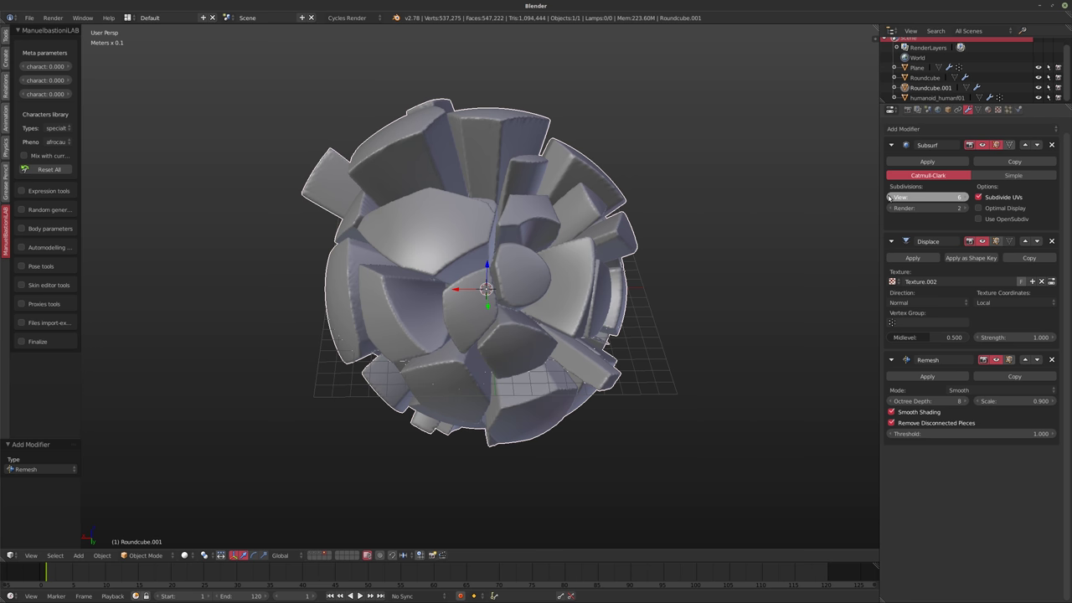
left_click(1053, 361)
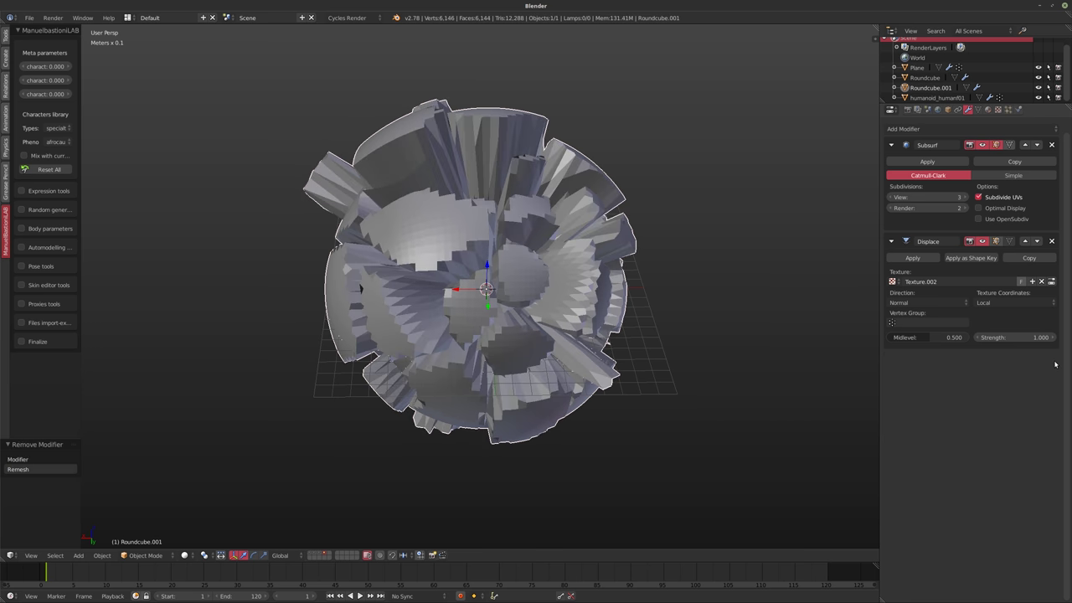
middle_click_drag(721, 306, 769, 314)
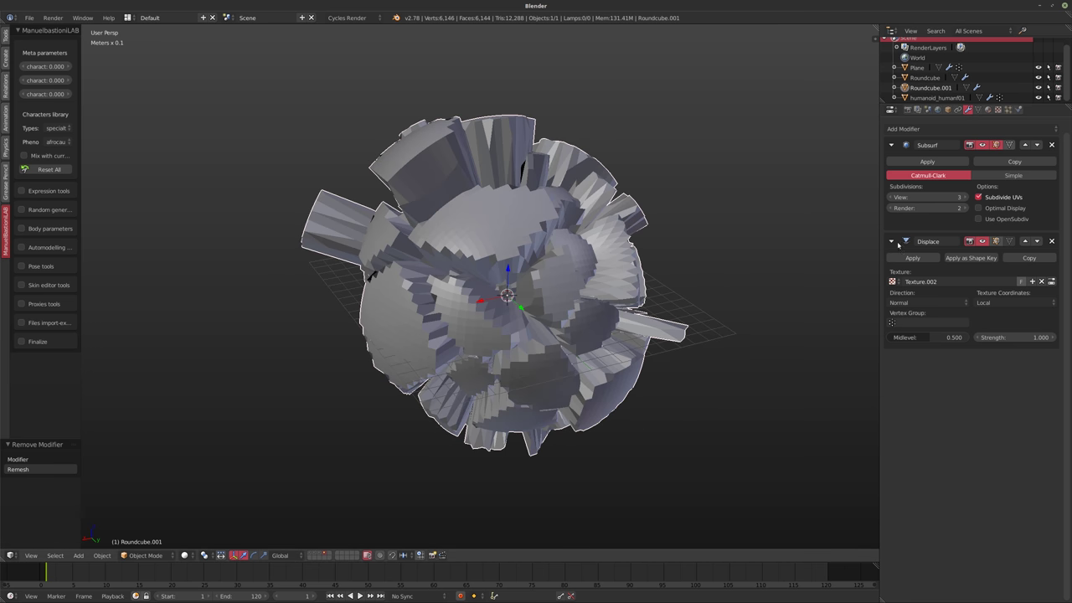
Change the round cube's displacement texture type to Stucci.
left_click(1003, 111)
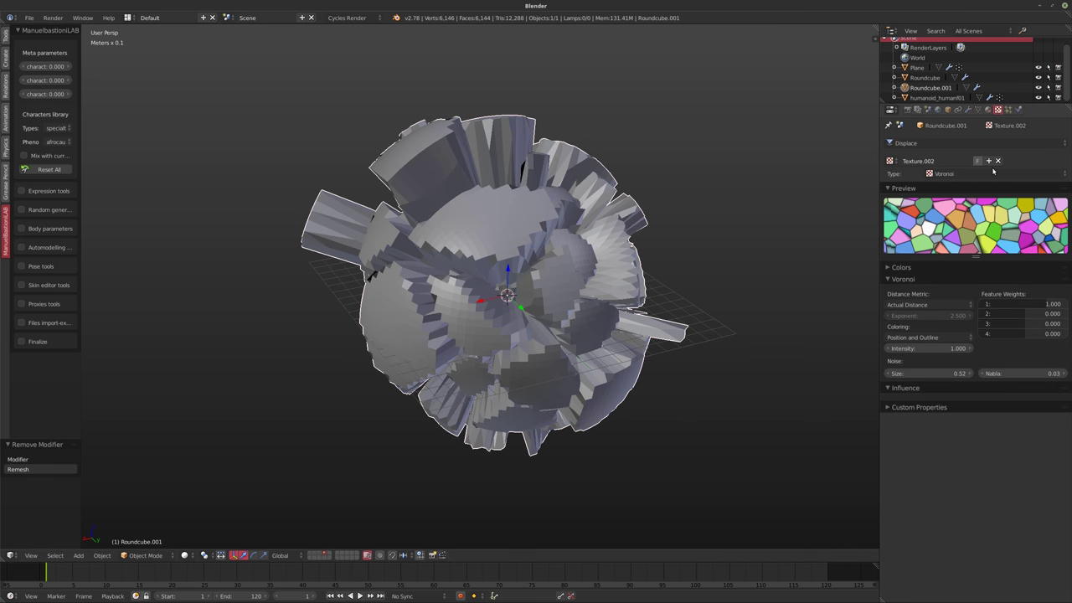
scroll(987, 172, "down", 1, "ctrl")
middle_click_drag(653, 263, 632, 258)
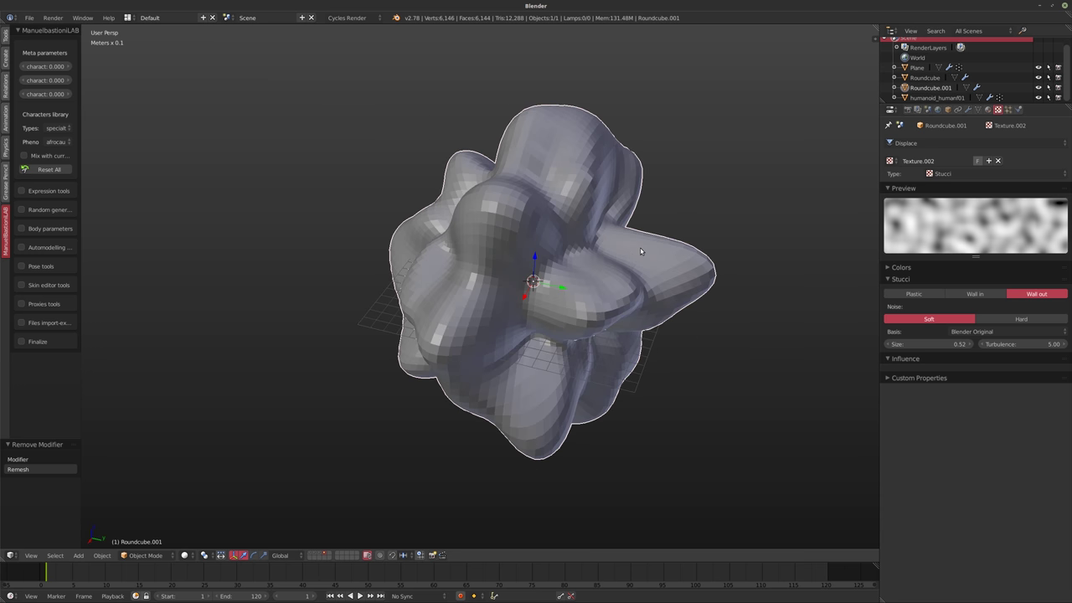
middle_click_drag(629, 252, 558, 289)
Add a Bezier circle curve at the round cube's centre and switch the viewport to wireframe display.
left_click(908, 109)
key("shift+a")
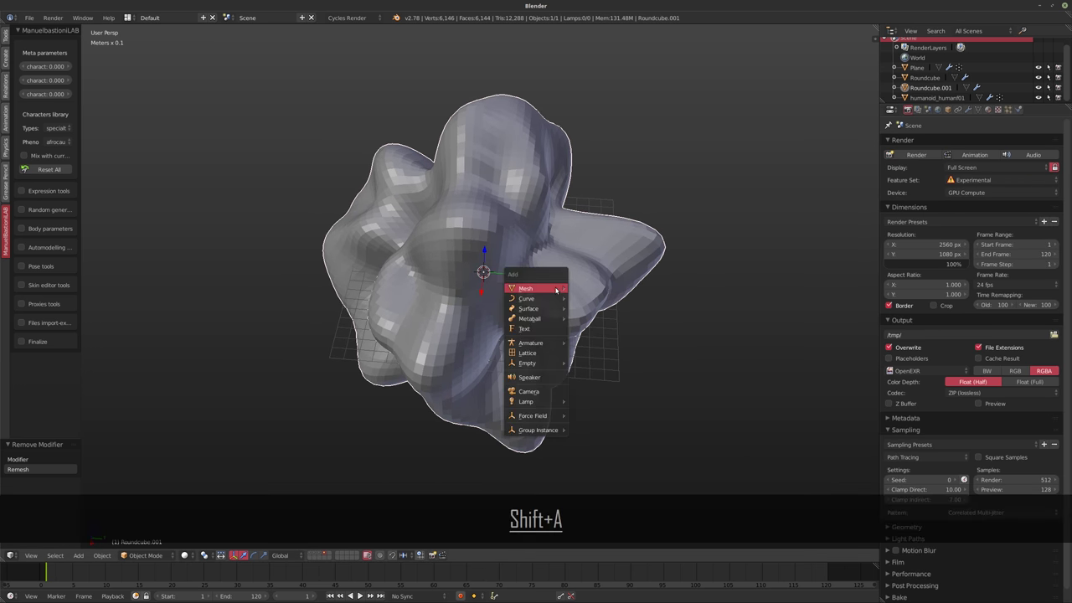
mouse_move(536, 289)
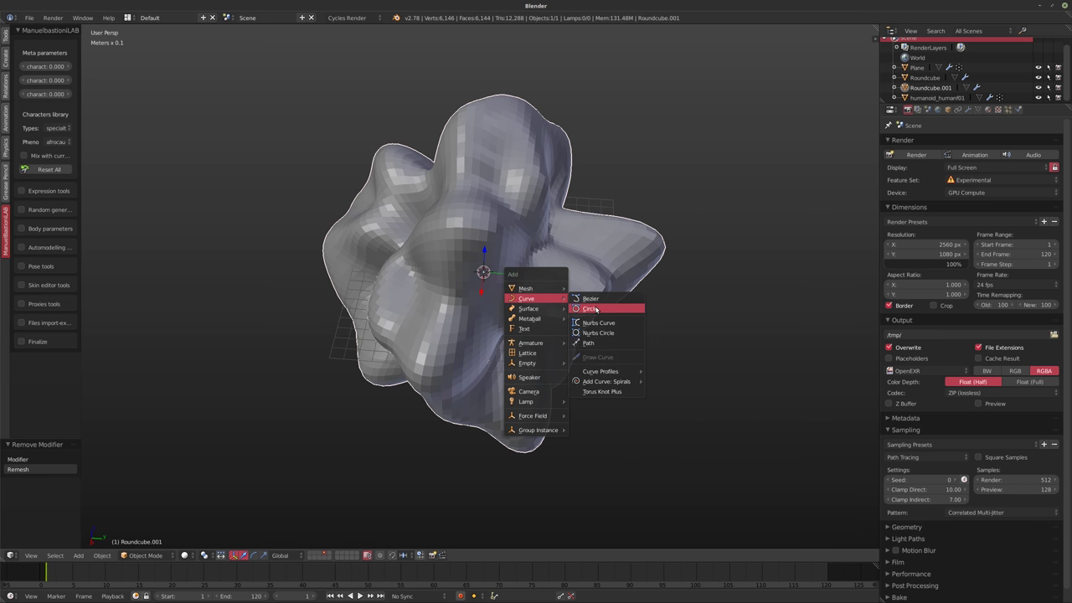
left_click(595, 309)
middle_click_drag(620, 277, 759, 229)
key("z")
middle_click_drag(603, 239, 496, 290)
Scale up the Bezier circle's points in Edit Mode so that the circle still fits inside the round cube.
key("Tab")
key("s")
left_click(580, 342)
middle_click_drag(621, 333, 604, 300)
key("Tab")
key("shift+a")
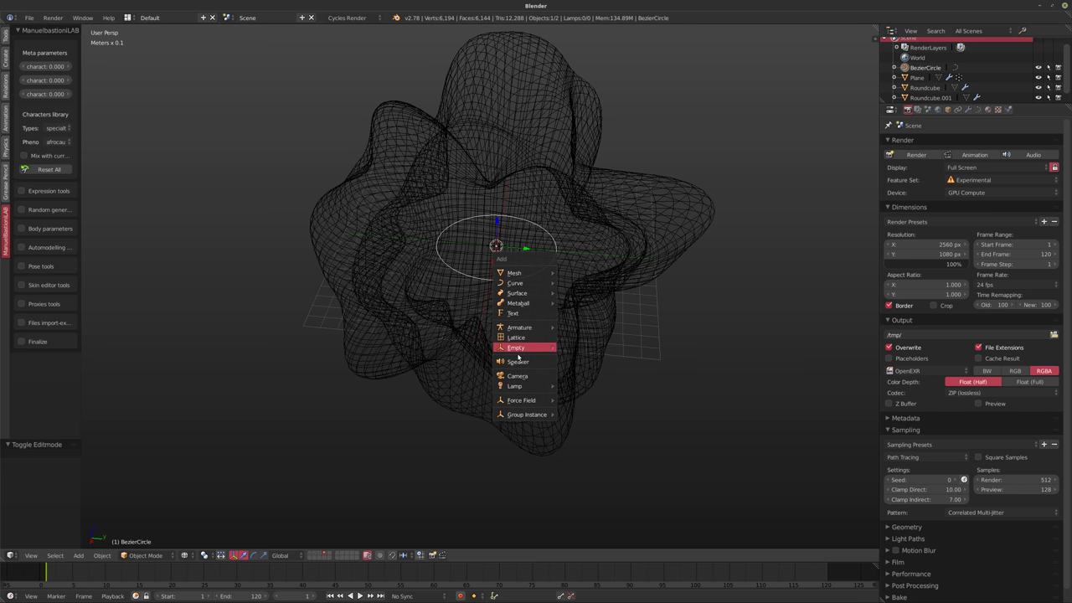
left_click(517, 338)
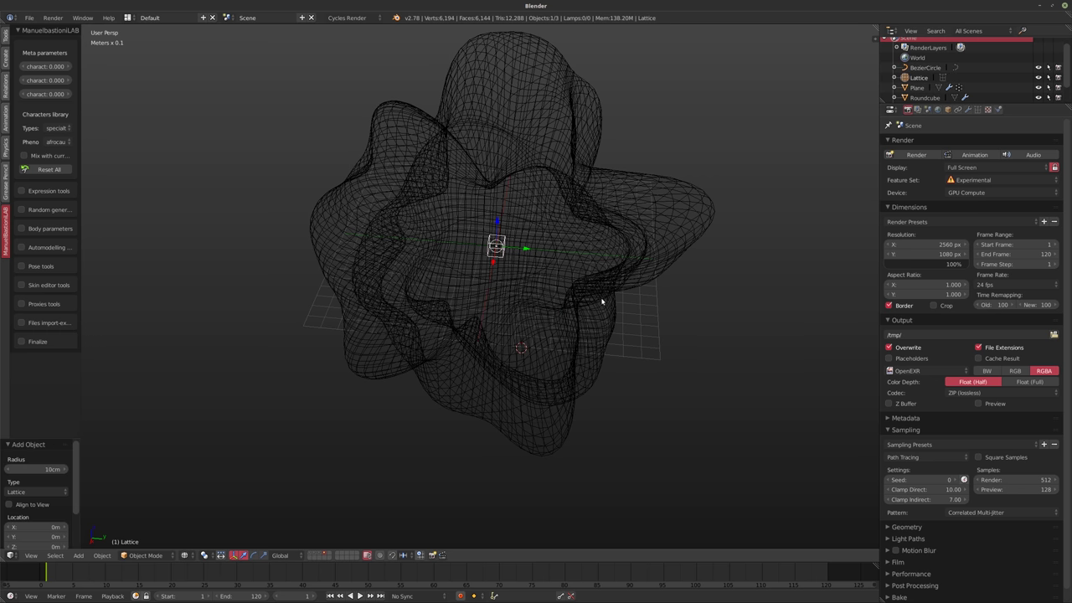
key("shift+z")
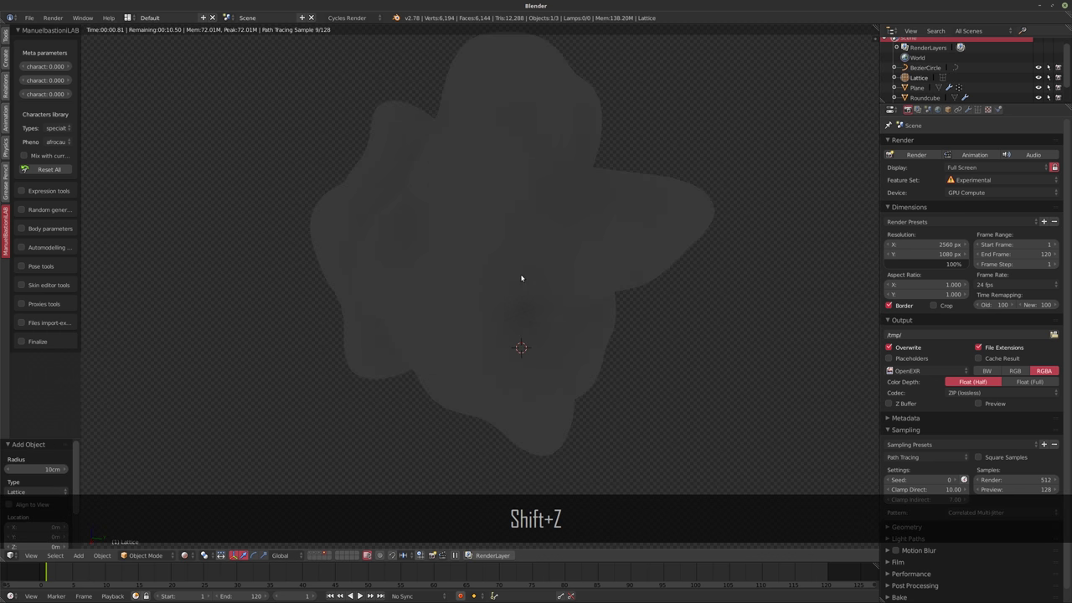
key("shift+z")
key("ctrl+z")
Add an empty to the scene and clear its location so it sits at the world origin.
key("shift+a")
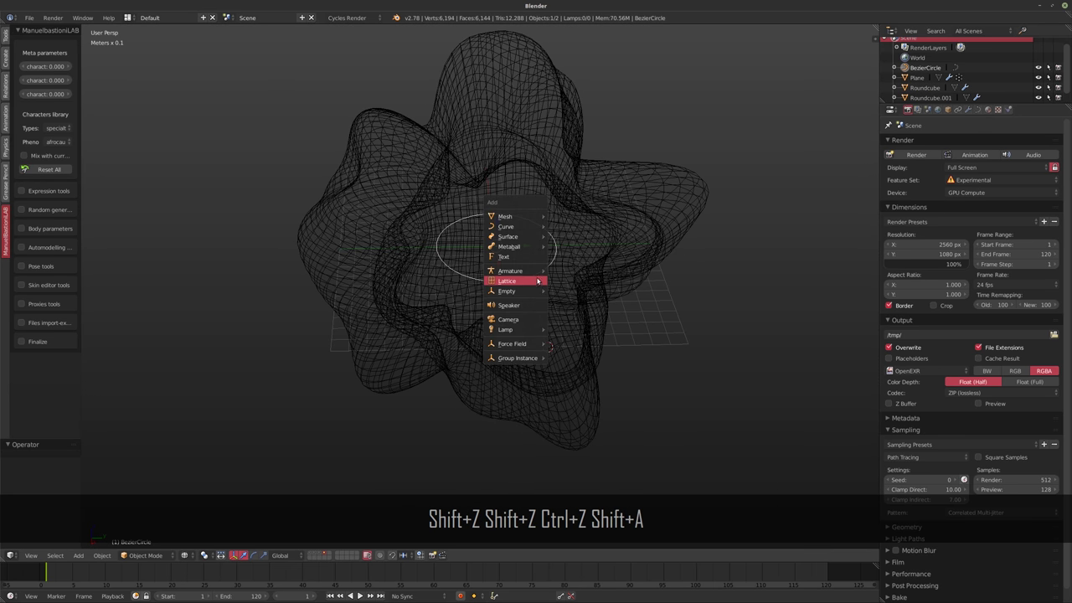
mouse_move(506, 290)
left_click(579, 291)
mouse_move(579, 291)
middle_mouse_down()
mouse_move(529, 255)
mouse_move(571, 299)
middle_mouse_up()
key("alt+g")
Add a Follow Path constraint to the empty with BezierCircle as its target.
scroll(553, 282, "up", 2)
right_click(561, 296)
right_click(561, 297)
right_click(484, 283)
right_click(481, 283)
left_click(958, 109)
left_click(988, 145)
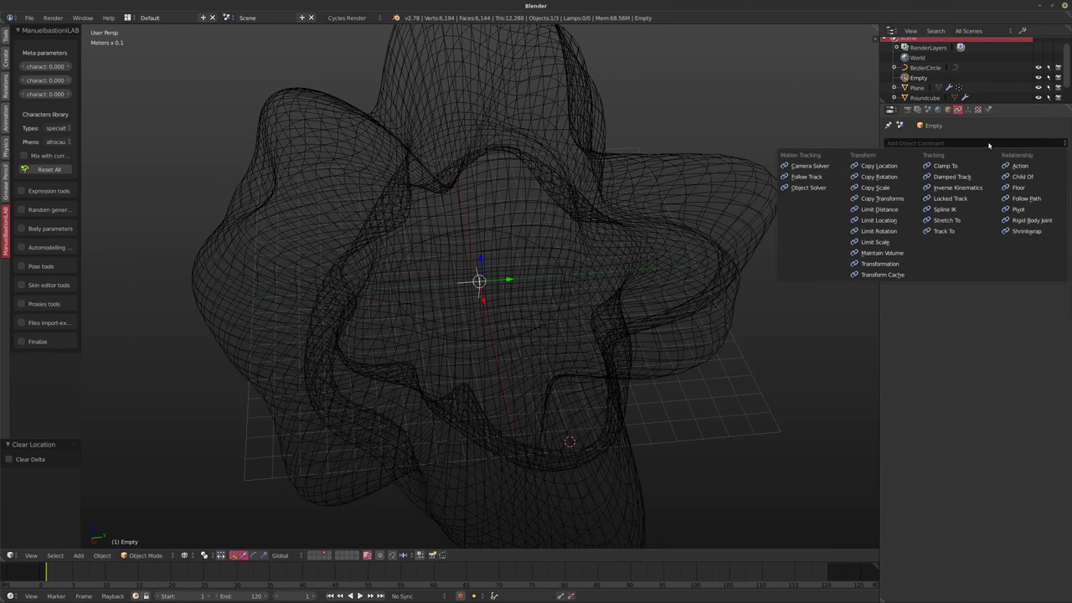
left_click(1022, 197)
left_click(994, 179)
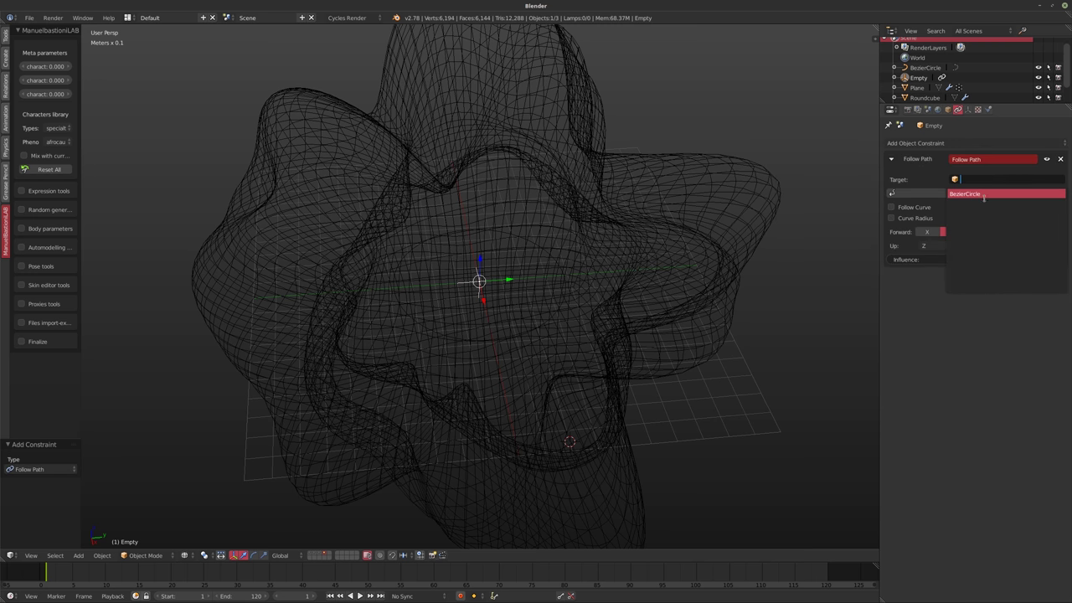
left_click(985, 198)
Set the round cube's Displace texture coordinates to Object using the Empty, and switch the viewport back to solid shading.
middle_click_drag(784, 221, 569, 237)
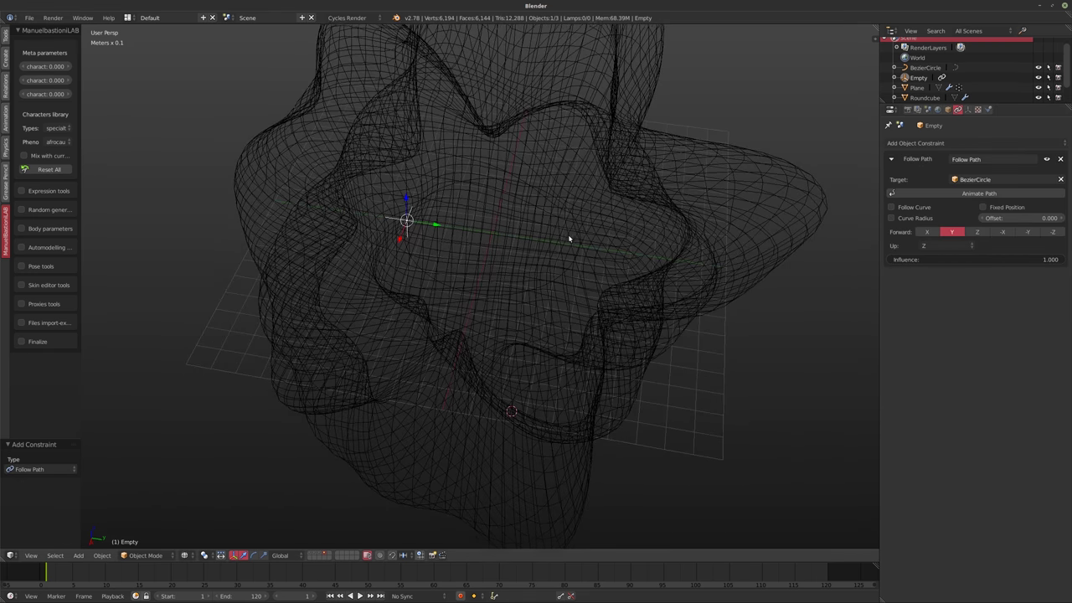
right_click(644, 230)
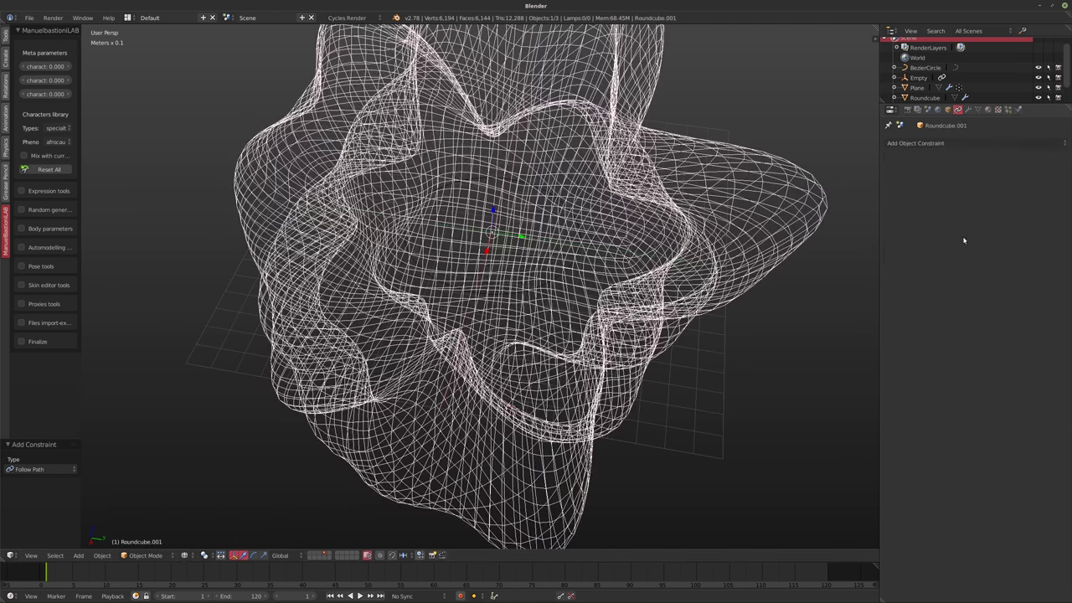
left_click(969, 110)
scroll(675, 209, "down", 1)
middle_click_drag(675, 209, 645, 306)
left_click(990, 302)
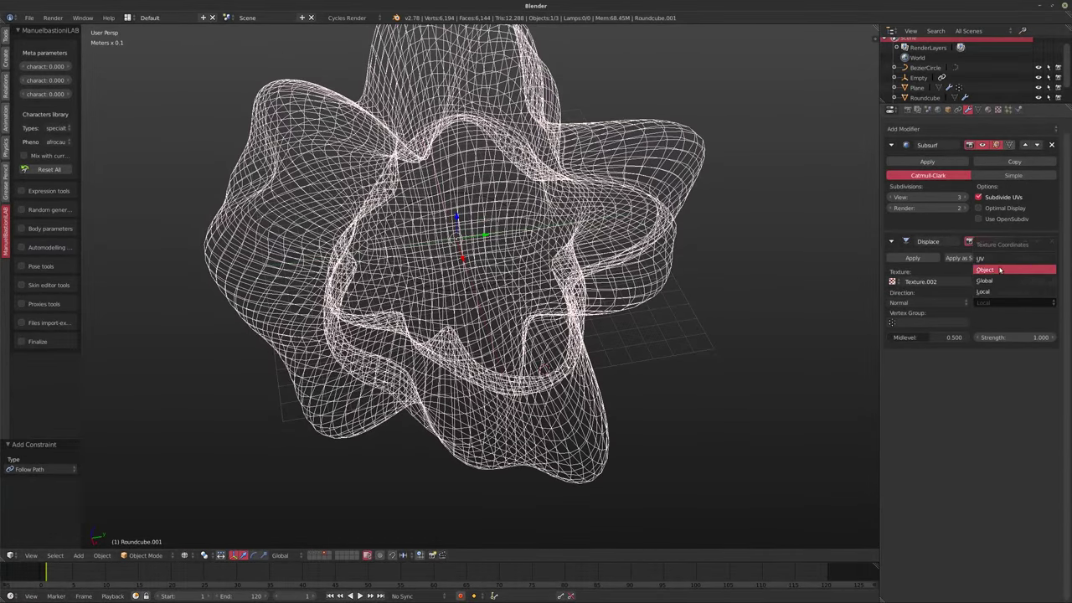
left_click(997, 271)
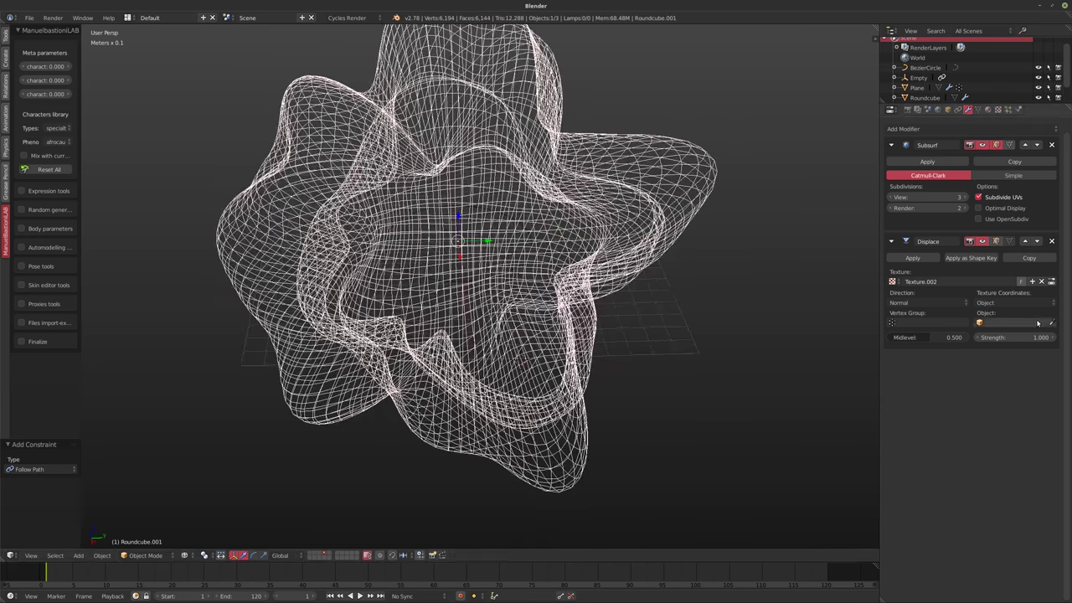
left_click(1009, 322)
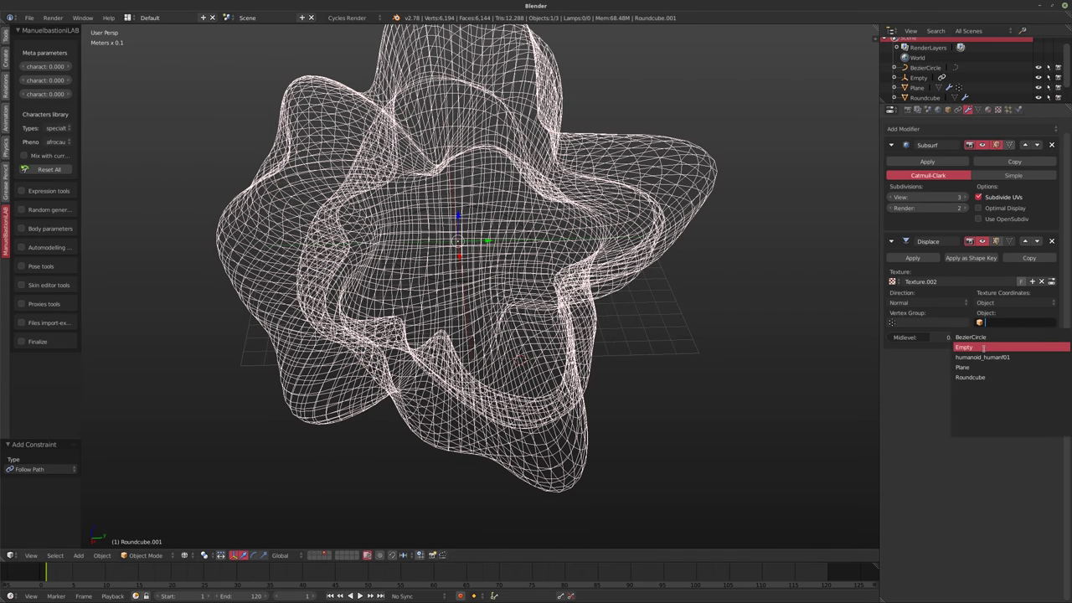
left_click(984, 347)
scroll(595, 294, "down", 1)
middle_click_drag(595, 293, 561, 277)
key("z")
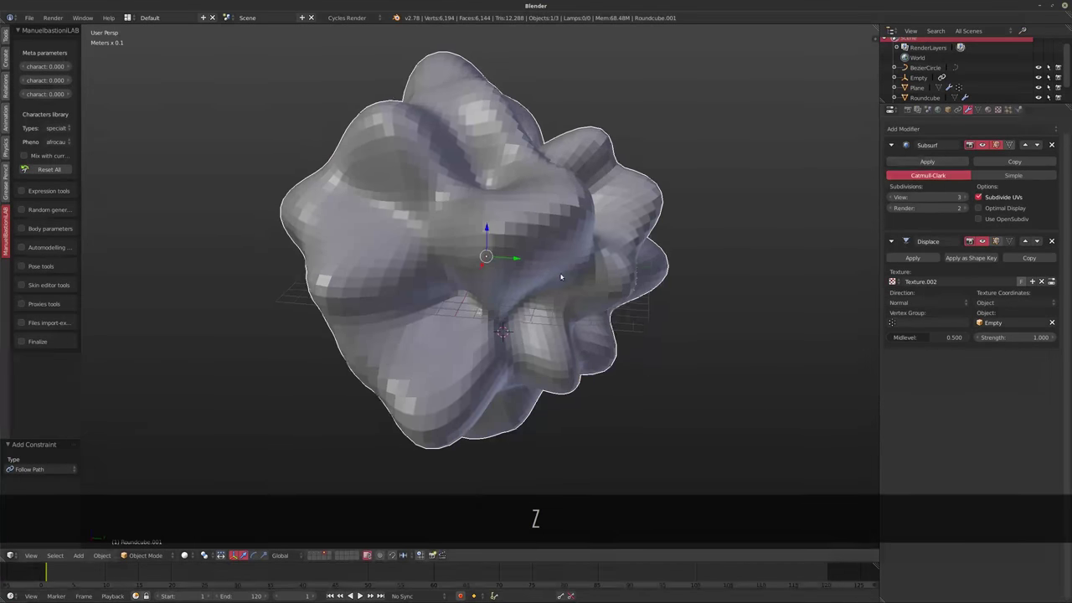
Shift the empty's Follow Path offset to 29.8 and freely rotate the empty by about -382° to test the displacement.
left_click(918, 78)
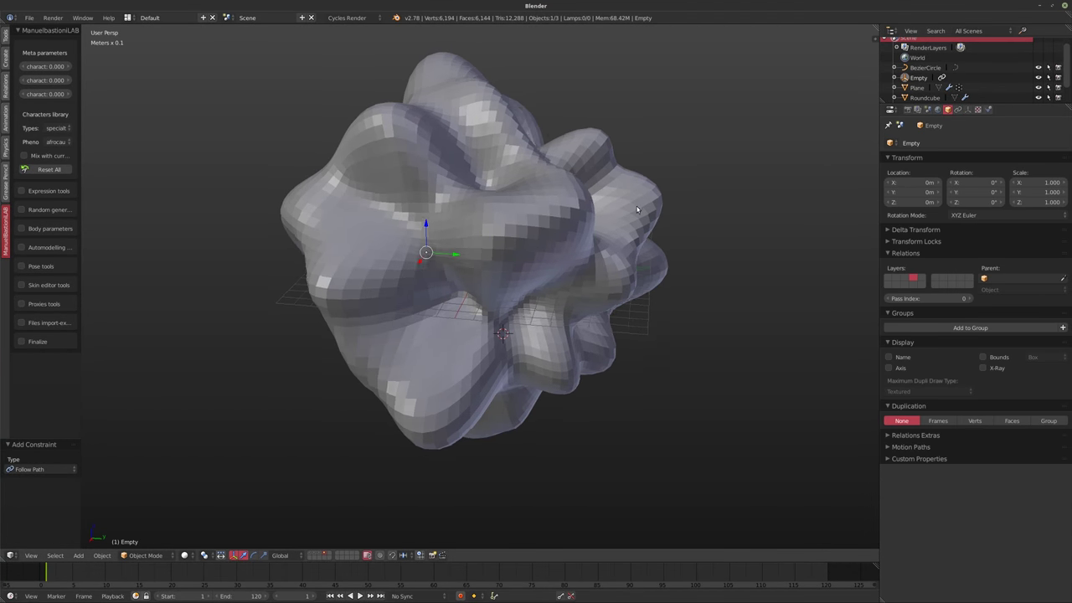
left_click(959, 109)
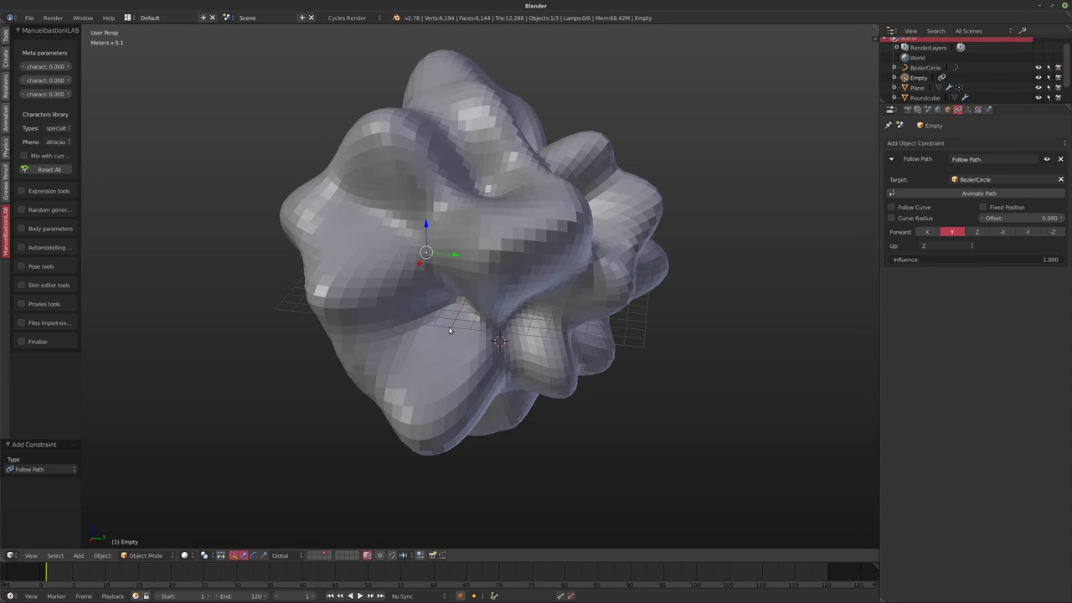
mouse_move(1022, 218)
left_mouse_down()
mouse_move(1064, 218)
mouse_move(1025, 218)
left_mouse_up()
key("r")
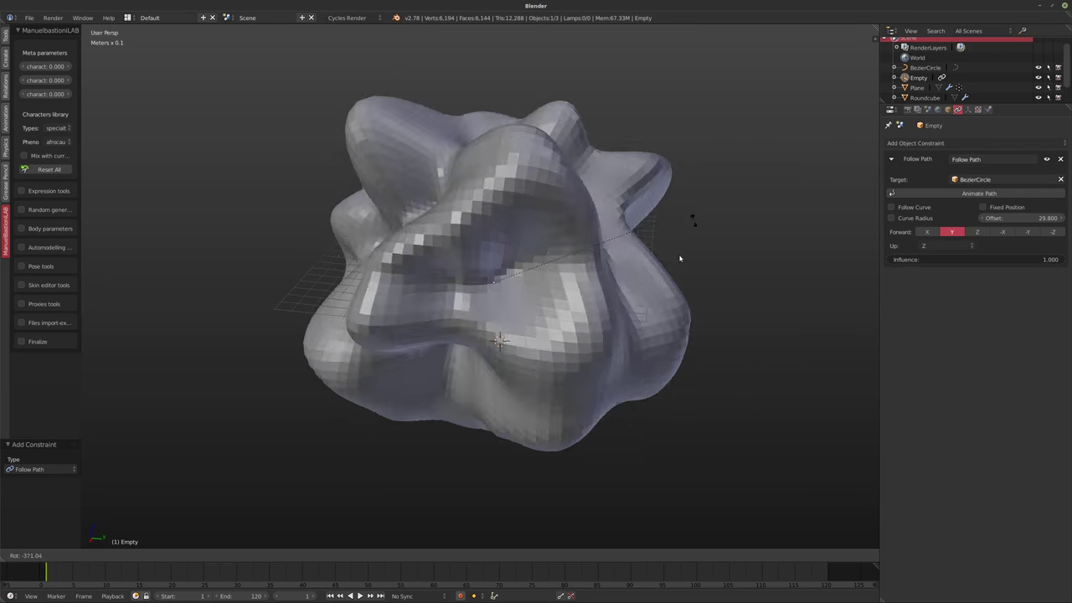
left_click(649, 189)
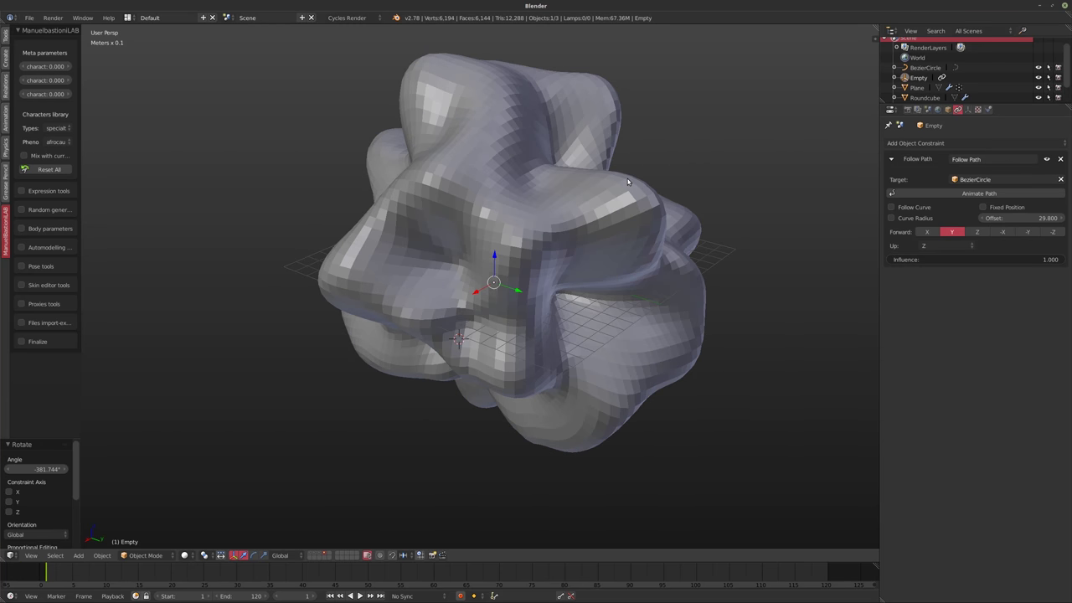
Keyframe the empty's Follow Path offset at 0 on frame 1.
key("shift+Left")
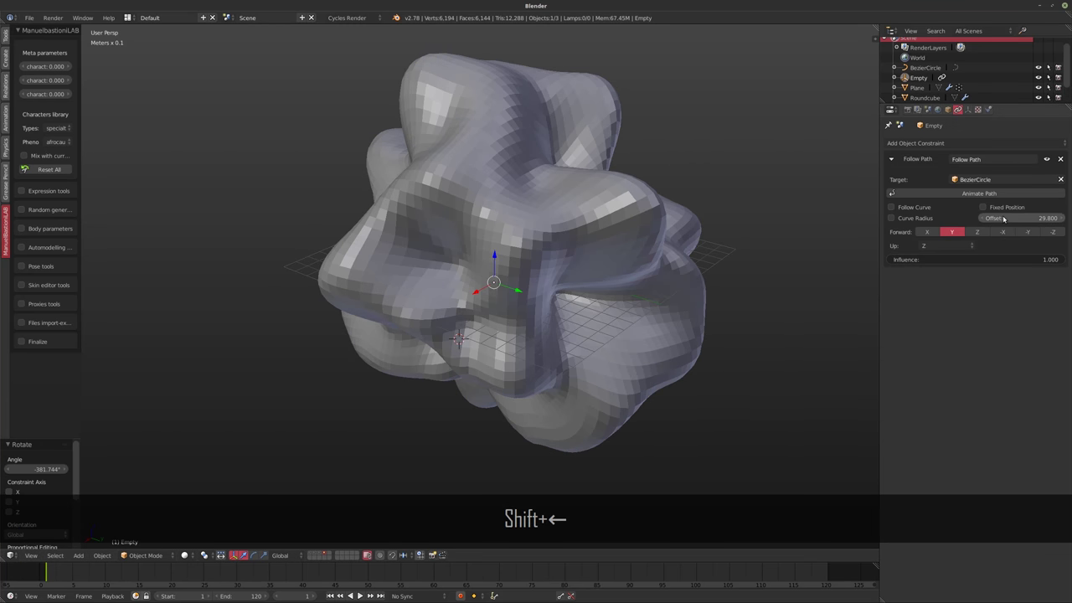
left_click(1002, 217)
type("0")
key("Return")
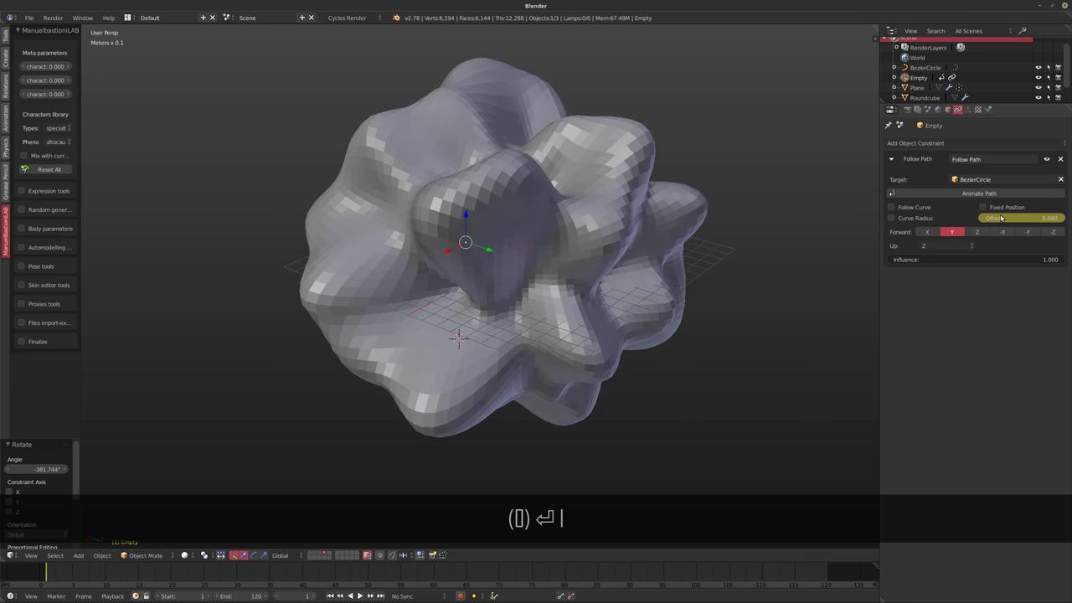
Keyframe the empty's Follow Path offset at 100 on frame 121.
key("shift+Right")
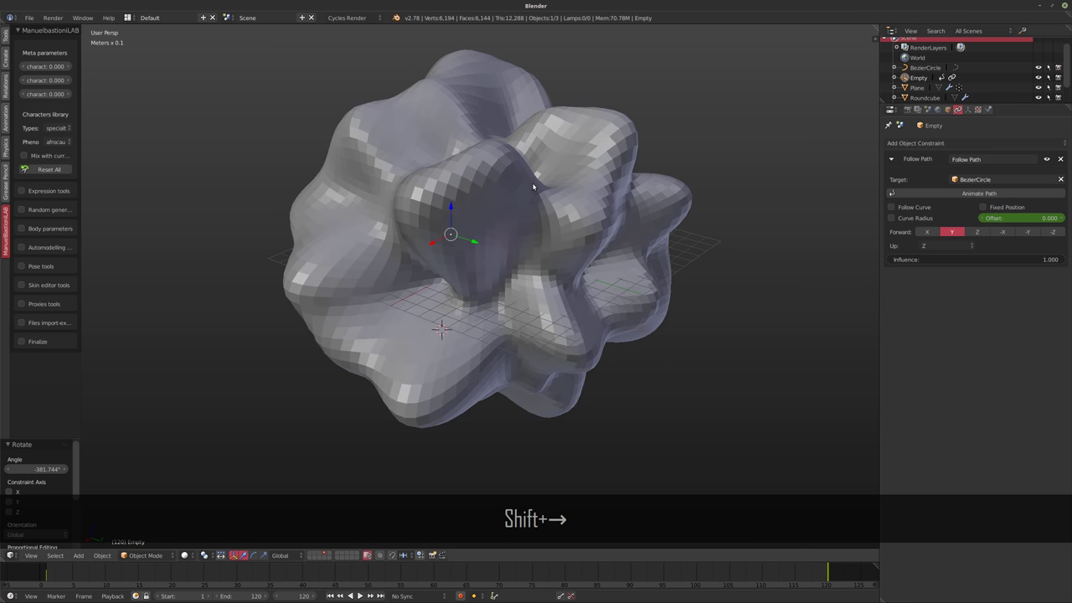
key("Right")
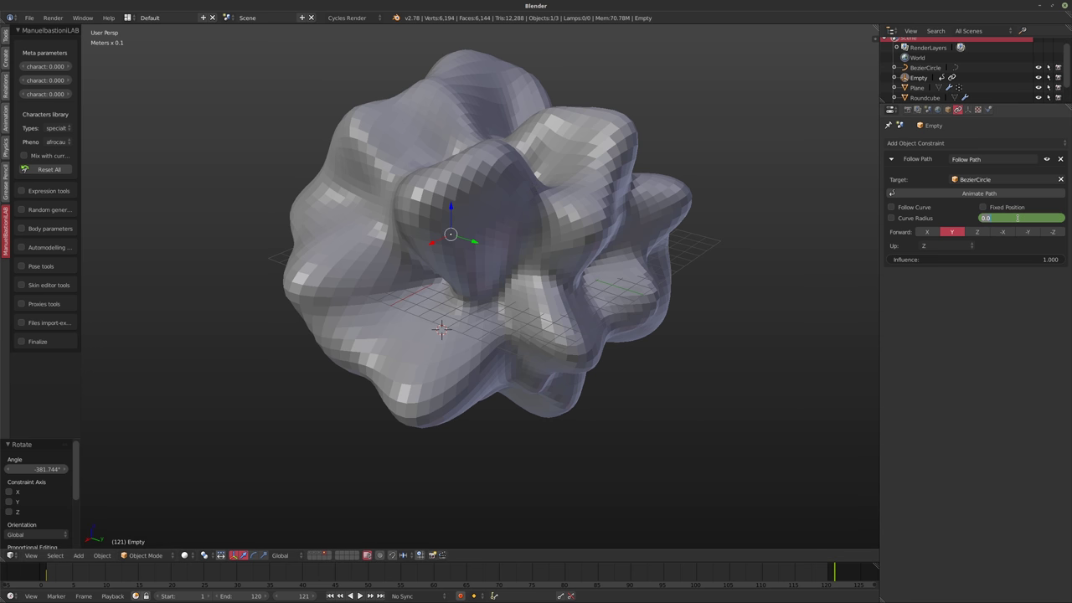
type("10")
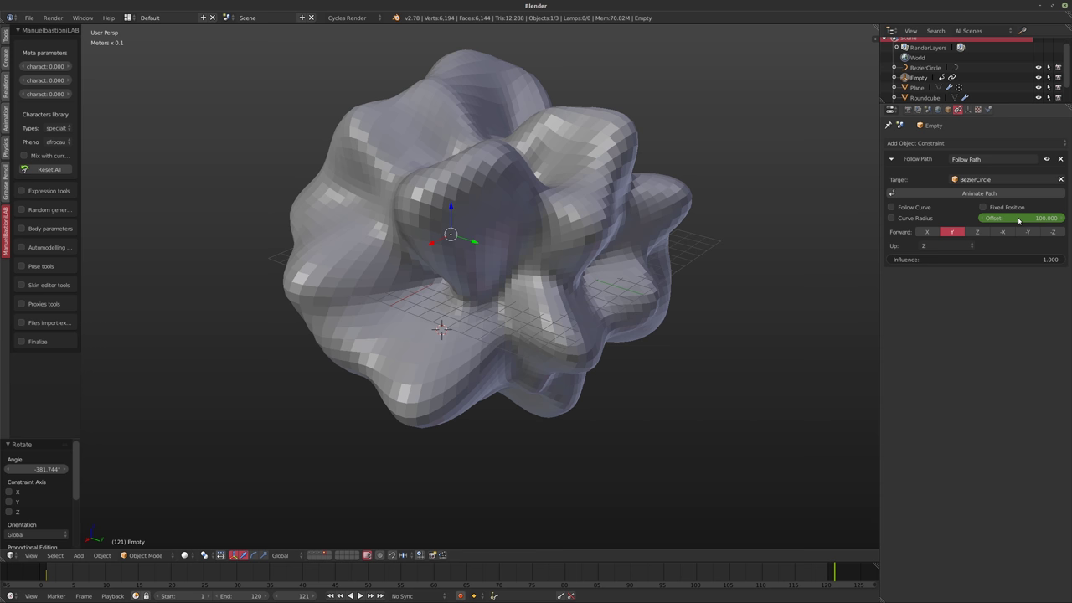
key("i")
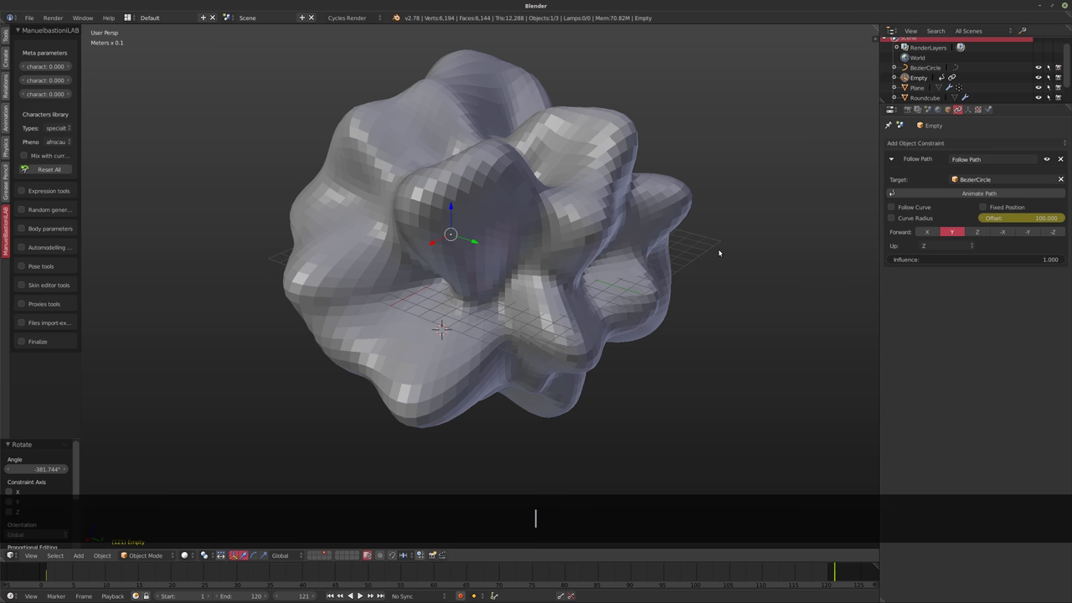
Play the animation from the first frame and apply smooth shading to the displaced round cube.
key("alt+a")
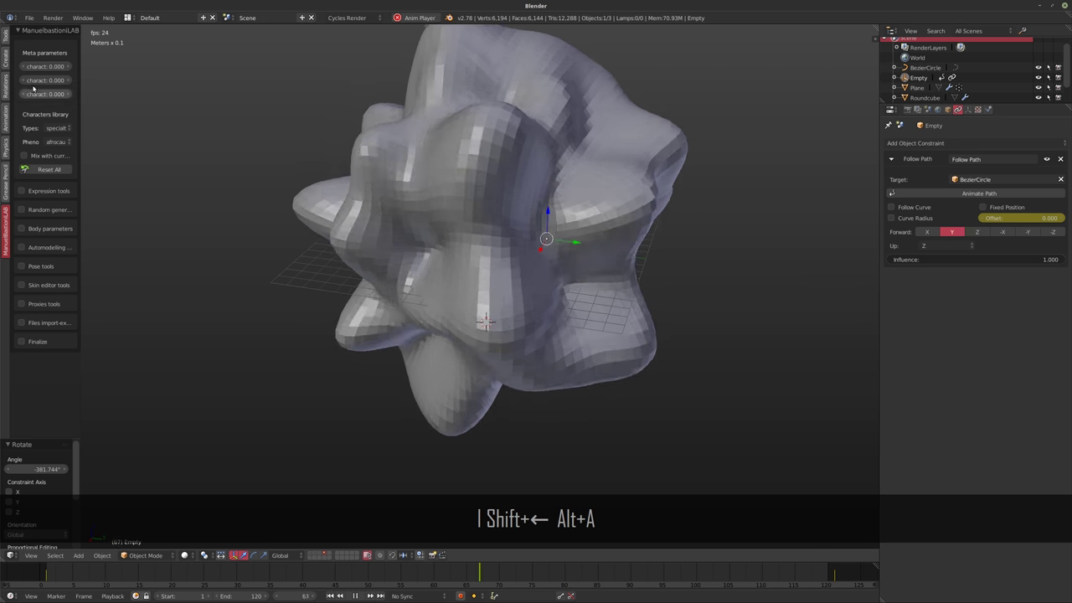
left_click(6, 37)
right_click(416, 187)
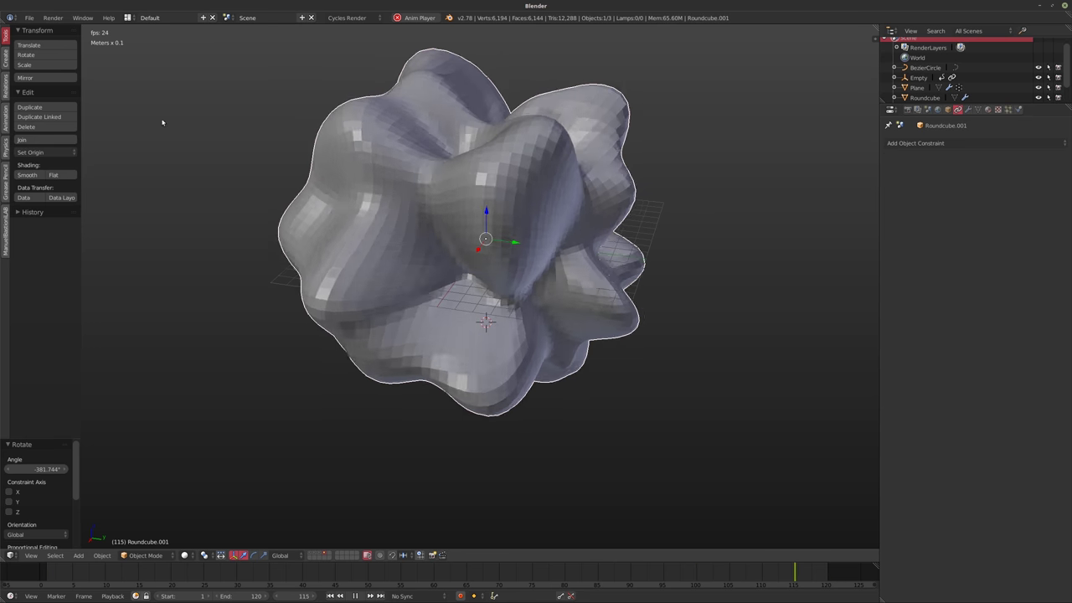
left_click(27, 175)
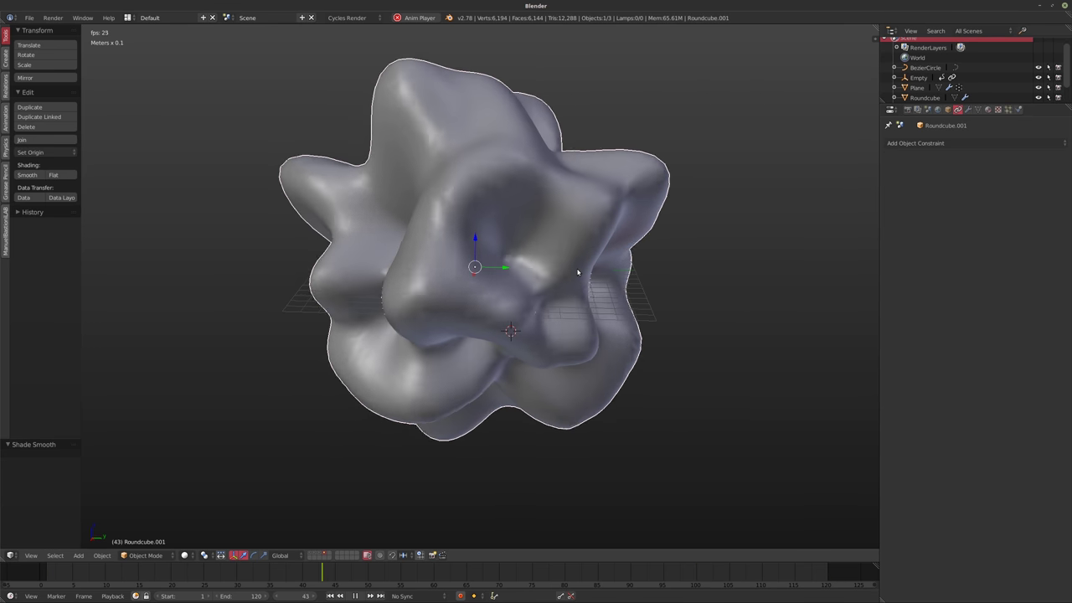
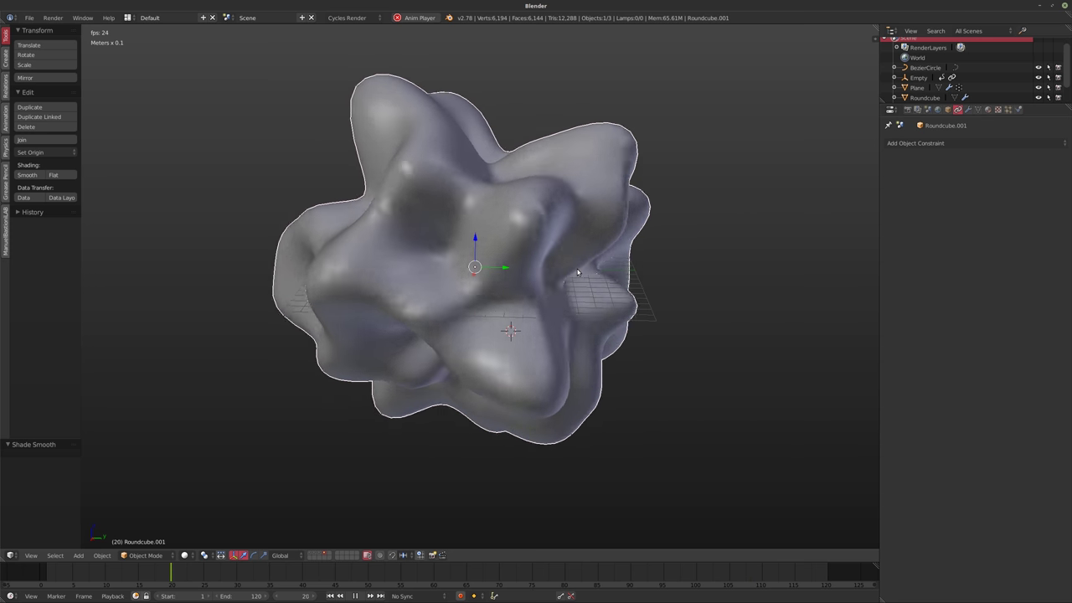
Add a second Displace modifier to the round cube with a strength of -0.180.
left_click(968, 111)
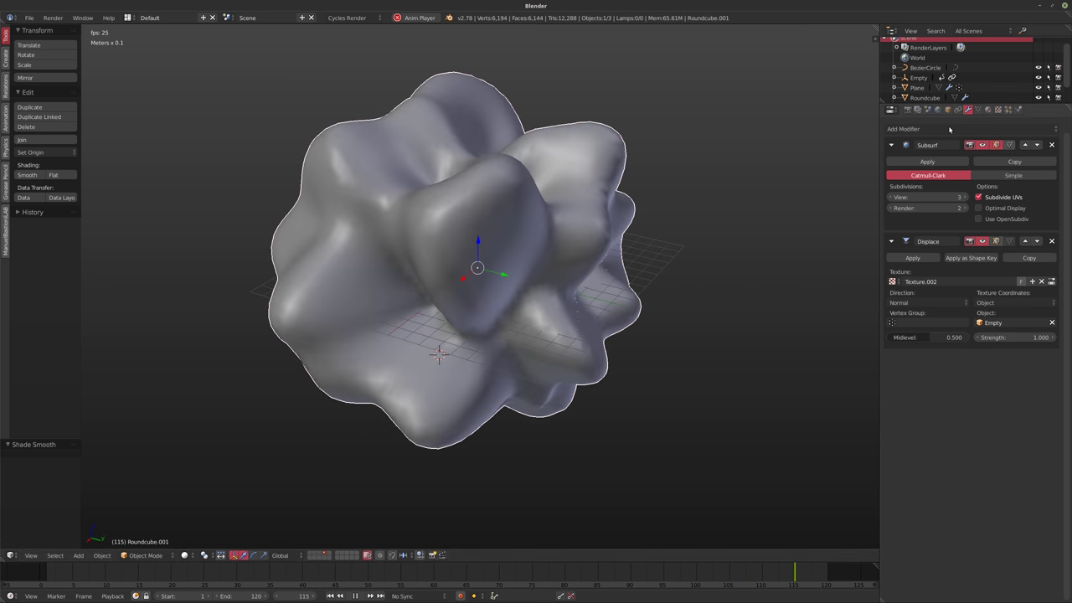
left_click(900, 128)
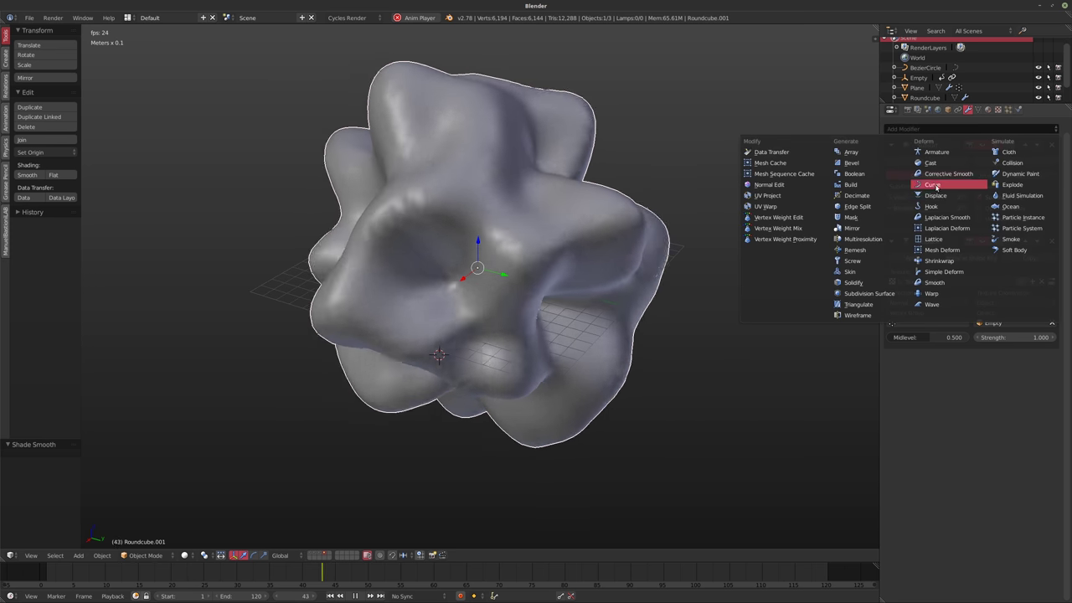
left_click(934, 195)
left_click_drag(1015, 455, 905, 455)
middle_click_drag(615, 283, 668, 280)
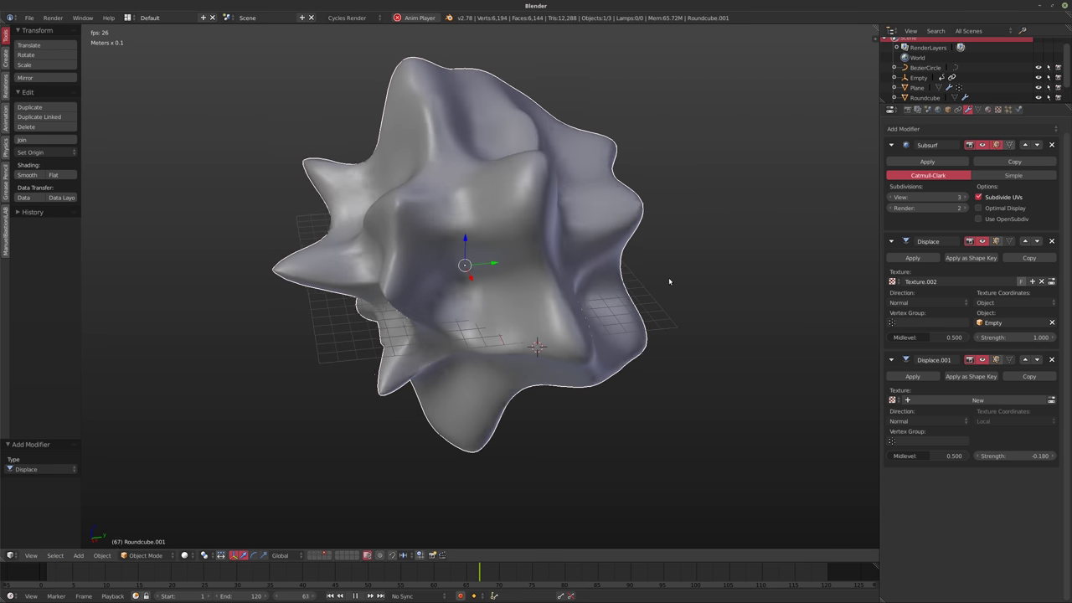
Create a new Stucci texture for the second Displace modifier and set its size to 0.22.
left_click(953, 401)
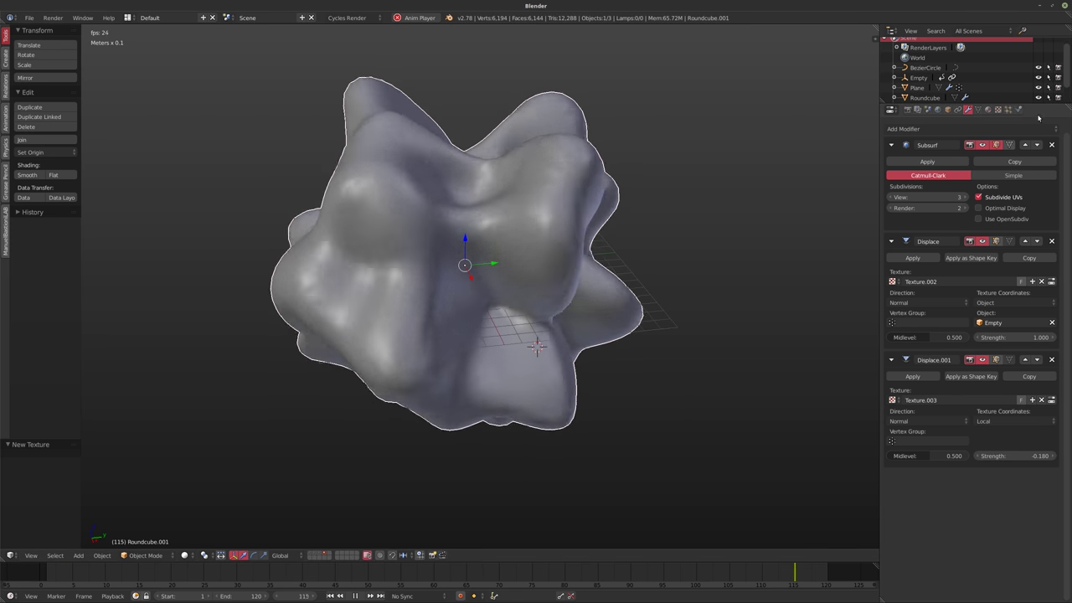
left_click(998, 109)
left_click(909, 145)
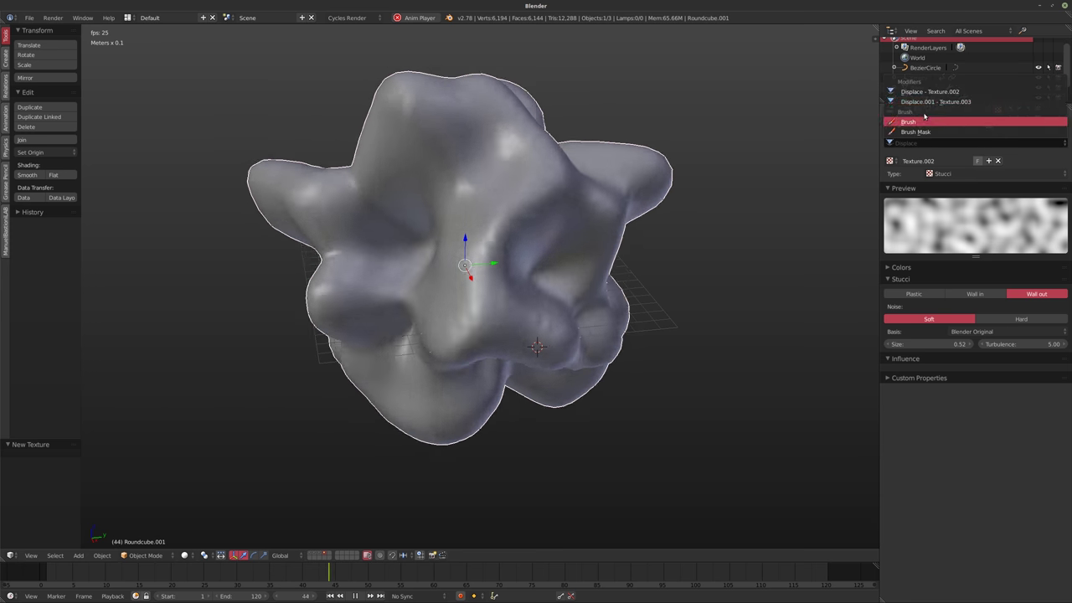
left_click(936, 102)
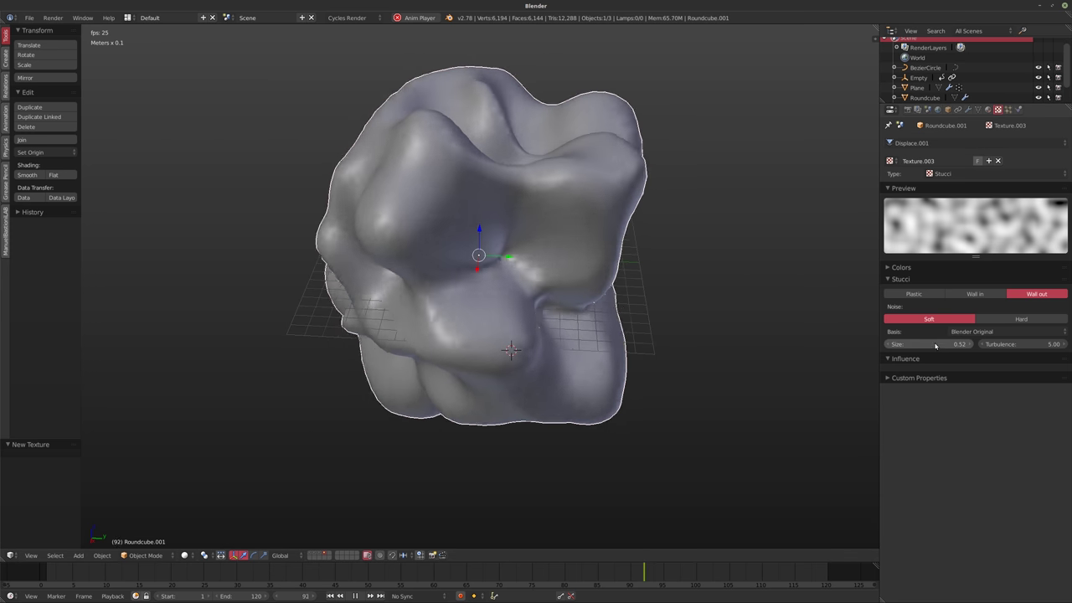
left_click_drag(930, 343, 896, 343)
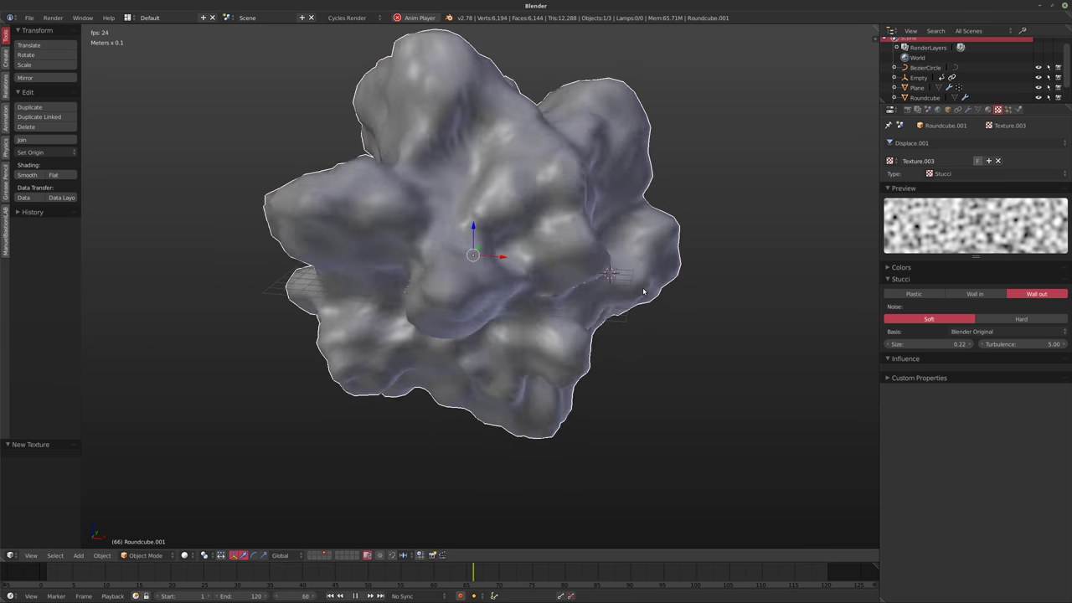
Raise the round cube's Subsurf view subdivisions to 4 and inspect the finer displacement from several sides.
left_click(968, 110)
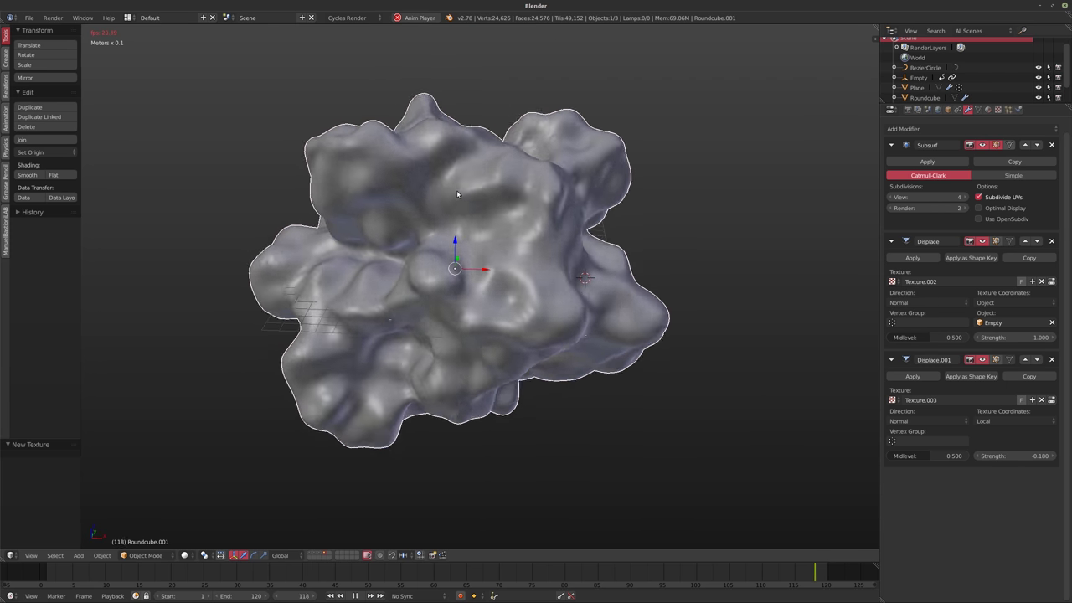
middle_click_drag(462, 200, 411, 196)
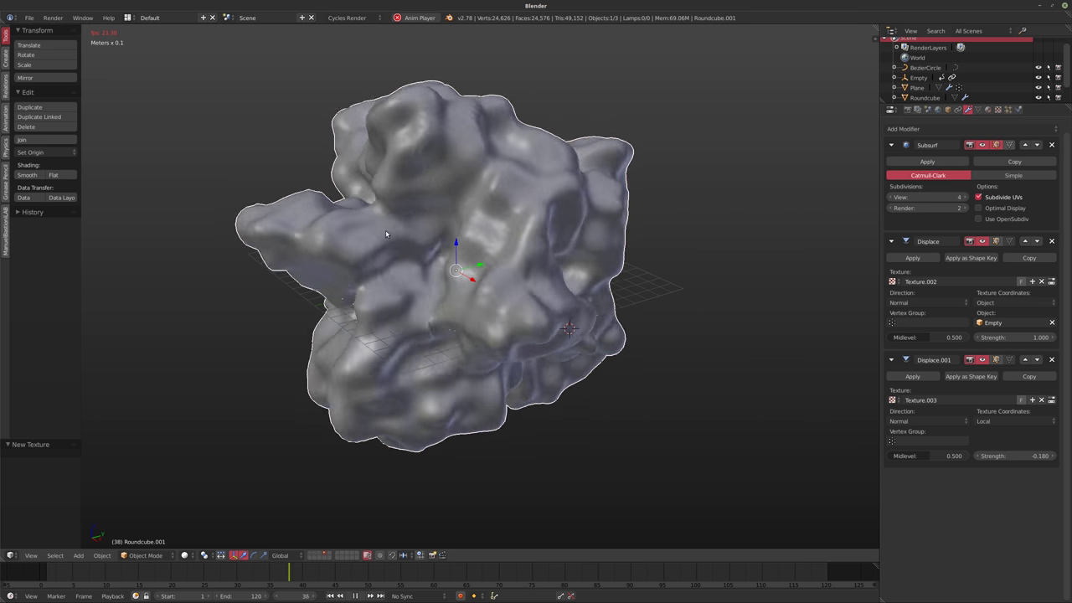
middle_click_drag(527, 260, 493, 231)
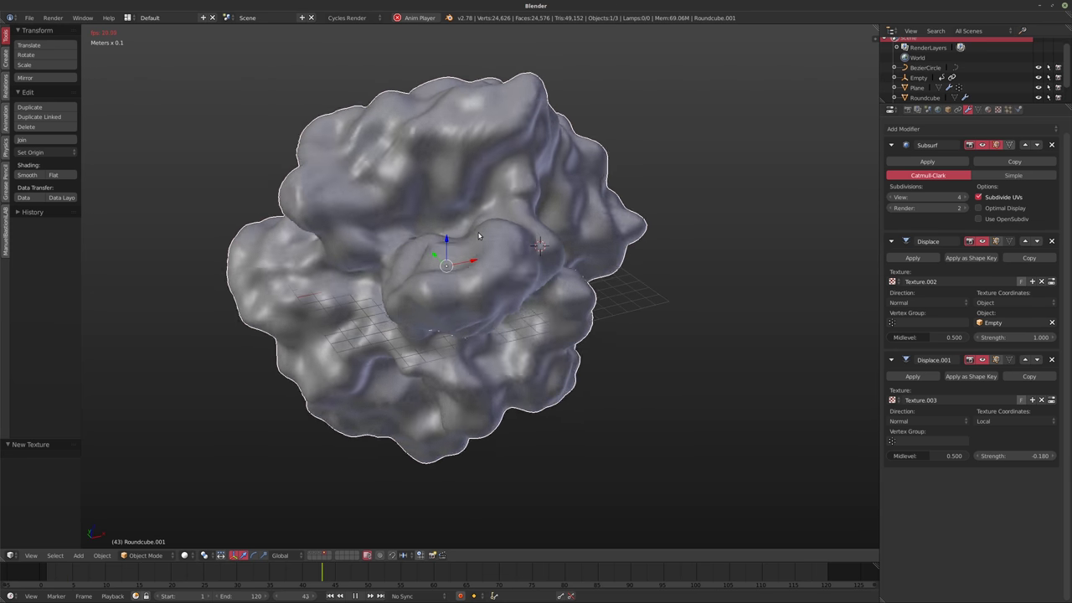
Preview the animated round cube briefly in rendered shading, return to solid shading and stop the playback.
key("shift+z")
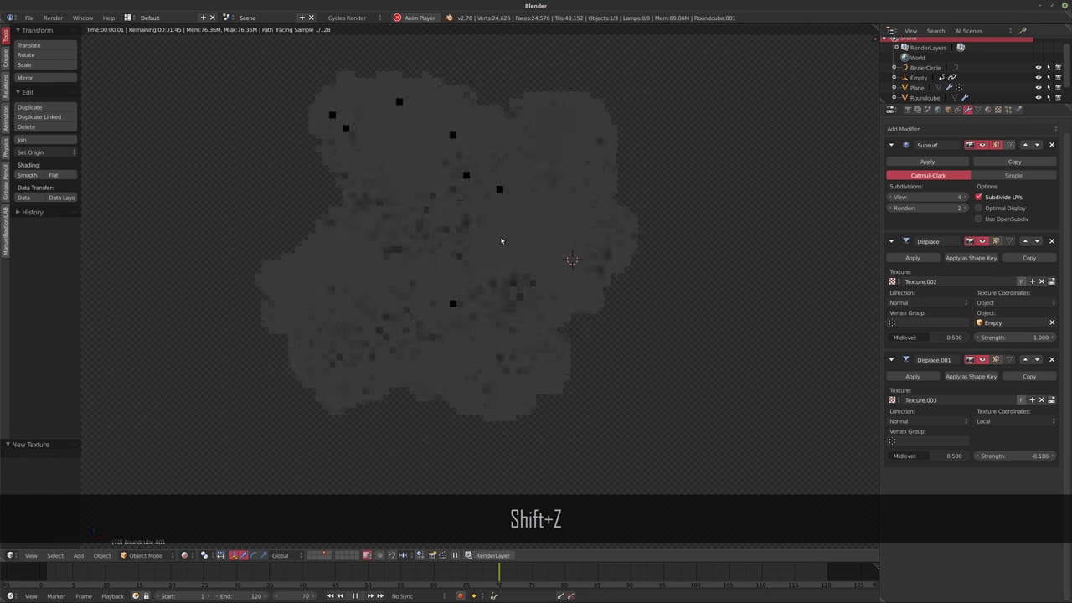
key("shift+z")
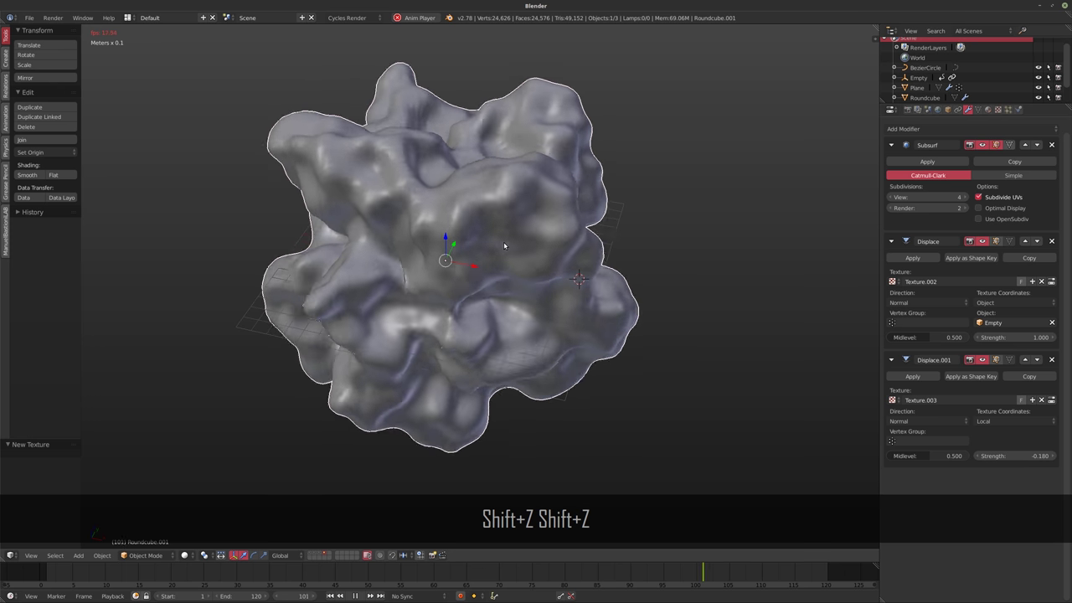
key("alt+a")
middle_click_drag(488, 269, 511, 251)
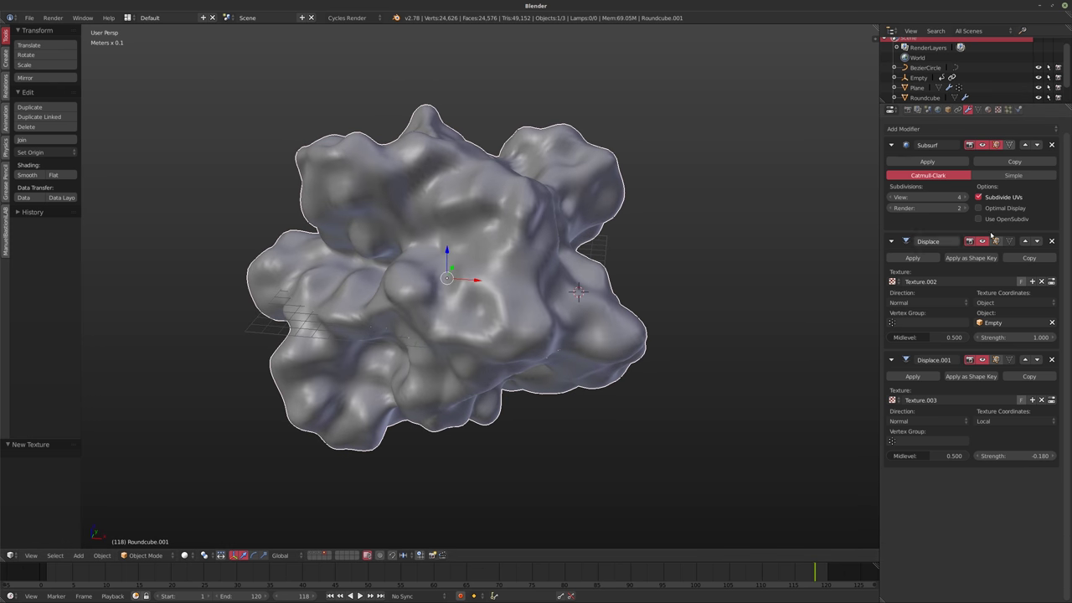
Lower the round cube's Subsurf view subdivisions to 3 and collapse the Subsurf and both Displace modifiers.
left_click(892, 146)
left_click(892, 146)
left_click(889, 196)
left_click(891, 146)
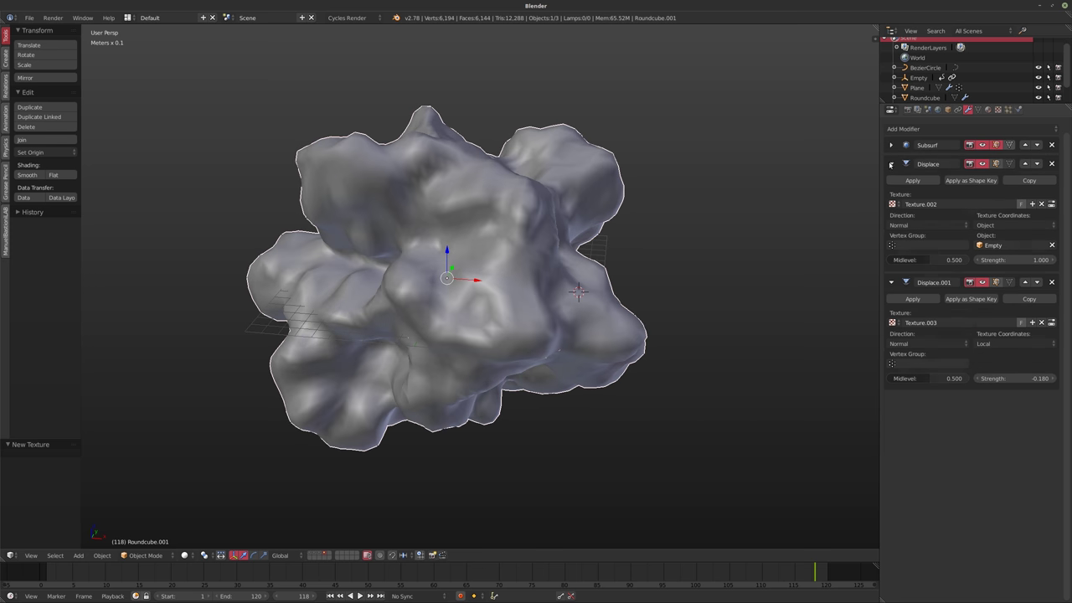
left_click(891, 165)
left_click(891, 182)
Add a Wireframe modifier with Replace Original disabled to the displaced round cube, and set its Subsurf view subdivisions to 2.
middle_click_drag(756, 227, 578, 234)
left_click(914, 130)
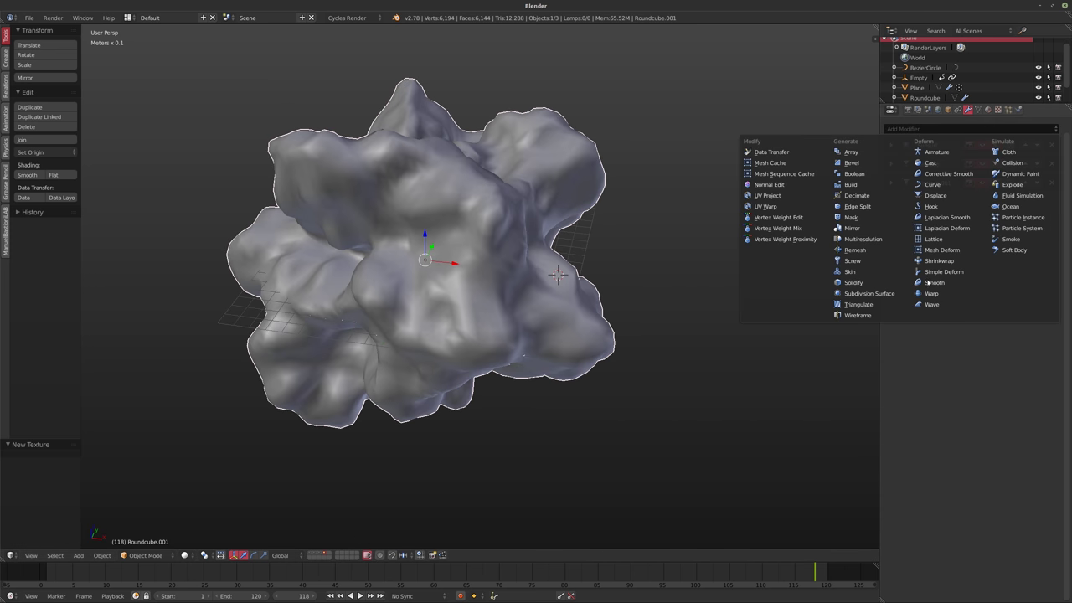
left_click(866, 316)
middle_click_drag(561, 214, 614, 196)
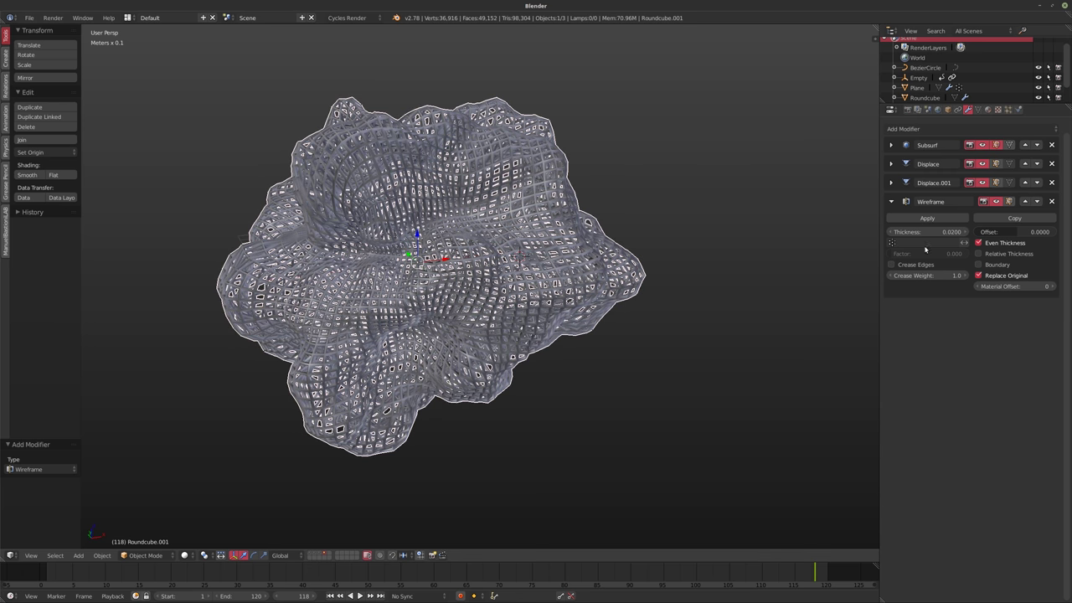
left_click(980, 276)
middle_click_drag(543, 193, 599, 158)
left_click(891, 145)
left_click(891, 196)
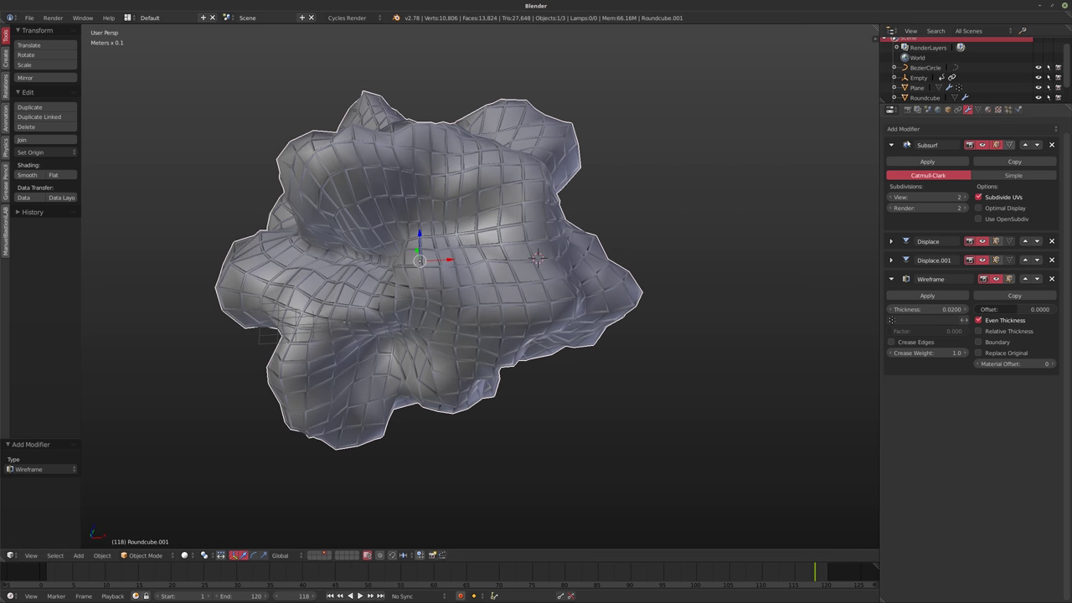
Add a second Subdivision Surface modifier after the Wireframe and set its view levels to 3.
left_click(903, 129)
left_click(932, 130)
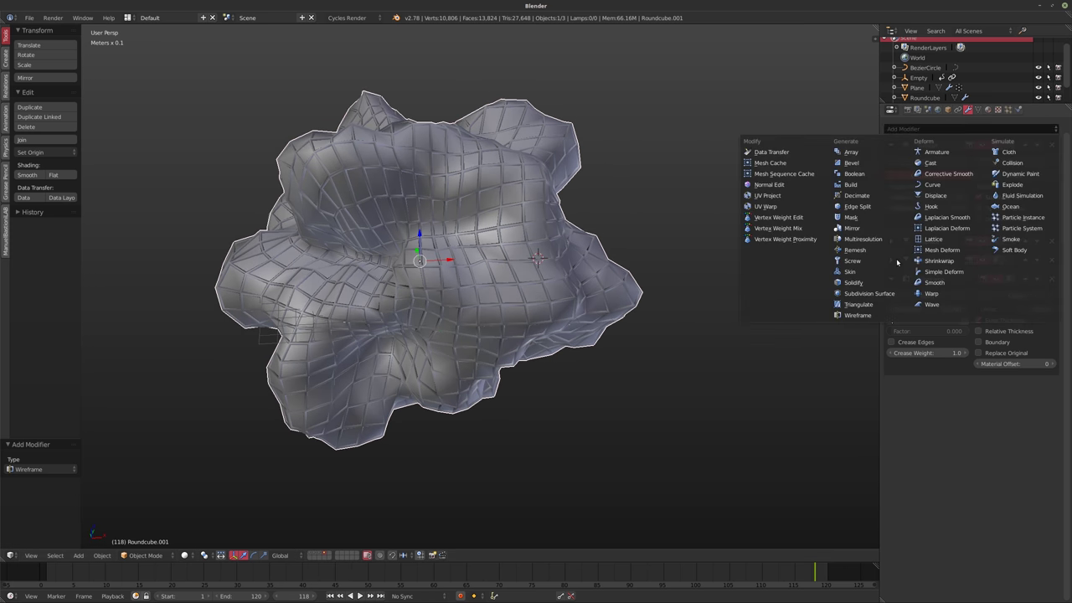
left_click(880, 292)
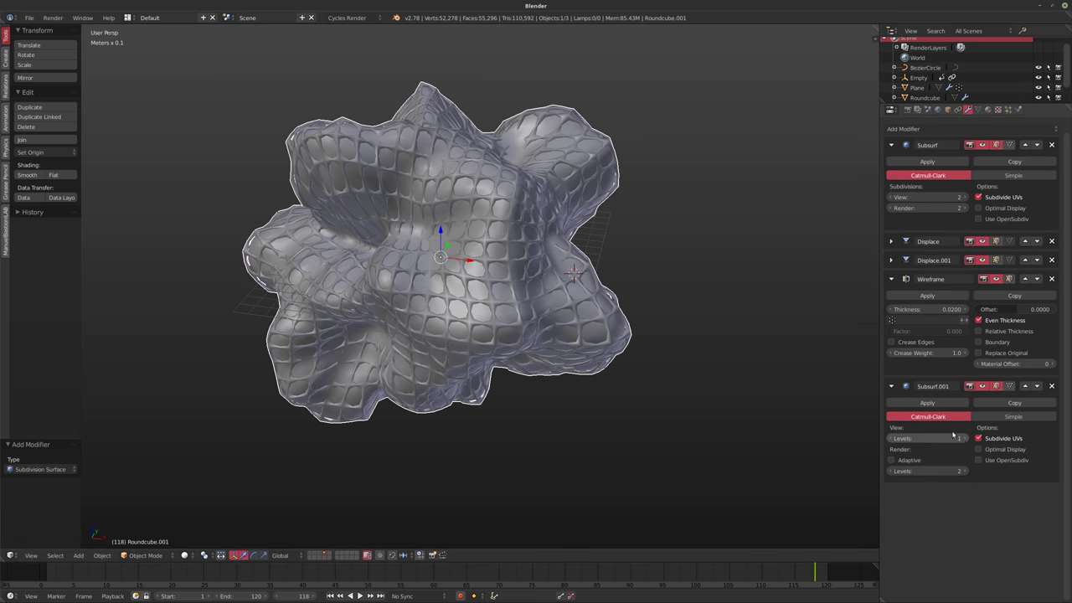
left_click(964, 439)
left_click(965, 439)
middle_click_drag(459, 266, 554, 276)
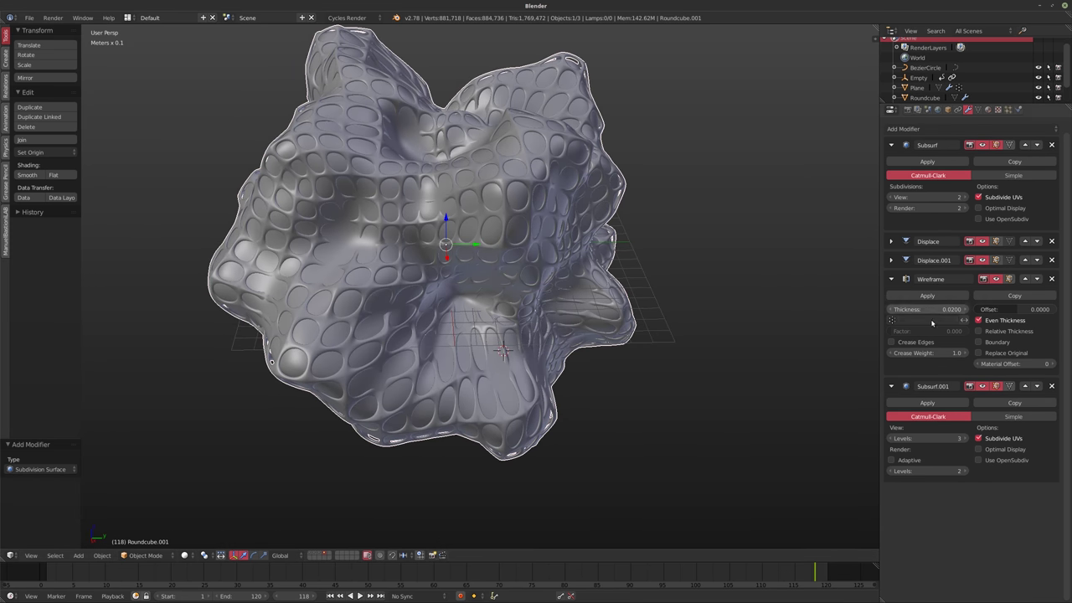
Set the Wireframe modifier's thickness to 0.05 and inspect the thicker lattice from several sides.
type(".0")
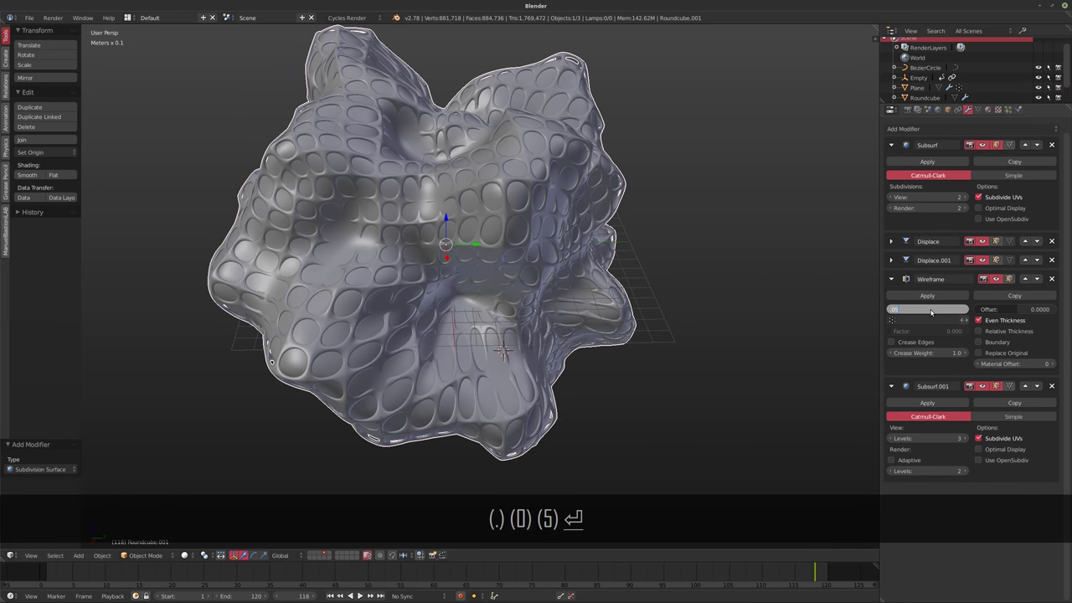
type("5")
key("Return")
middle_click_drag(564, 235, 439, 235)
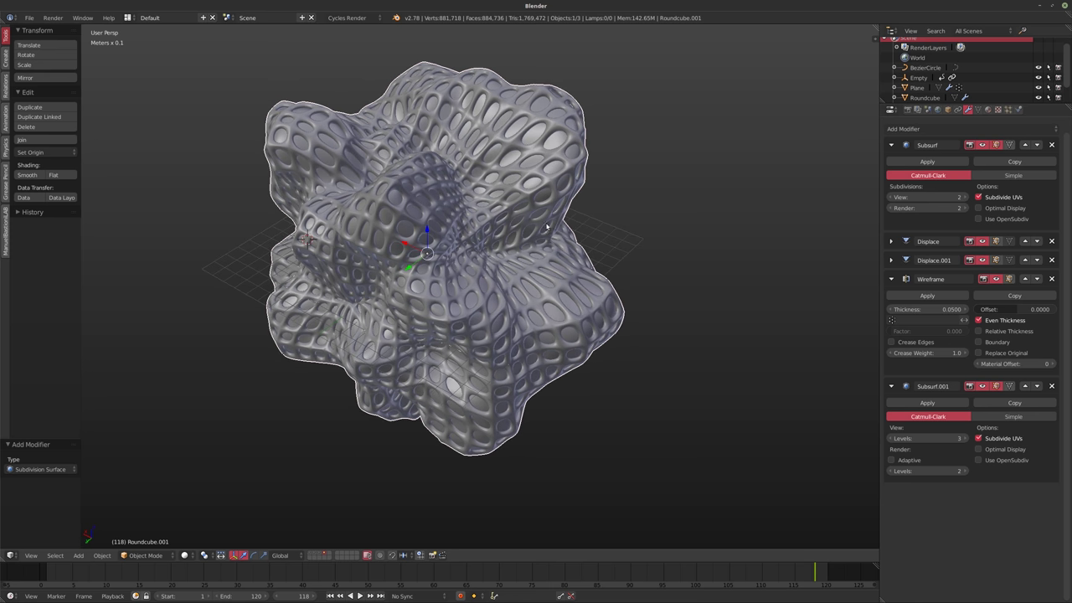
left_click(913, 130)
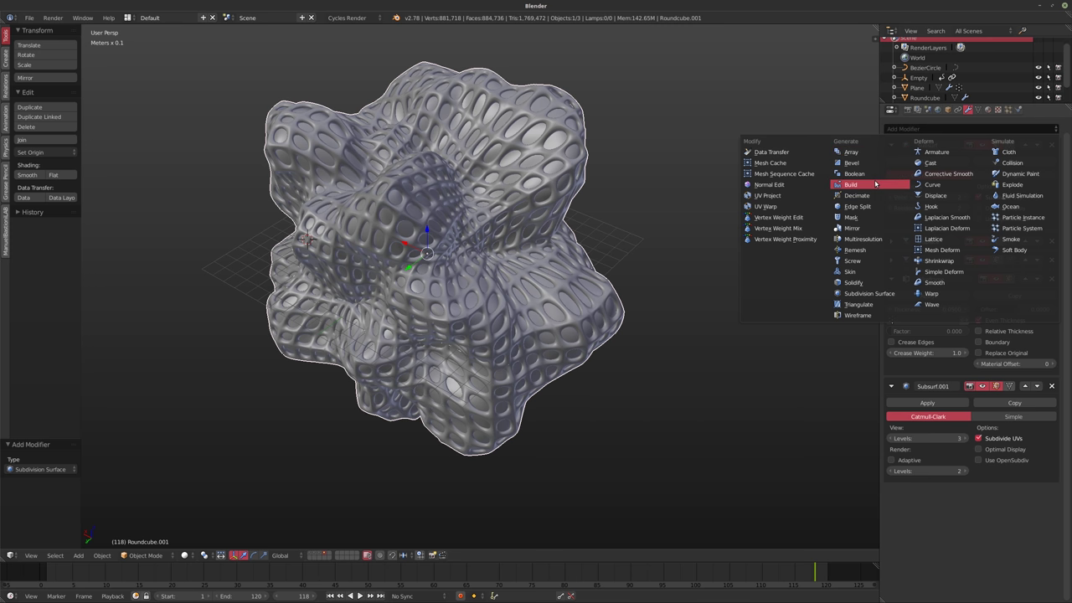
middle_click_drag(540, 249, 490, 247)
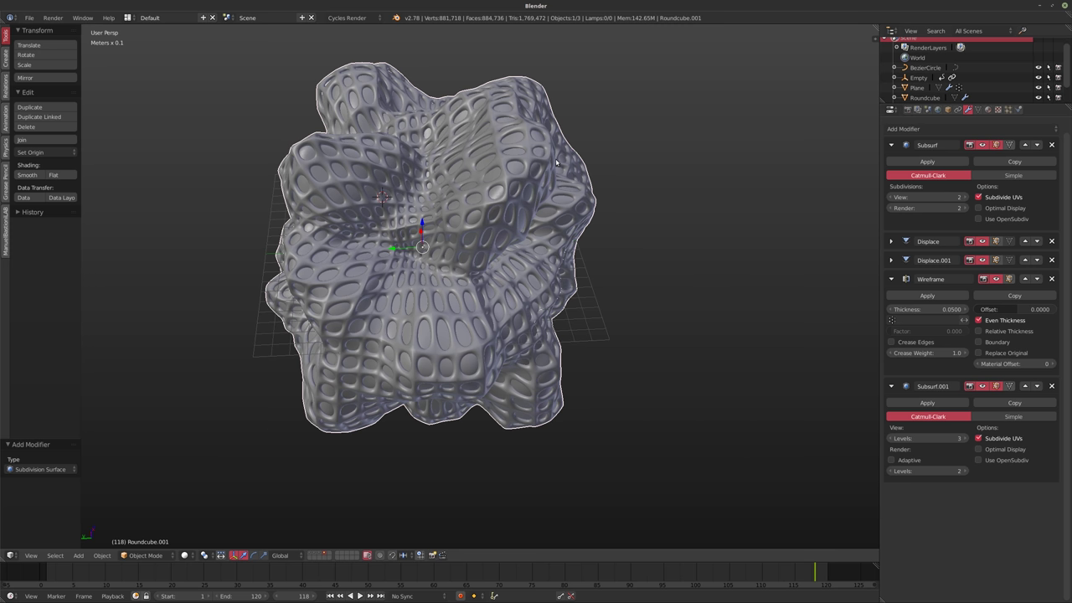
middle_click_drag(422, 195, 407, 237)
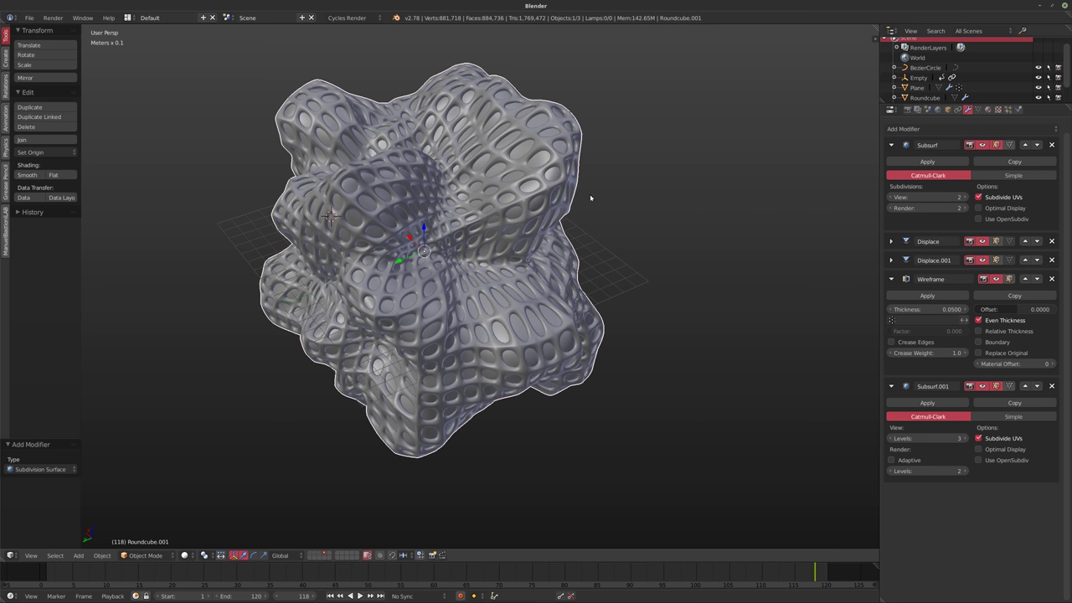
Switch to an empty layer, add a new round cube and clear its location, centring the 3D cursor as well.
left_click(333, 555)
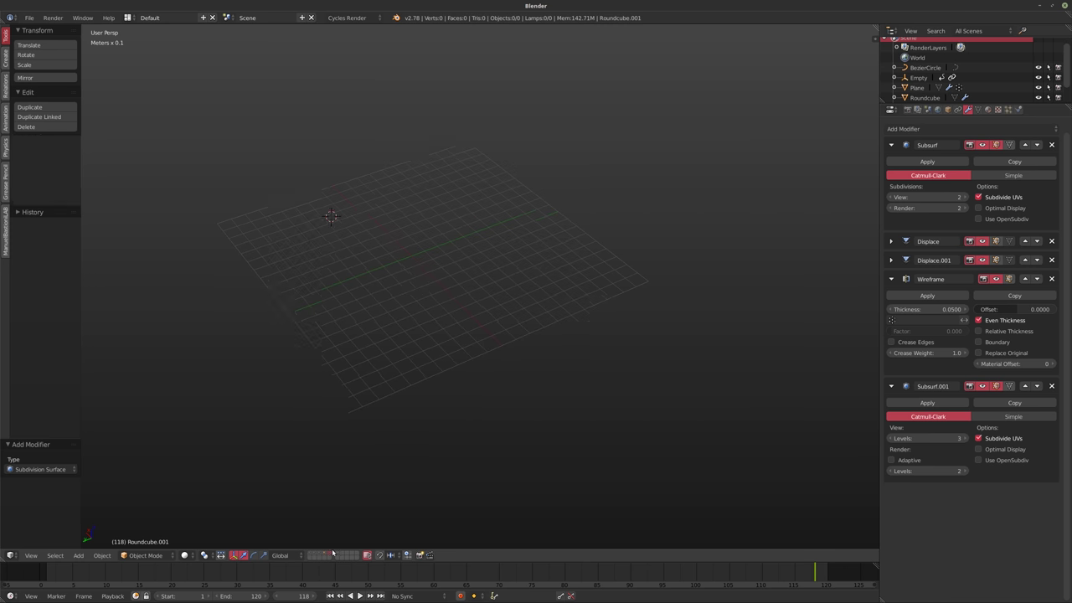
key("shift+a")
mouse_move(397, 203)
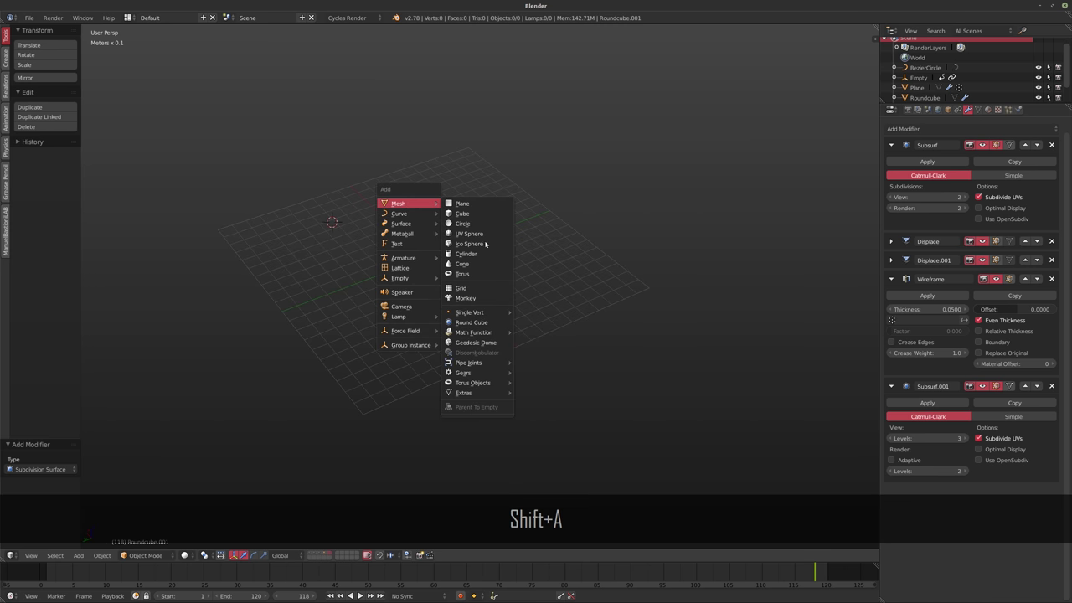
left_click(469, 319)
key("alt+g")
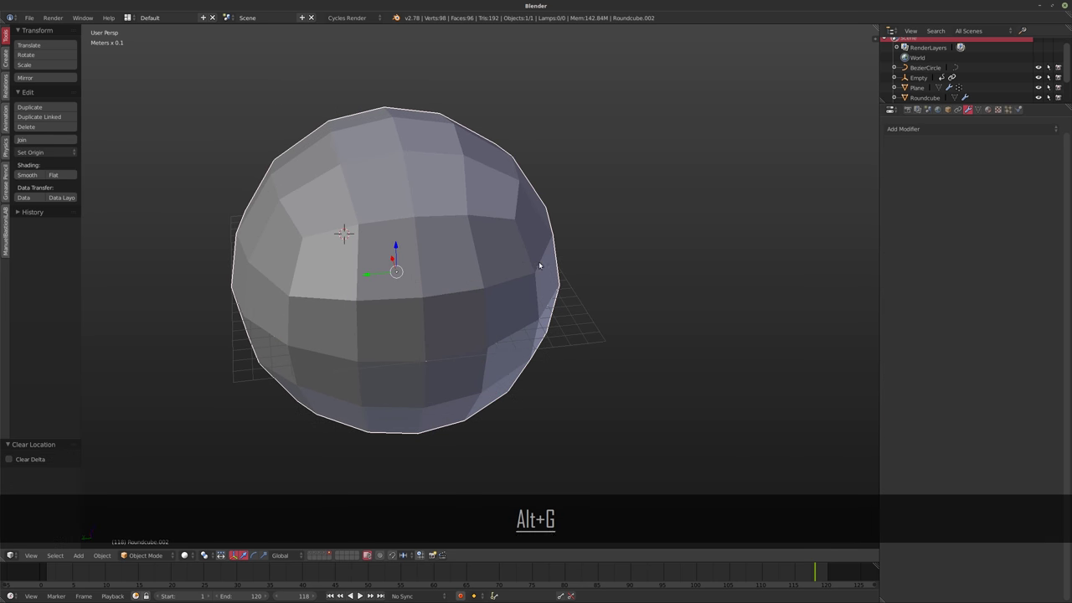
key("shift+c")
scroll(528, 240, "down", 1)
middle_click_drag(496, 263, 517, 248)
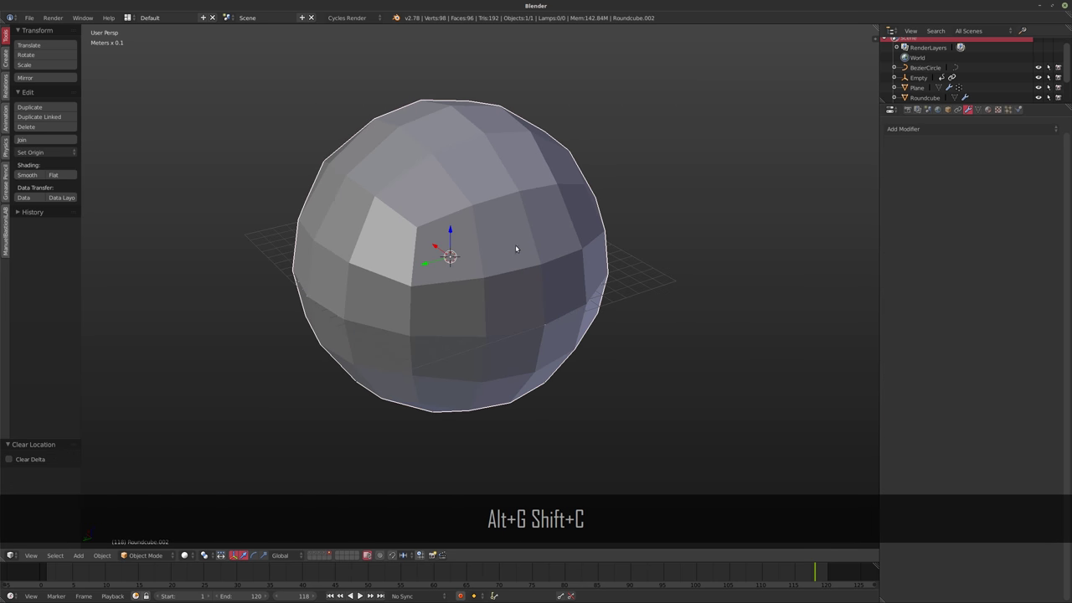
Look up the Extra Objects add-ons in the user preferences by searching "extr", and check the mesh types available to add.
key("ctrl+alt+u")
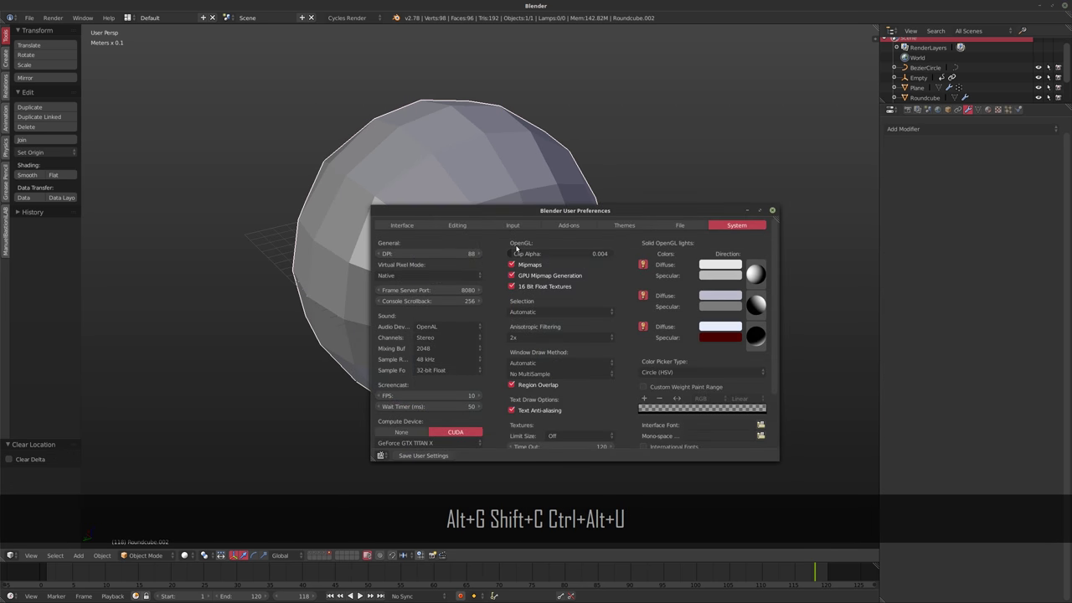
left_click(569, 226)
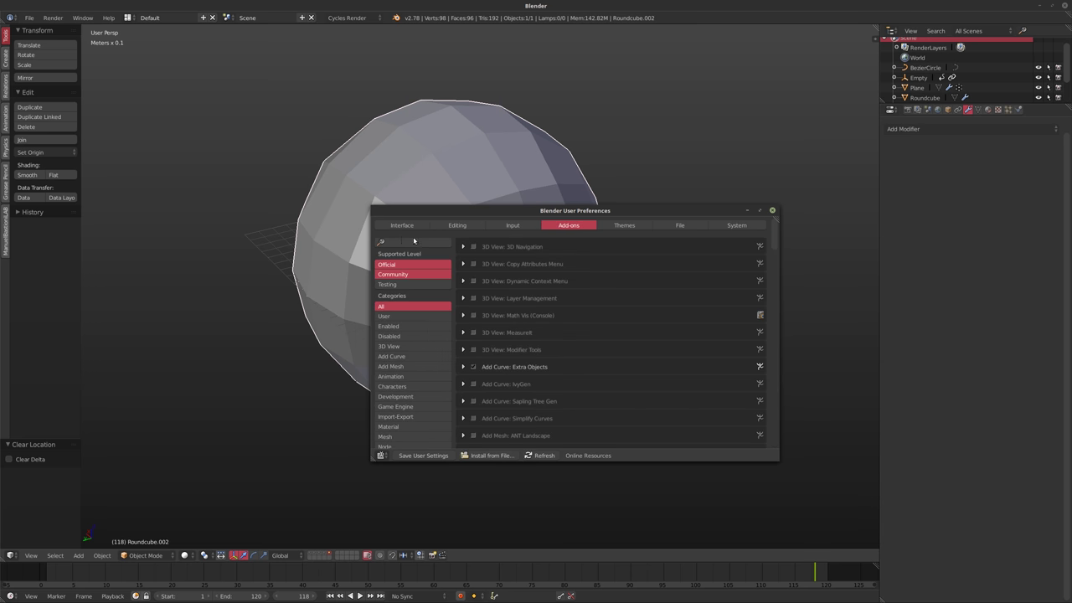
type("extr")
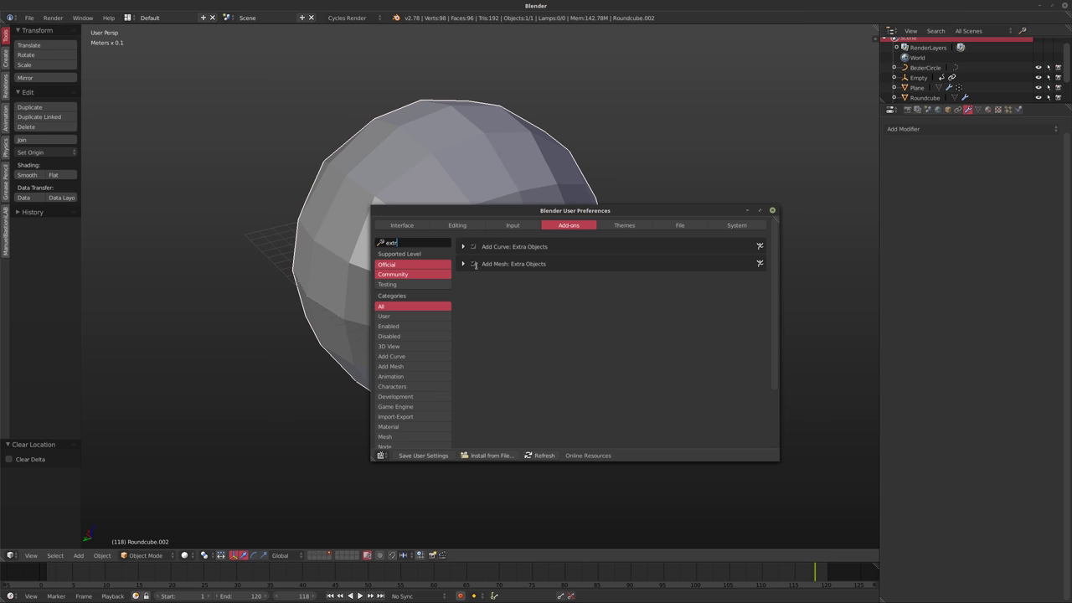
left_click(772, 210)
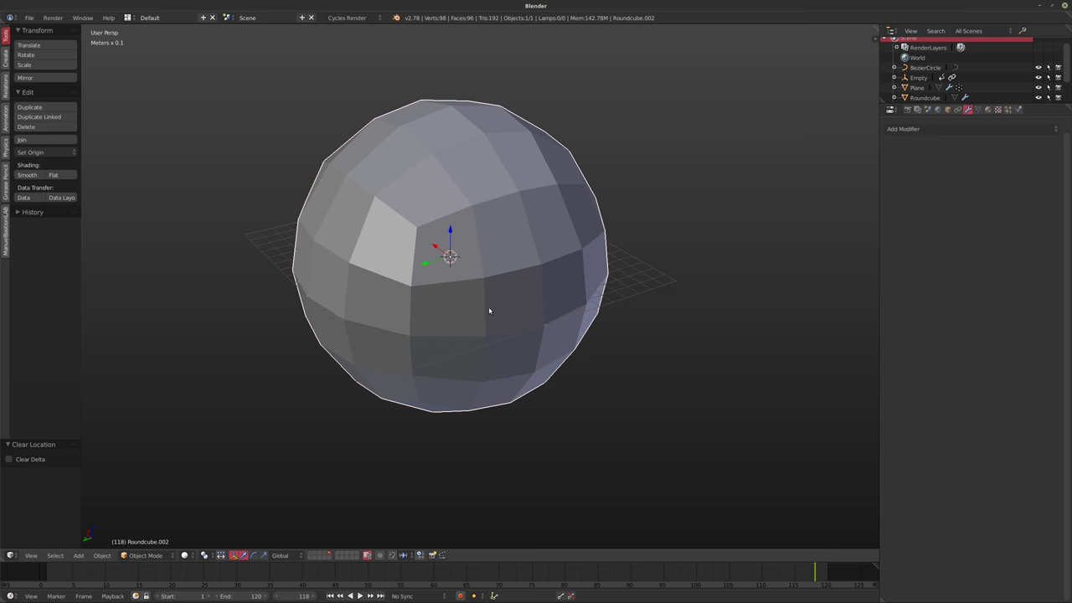
key("shift+a")
mouse_move(466, 312)
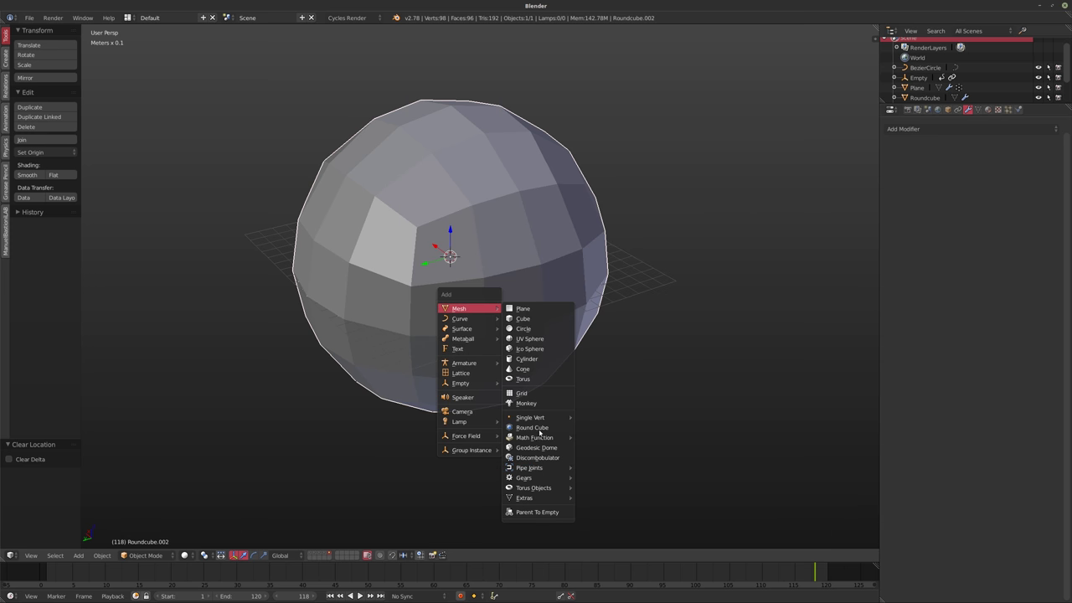
key("Escape")
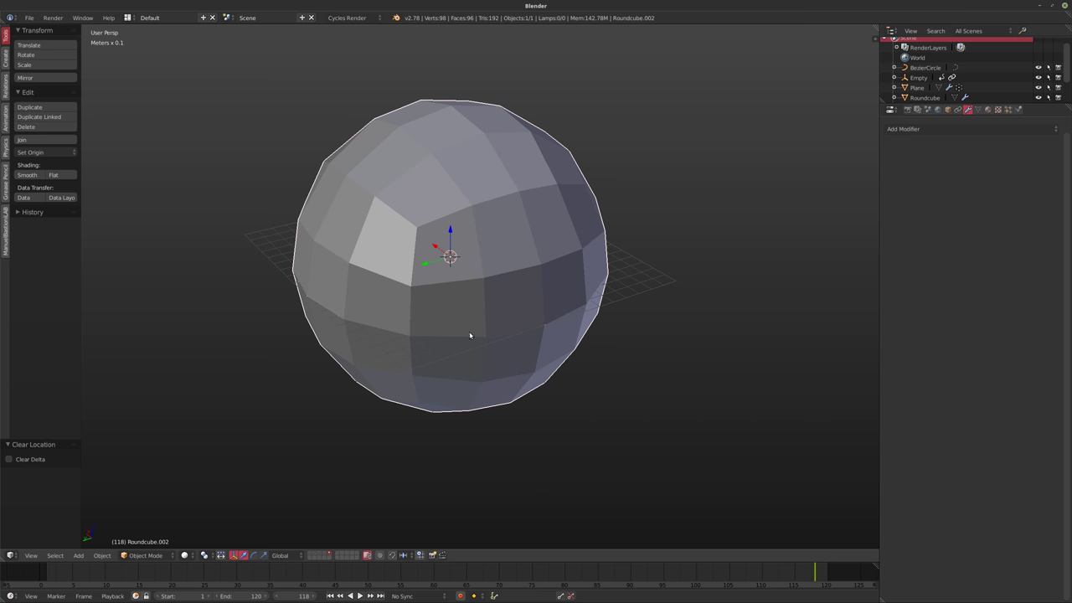
Add a Subdivision Surface modifier to the new round cube with its view levels set to 2.
middle_click_drag(559, 191, 549, 228)
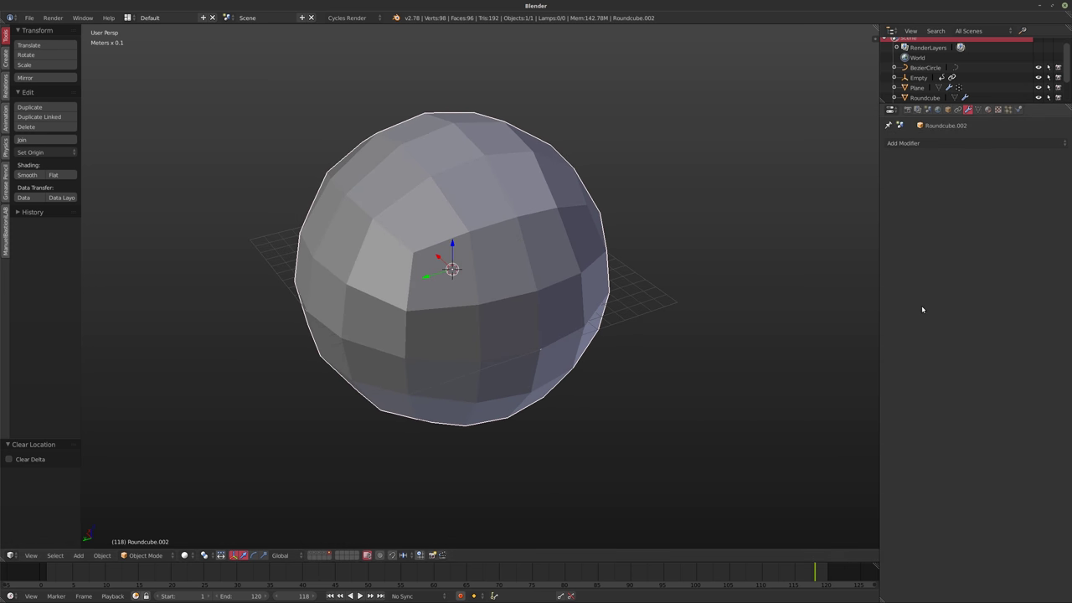
middle_click_drag(473, 302, 479, 300)
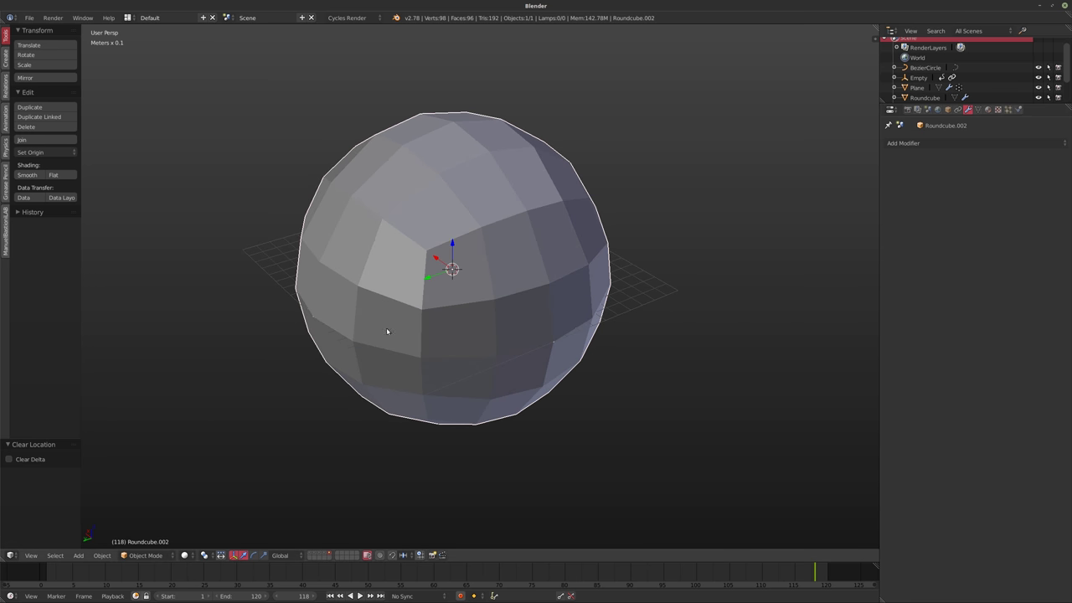
scroll(410, 295, "up", 3)
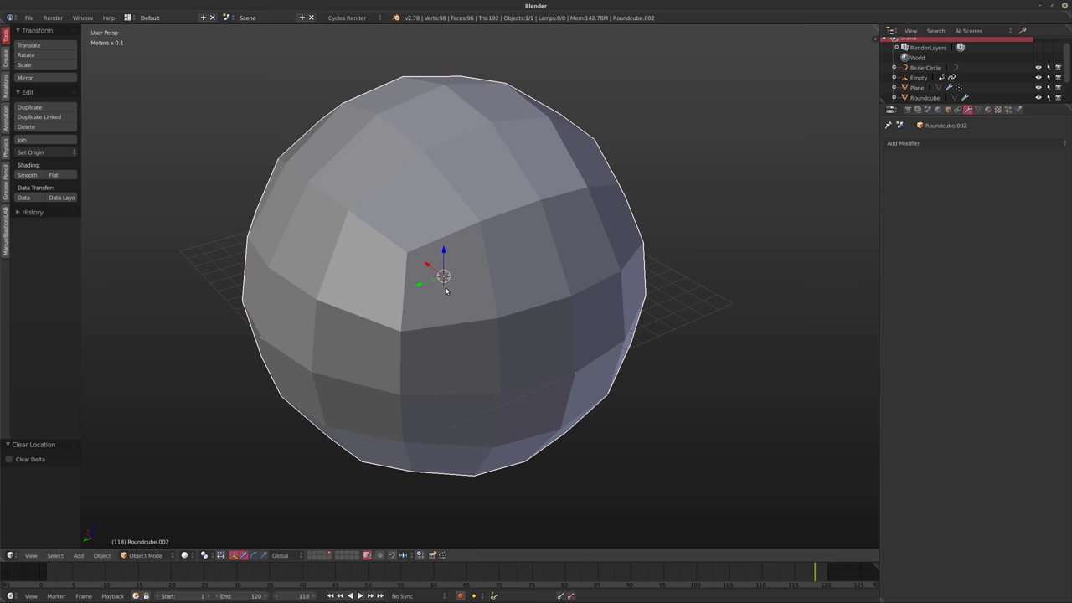
middle_click_drag(499, 252, 491, 251)
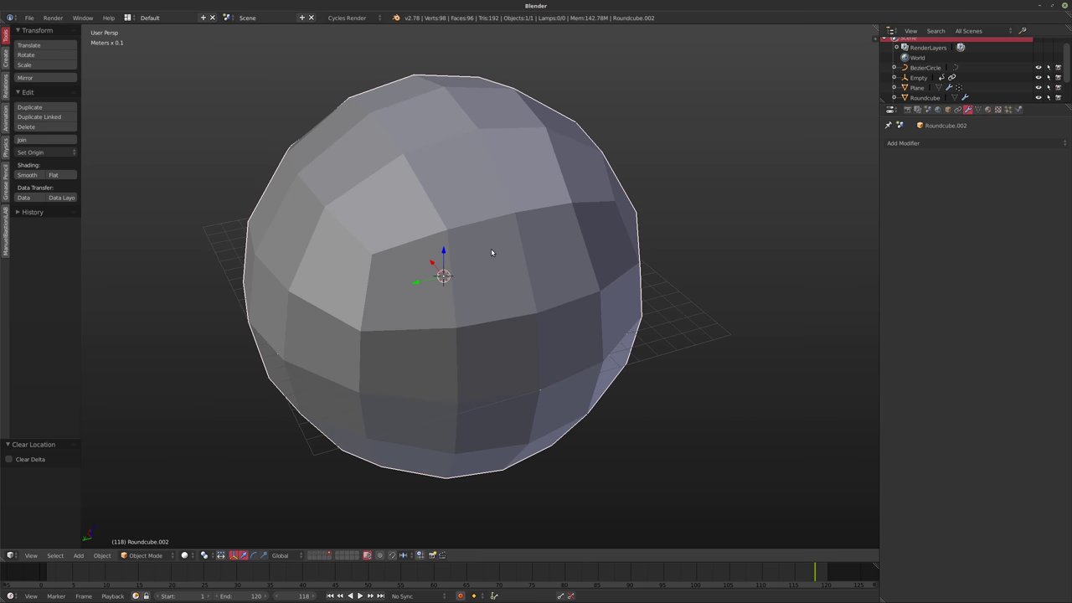
left_click(914, 144)
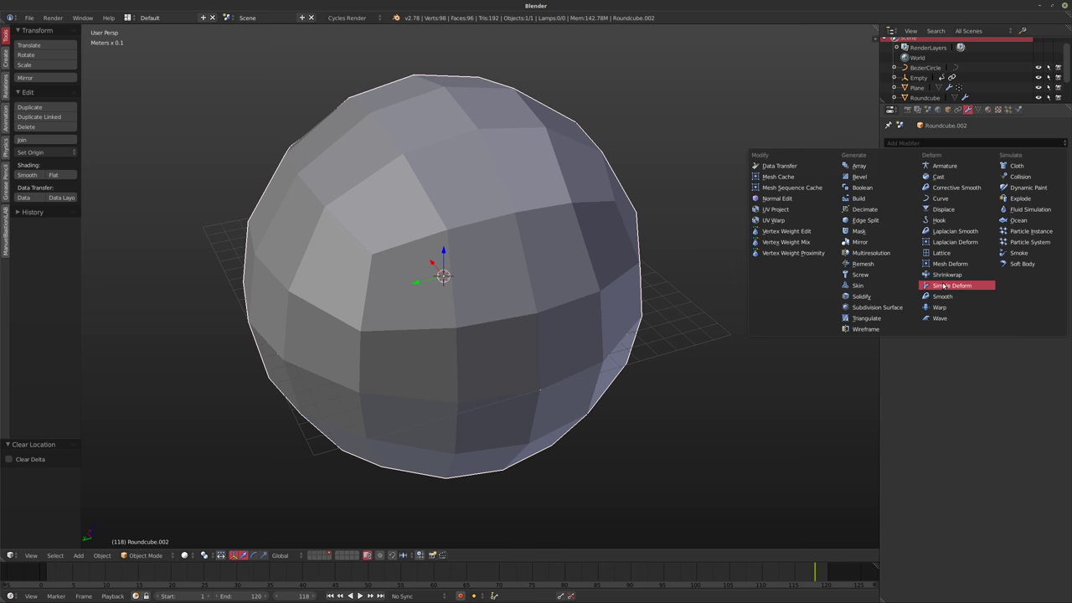
left_click(865, 309)
middle_click_drag(668, 199, 792, 209)
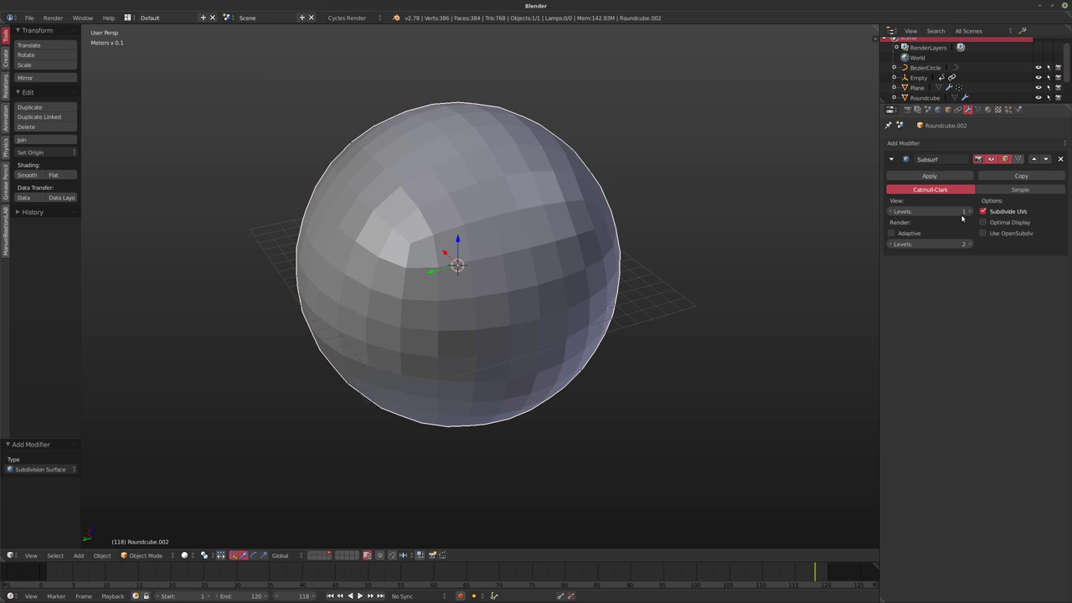
key("ctrl+2")
left_click(913, 144)
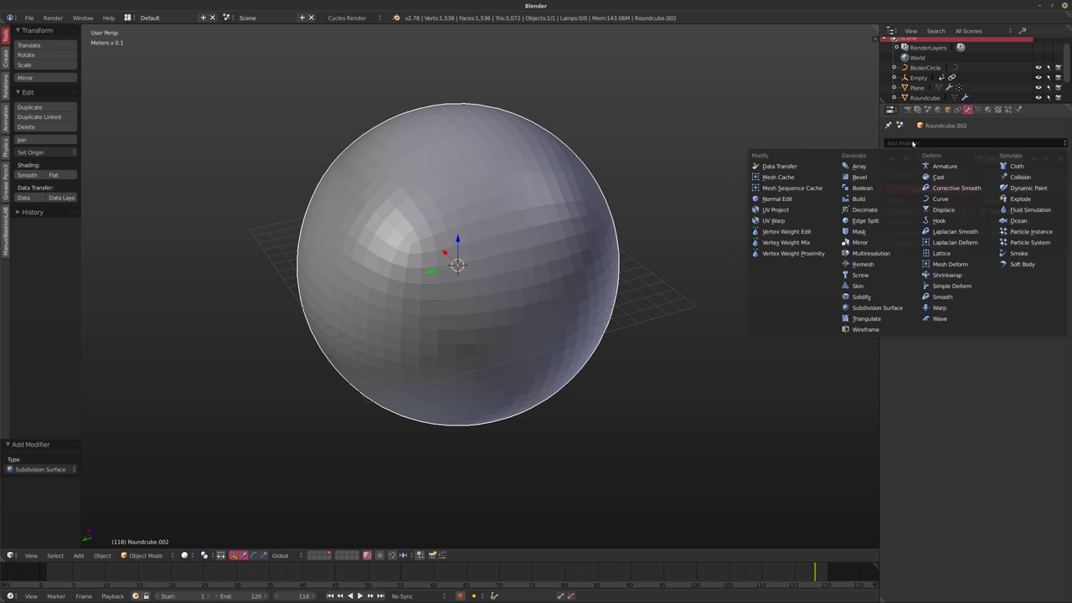
left_click(877, 308)
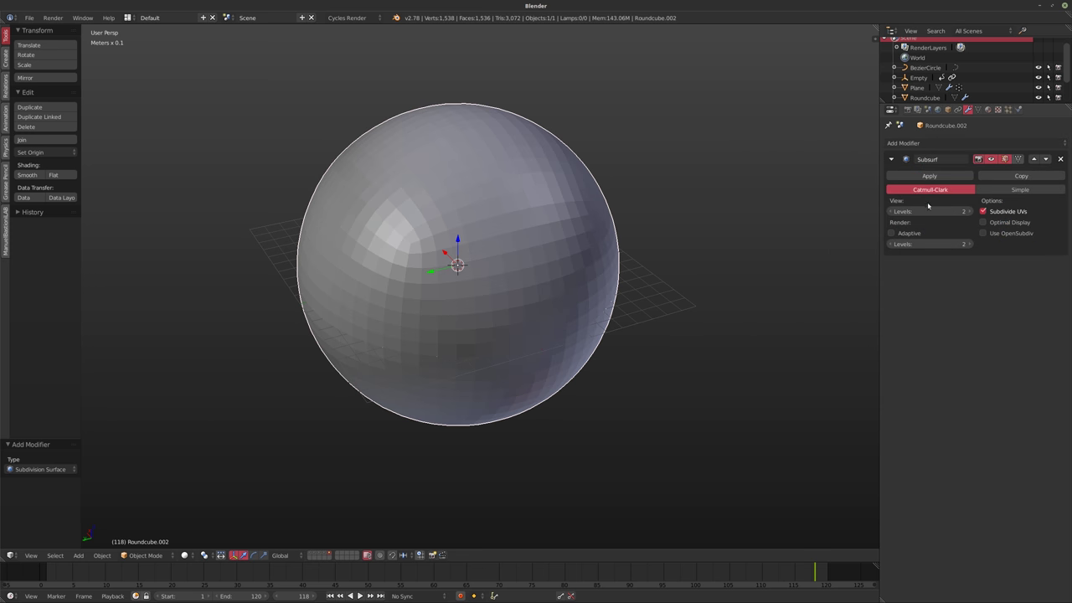
Add a Wireframe modifier to the new round cube and set its Subsurf view and render subdivisions to 1.
left_click(913, 143)
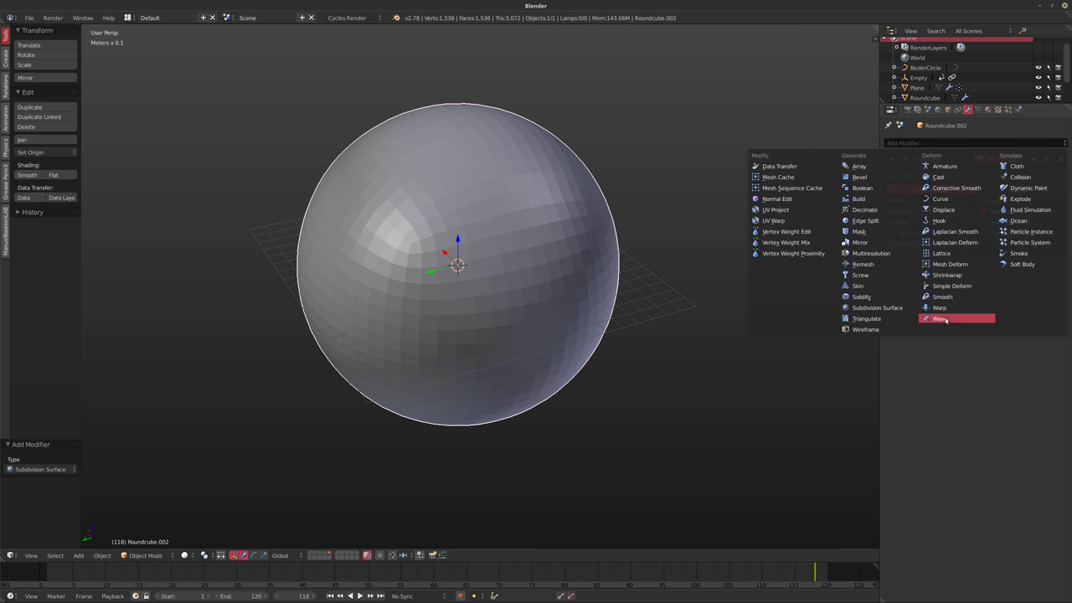
left_click(870, 331)
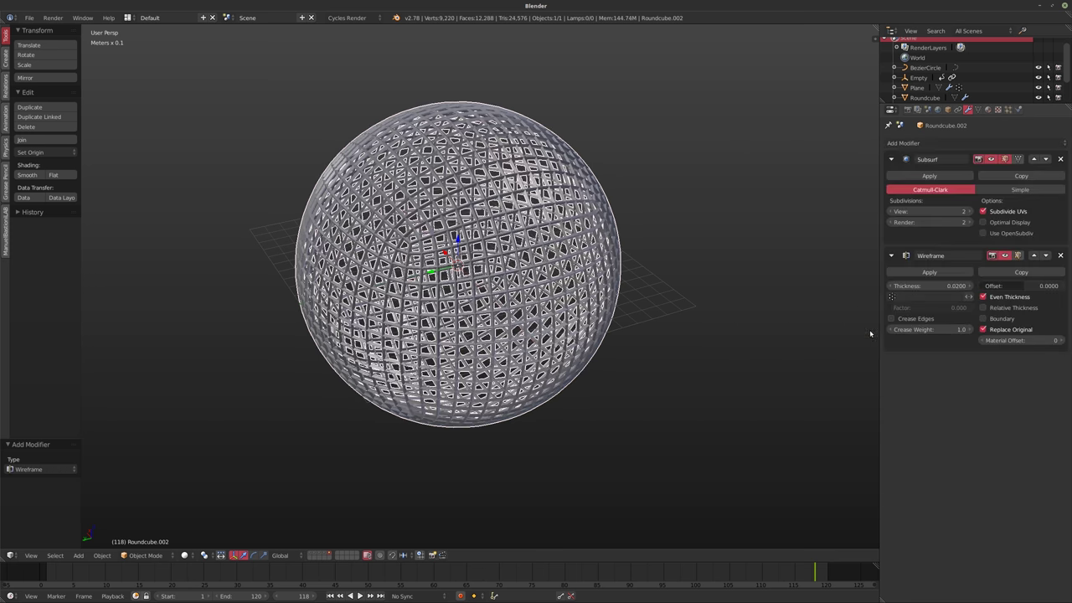
left_click(890, 211)
left_click(888, 212)
middle_click_drag(815, 265, 817, 254)
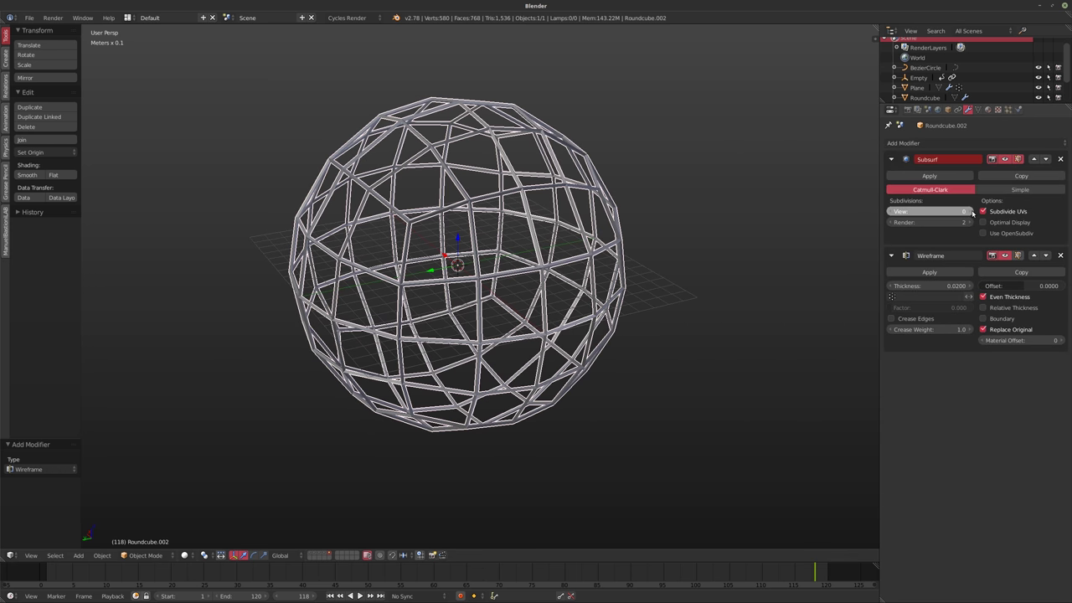
left_click(969, 212)
left_click(889, 222)
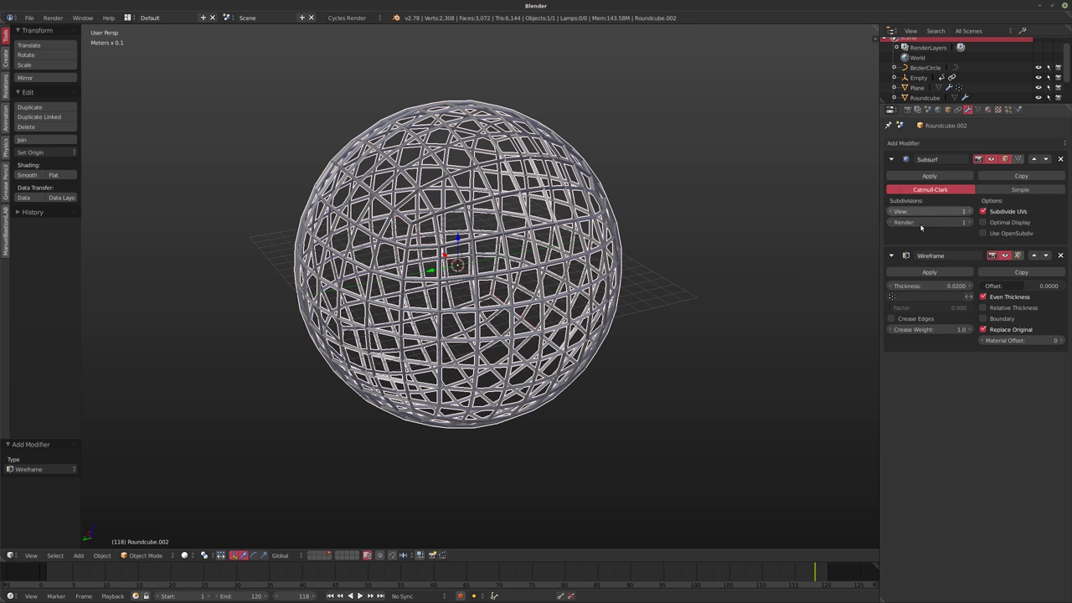
Add a Bevel modifier after the Wireframe on the new round cube.
left_click(924, 146)
left_click(860, 178)
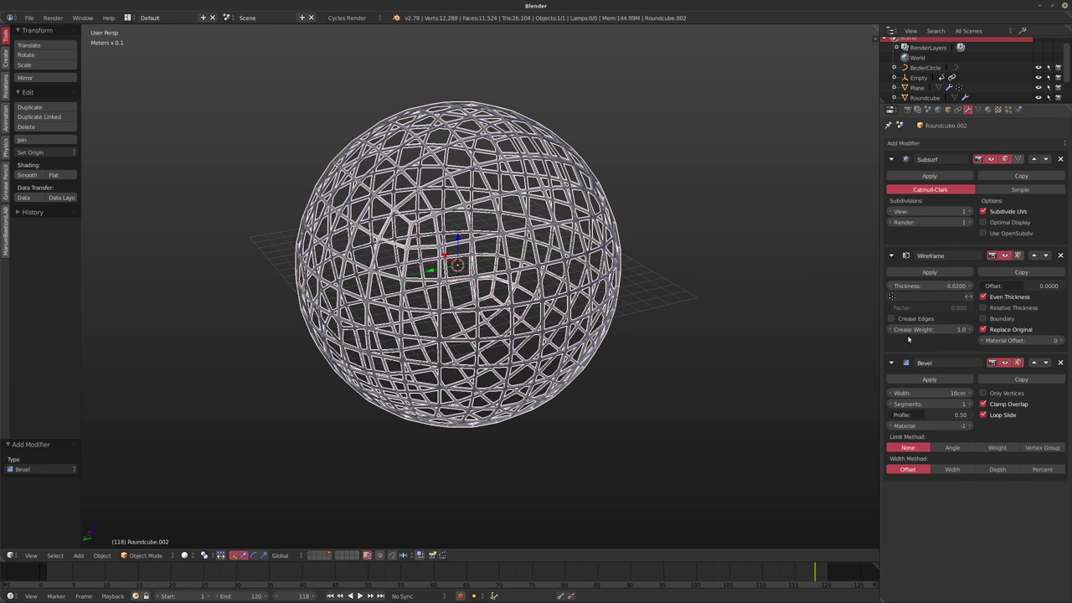
Move the Bevel modifier above the Wireframe on the round cube and set its width to 2.8 cm.
left_click(1035, 363)
middle_click_drag(536, 269, 566, 276)
scroll(542, 270, "up", 1)
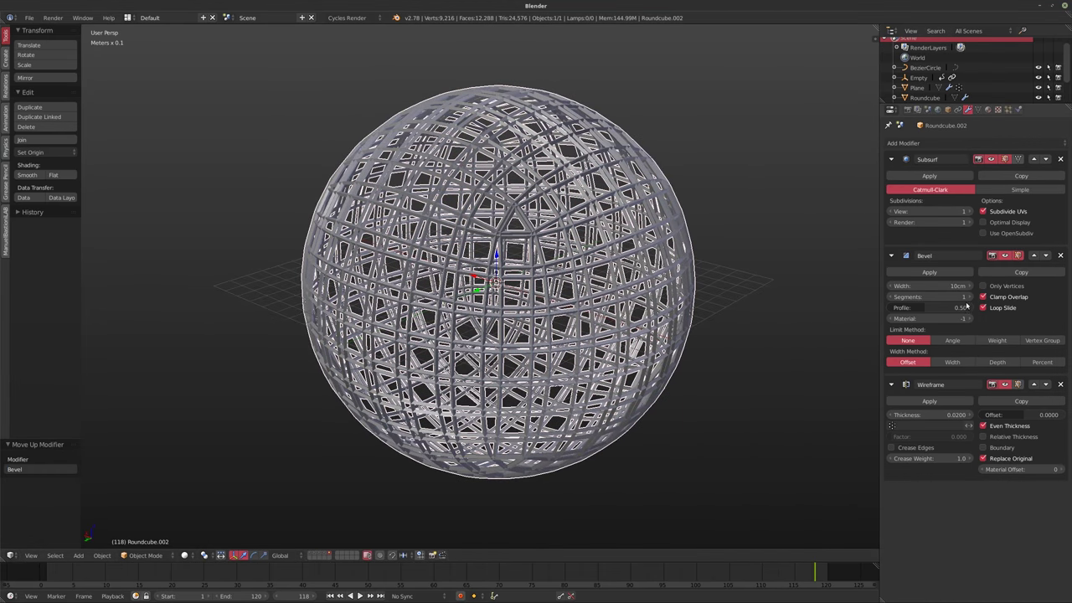
left_click_drag(926, 288, 926, 287)
middle_click_drag(607, 322, 666, 298)
middle_click_drag(552, 318, 566, 353)
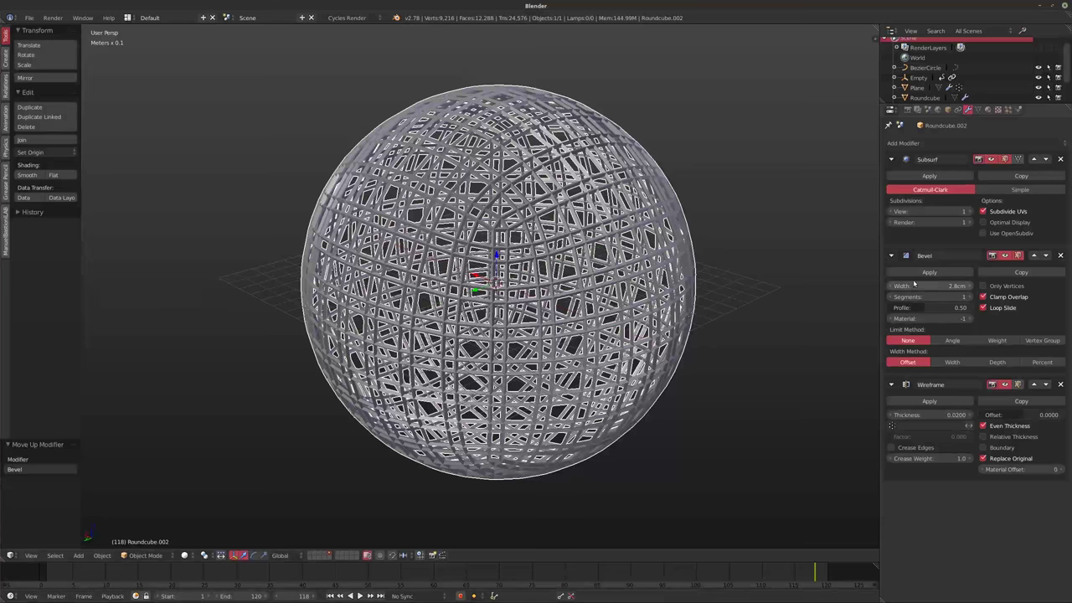
Try a duplicate of the Bevel modifier in the stack and remove the copy again.
left_click(984, 273)
scroll(537, 249, "up", 1)
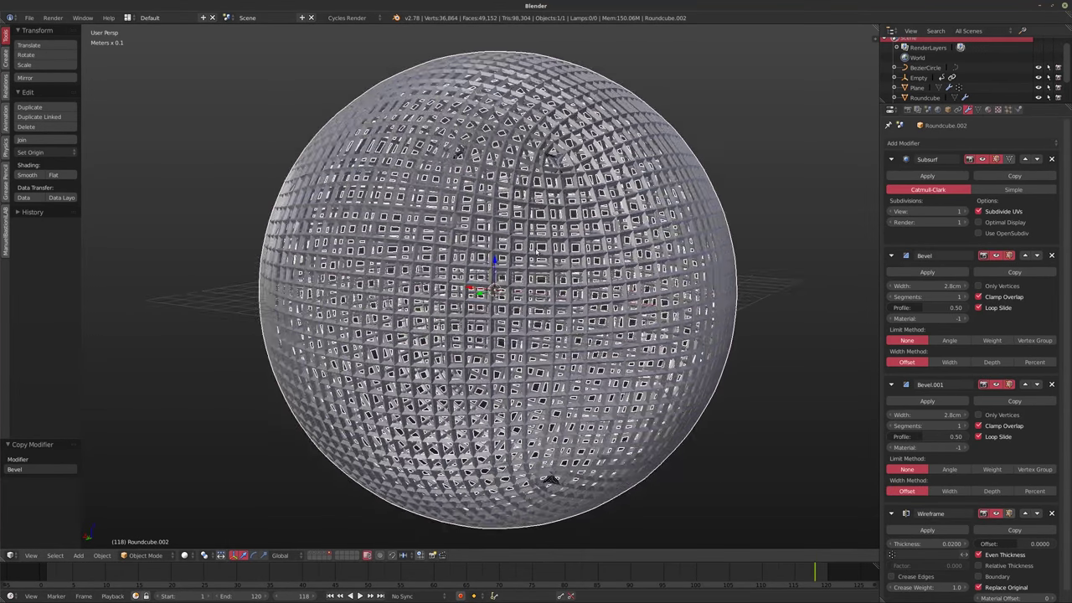
left_click(1052, 385)
middle_click_drag(645, 289, 620, 303)
mouse_move(620, 303)
middle_mouse_down("shift")
mouse_move(628, 282)
mouse_move(599, 302)
middle_mouse_up("shift")
Add a Subdivision Surface modifier after the Wireframe and set the first Subsurf's view and render subdivisions to 0.
left_click(934, 144)
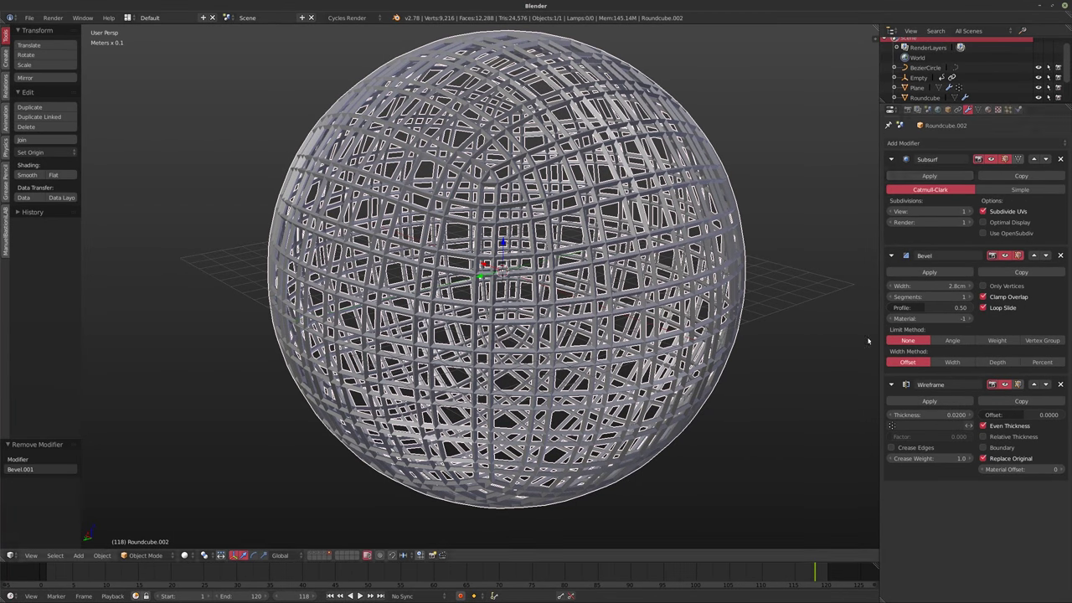
left_click(913, 144)
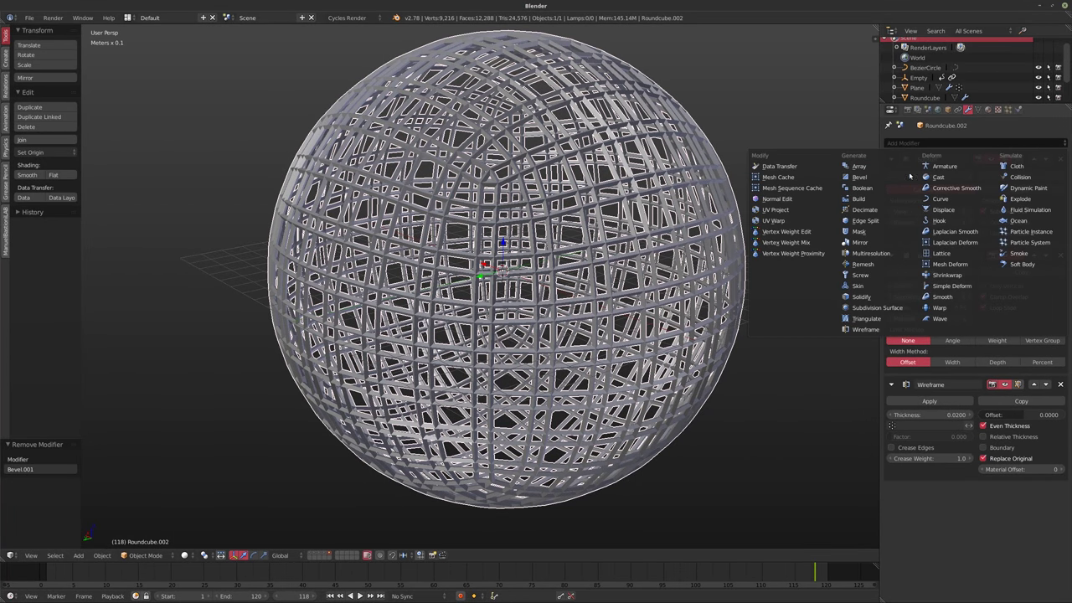
left_click(875, 307)
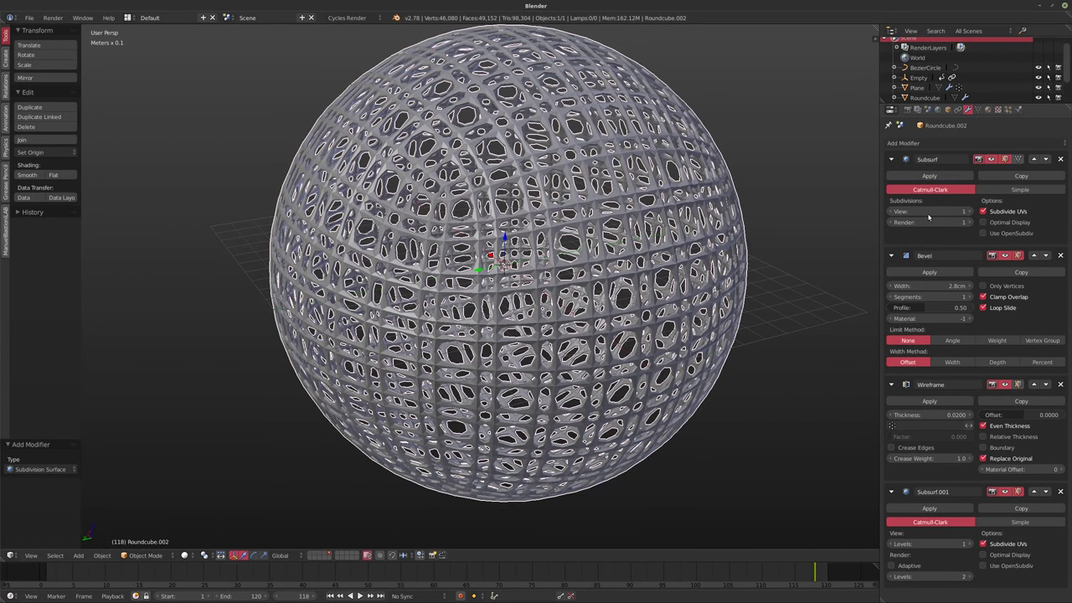
left_click_drag(921, 211, 883, 235)
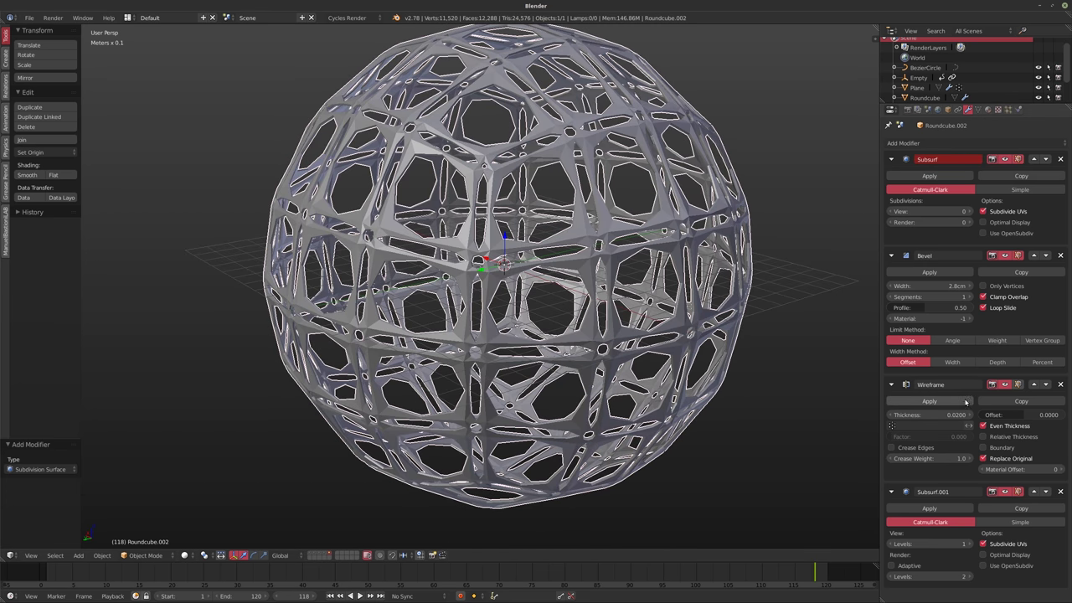
Set the last Subsurf modifier's view levels to 3 and shade the round cube smooth.
left_click(966, 543)
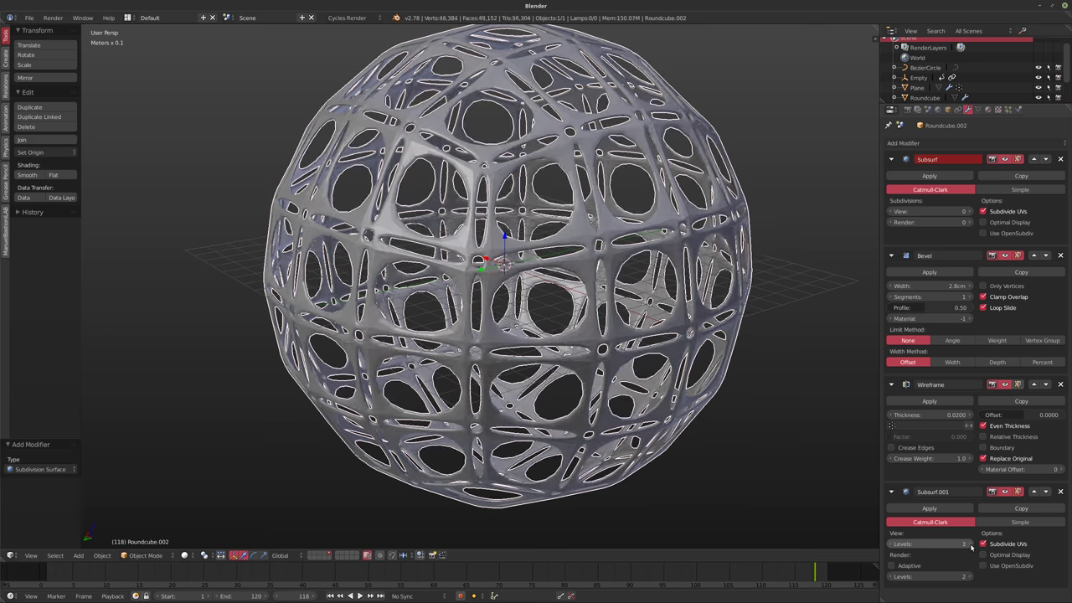
left_click(966, 544)
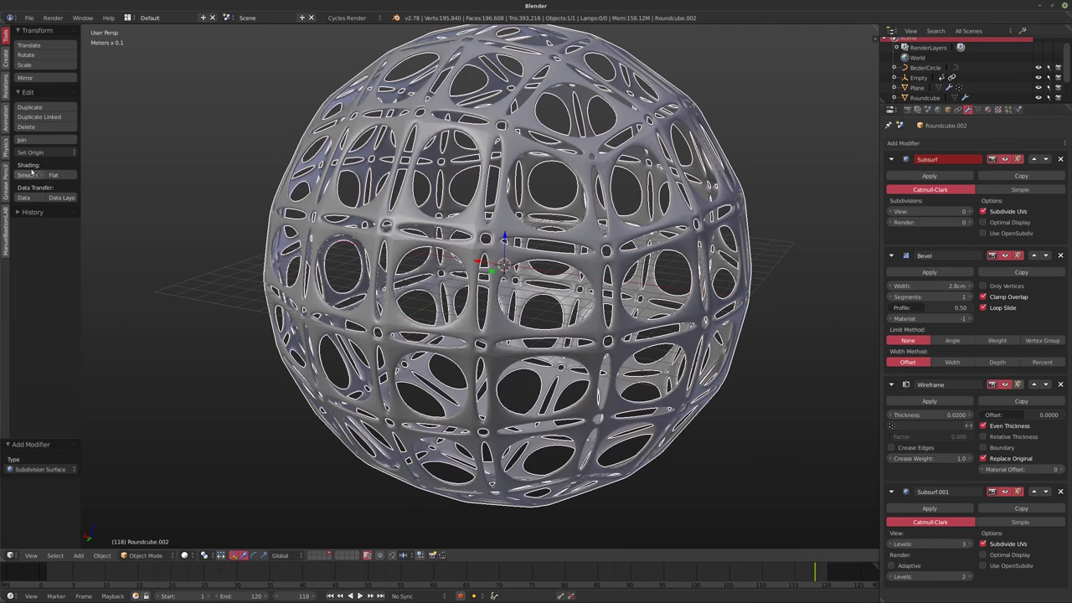
left_click(30, 173)
middle_click_drag(530, 201, 492, 238)
middle_click_drag(563, 288, 546, 292)
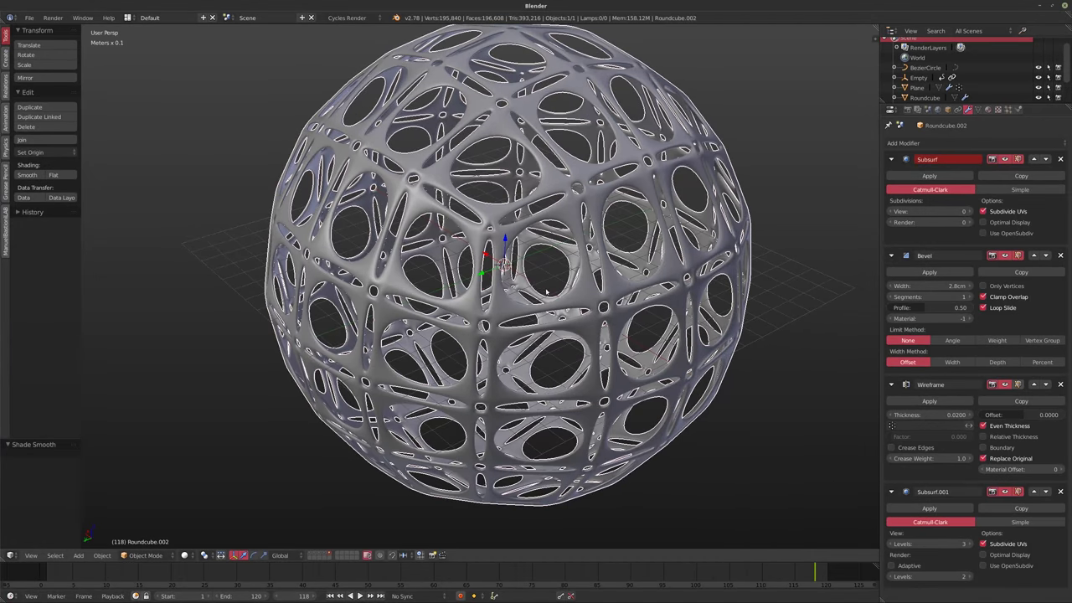
mouse_move(469, 239)
middle_mouse_down("shift")
mouse_move(425, 256)
mouse_move(451, 261)
mouse_move(471, 222)
middle_mouse_up("shift")
scroll(448, 249, "down", 1)
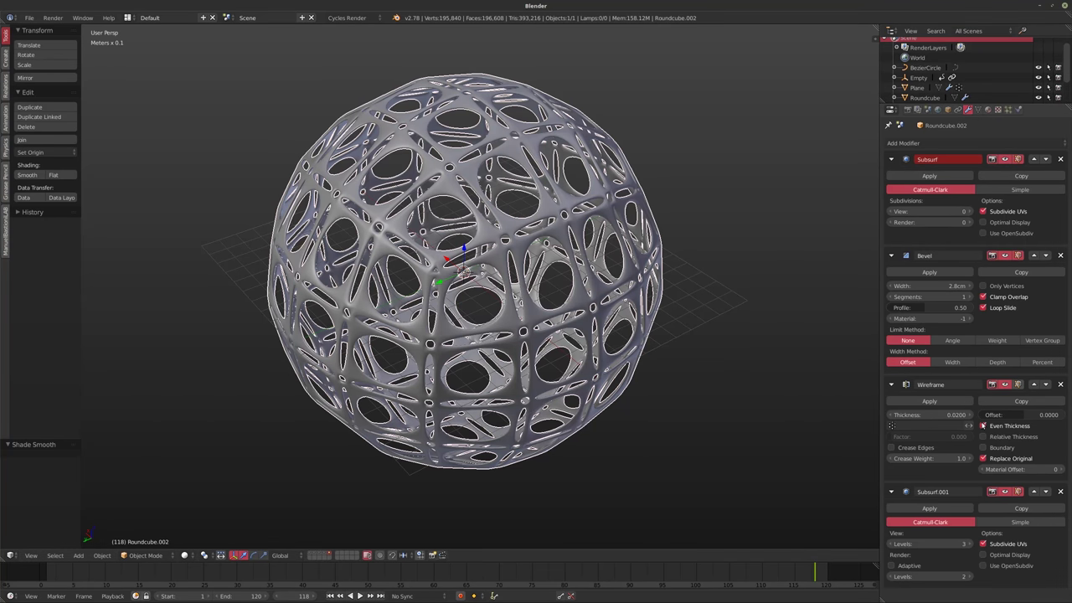
Turn off Replace Original in the Wireframe modifier and inspect the mesh in wireframe and solid display.
left_click(983, 458)
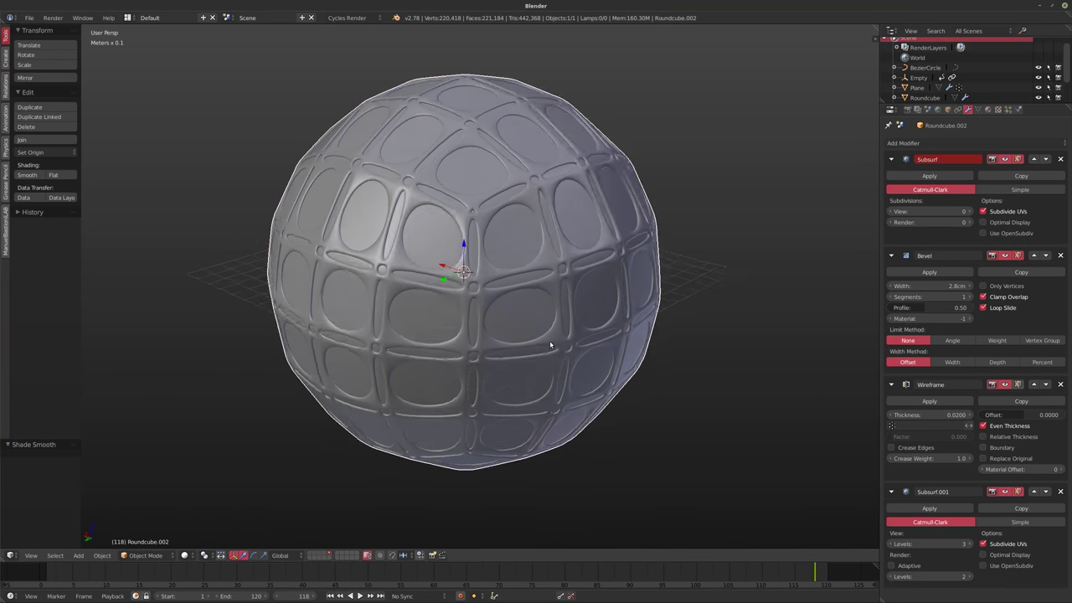
middle_click_drag(550, 343, 528, 197)
middle_click_drag(497, 240, 536, 250)
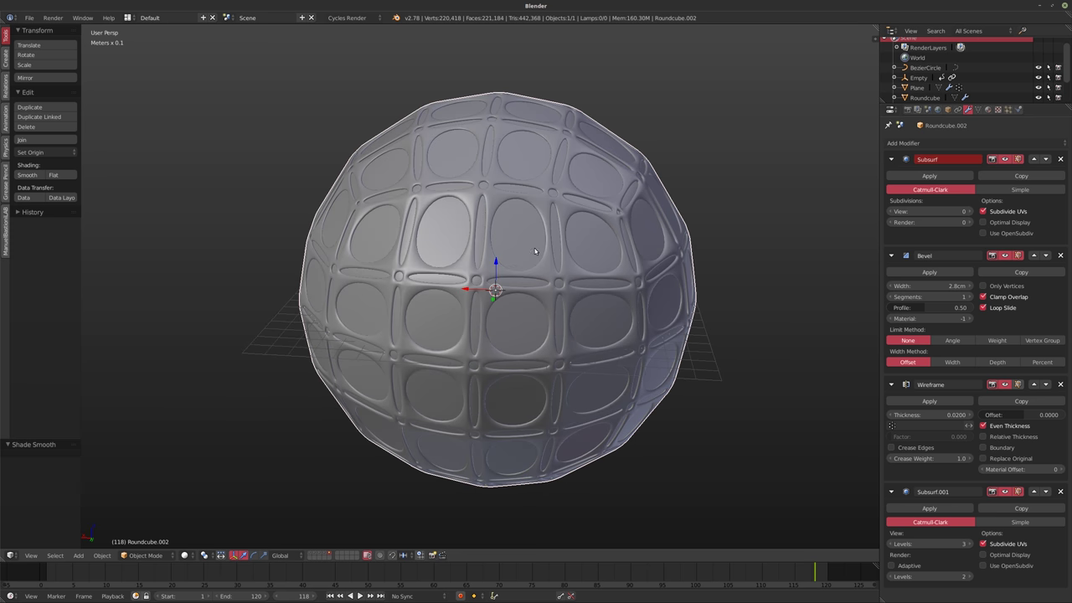
key("z")
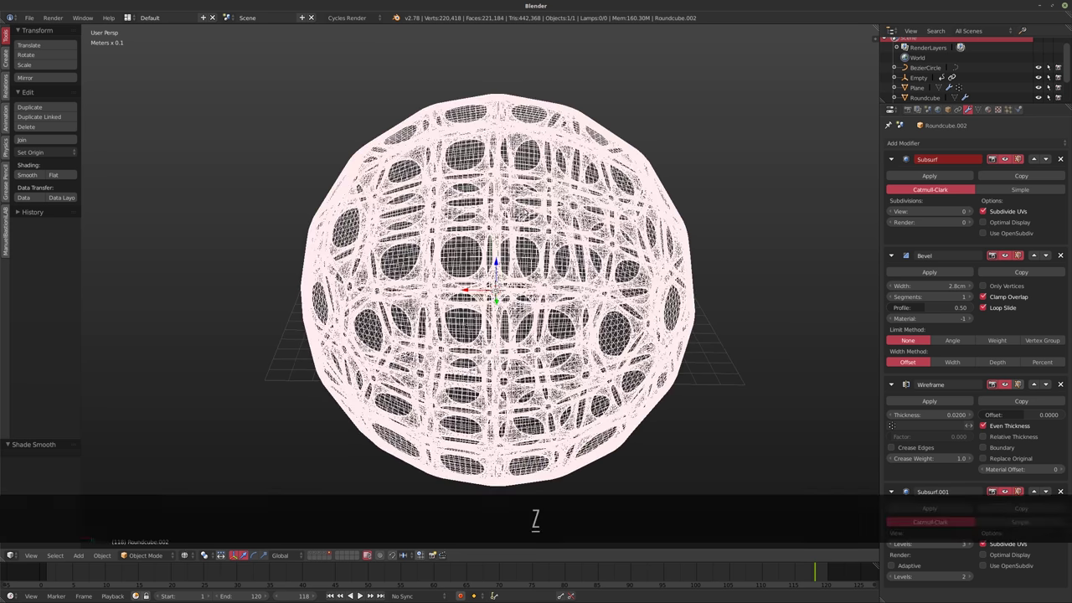
scroll(513, 204, "up", 2)
key("z")
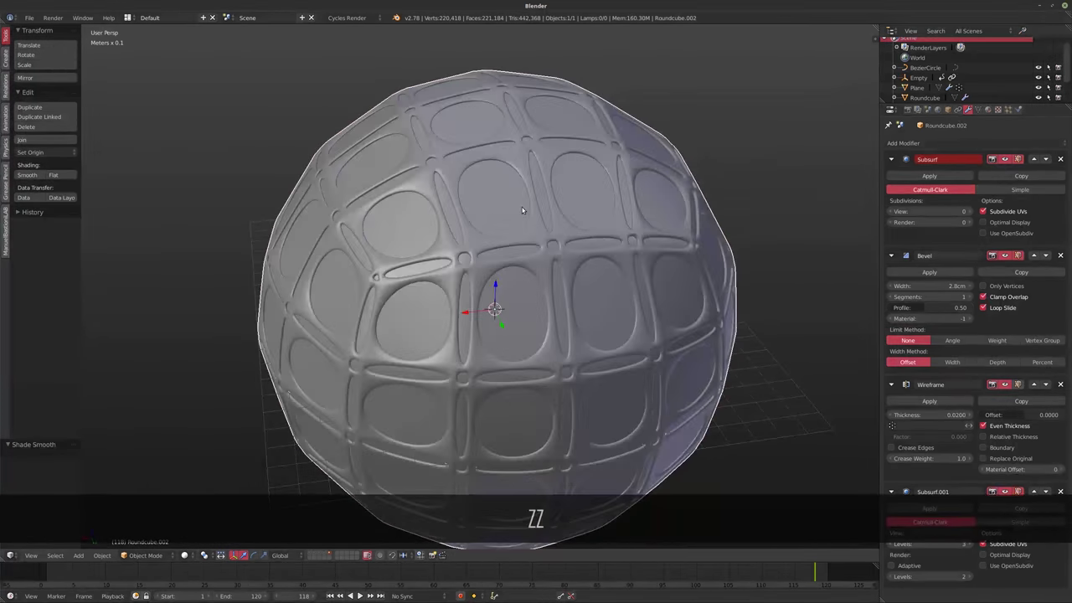
mouse_move(620, 270)
middle_mouse_down()
mouse_move(648, 247)
mouse_move(593, 263)
middle_mouse_up()
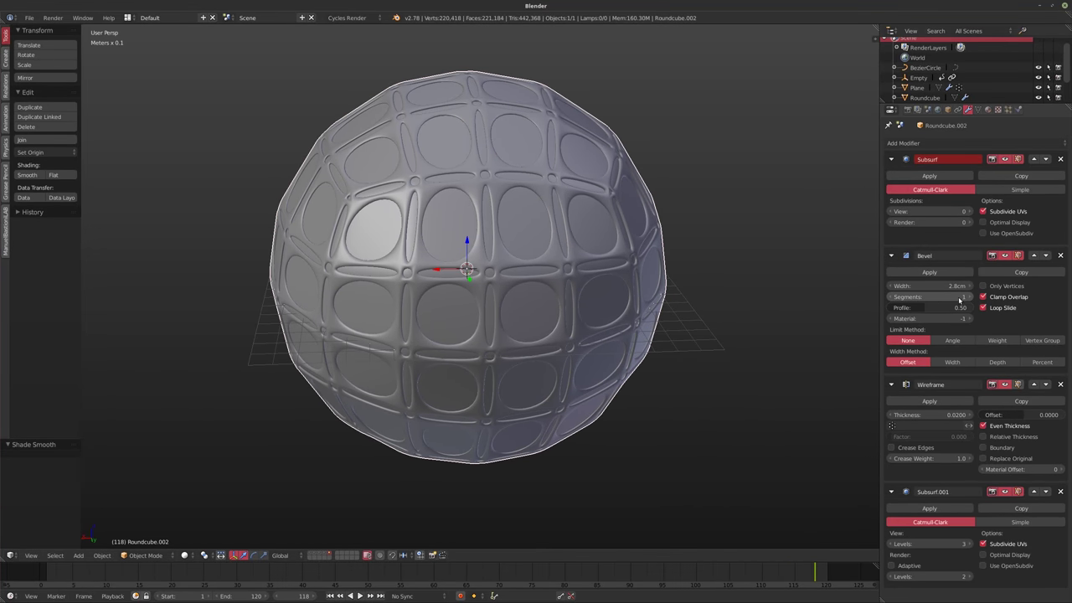
Set the Bevel profile to 0.56 and try 2 and 3 segments, returning the segments to 1.
left_click(970, 298)
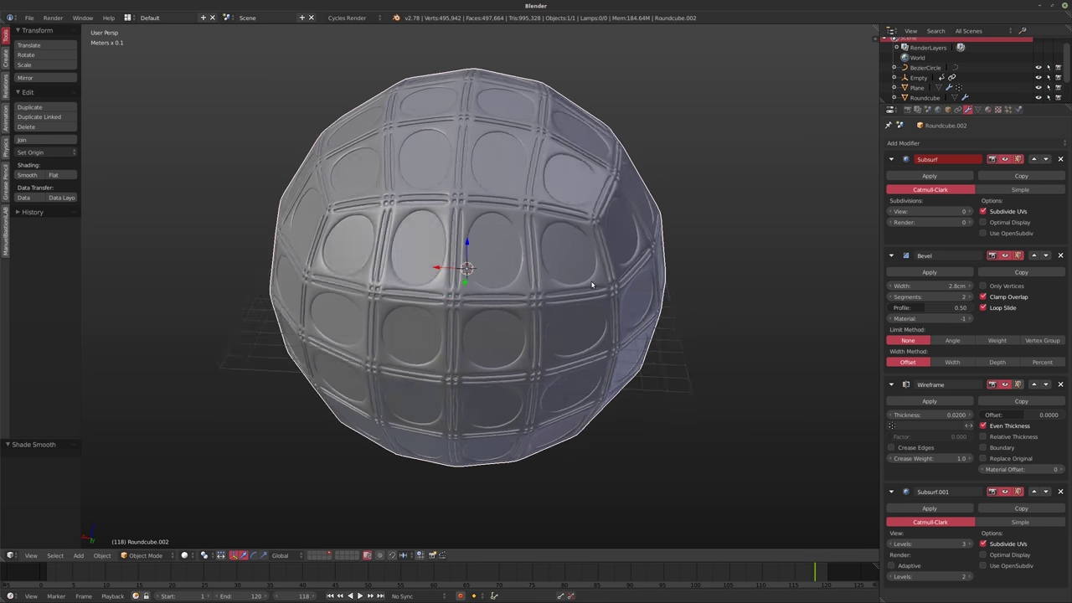
left_click(892, 297)
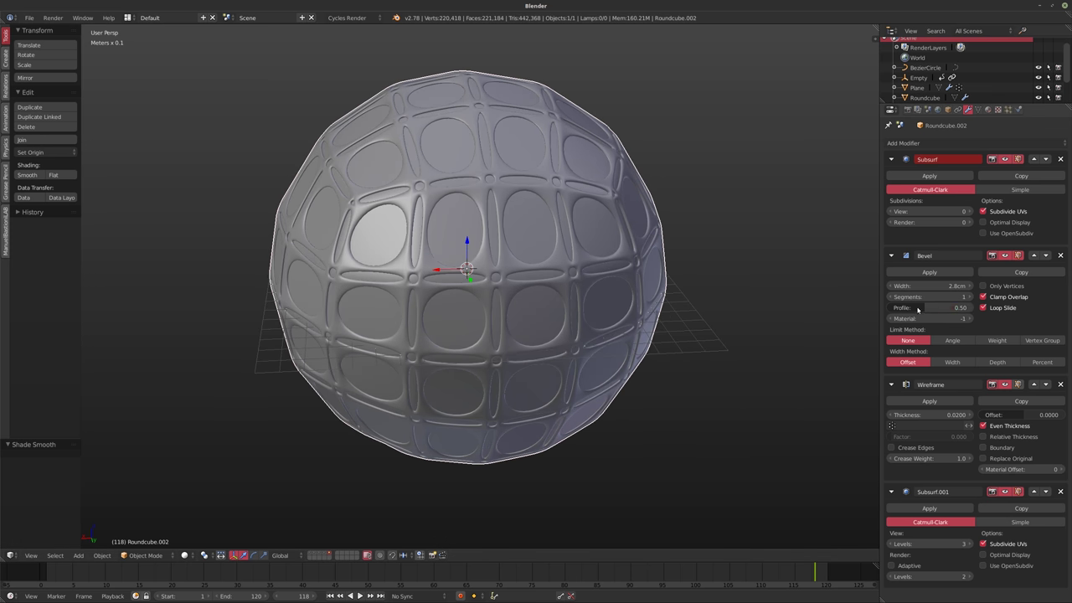
mouse_move(918, 307)
left_mouse_down()
mouse_move(963, 308)
mouse_move(894, 307)
mouse_move(938, 308)
left_mouse_up()
left_click(970, 297)
left_click(970, 297)
middle_click_drag(452, 234, 484, 236)
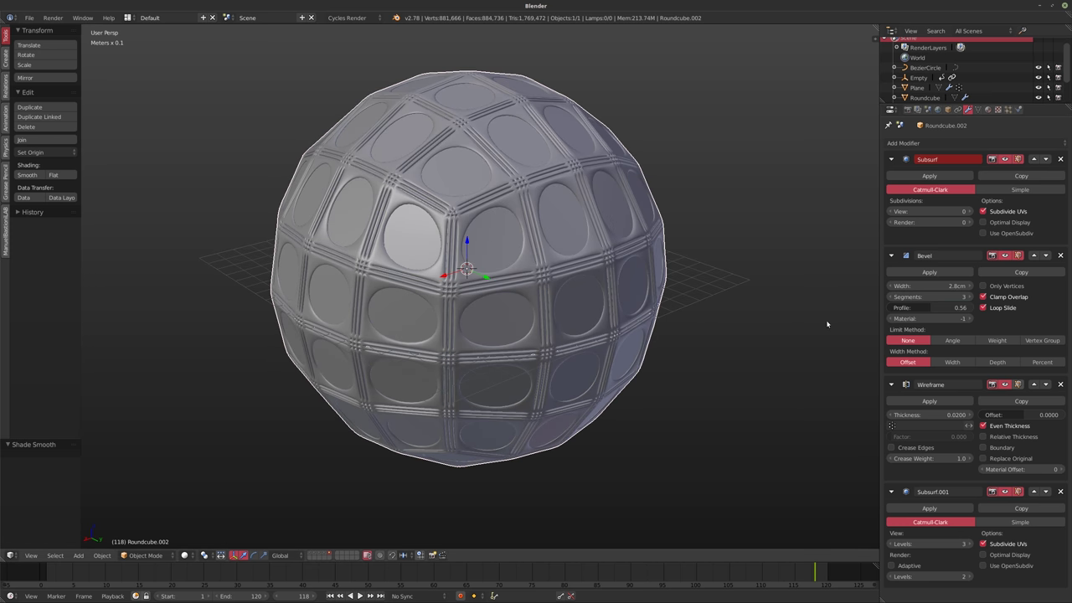
left_click(892, 299)
left_click(892, 299)
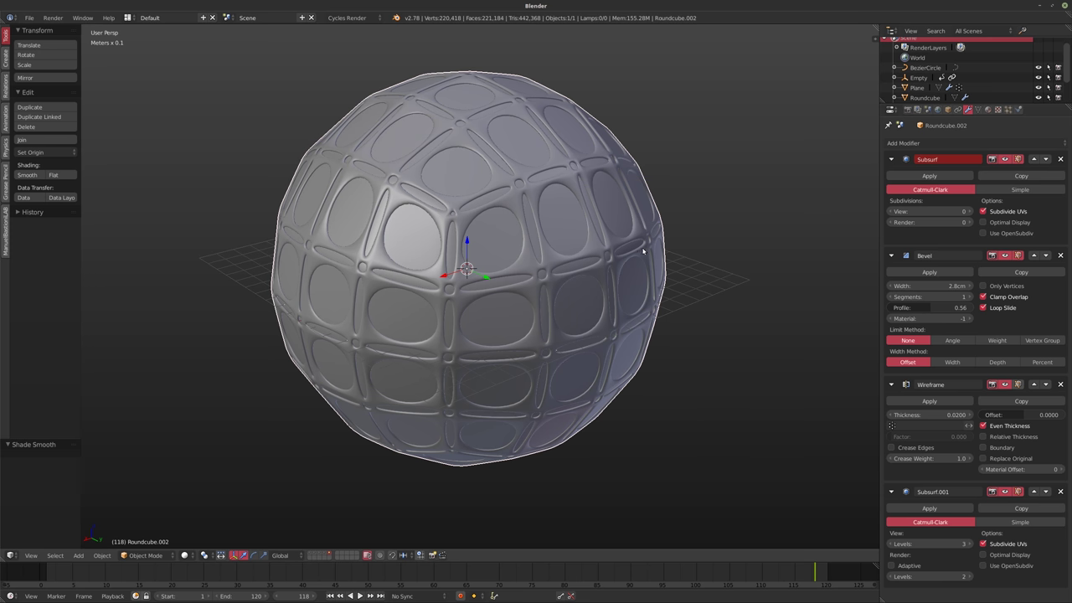
middle_click_drag(643, 245, 608, 244)
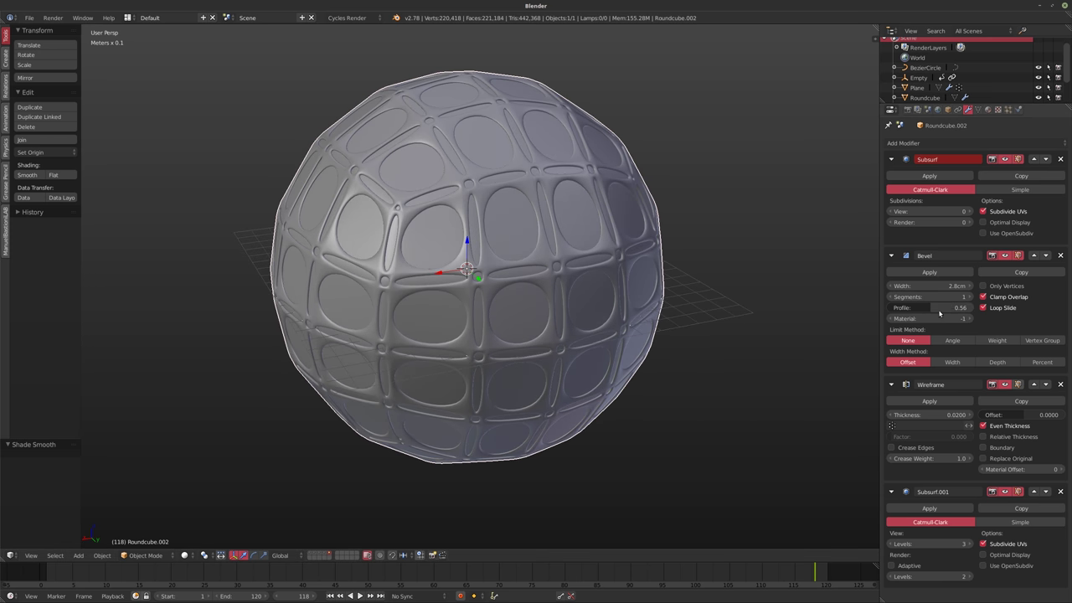
Try the Bevel width methods Width, Depth and Percent, and return to Offset.
left_click(955, 366)
left_click(1005, 364)
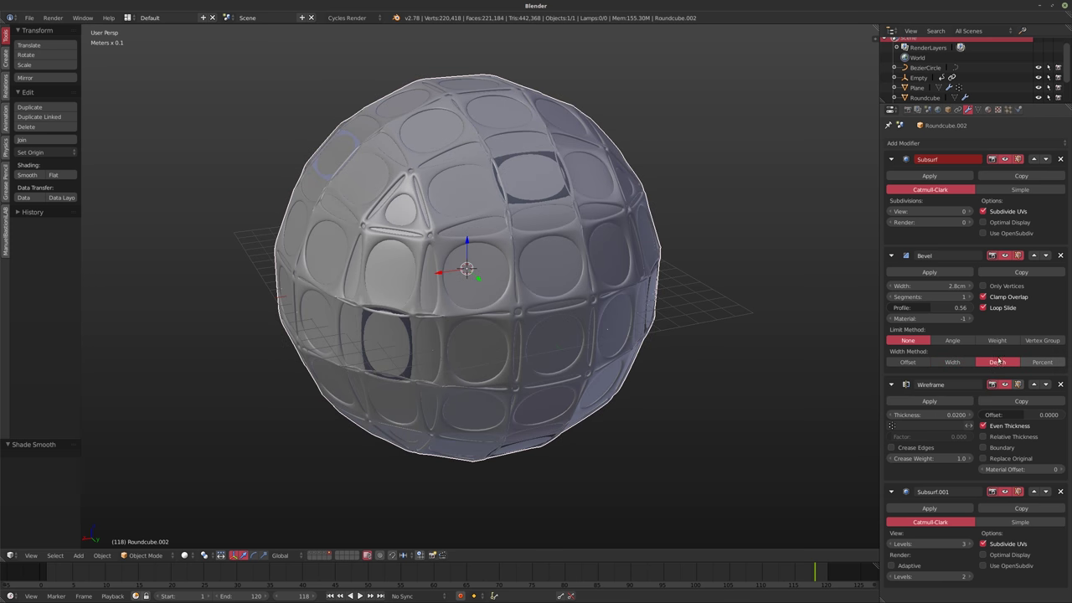
left_click(1041, 362)
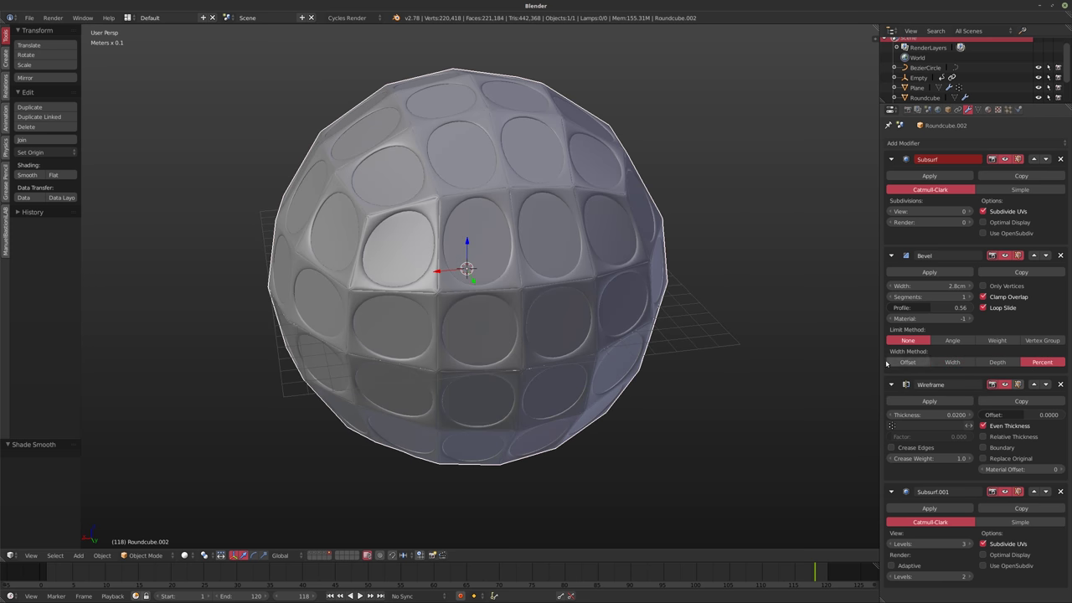
left_click(906, 362)
middle_click_drag(620, 331, 619, 295)
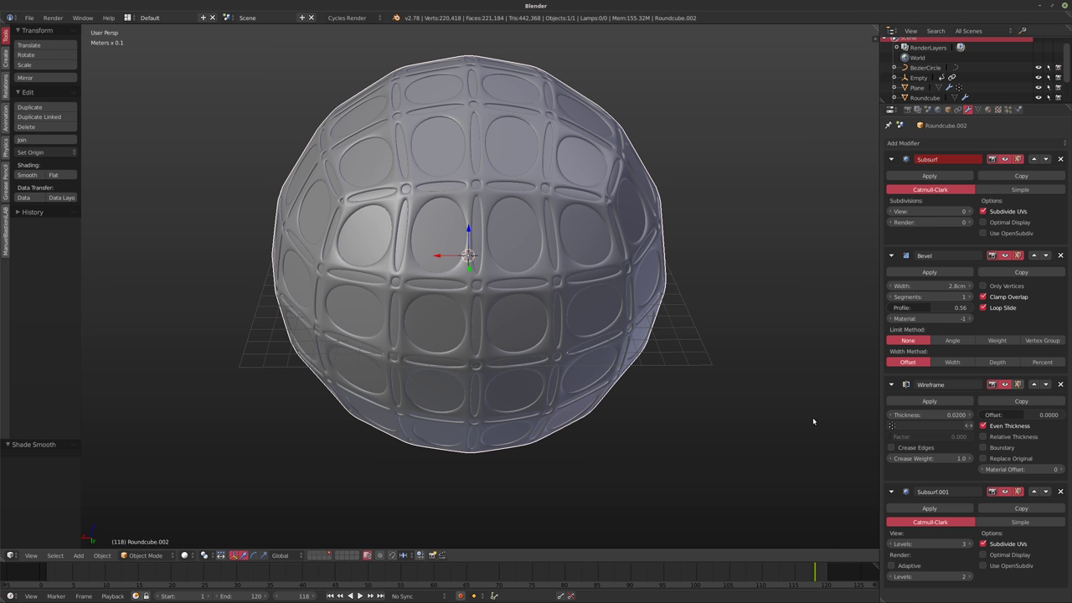
middle_click_drag(708, 427, 737, 393)
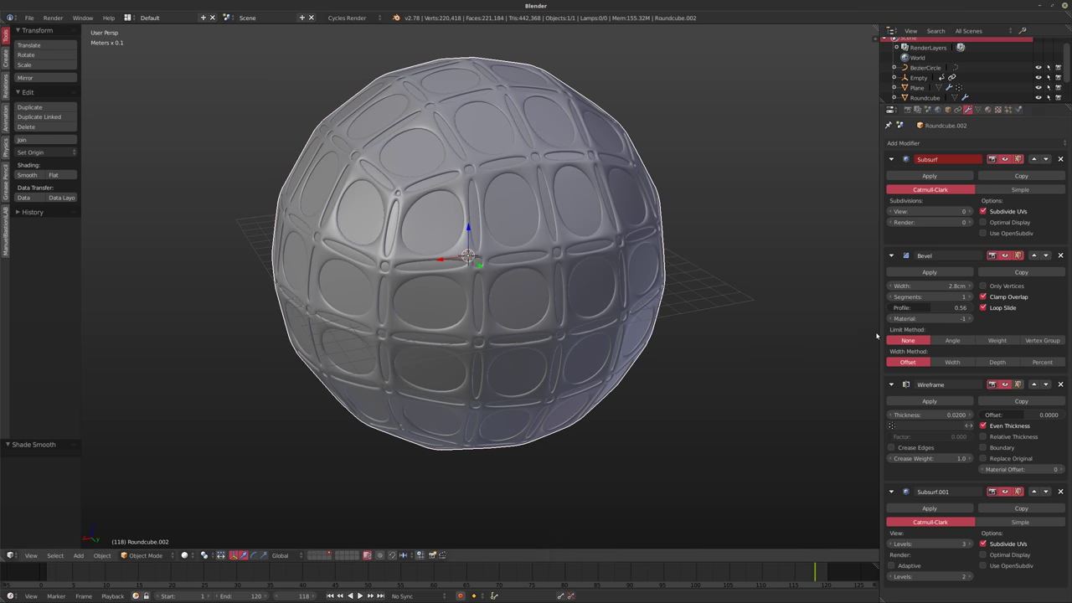
Collapse the existing modifiers and add another Subdivision Surface, placing it between the Wireframe and the last Subsurf.
left_click(891, 159)
left_click(891, 177)
left_click(892, 198)
left_click(891, 217)
left_click(929, 143)
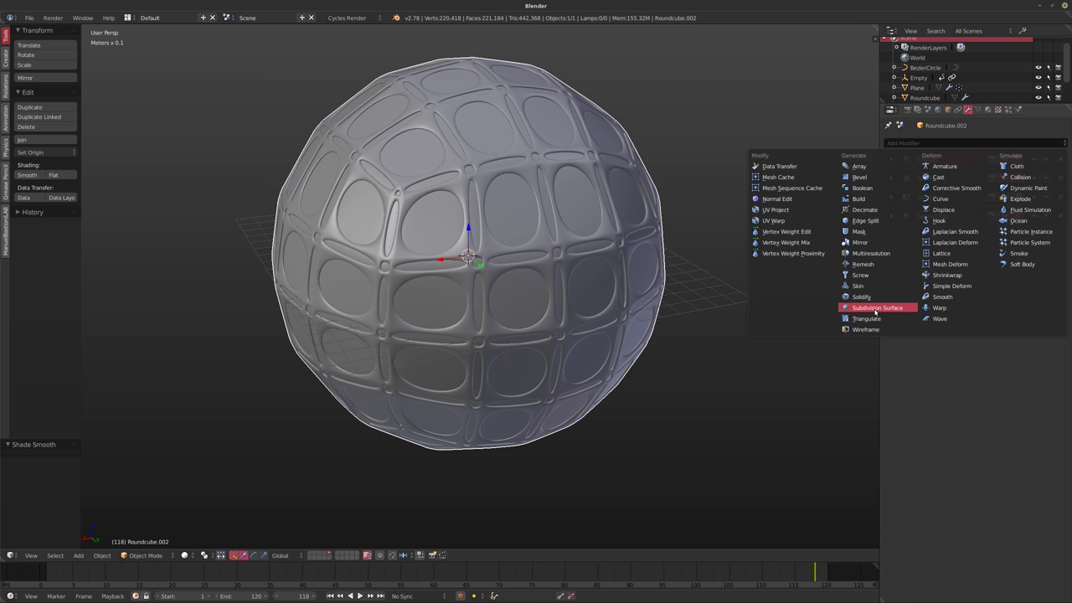
left_click(877, 307)
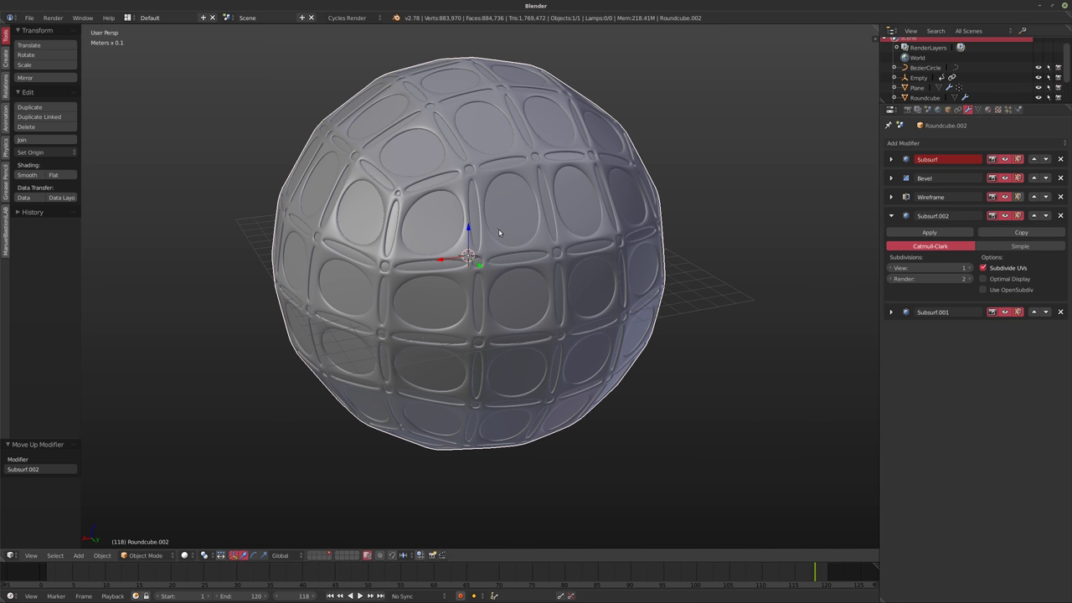
middle_click_drag(499, 230, 481, 279)
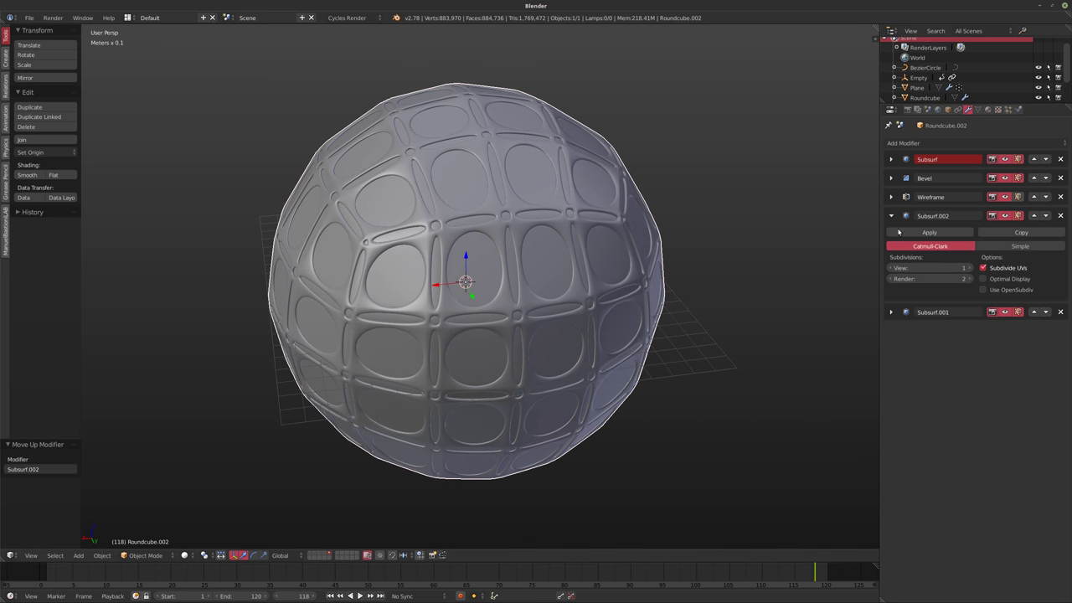
Compare the effect of the two Subsurf modifiers after the Wireframe by toggling their viewport display off and on.
left_click(1005, 312)
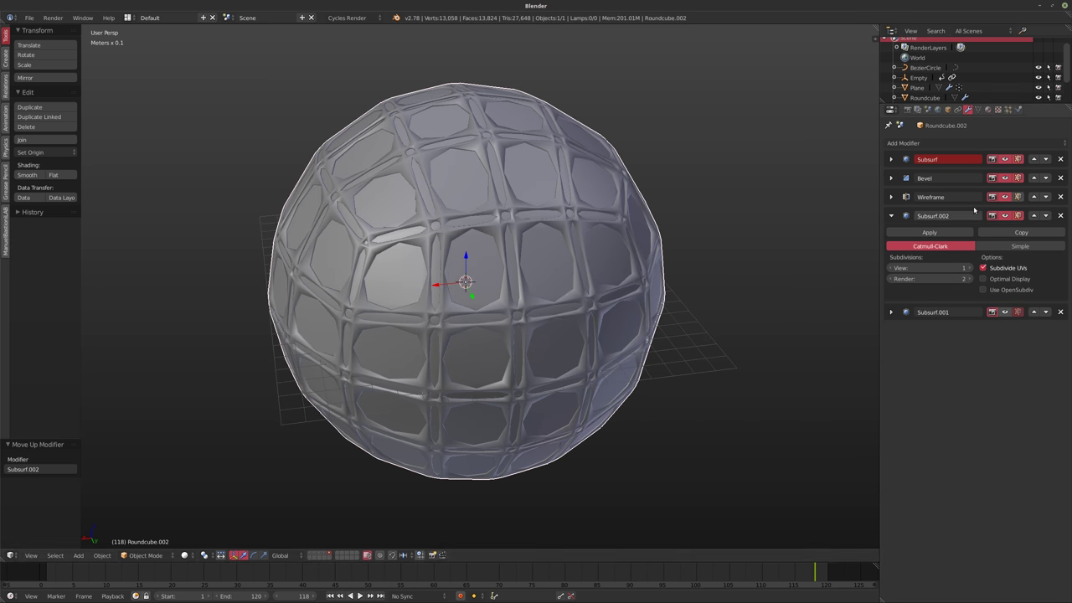
left_click(1004, 216)
left_click(1004, 312)
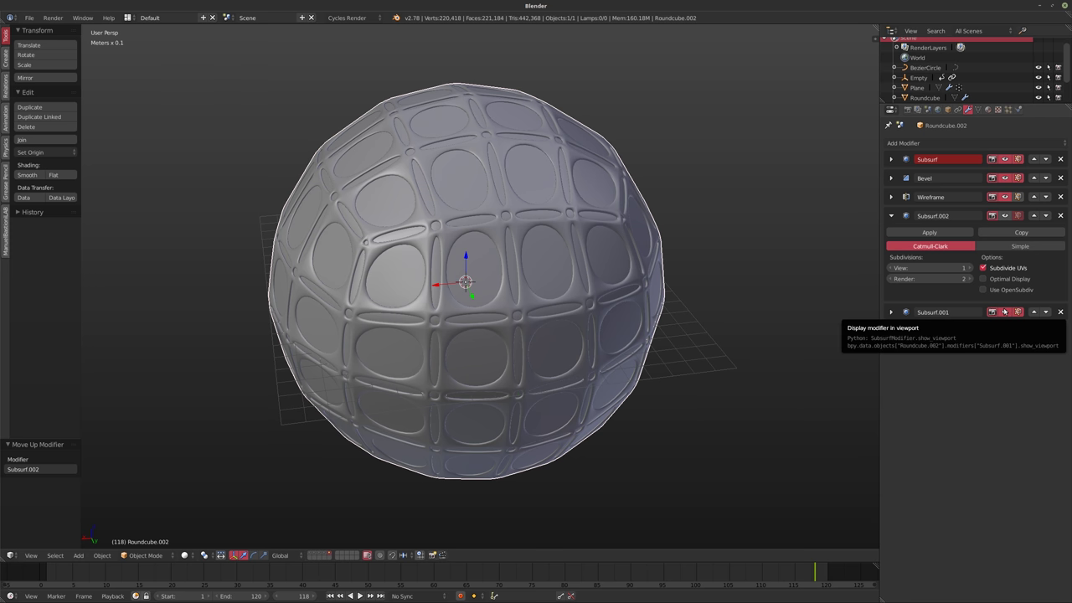
left_click(1004, 312)
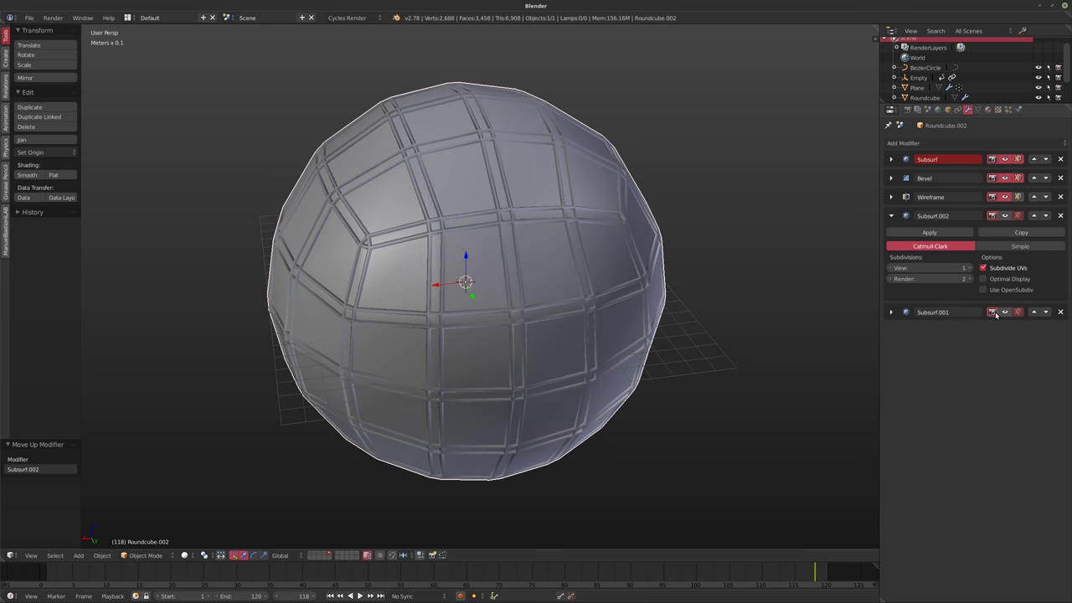
left_click(1004, 311)
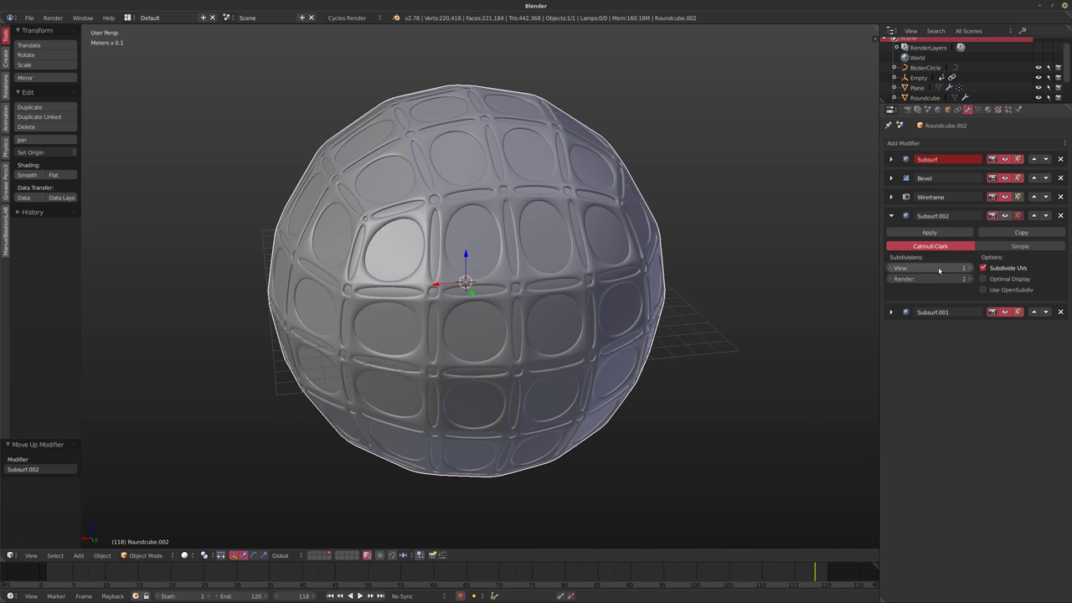
middle_click_drag(521, 252, 531, 249)
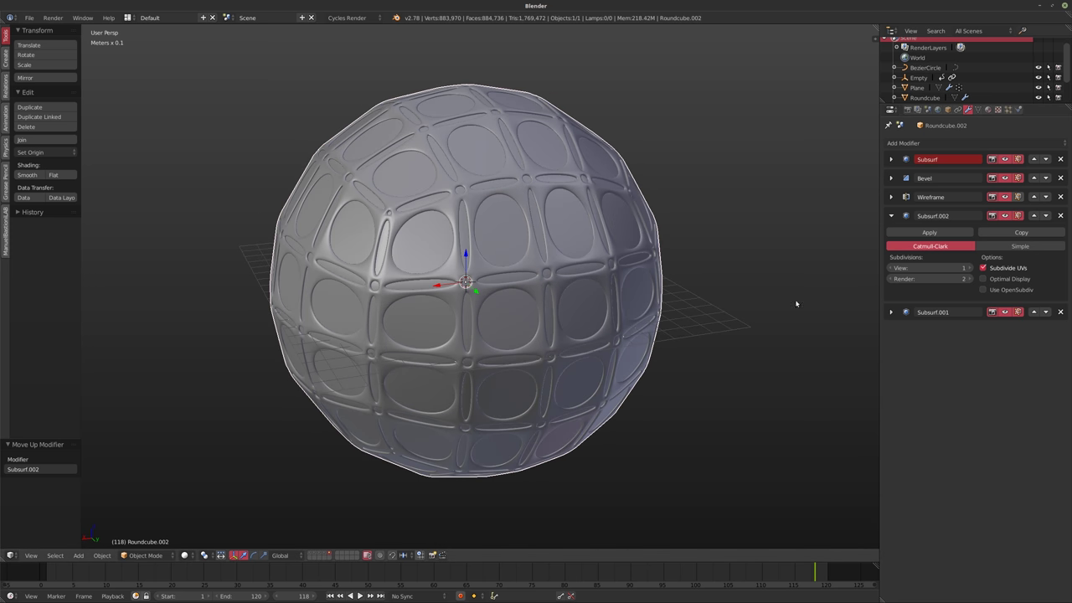
Set the middle Subsurf's render subdivisions to 1 and switch its subdivision type to Simple.
left_click(891, 278)
left_click(1020, 246)
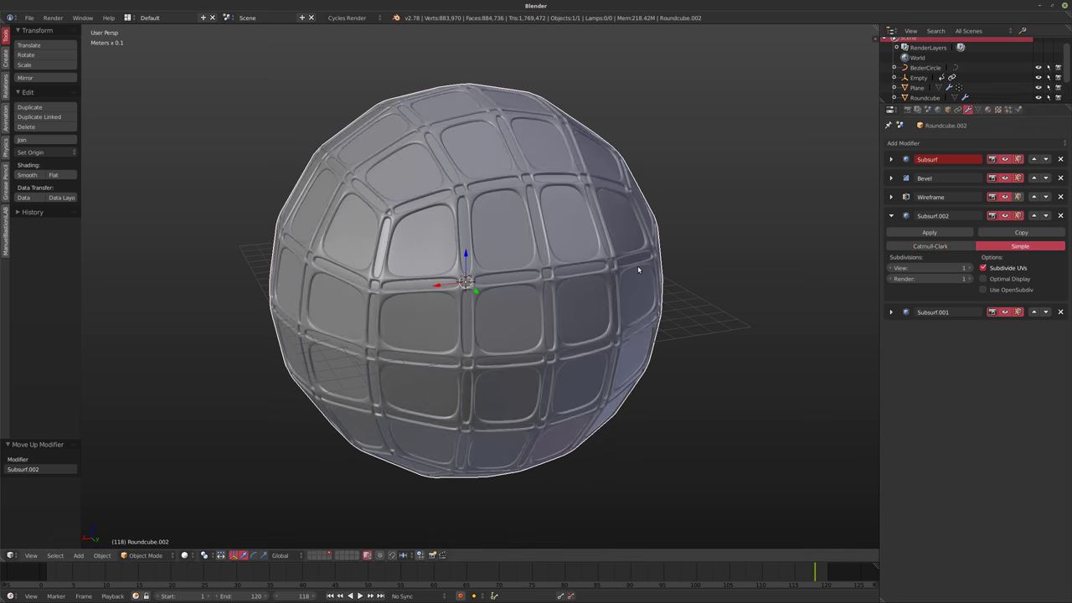
middle_click_drag(439, 201, 452, 238)
scroll(443, 250, "up", 1)
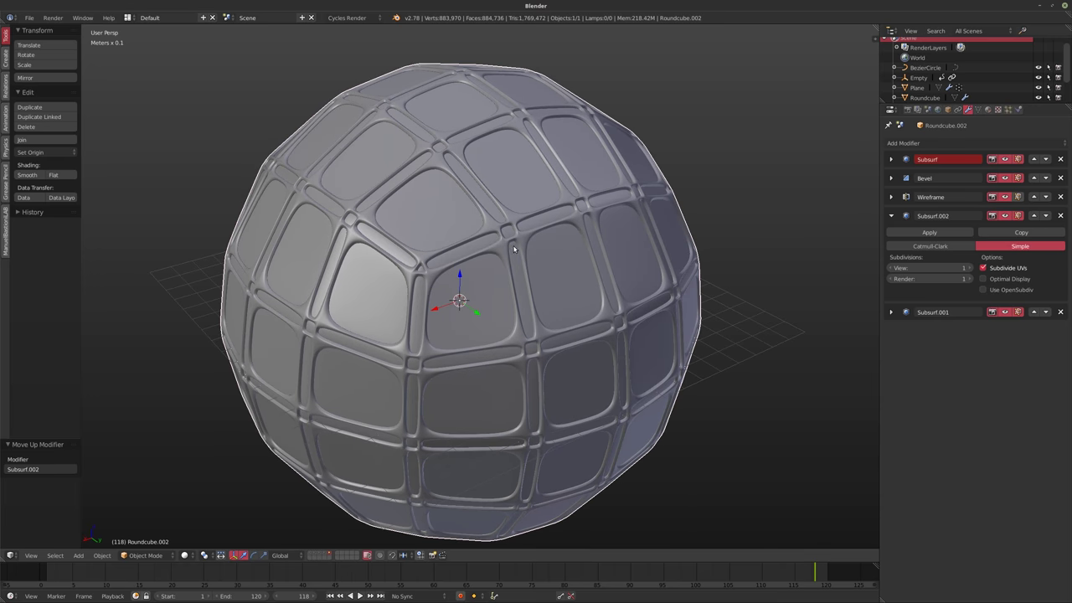
Inspect the sphere's mesh density in wireframe display with the last Subsurf hidden, and restore the solid view with that modifier shown.
key("z")
left_click(1005, 312)
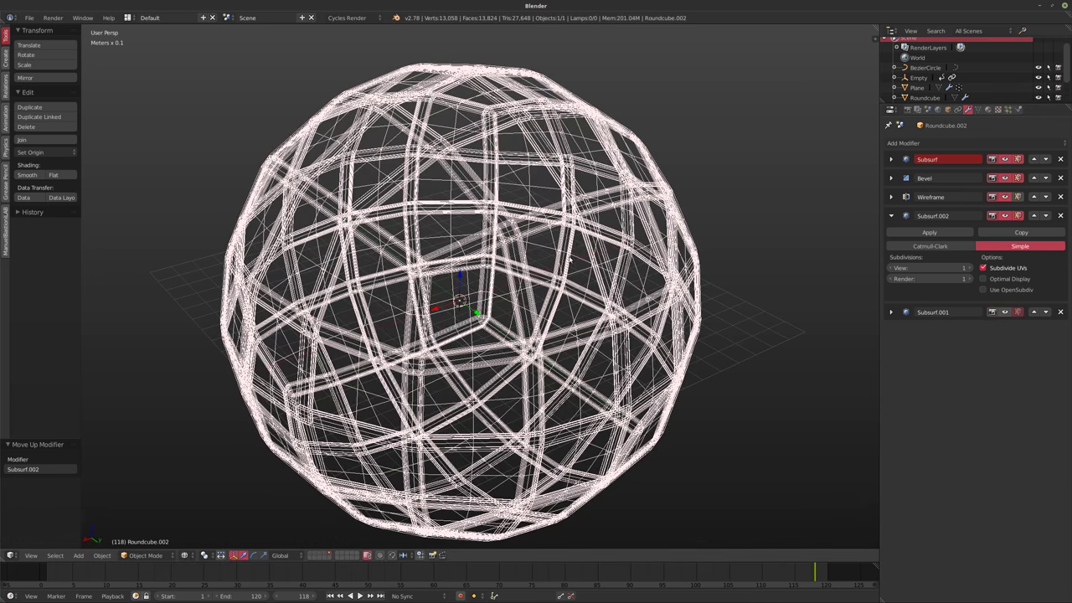
scroll(499, 260, "up", 4)
scroll(500, 261, "up", 3)
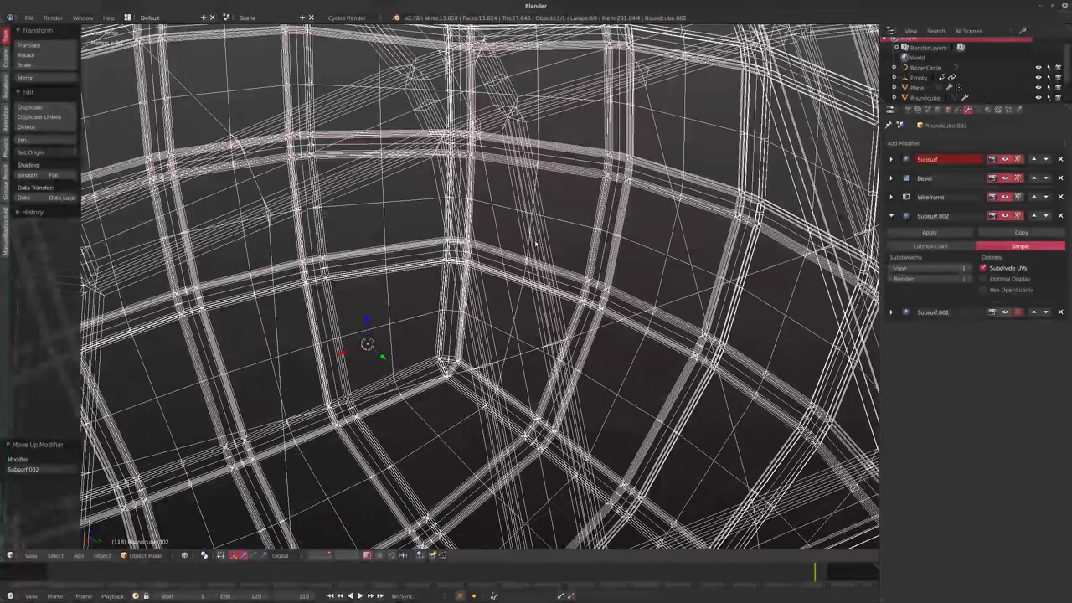
scroll(444, 186, "down", 5)
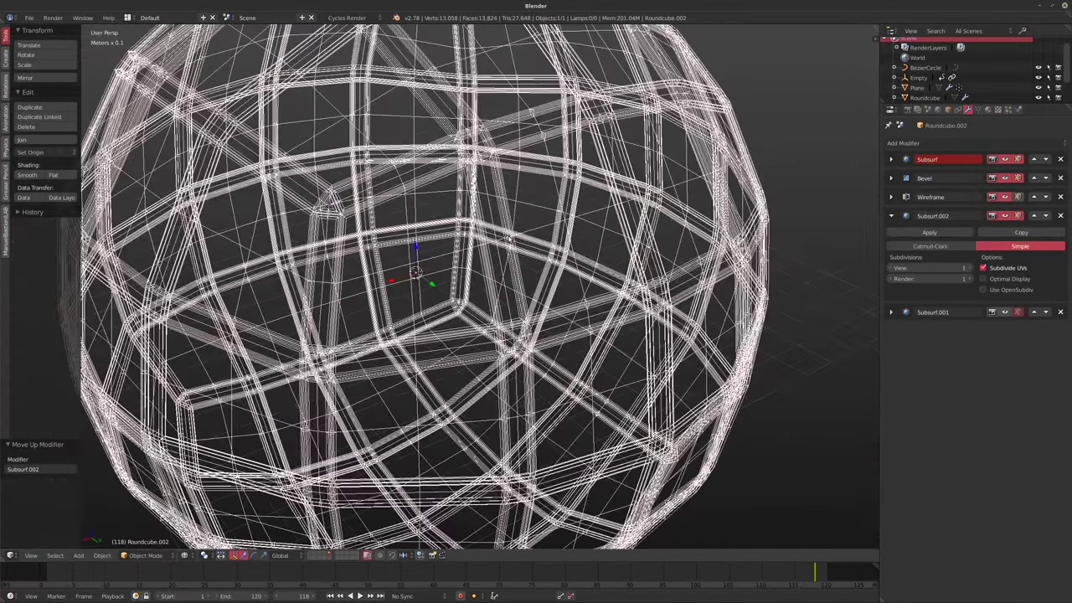
key("z")
left_click(1005, 312)
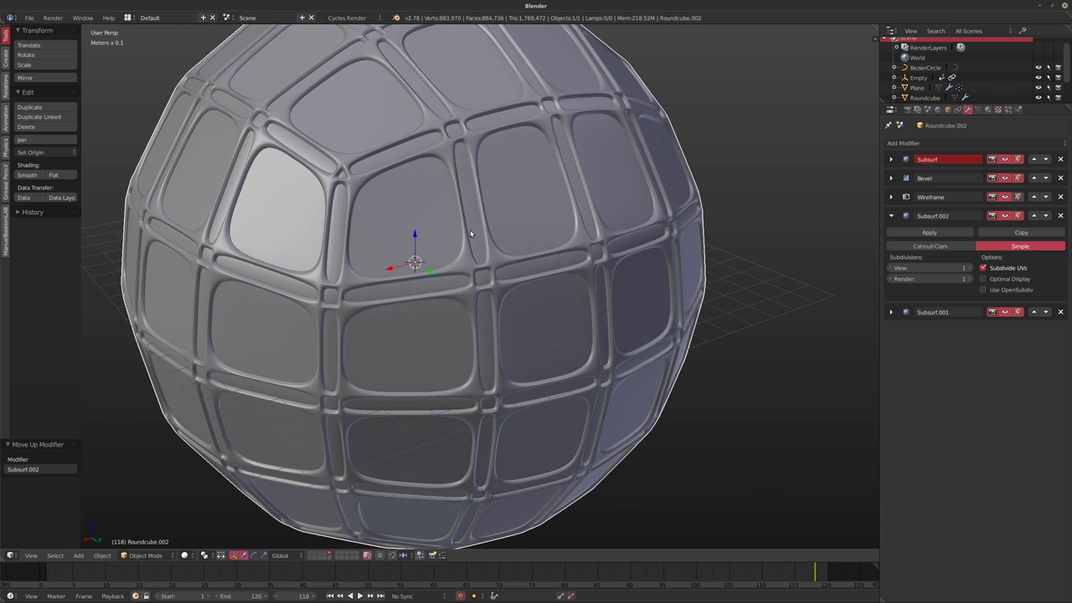
middle_click_drag(471, 233, 455, 241)
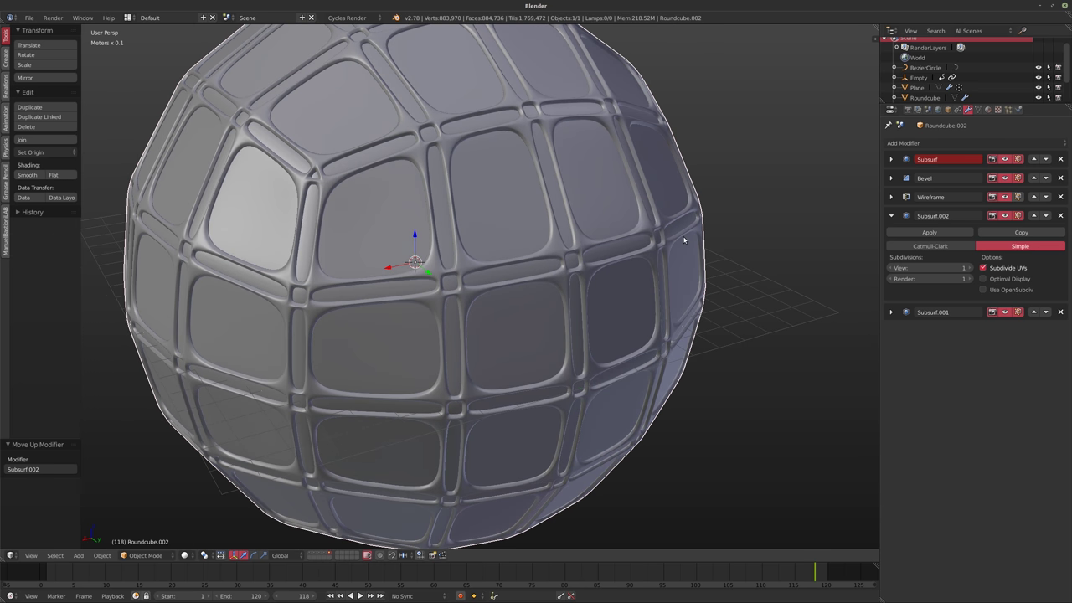
Raise the middle Subsurf's viewport subdivisions by two levels, check the panel edges from another angle, and collapse that modifier.
left_click(972, 270)
left_click(971, 270)
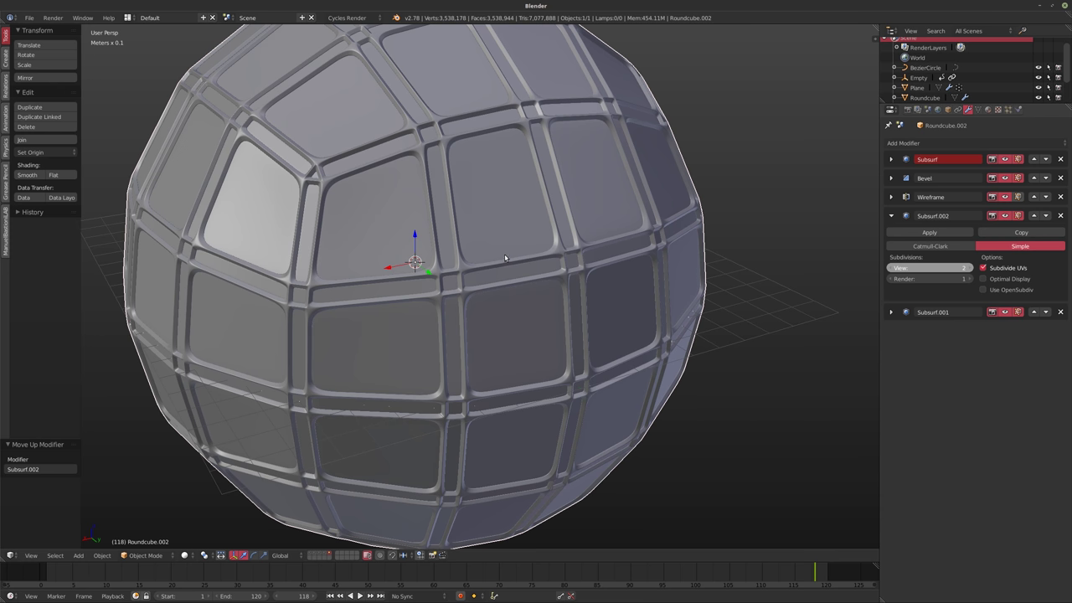
middle_click_drag(513, 257, 441, 313)
scroll(553, 250, "down", 2)
middle_click_drag(630, 223, 613, 203)
left_click(891, 216)
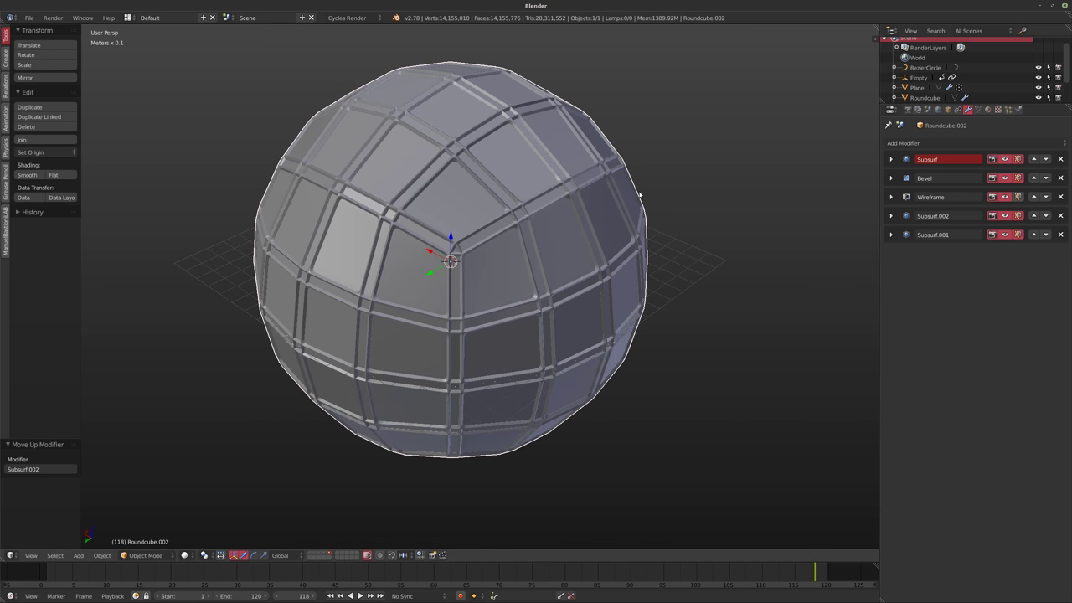
middle_click_drag(542, 237, 553, 213)
scroll(491, 224, "up", 1)
middle_click_drag(645, 192, 557, 214)
scroll(549, 211, "down", 2)
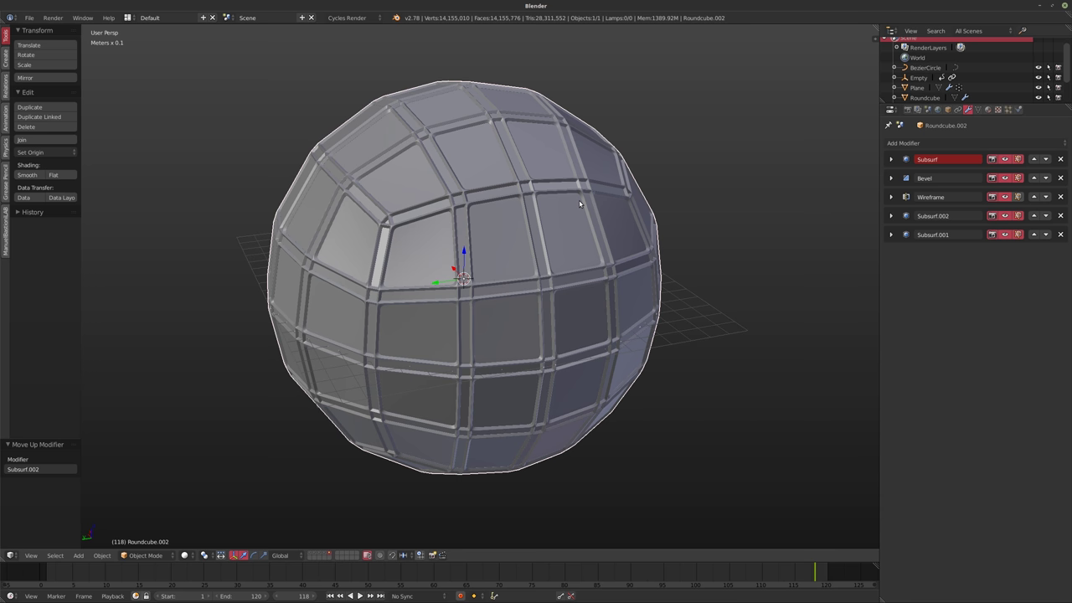
mouse_move(579, 203)
middle_mouse_down()
mouse_move(553, 214)
mouse_move(567, 214)
middle_mouse_up()
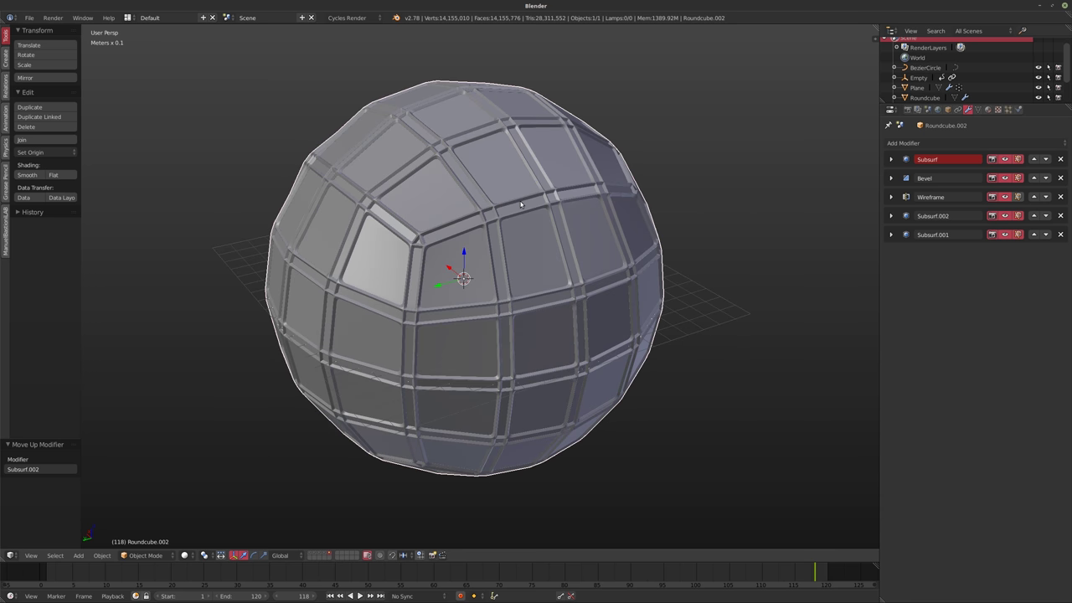